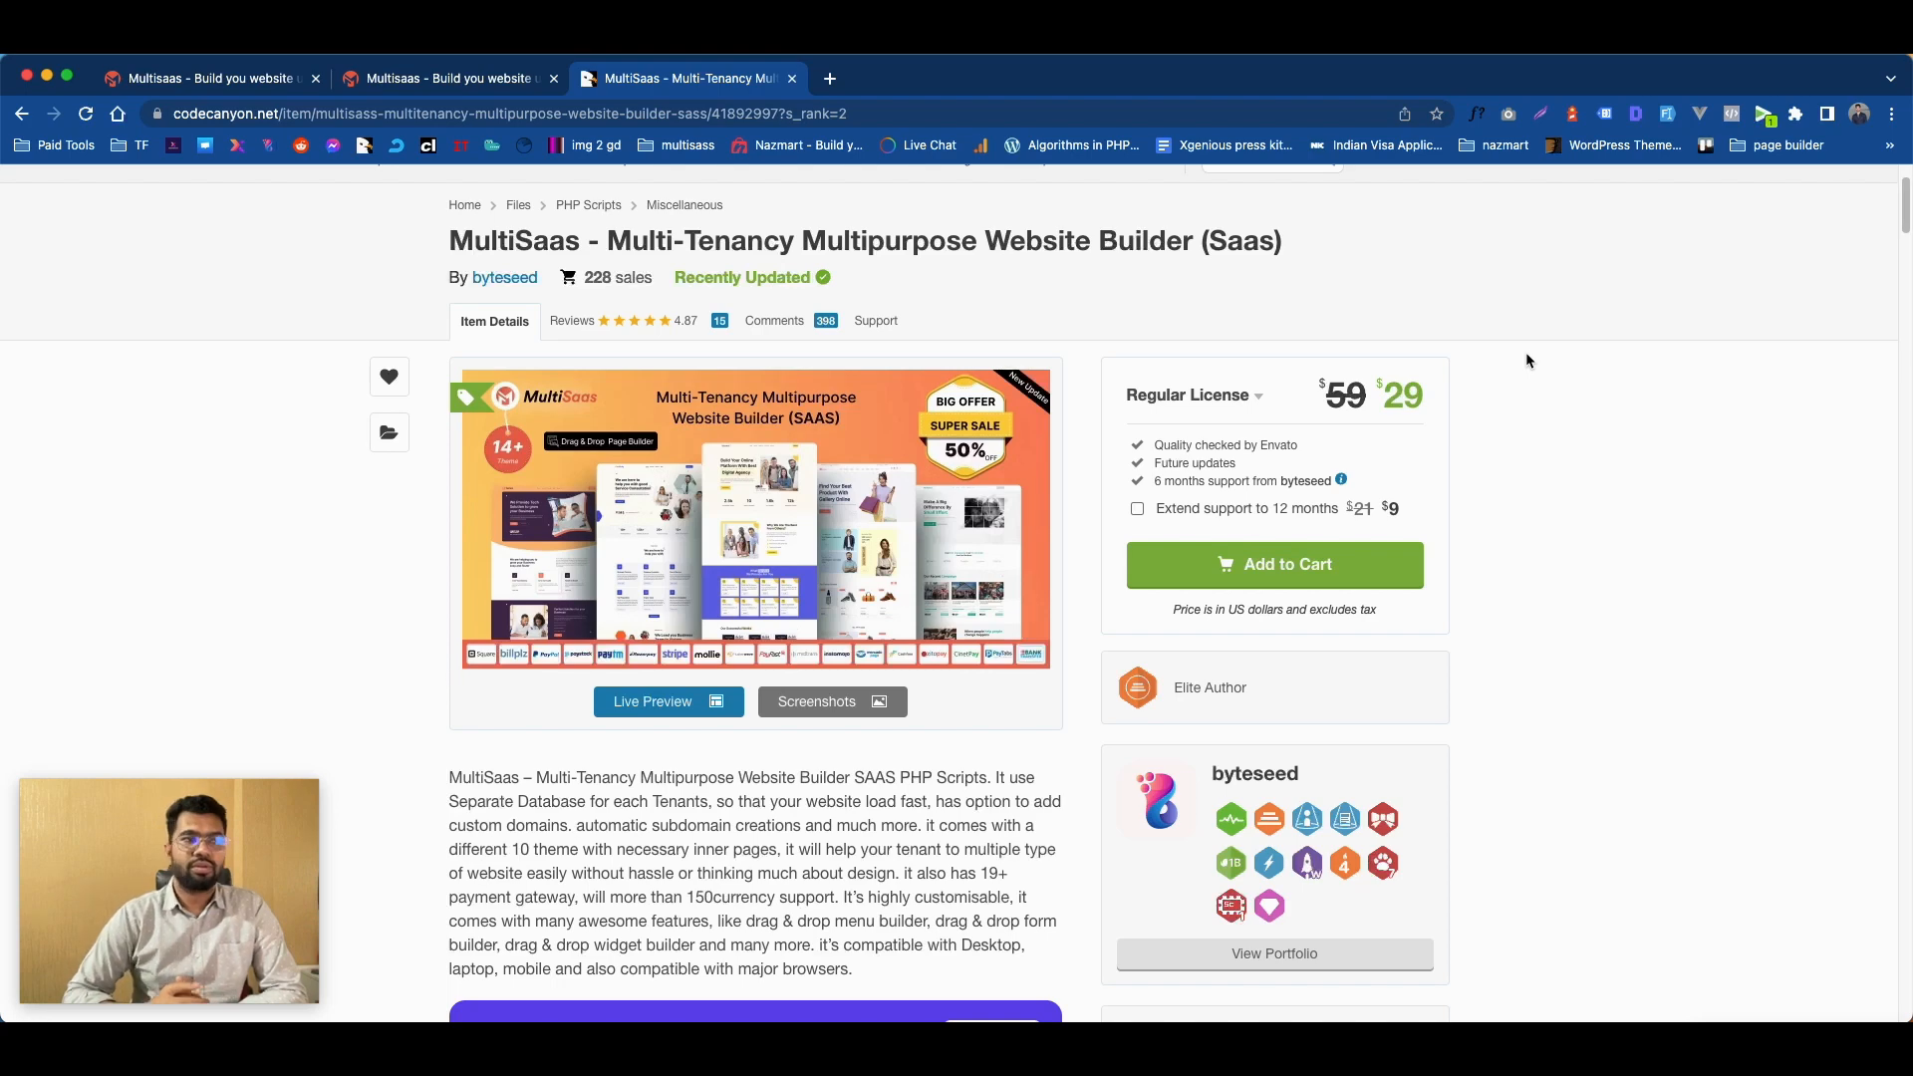
# Look through the MultiSaas landing page, from the hero header past templates, pricing plans and reviews down to the footer.
pyautogui.click(466, 80)
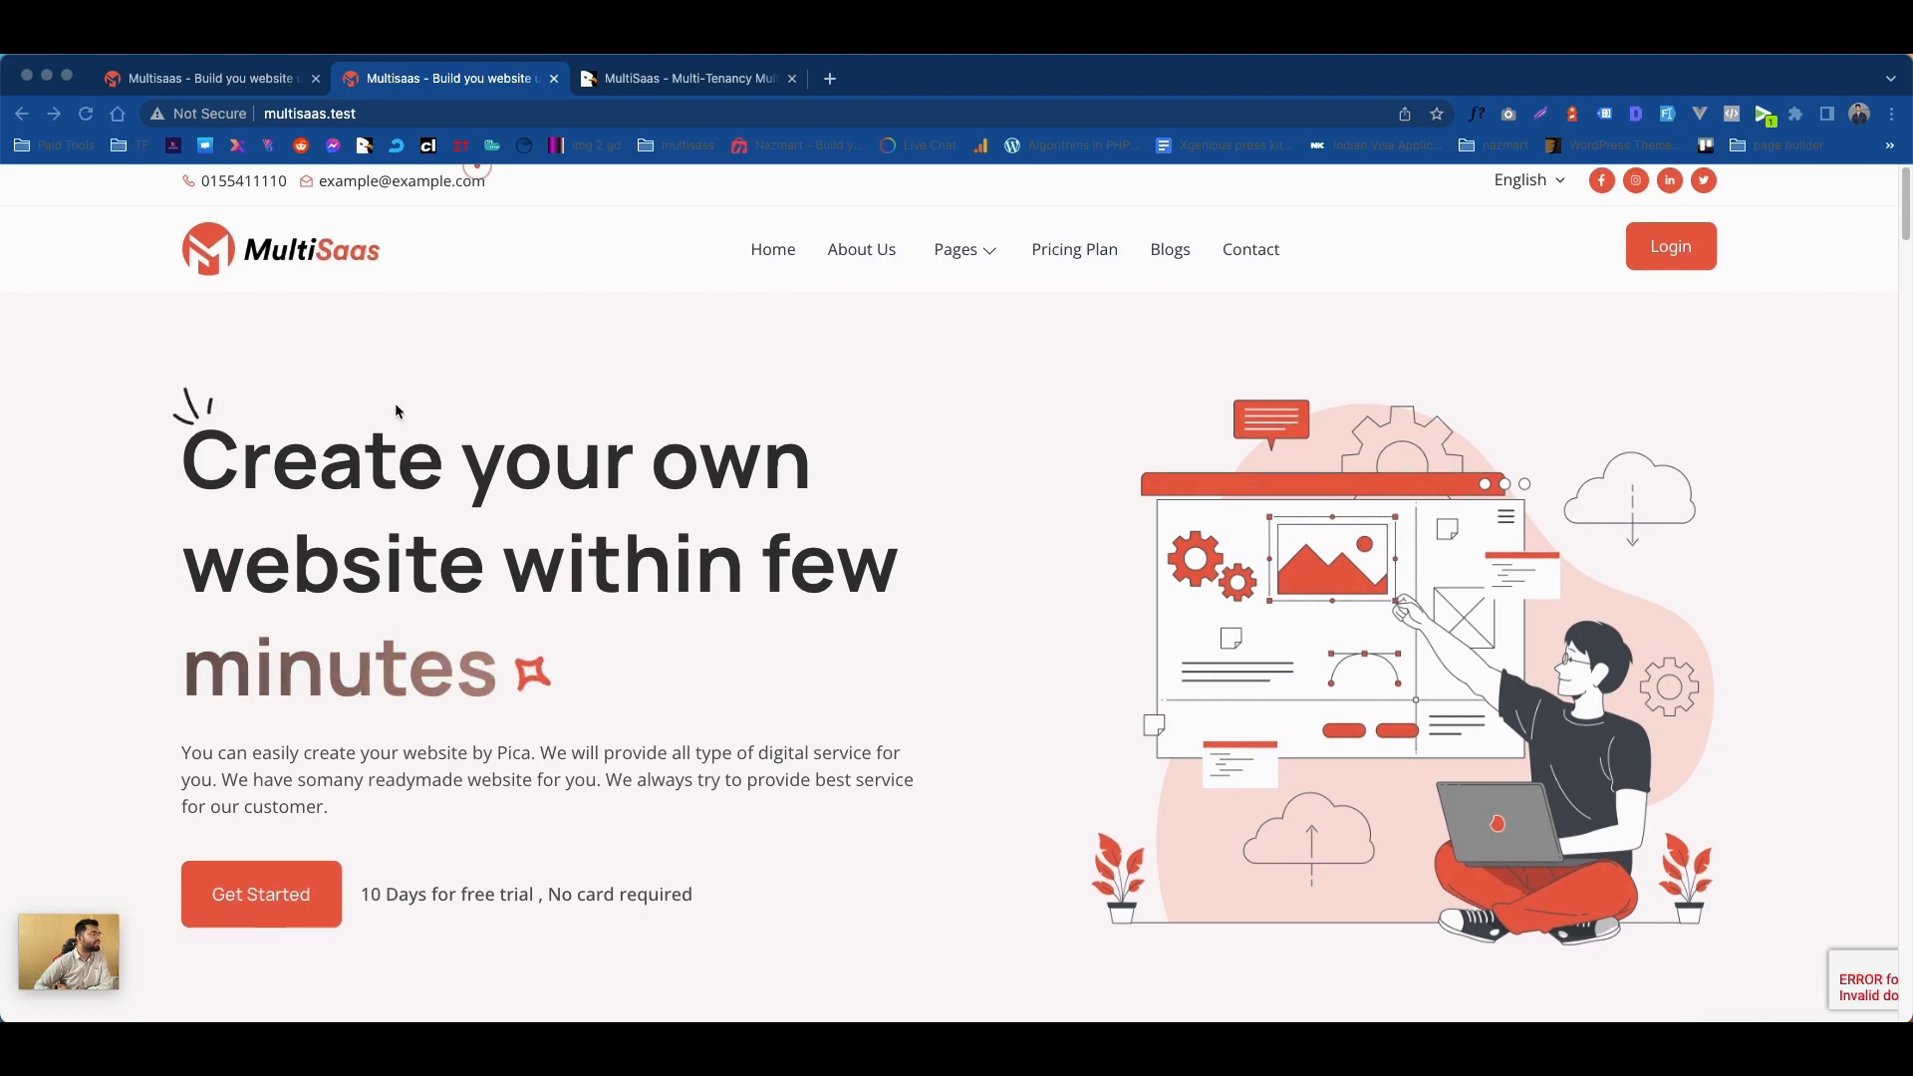
pyautogui.scroll(-9, 457, 406)
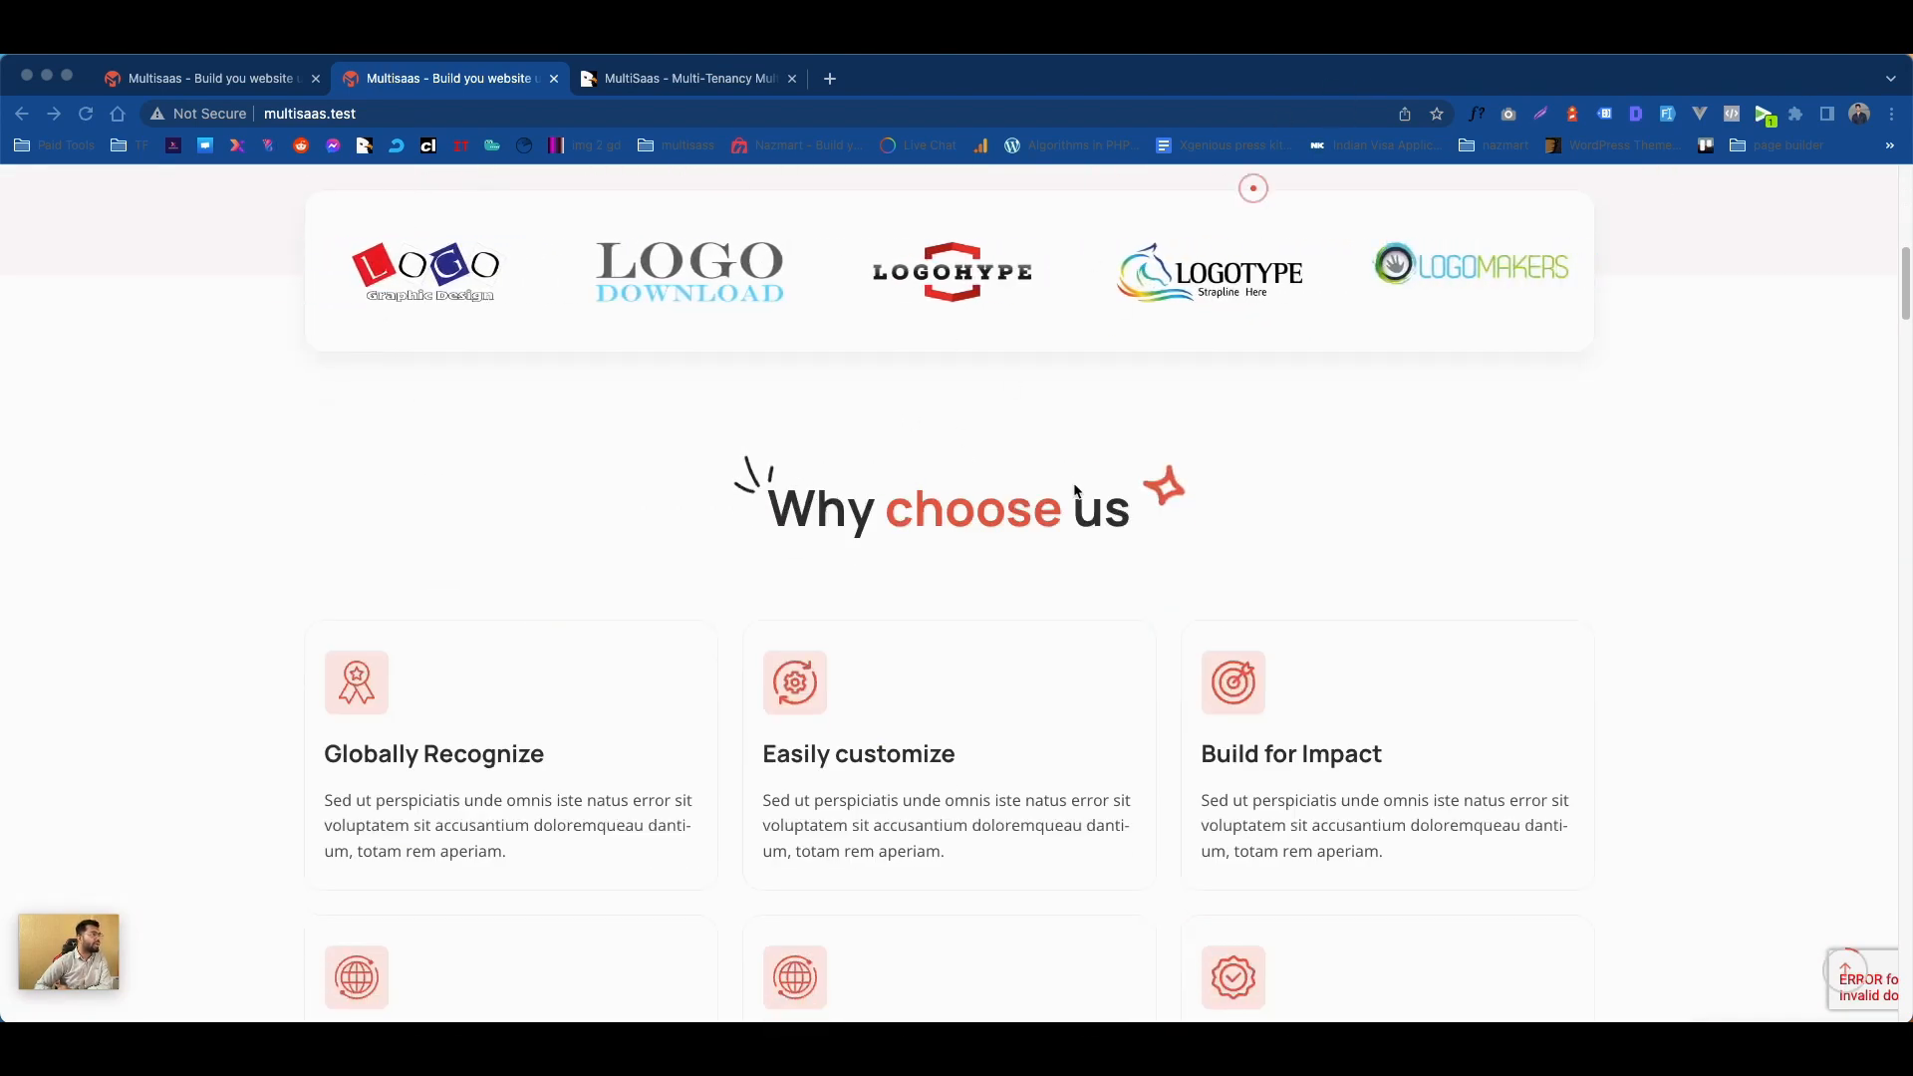
pyautogui.scroll(-10, 1075, 490)
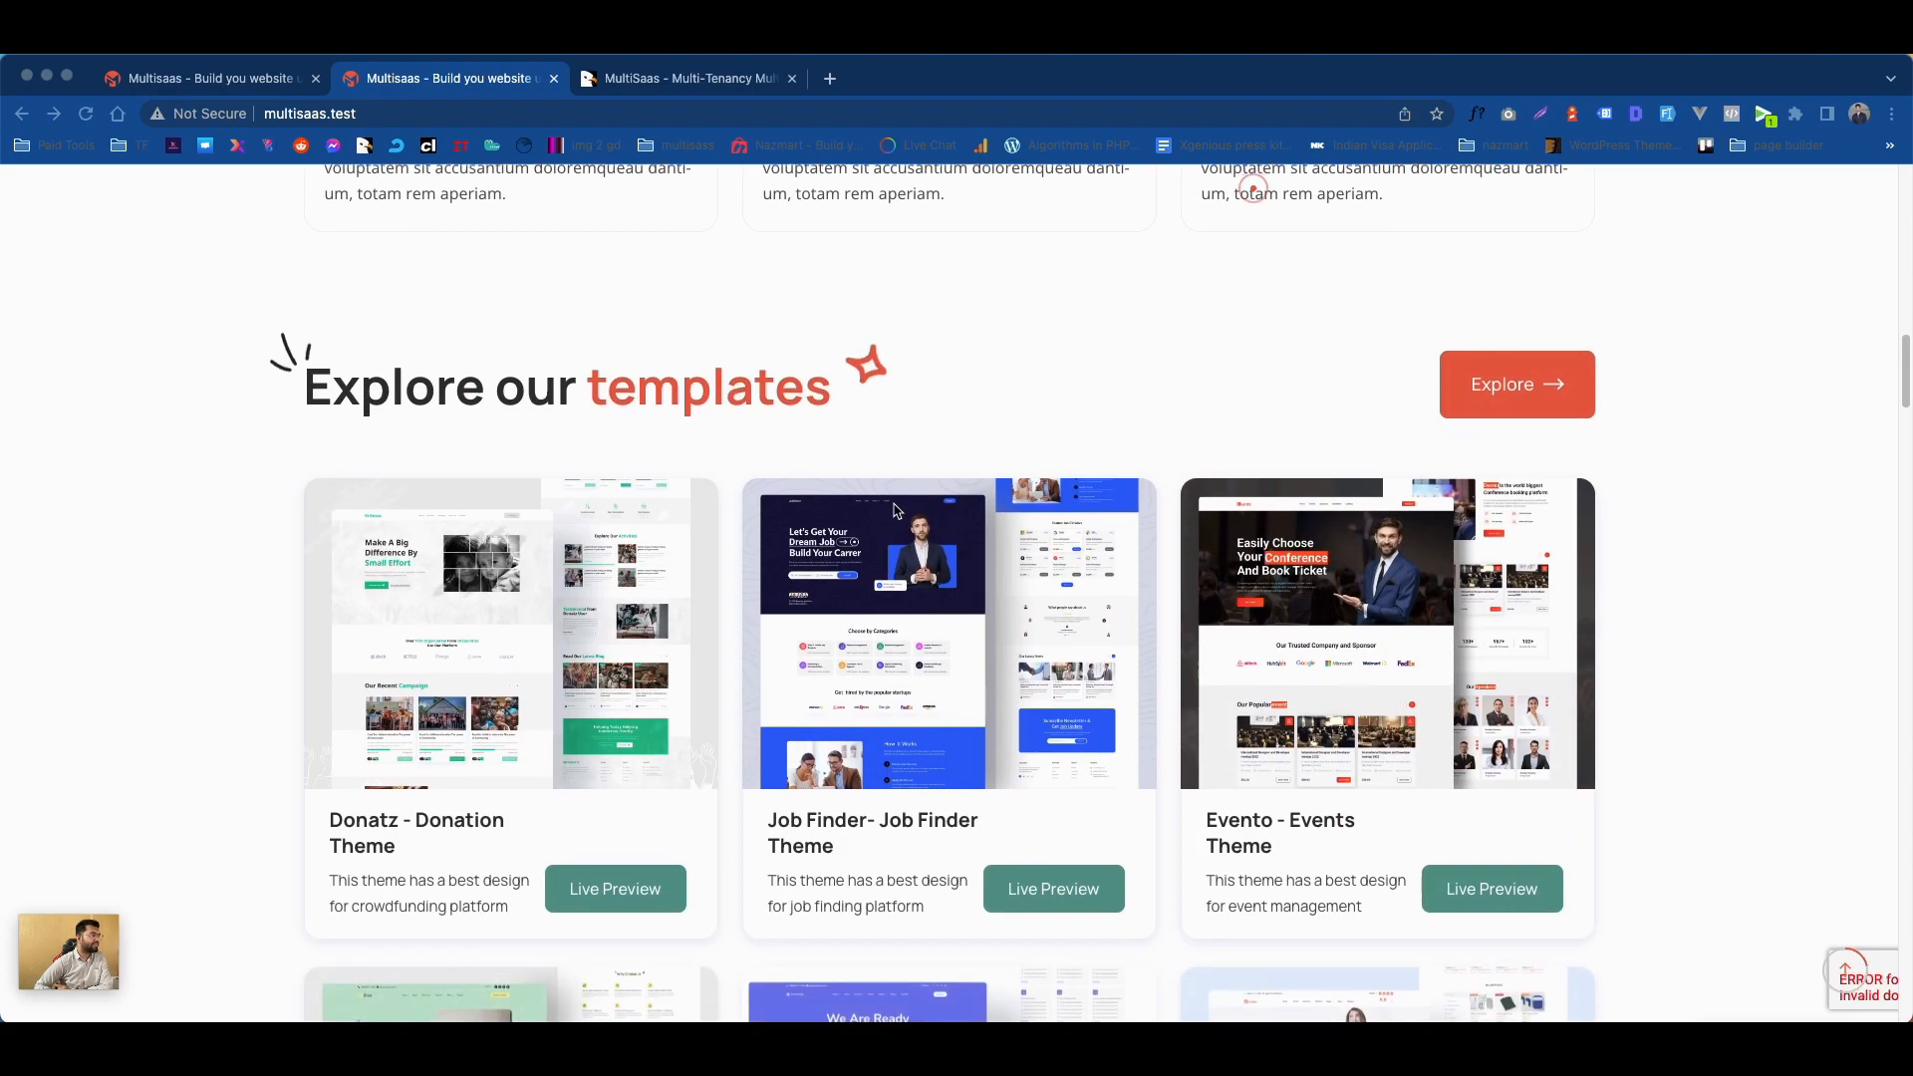
pyautogui.scroll(20, 928, 470)
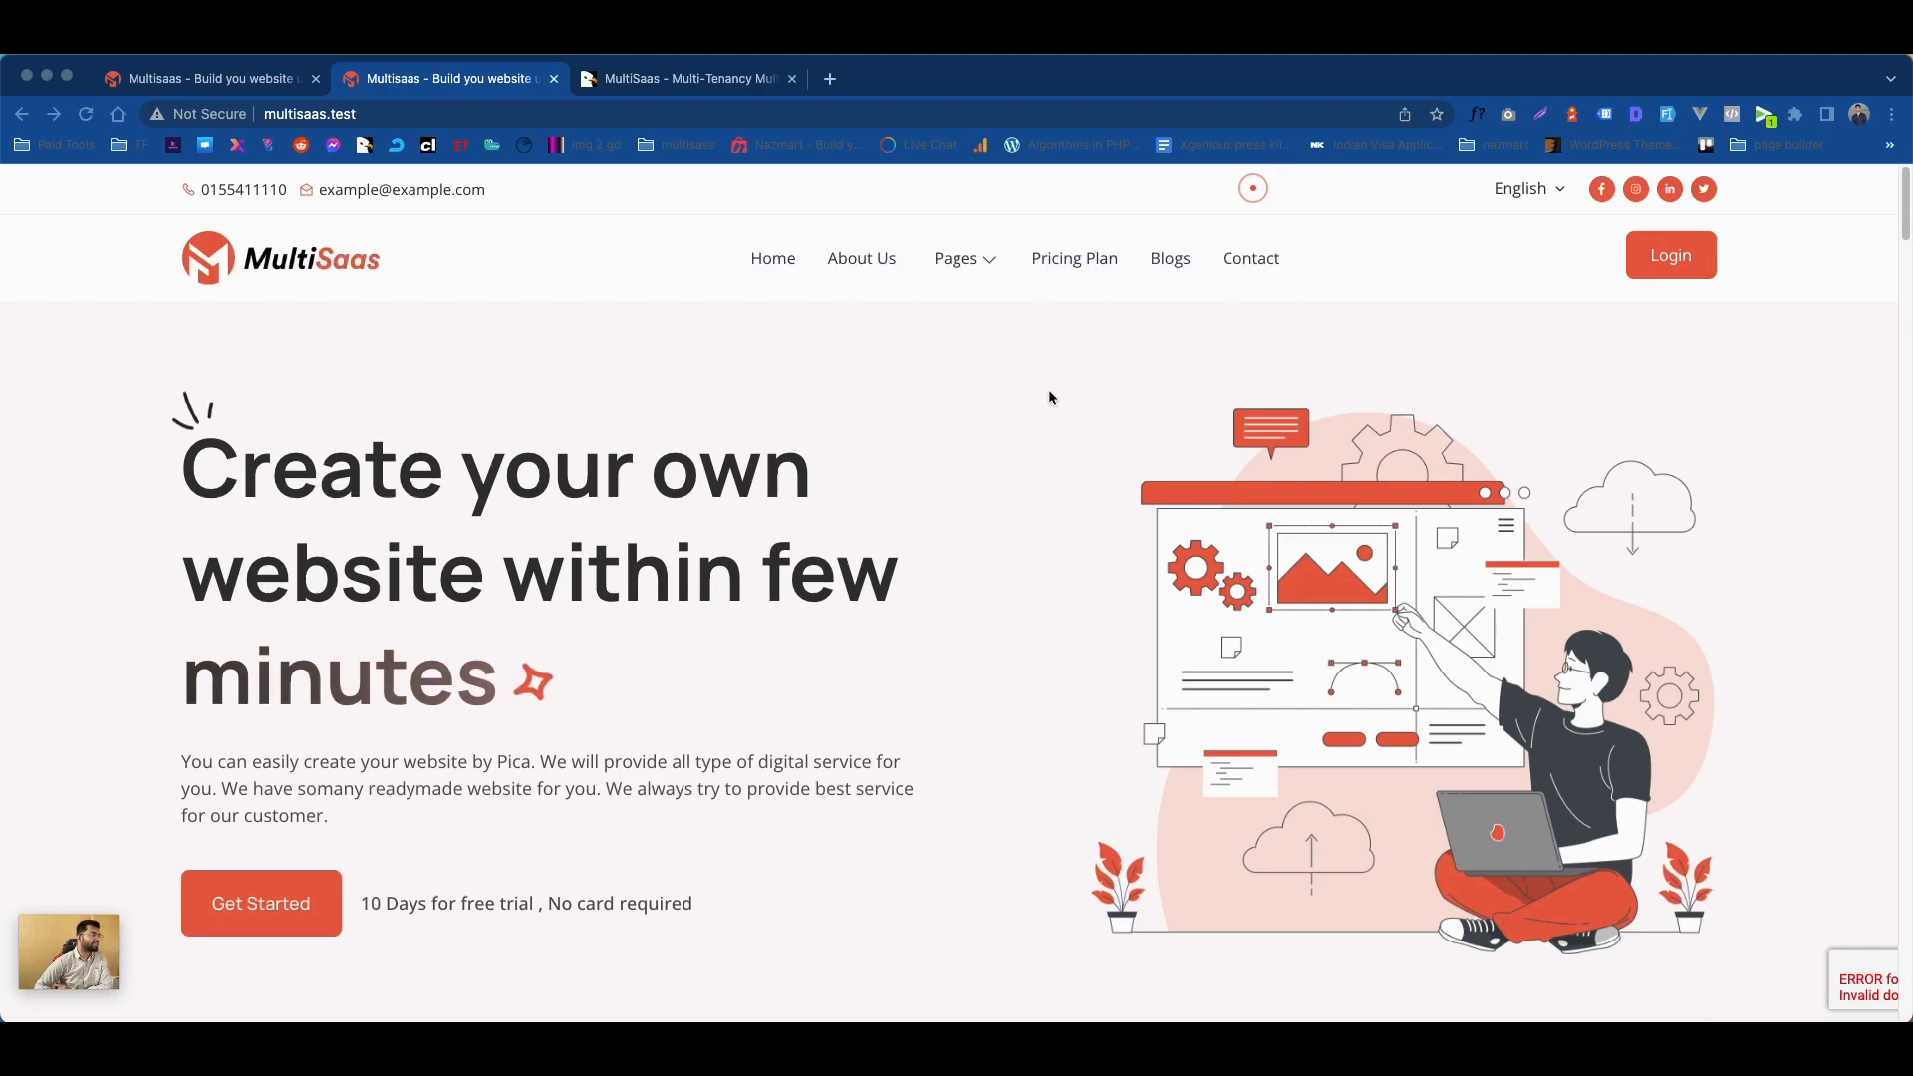
pyautogui.scroll(-20, 1048, 397)
pyautogui.scroll(-15, 1134, 400)
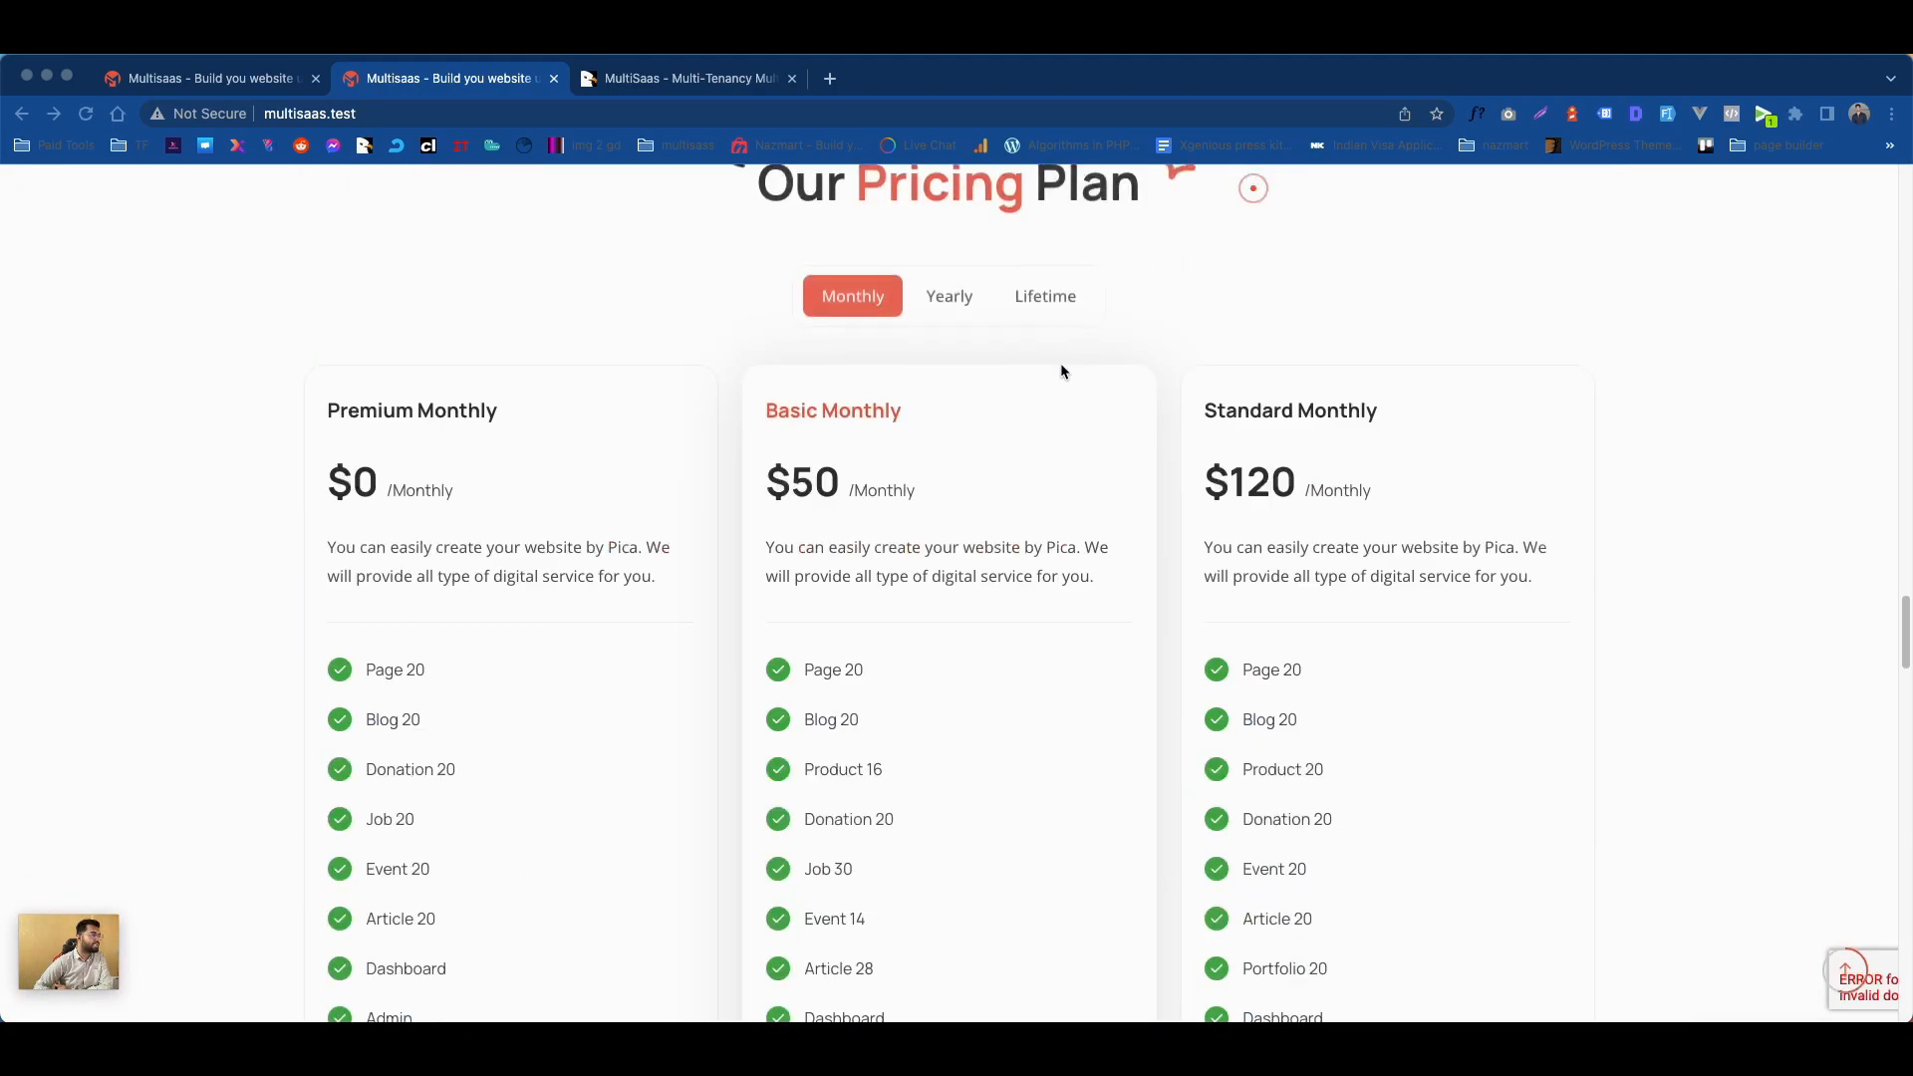
pyautogui.scroll(-15, 1060, 365)
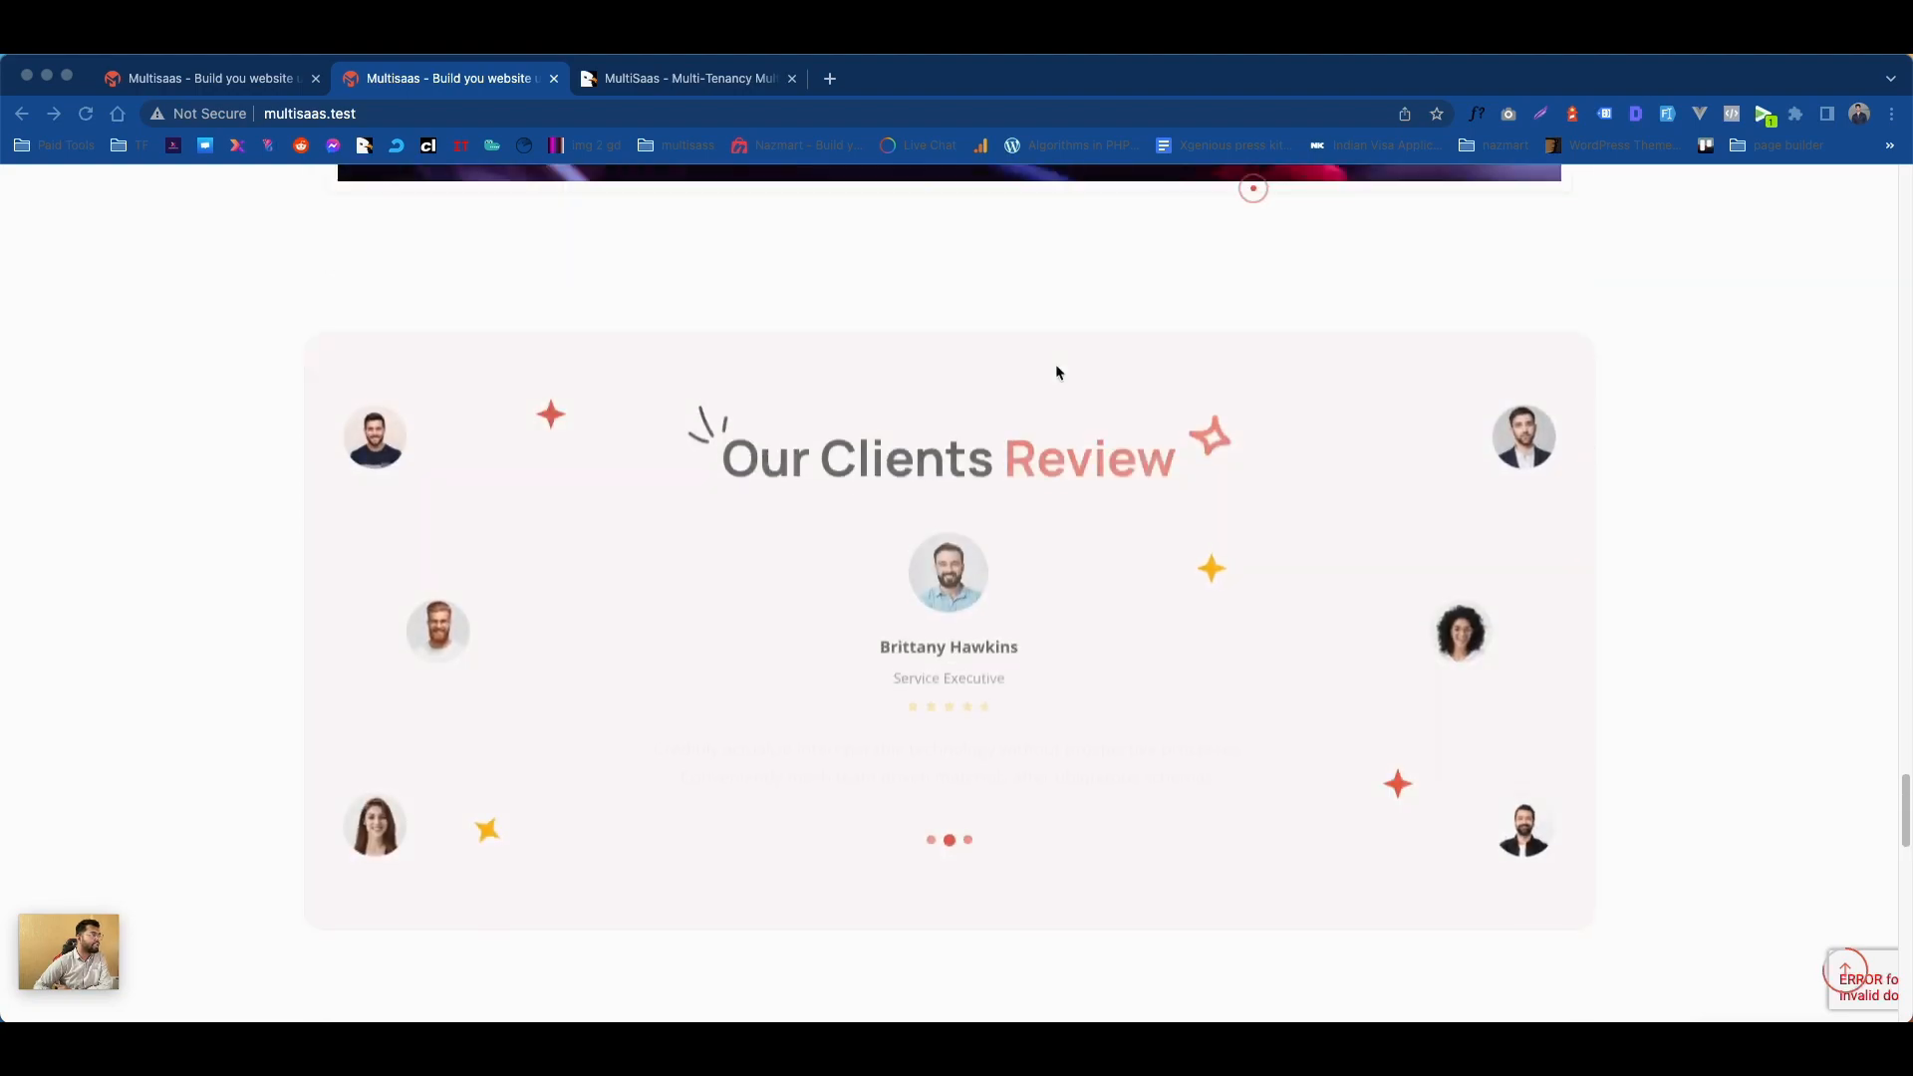
pyautogui.scroll(-10, 1057, 371)
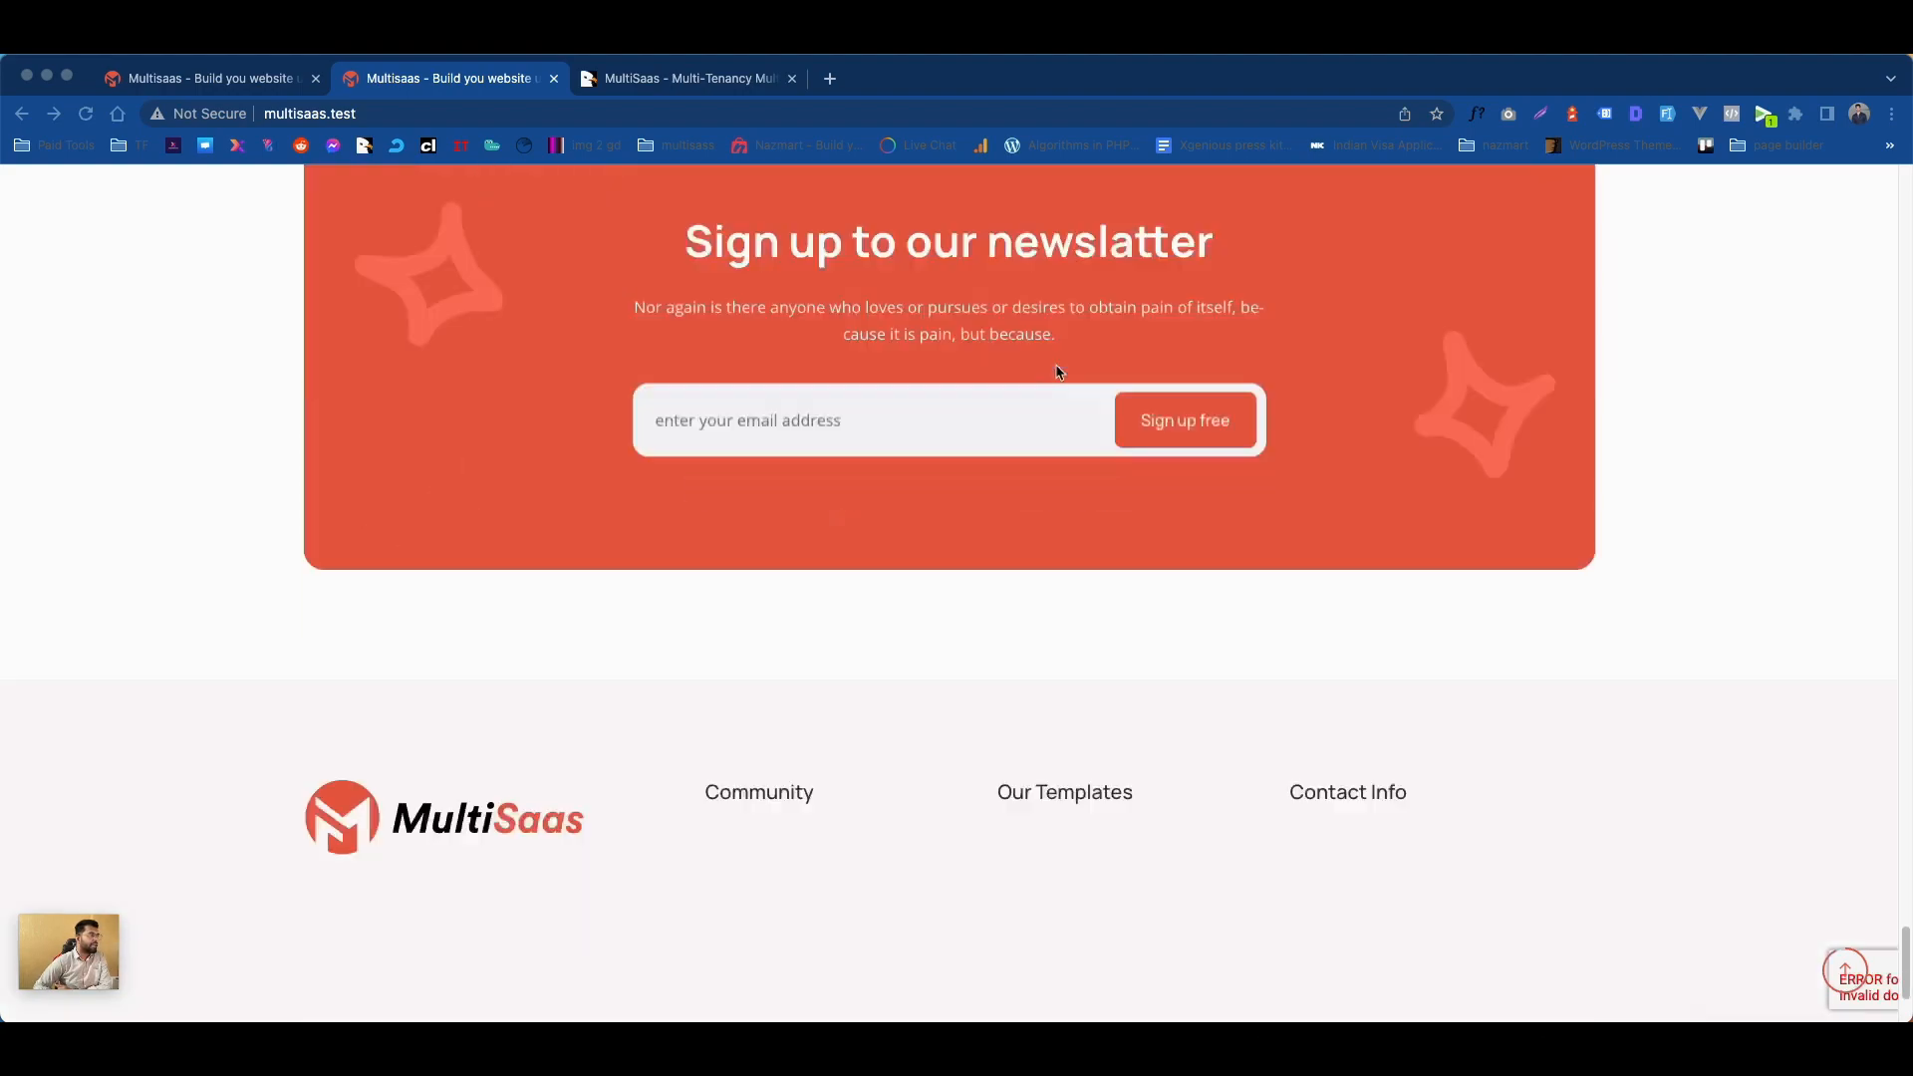
pyautogui.scroll(15, 1059, 373)
pyautogui.scroll(10, 1056, 372)
pyautogui.scroll(10, 1078, 307)
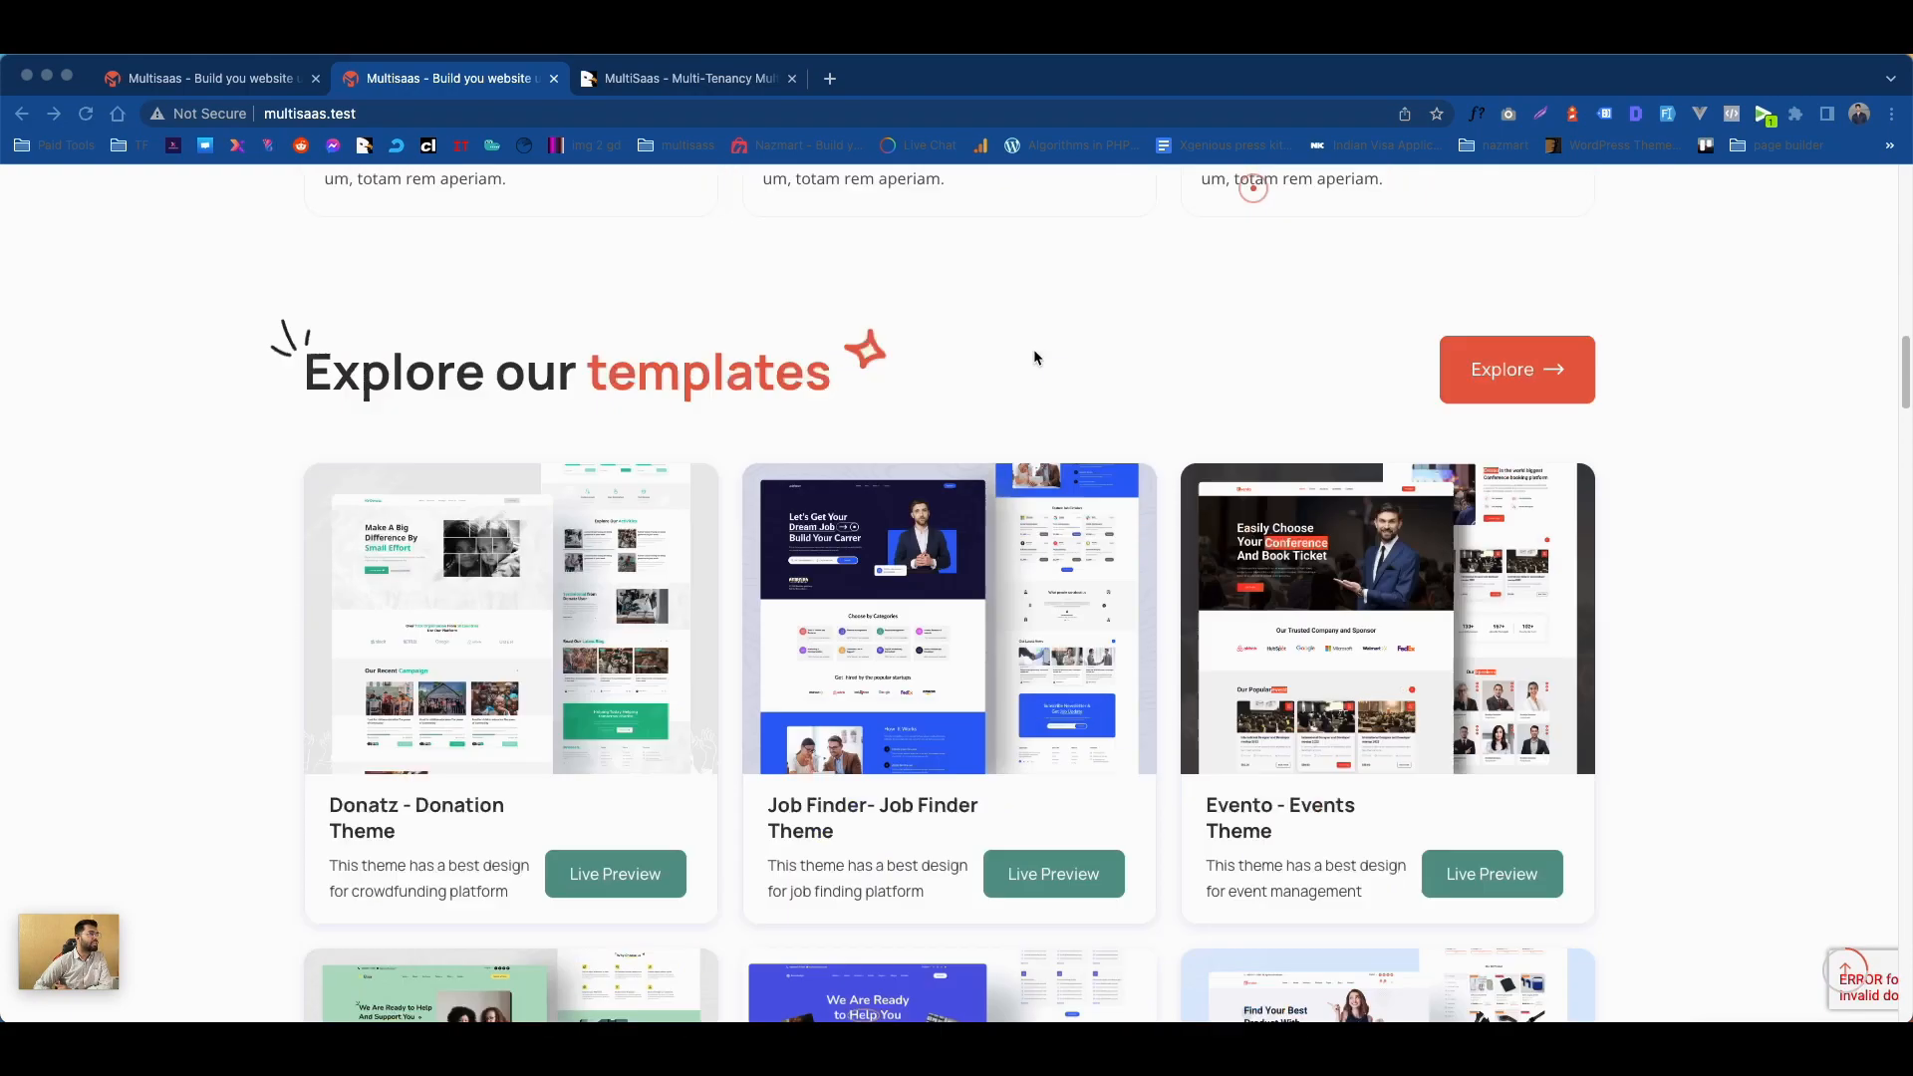
pyautogui.scroll(10, 1035, 357)
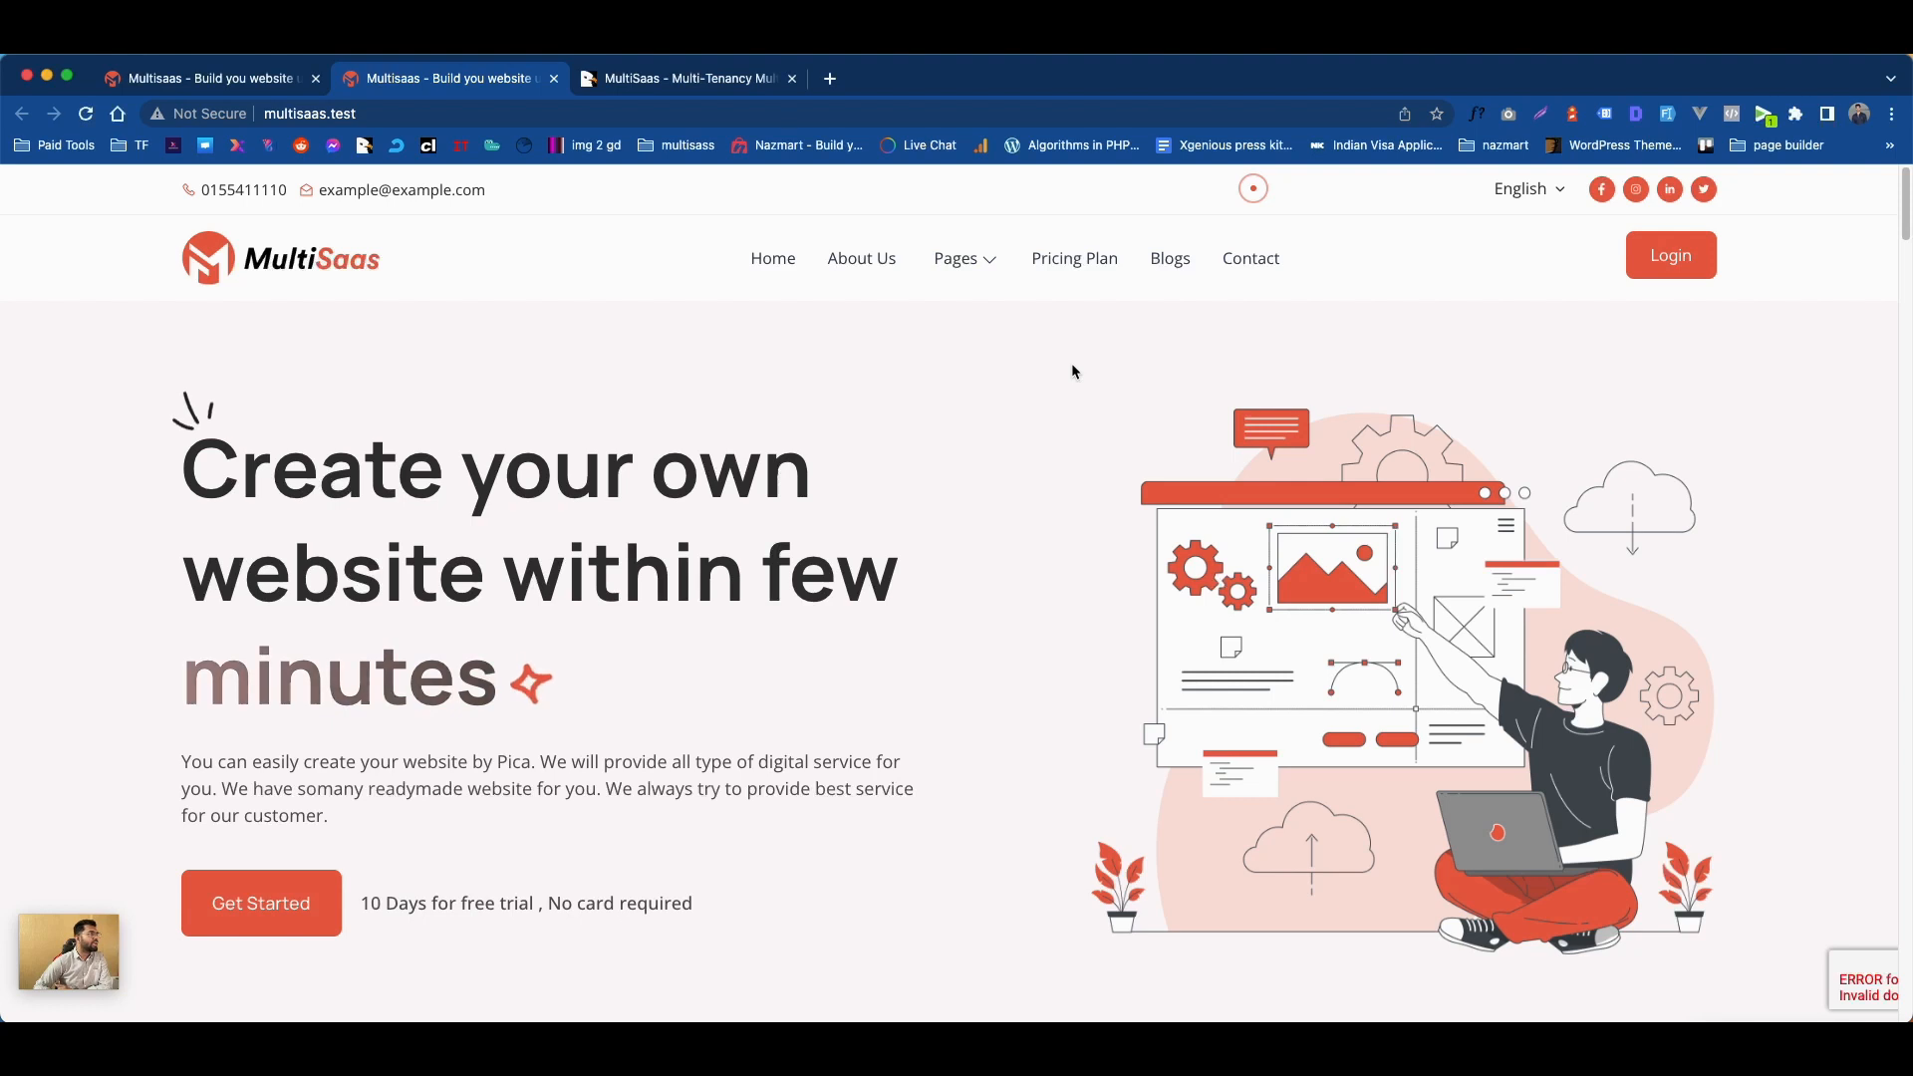
# Go to the admin dashboard and open the list of all pages to locate the current home page.
pyautogui.click(244, 79)
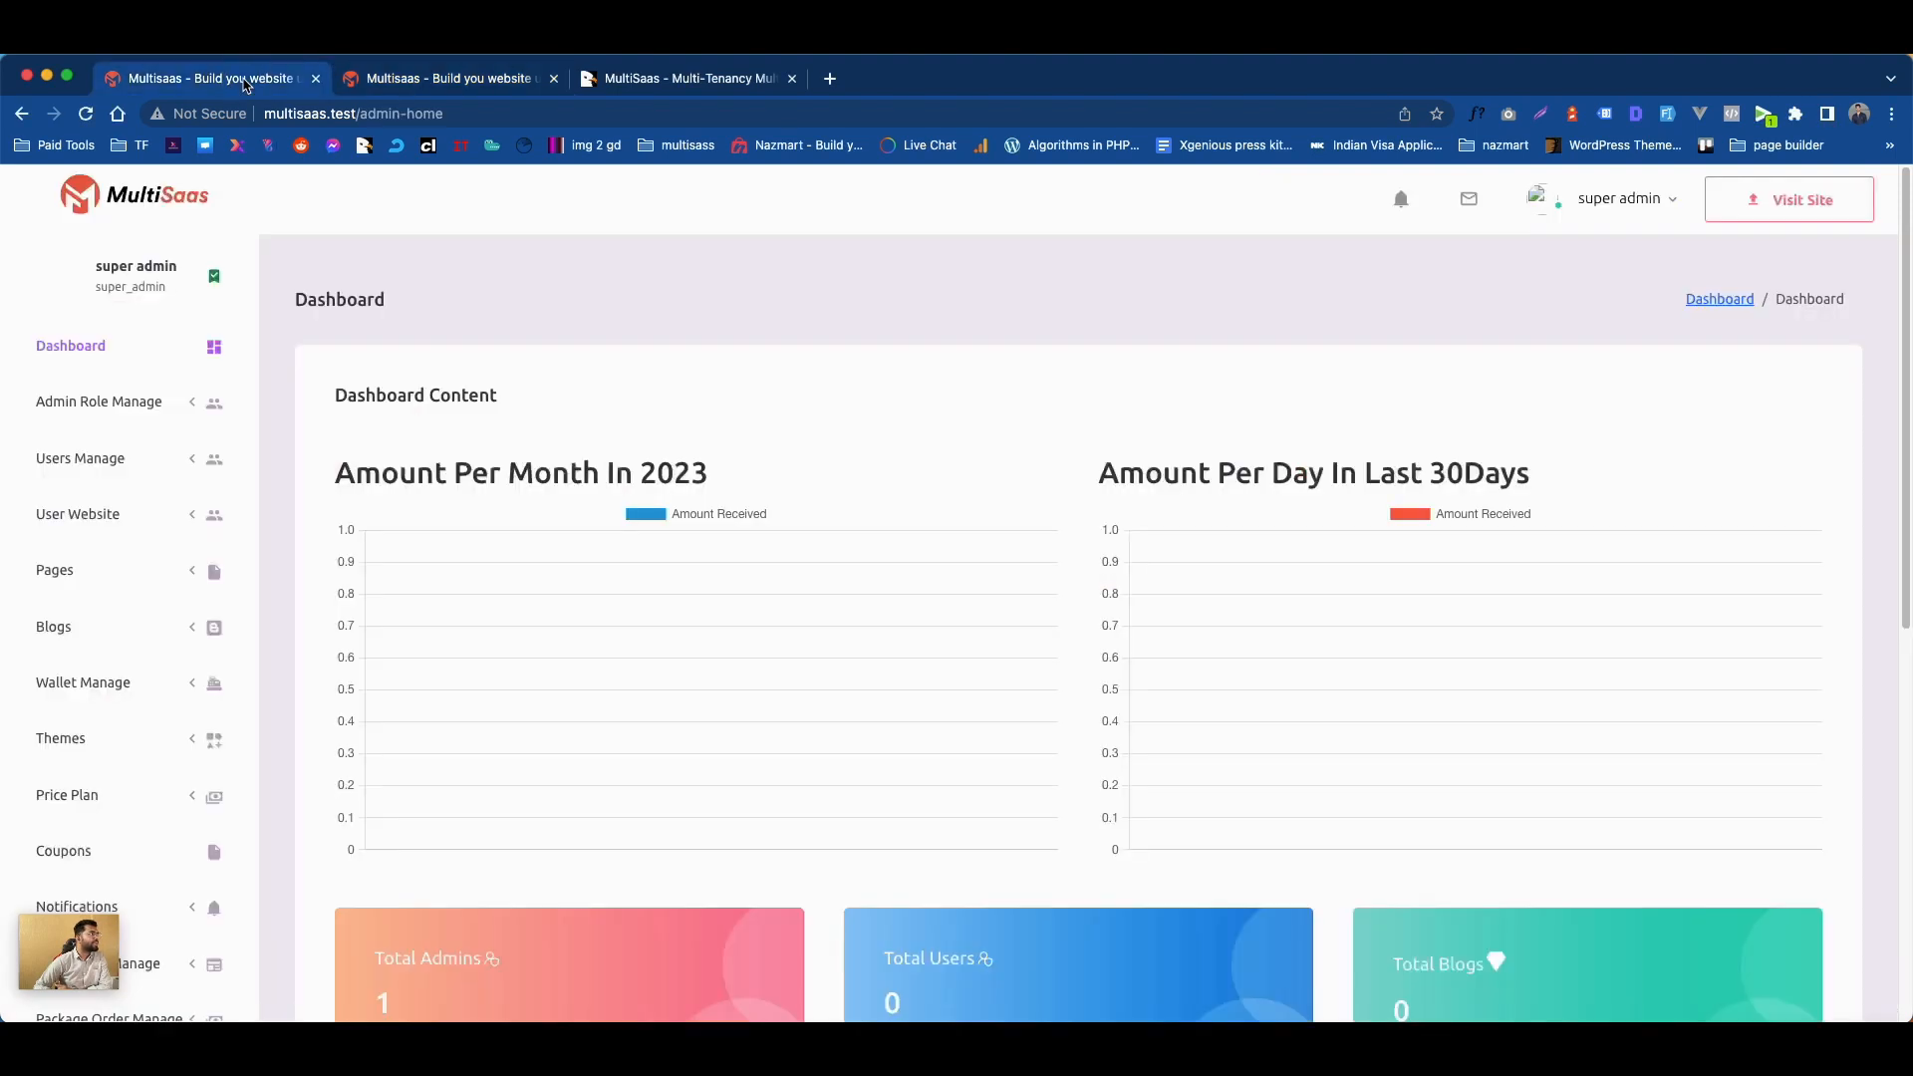
pyautogui.click(83, 581)
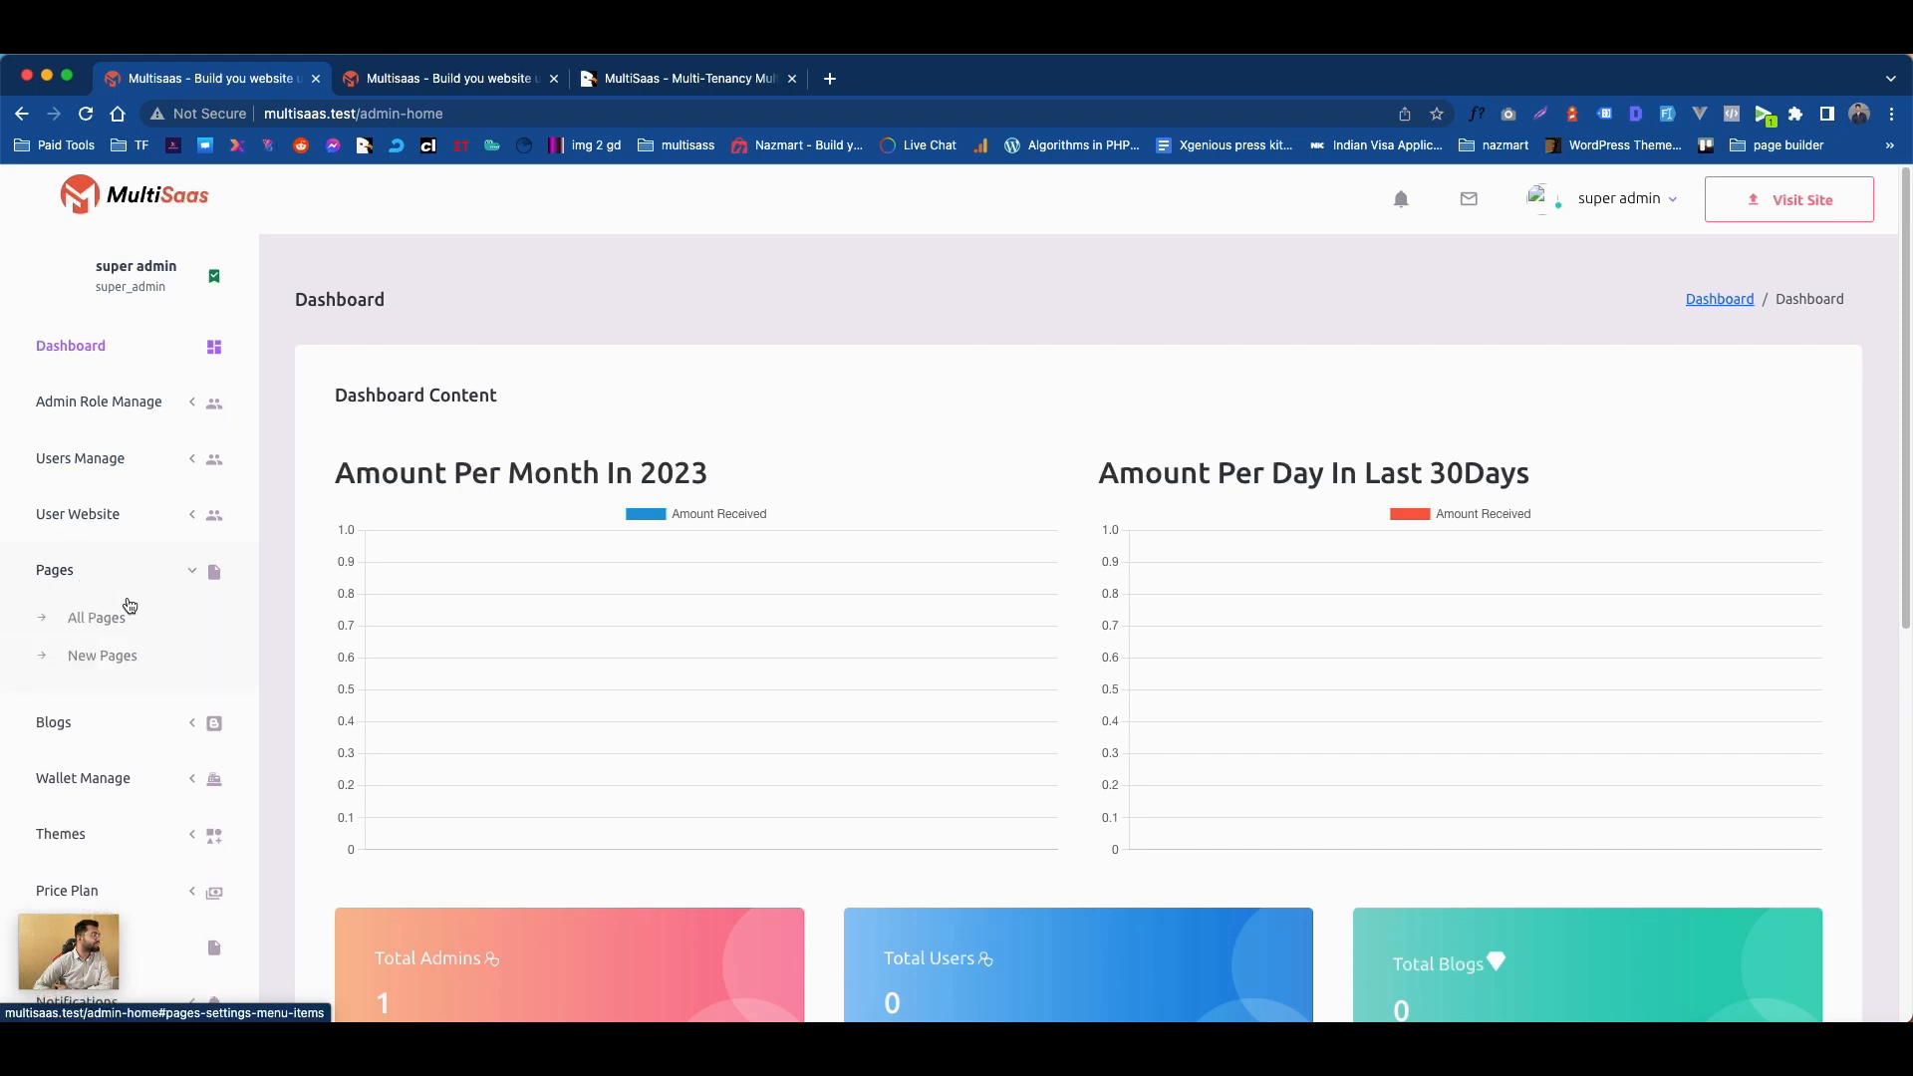
pyautogui.click(115, 623)
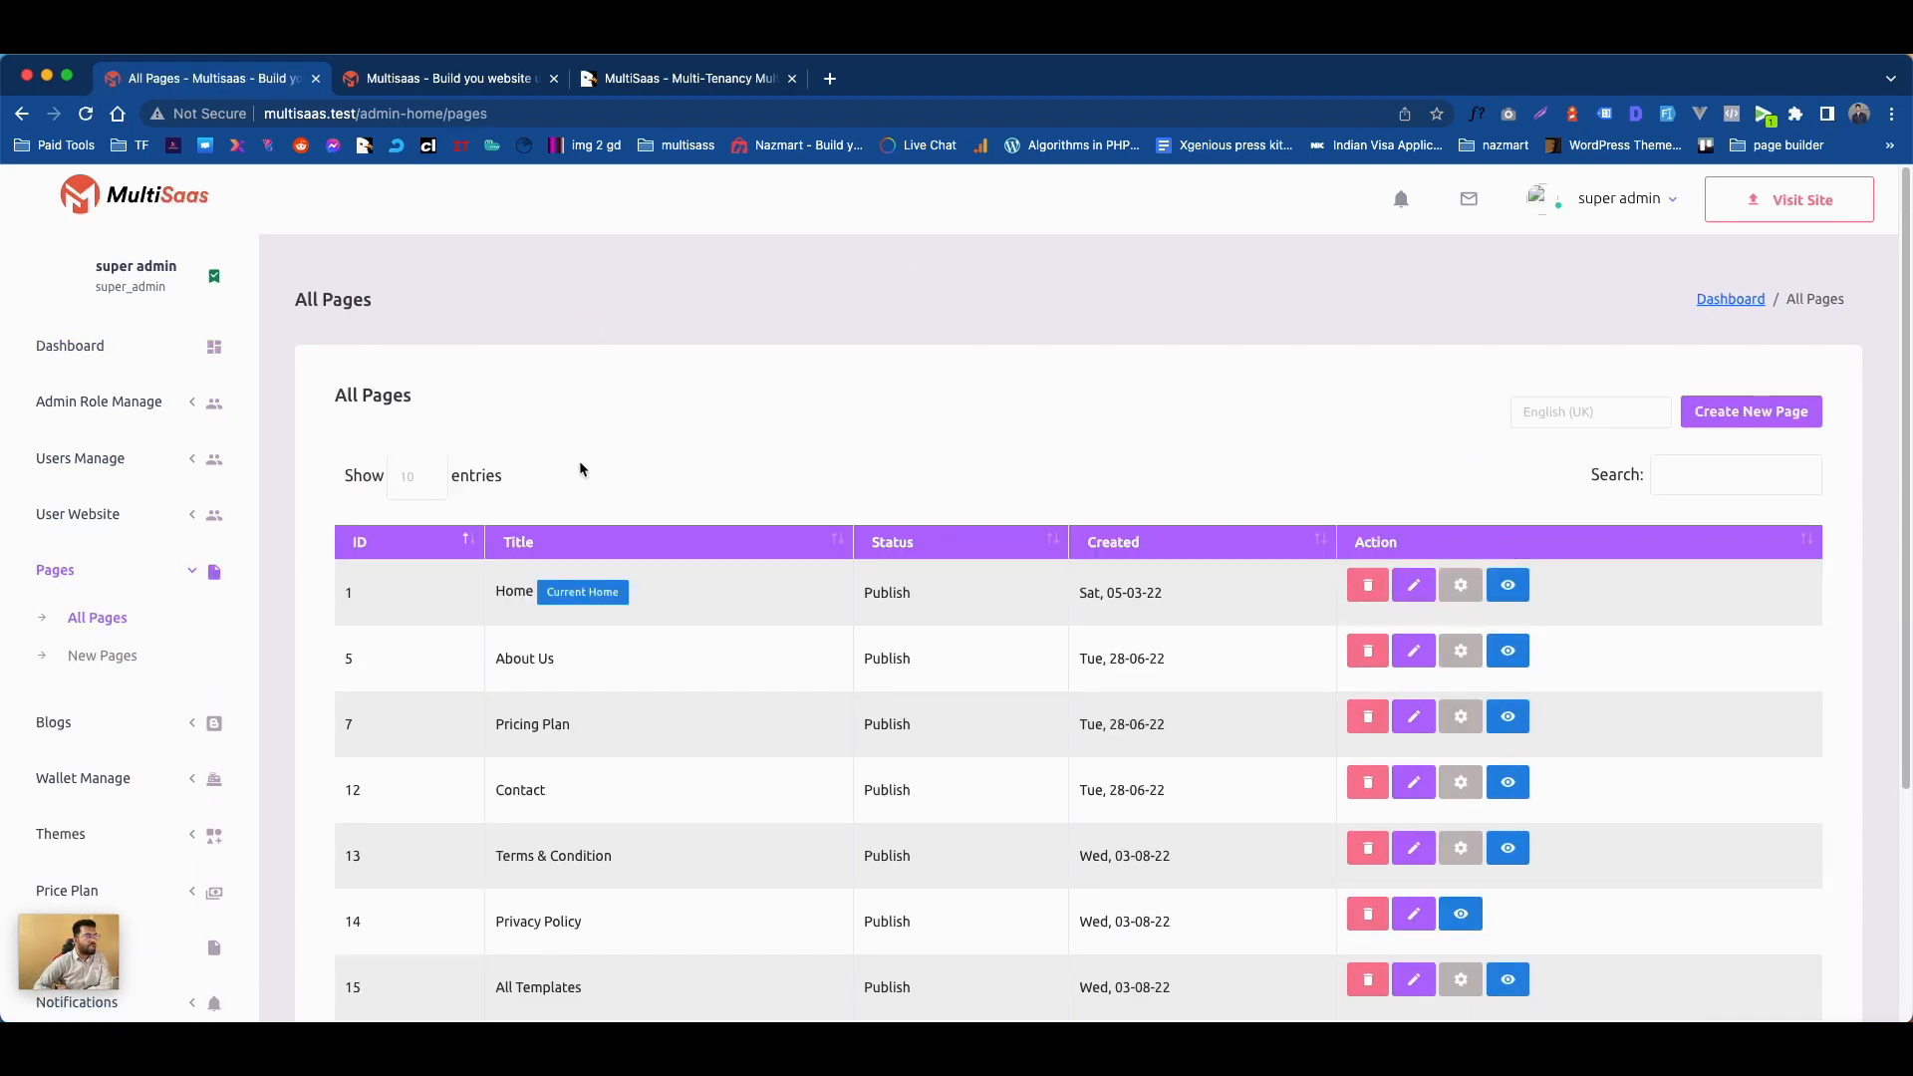
pyautogui.moveTo(495, 592); pyautogui.dragTo(528, 595)
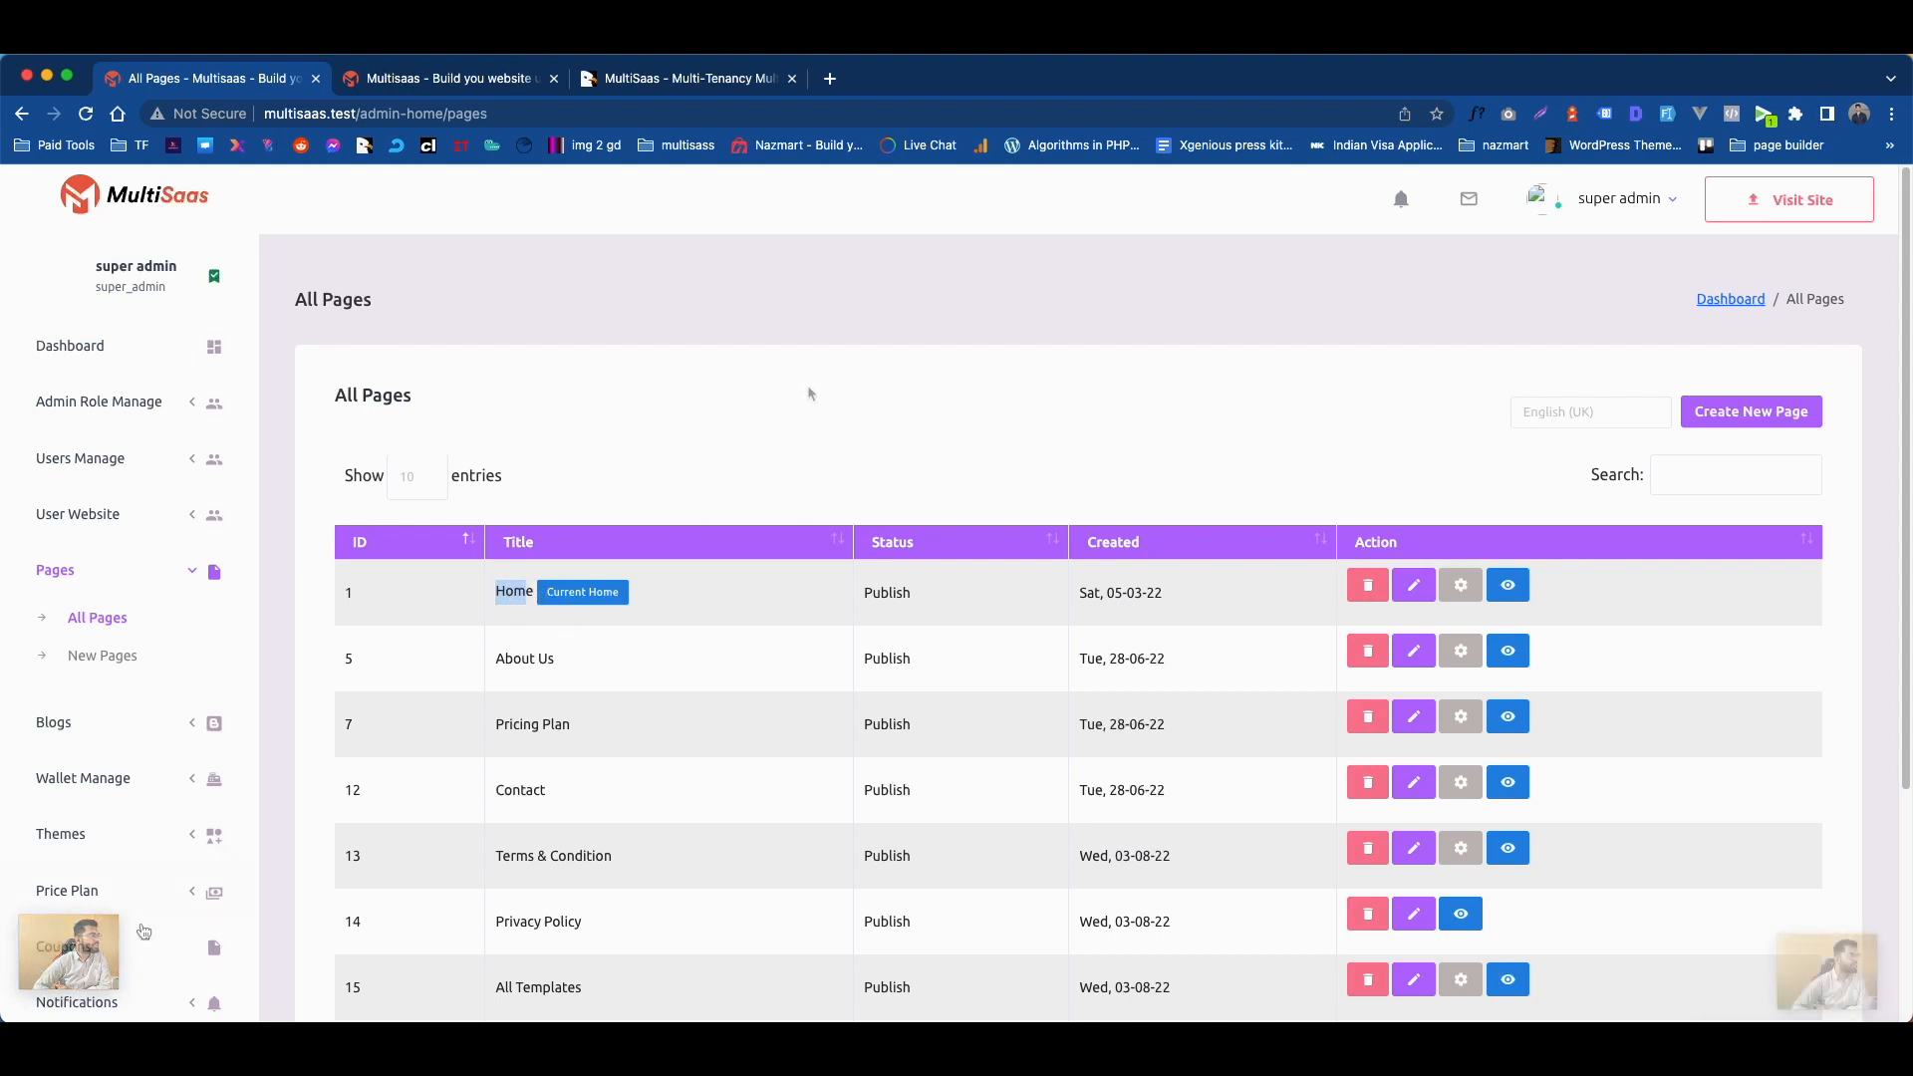
pyautogui.moveTo(100, 947); pyautogui.dragTo(1676, 967)
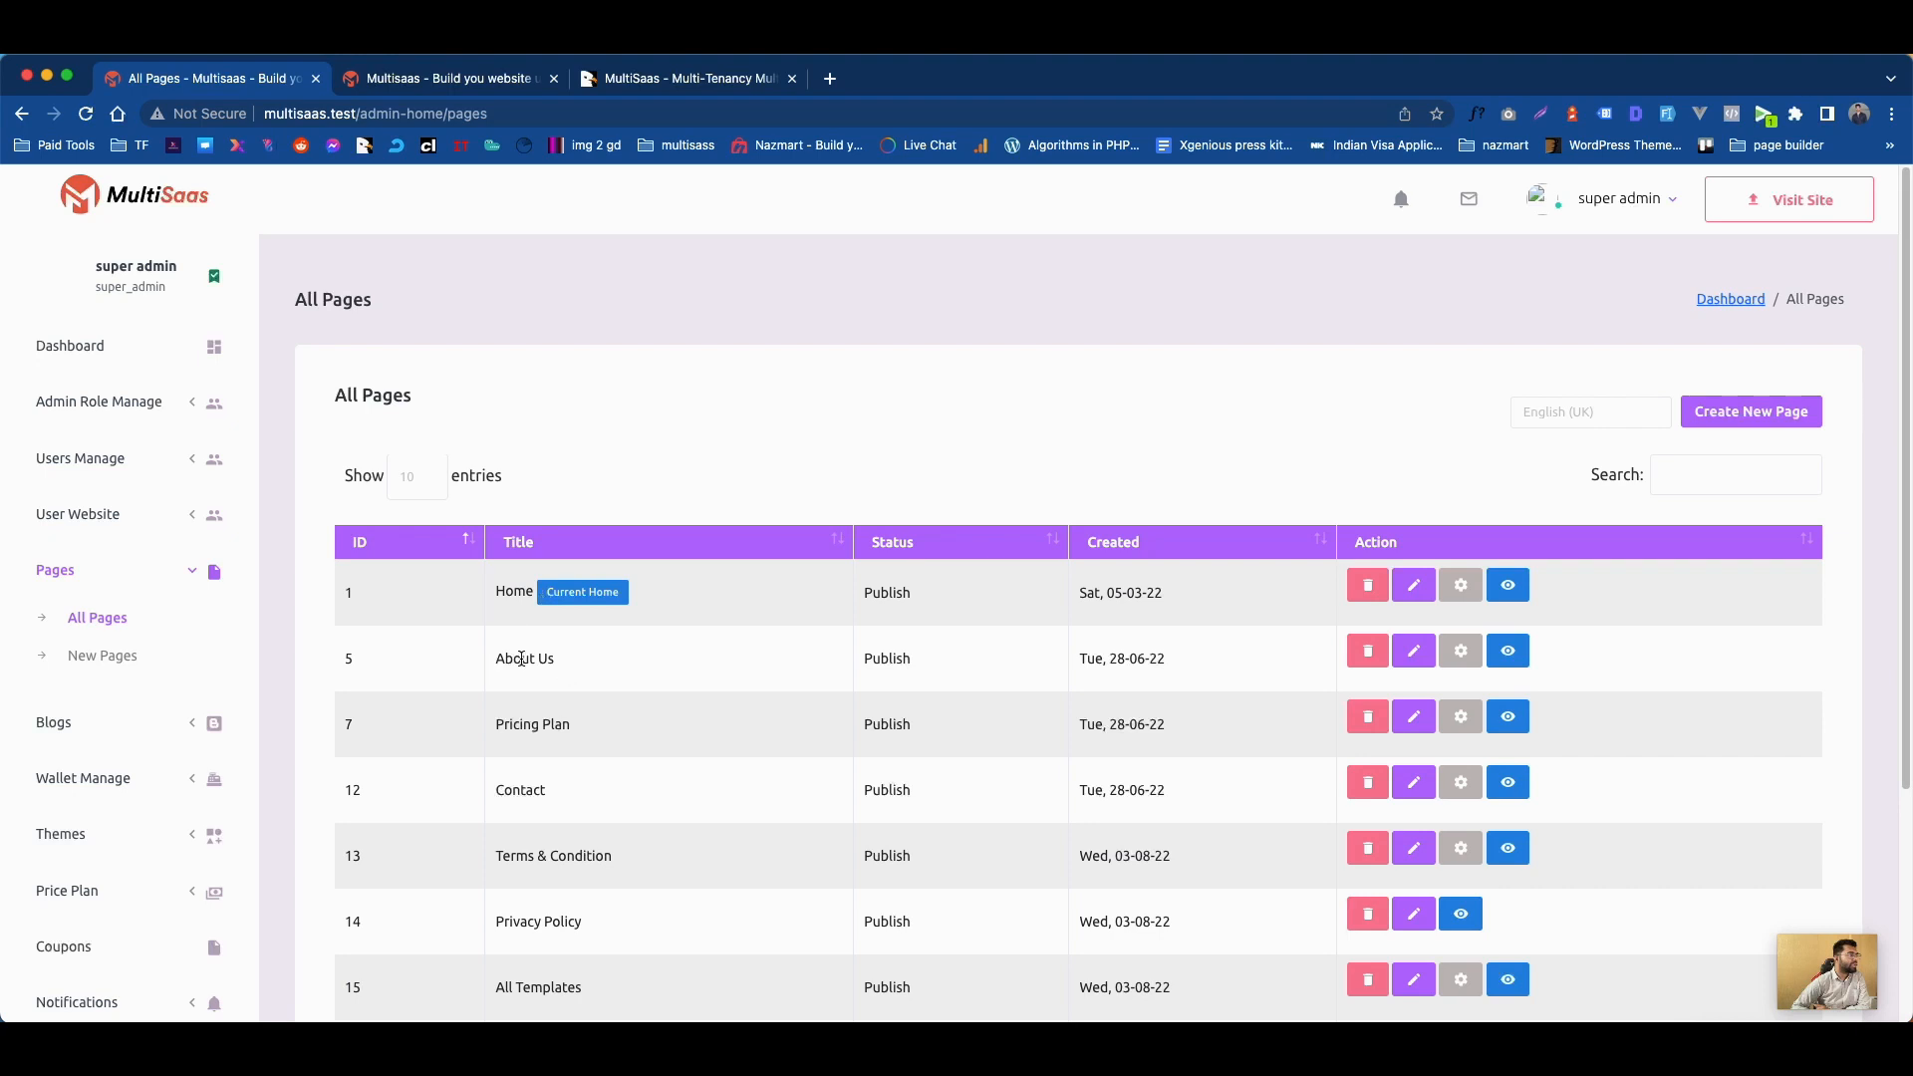
# Open Page Settings in the general settings and check the available Home Page Display options without changing the selection.
pyautogui.scroll(-10, 73, 755)
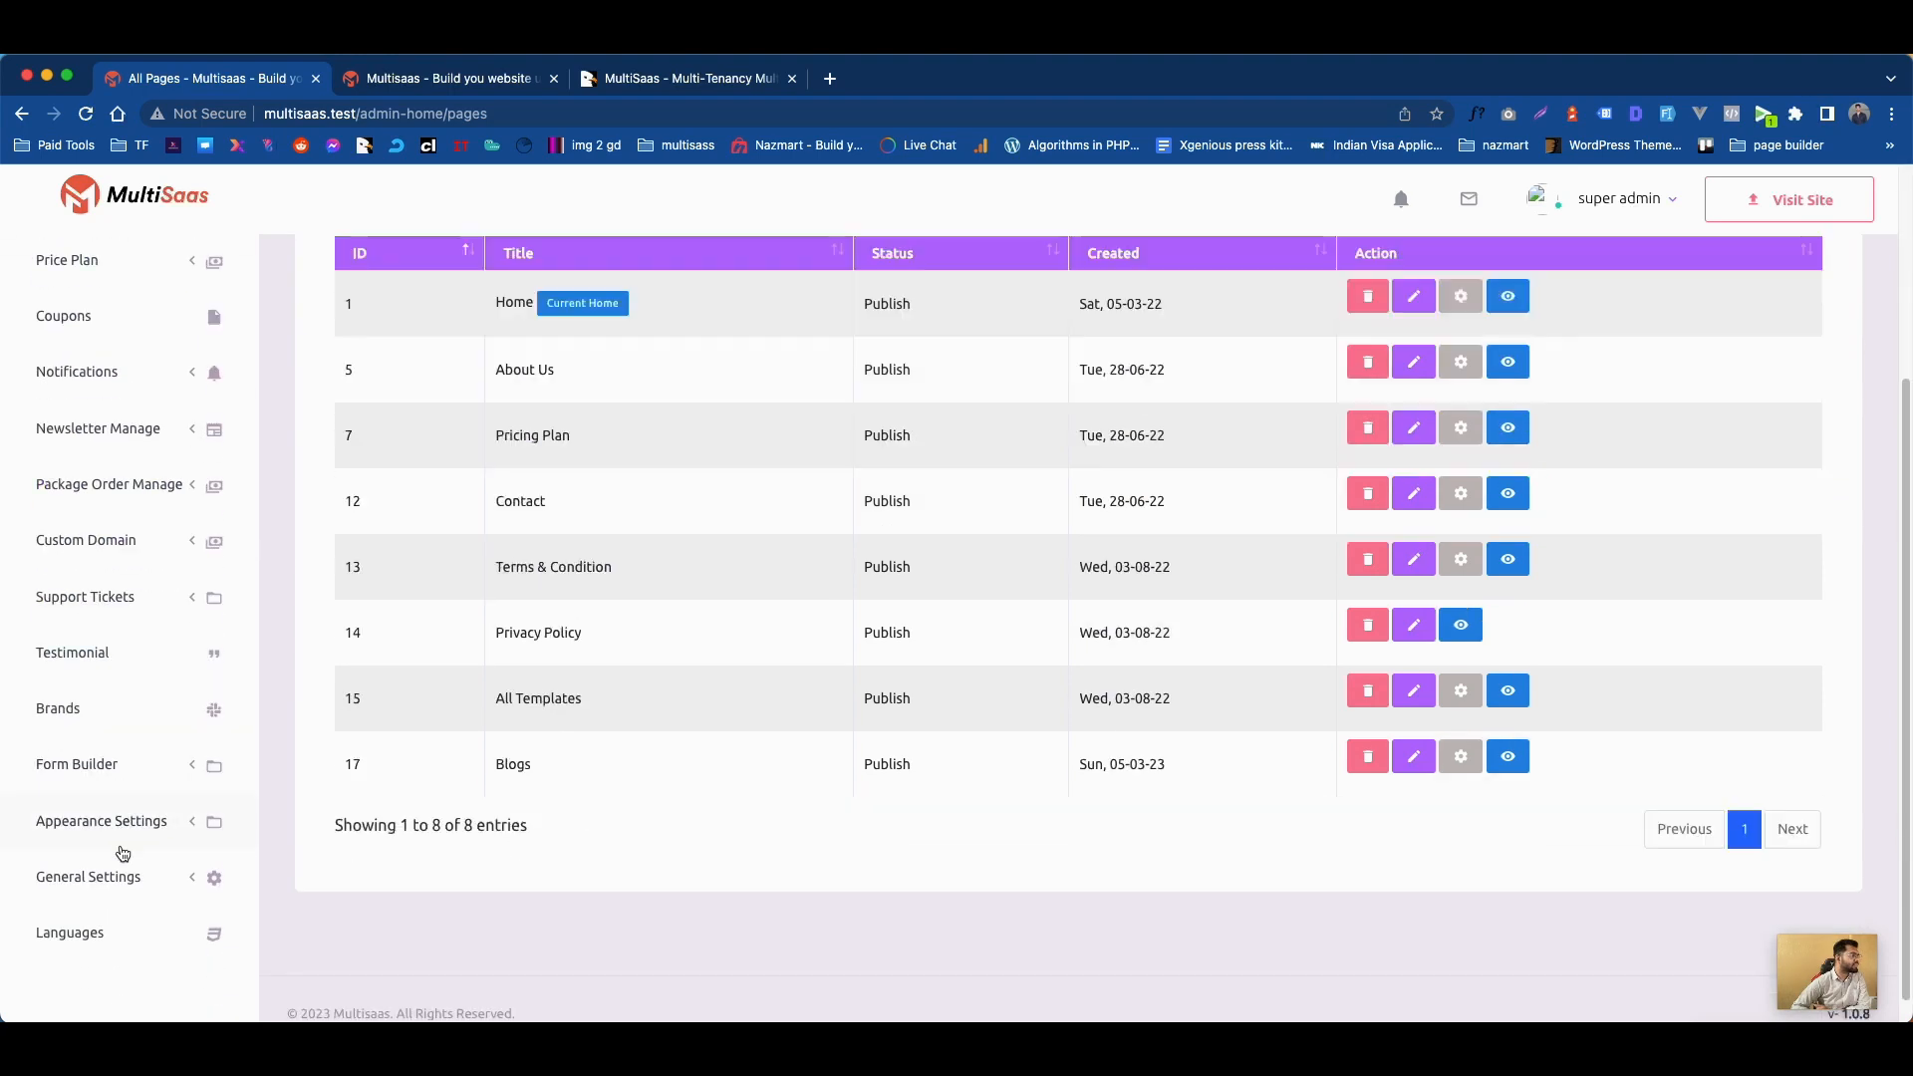
pyautogui.click(127, 878)
pyautogui.scroll(-2, 119, 797)
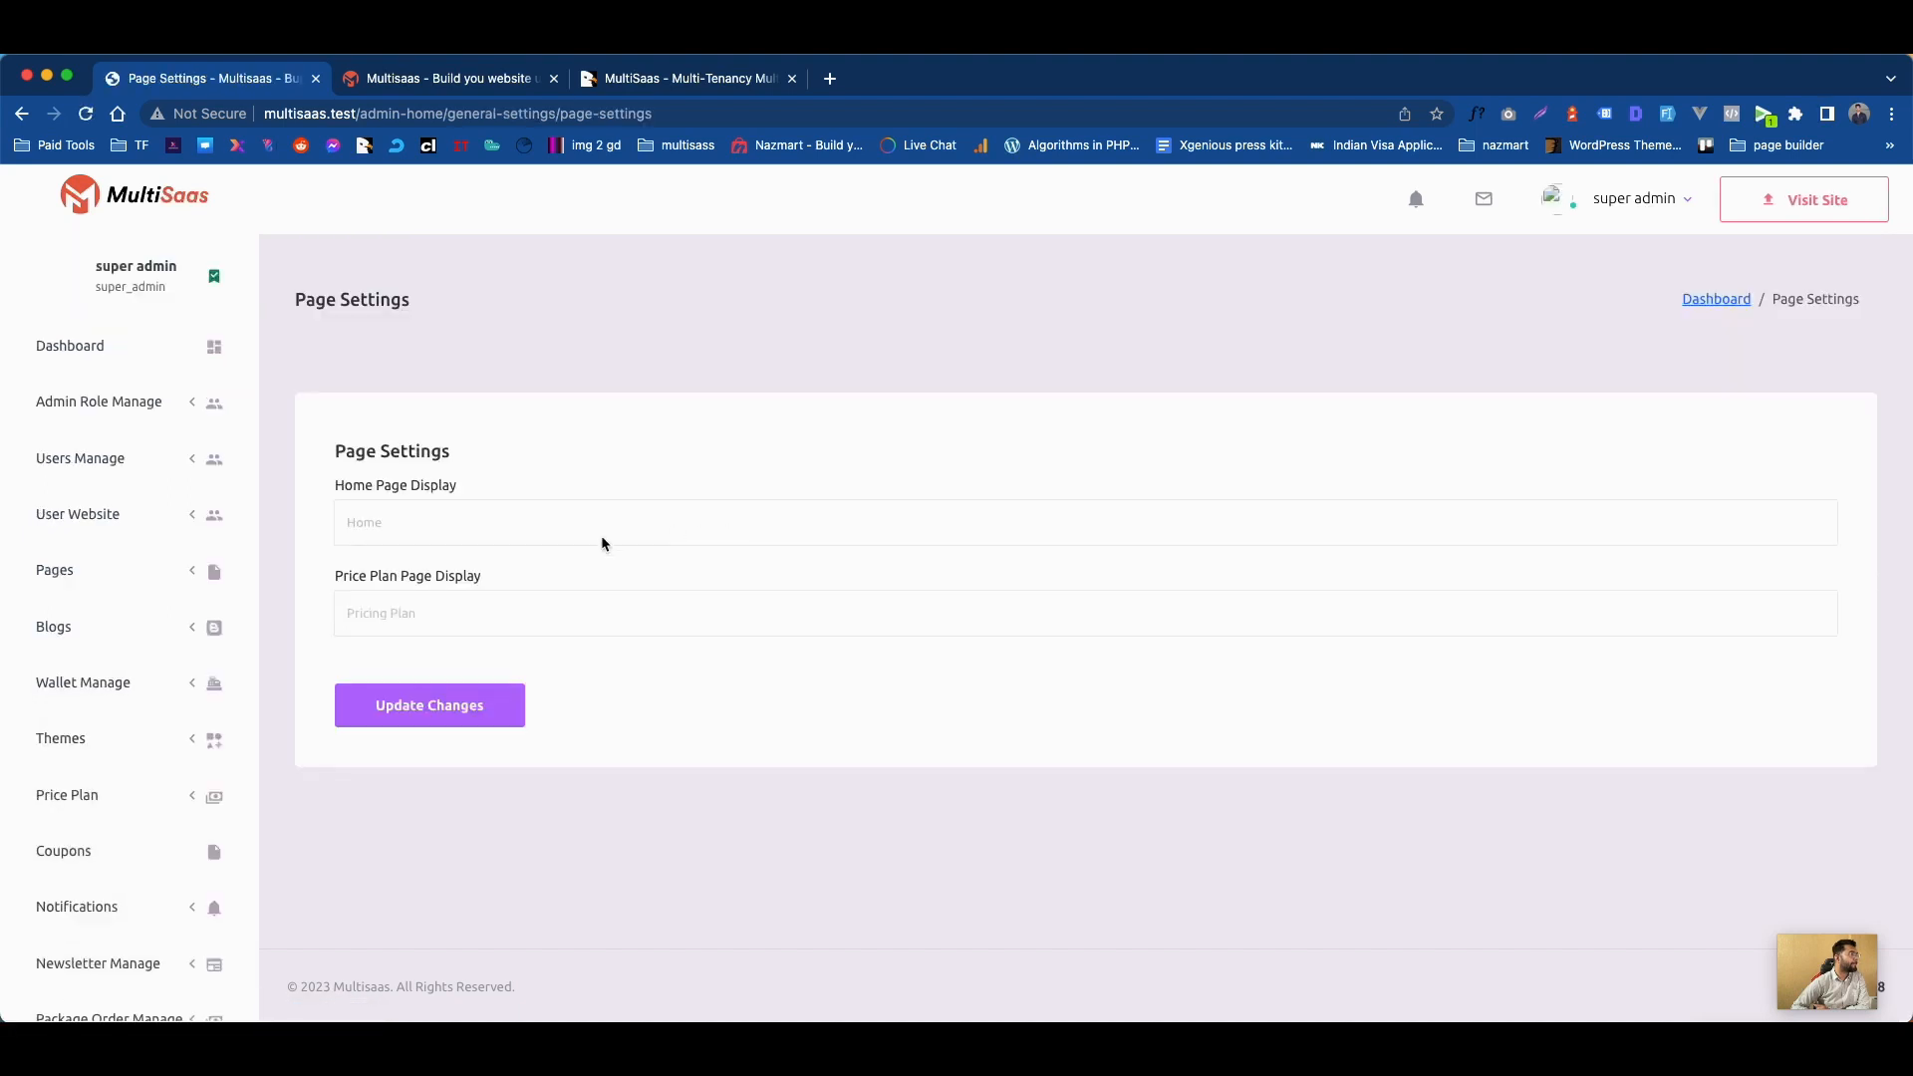
pyautogui.click(359, 520)
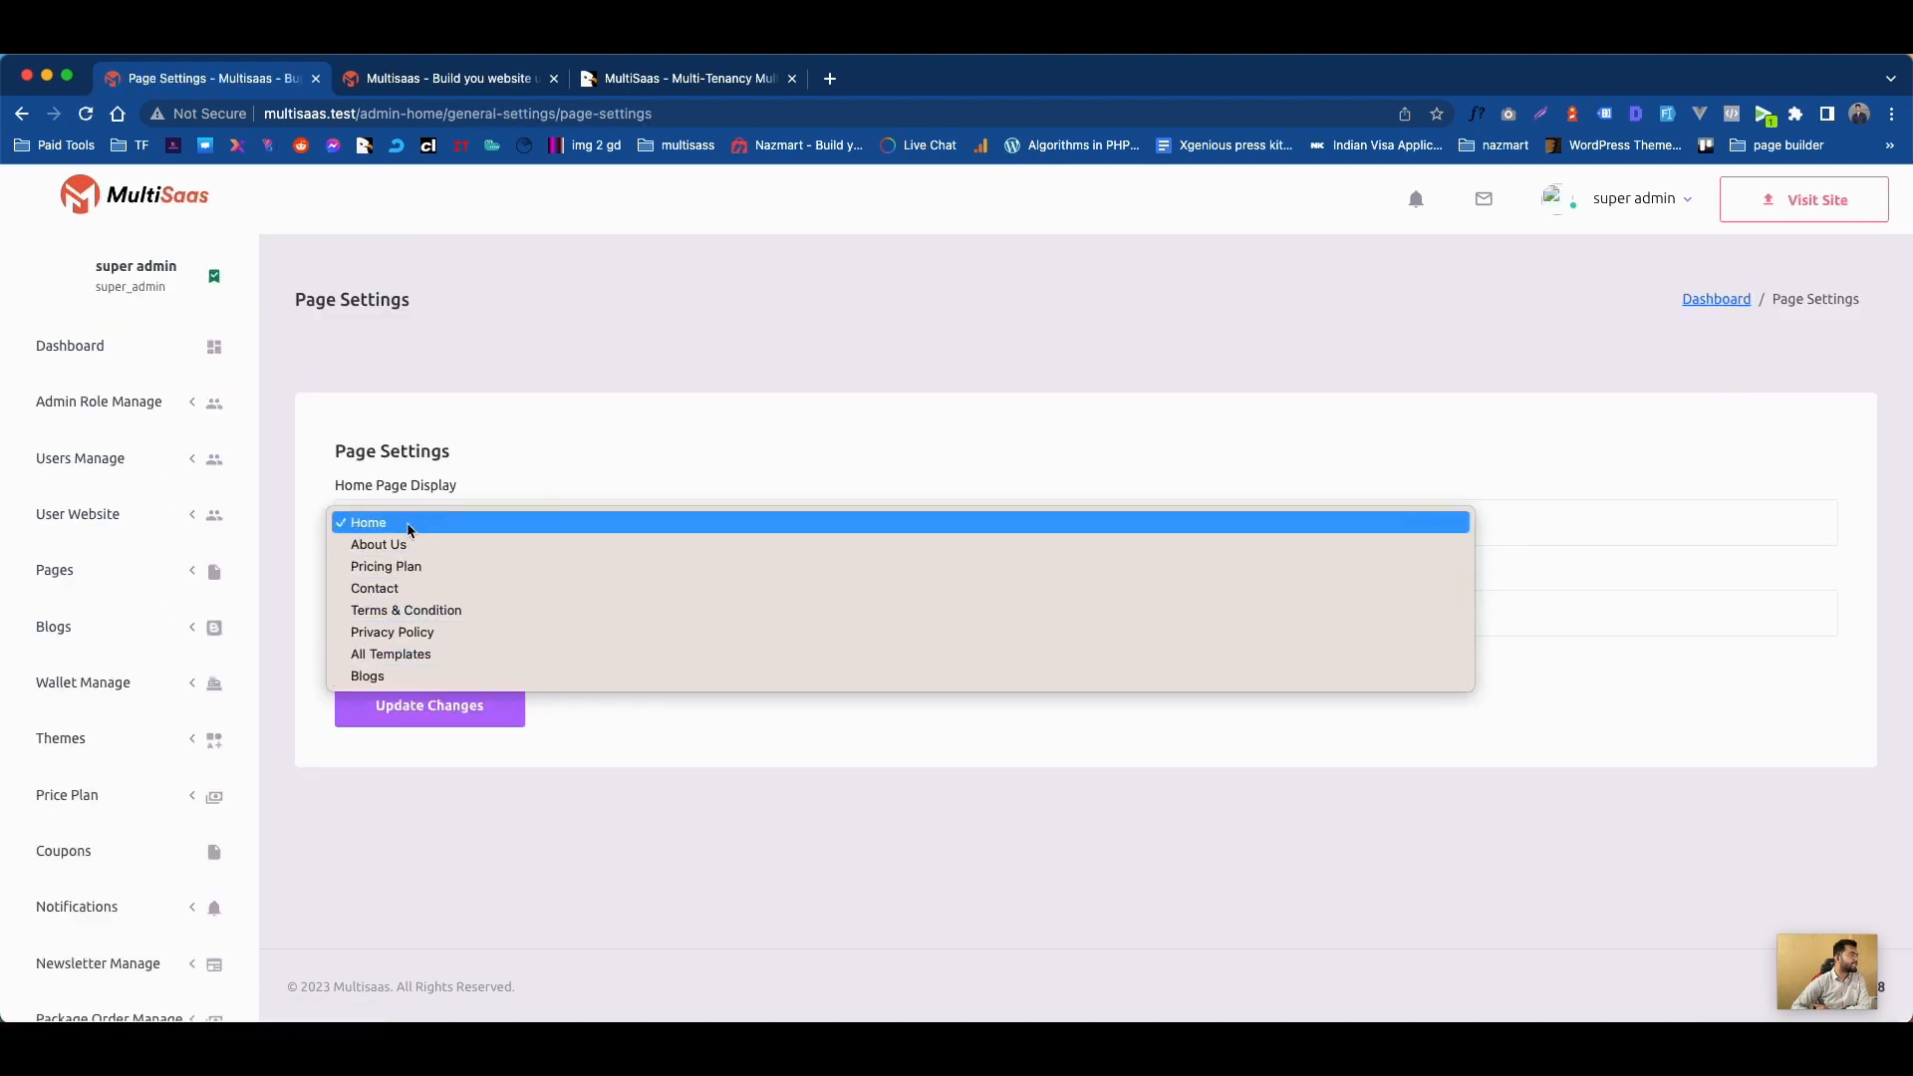
pyautogui.click(655, 434)
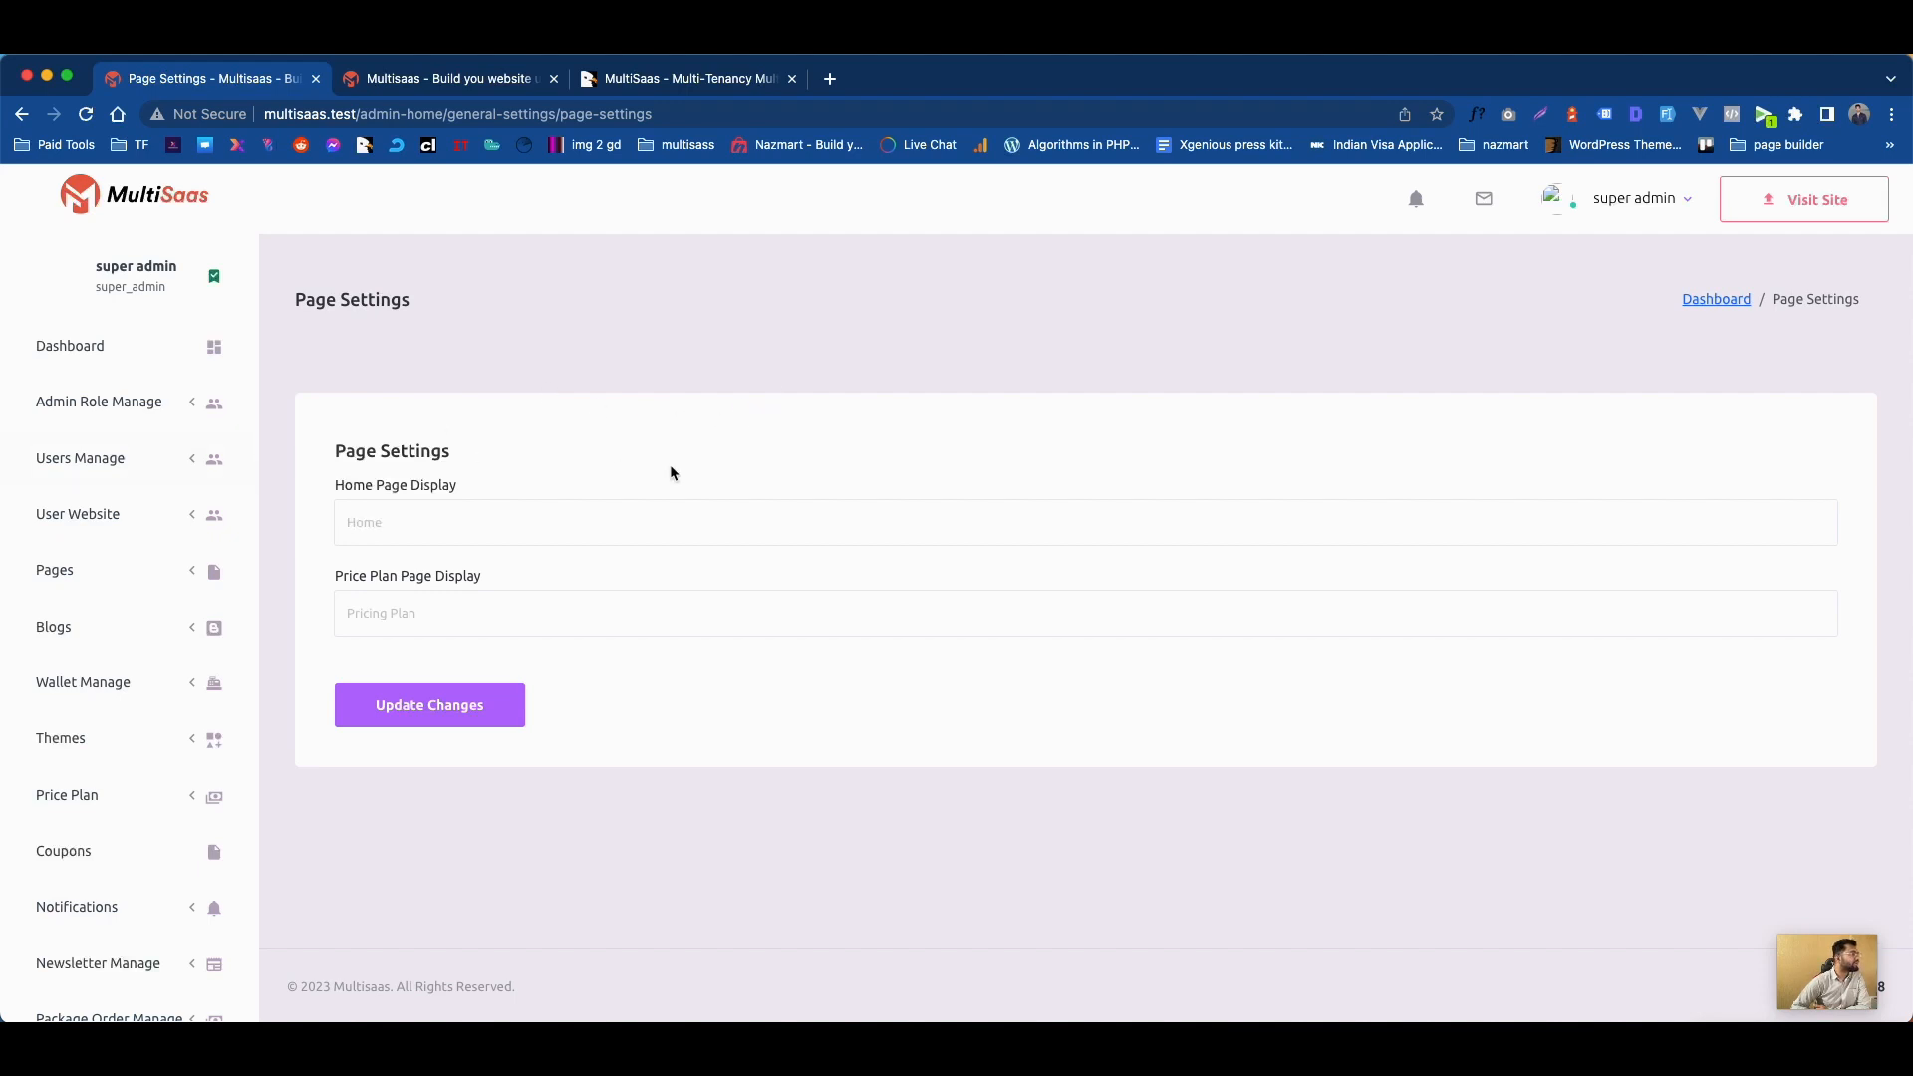
# Return to the list of all pages and open the Home page in the page builder.
pyautogui.click(61, 576)
pyautogui.click(114, 626)
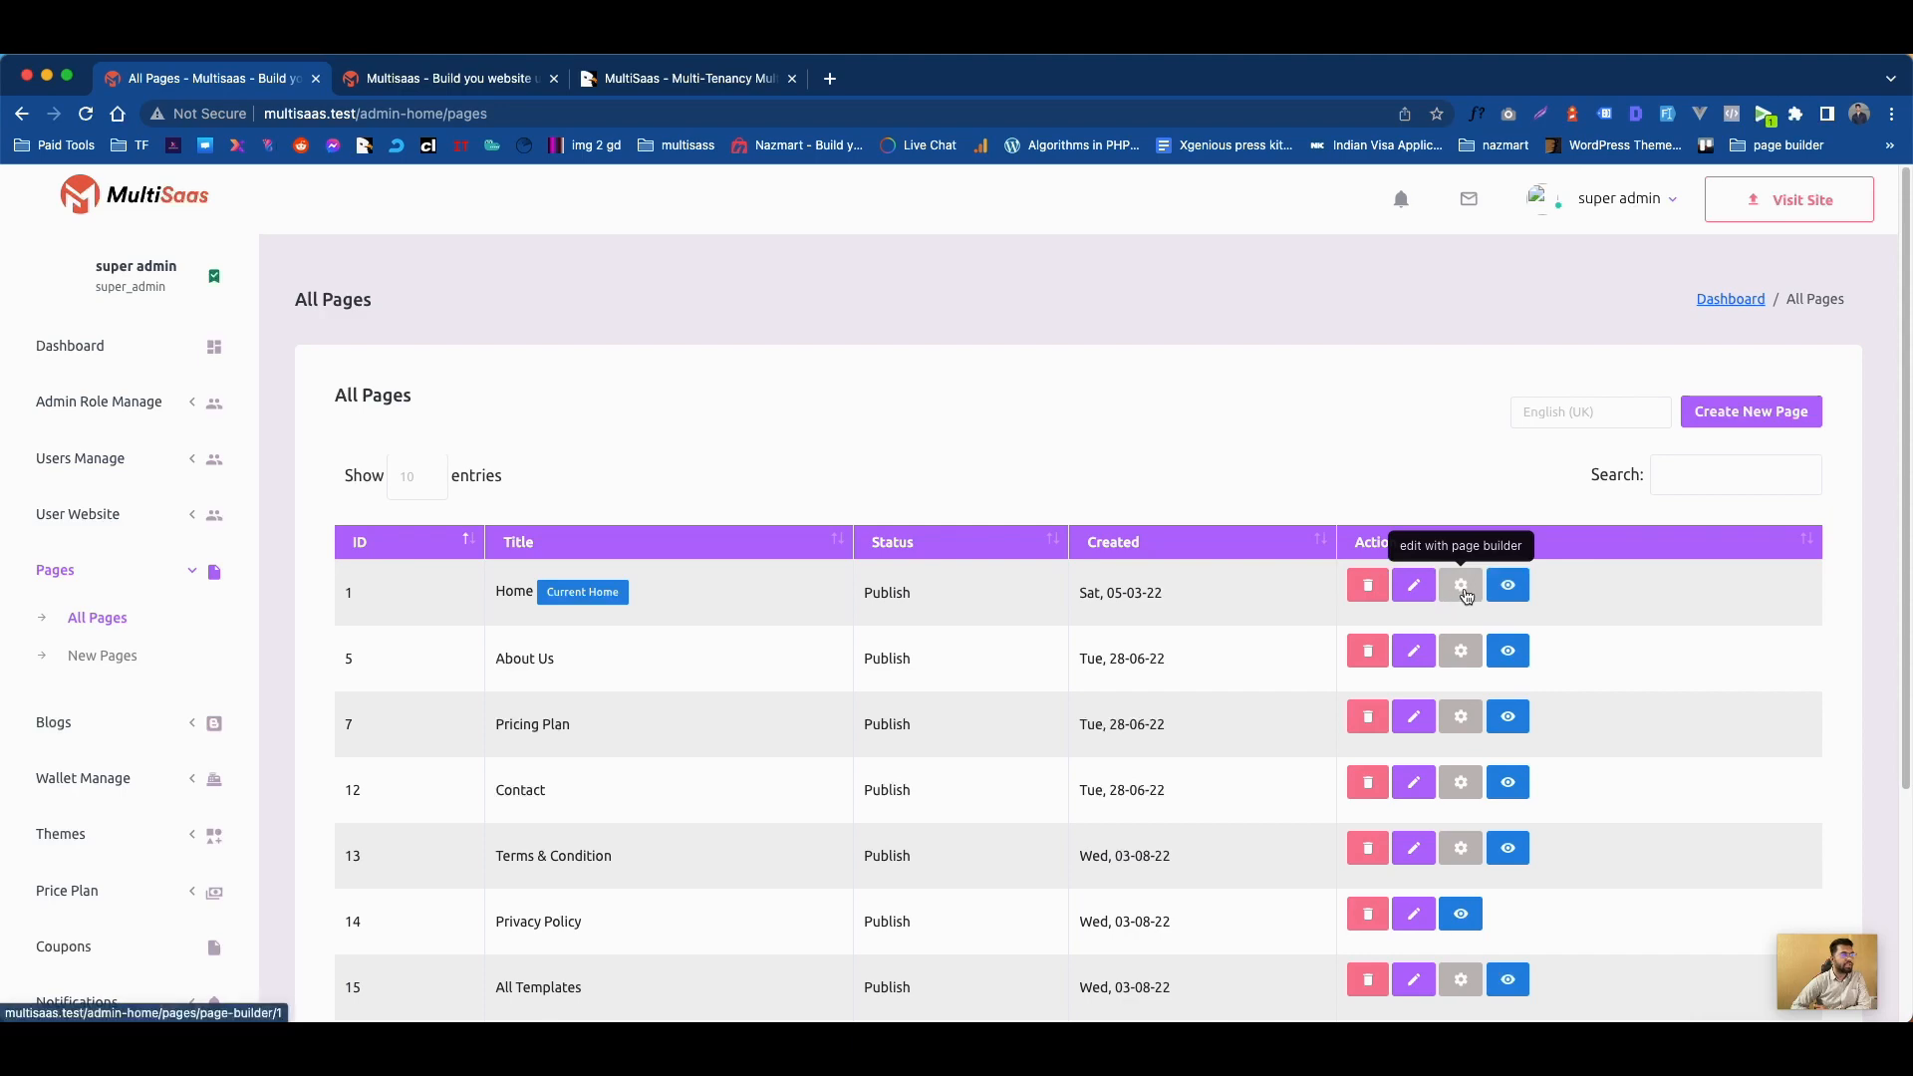
pyautogui.click(1462, 587)
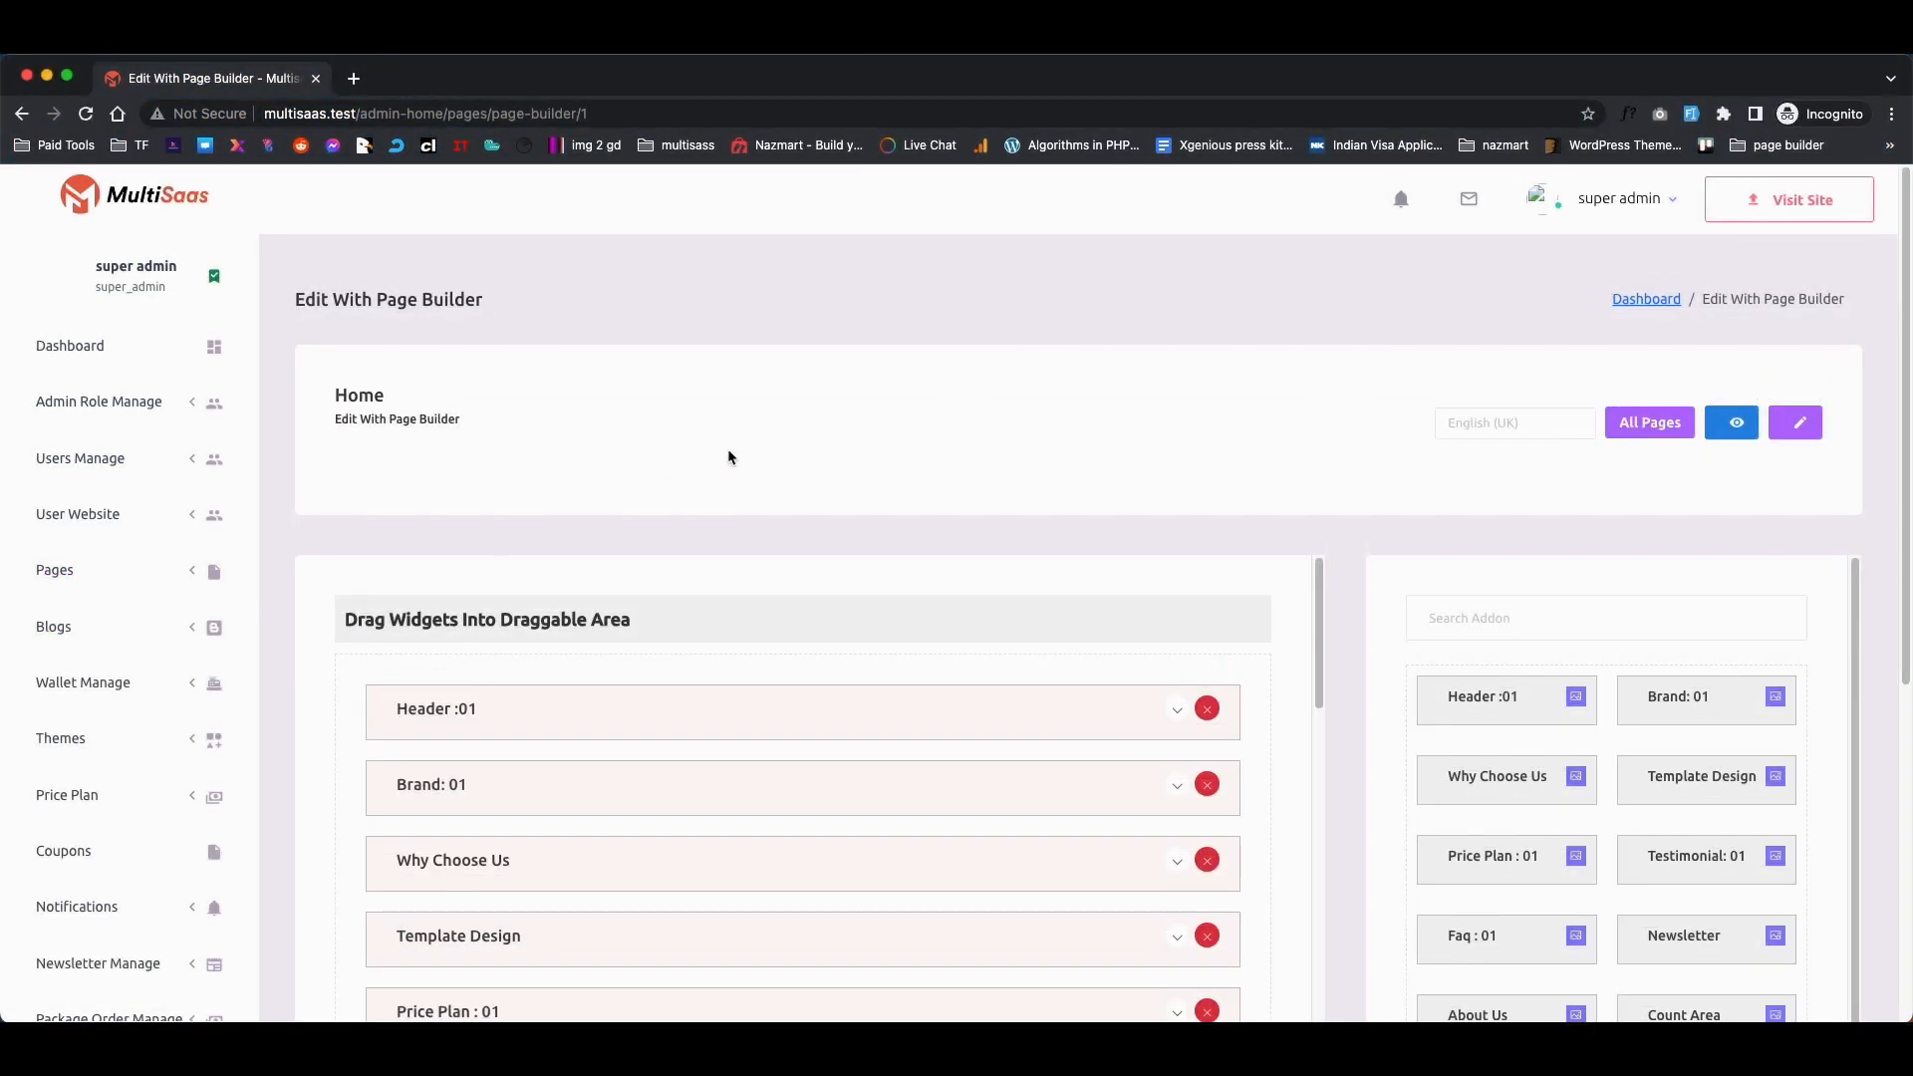
pyautogui.scroll(-2, 863, 354)
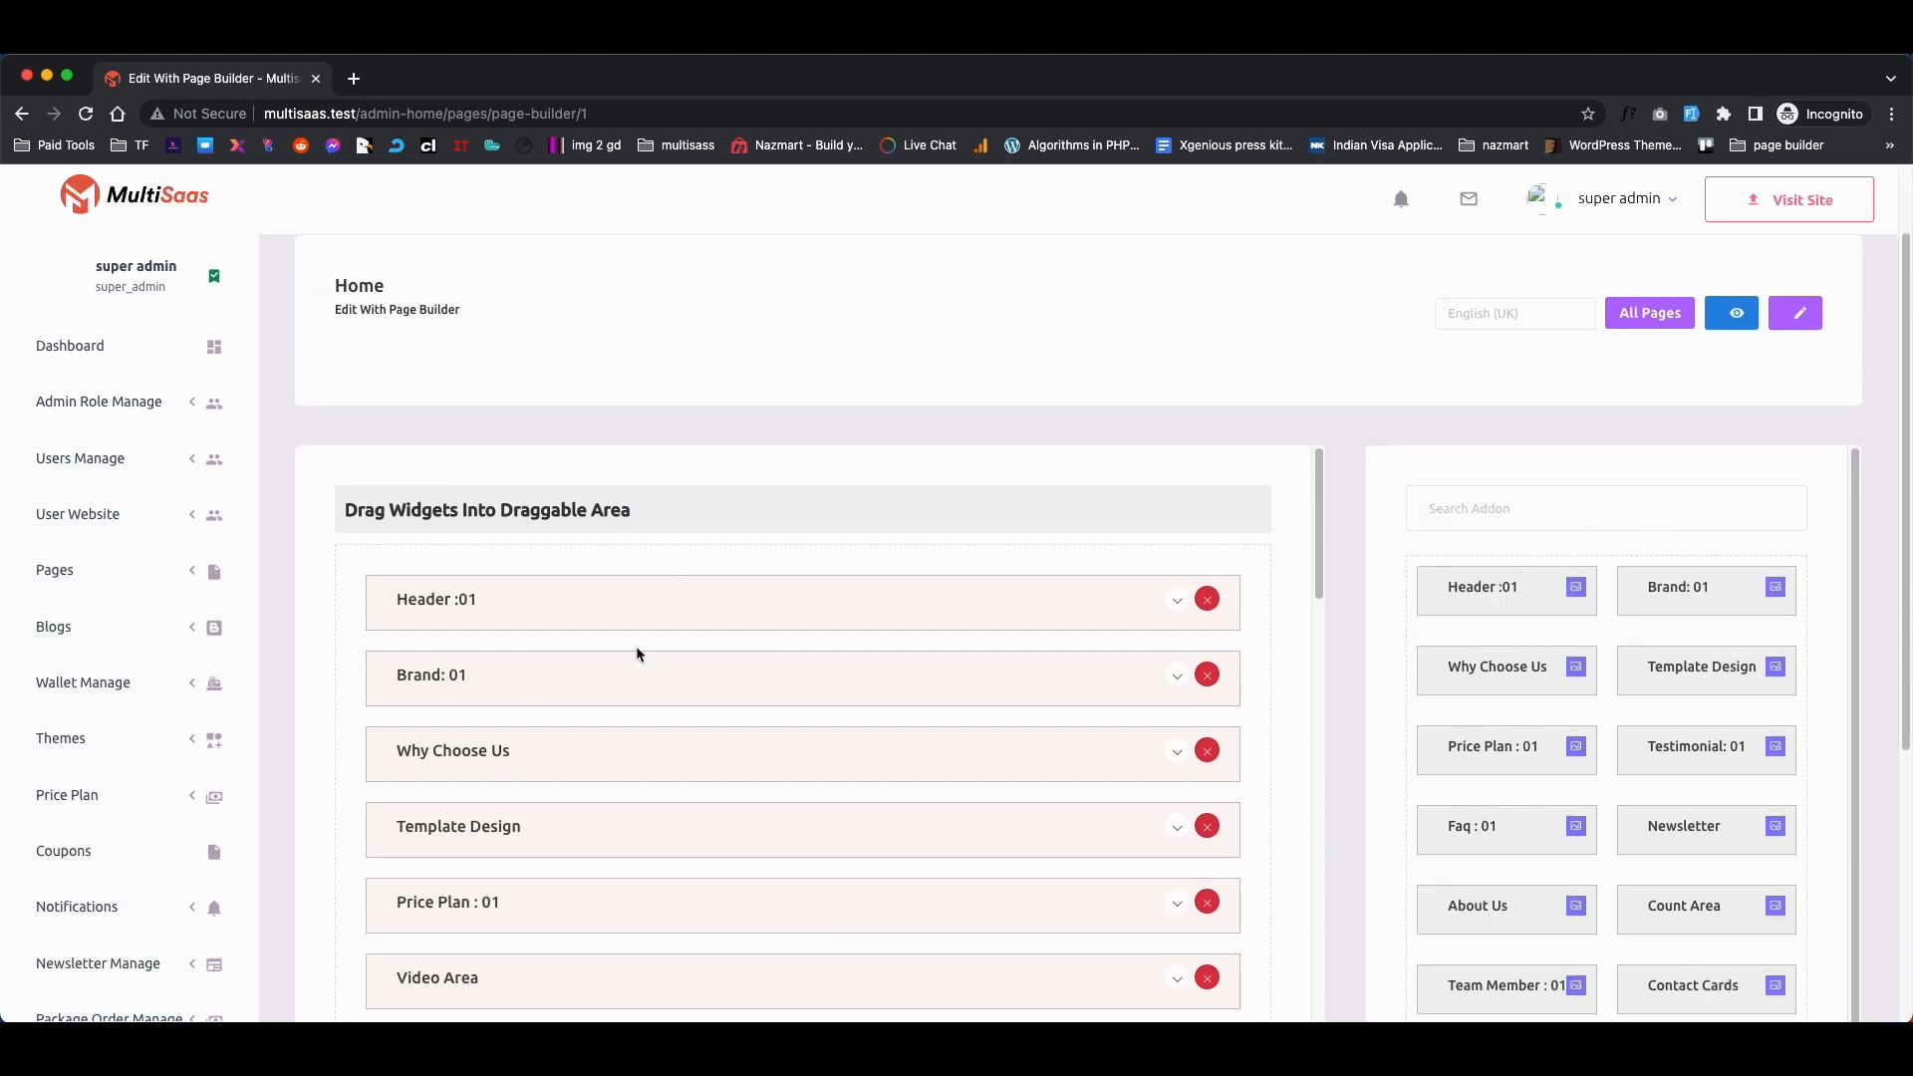
# Search the addons for "header", view the Header Slider's preview image at full size, and close it.
pyautogui.moveTo(1544, 626)
pyautogui.click(1504, 503)
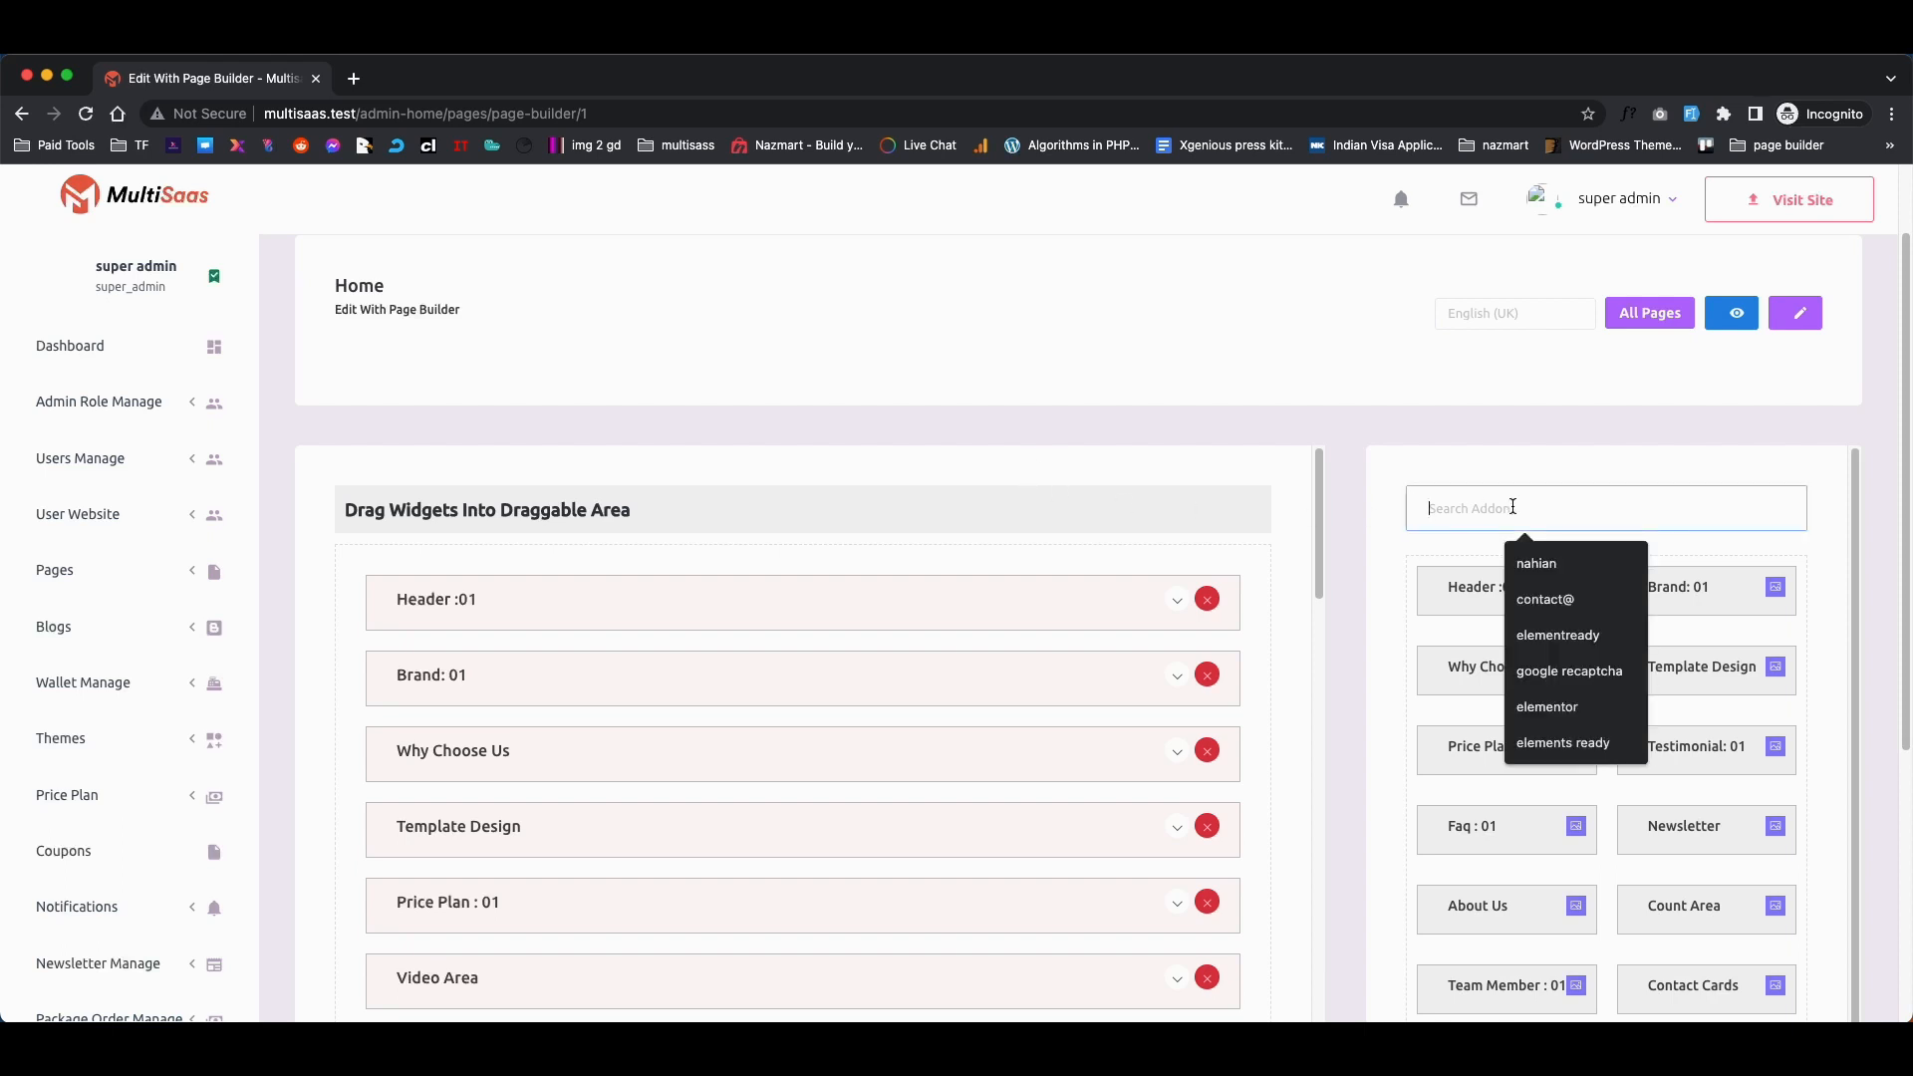
pyautogui.write('header')
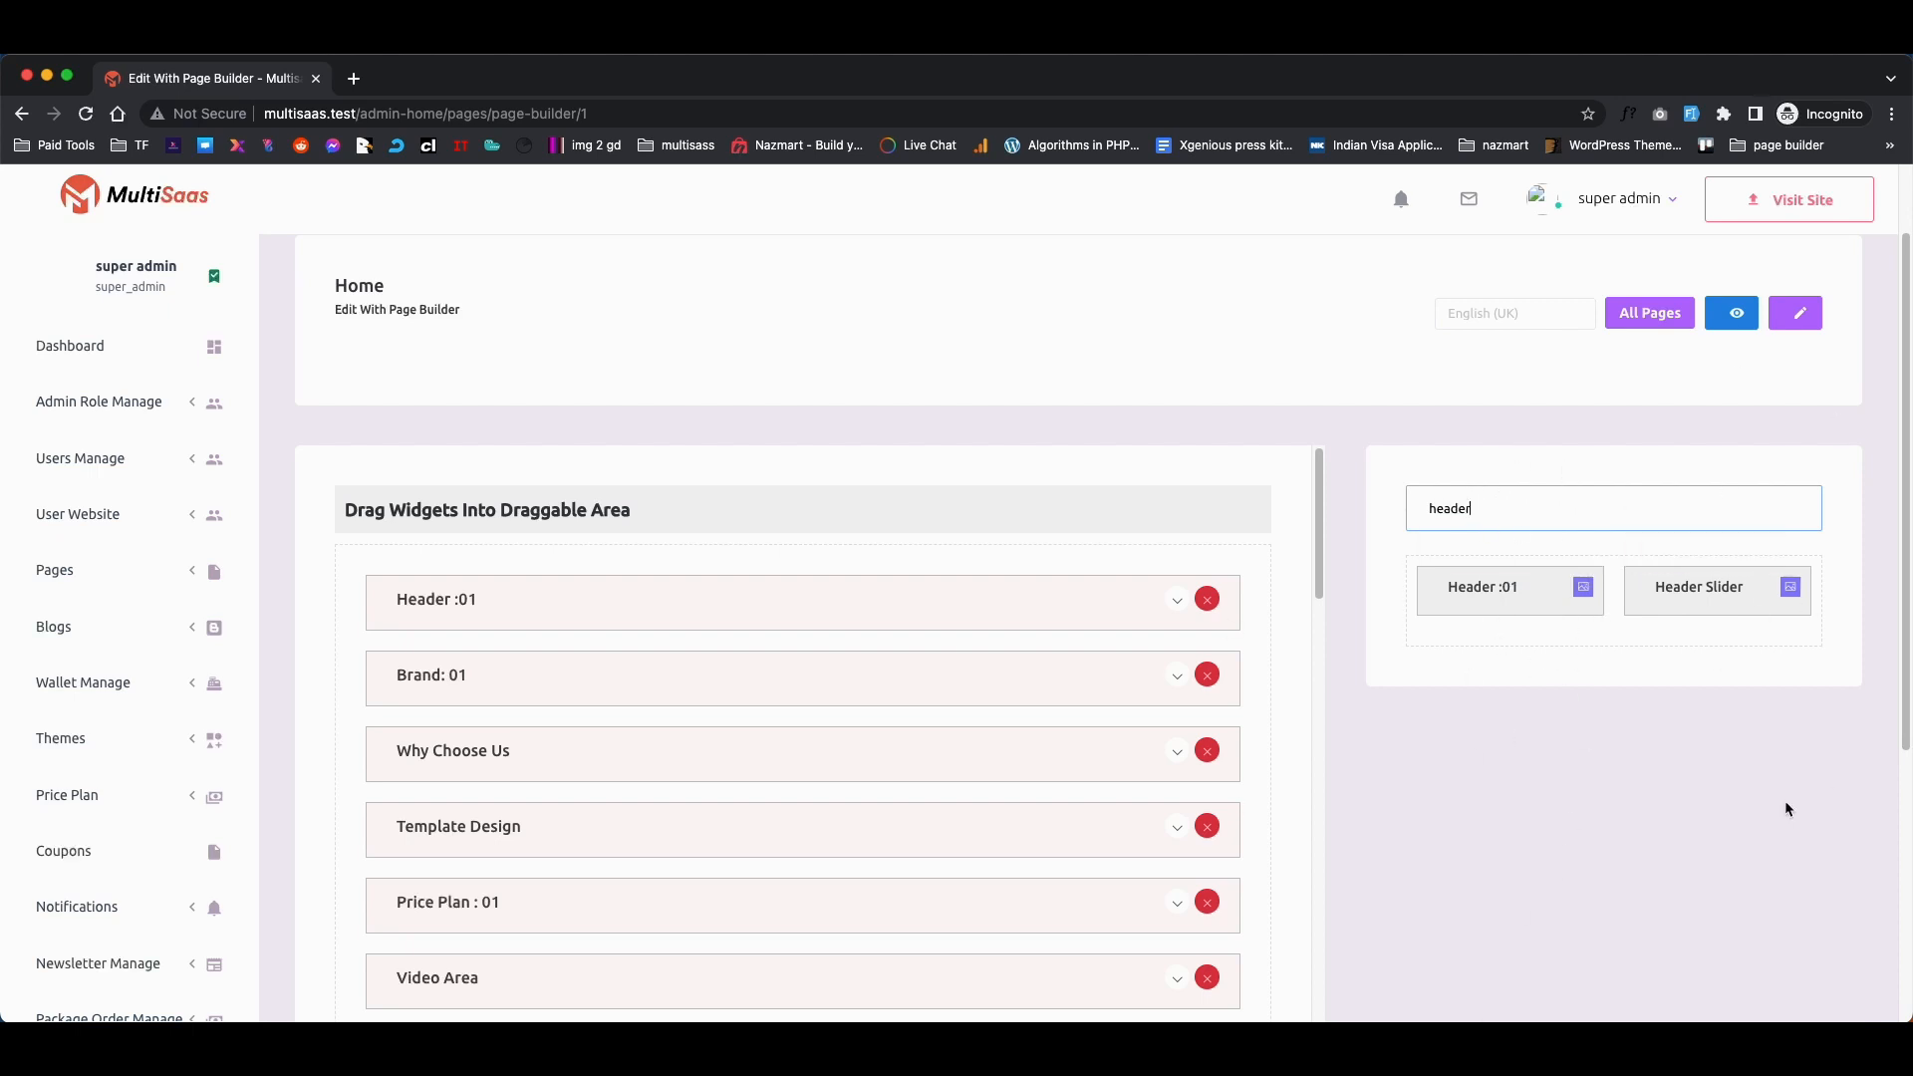
pyautogui.moveTo(1706, 599)
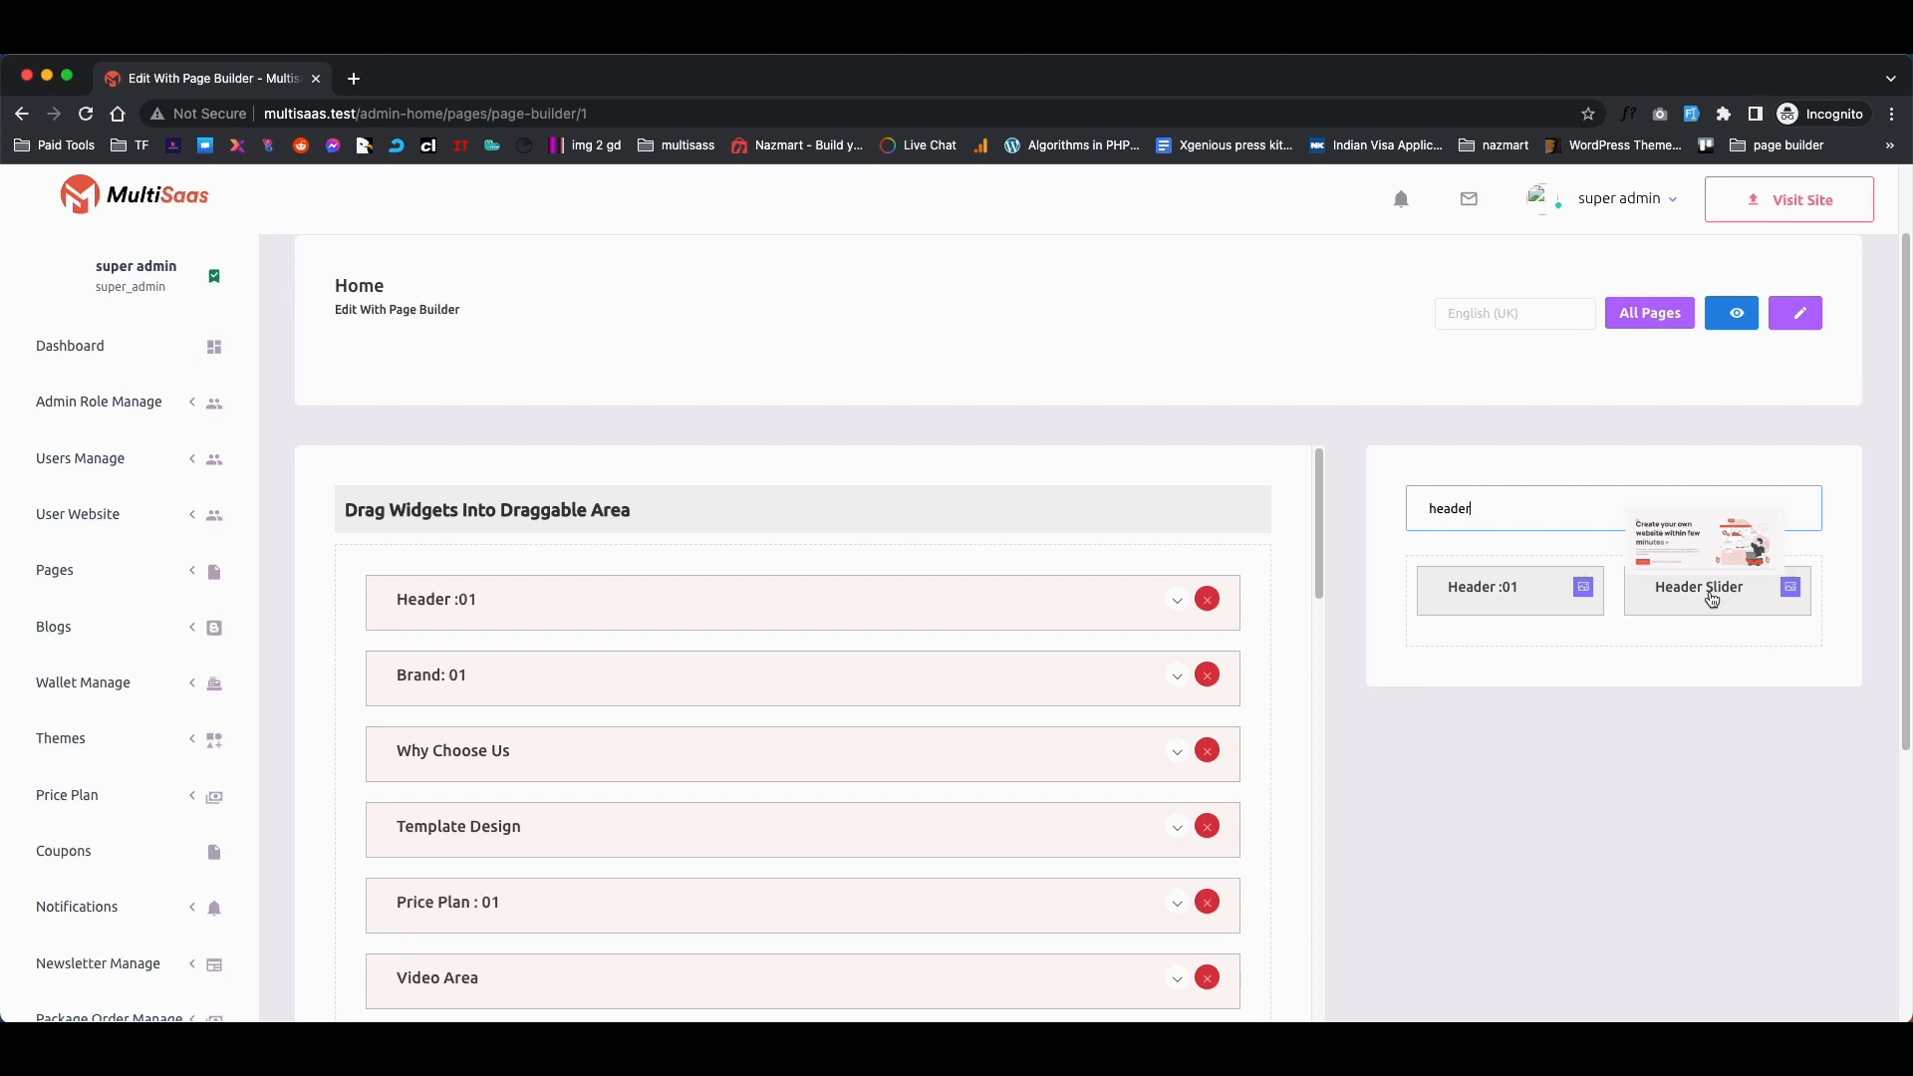
pyautogui.click(1790, 603)
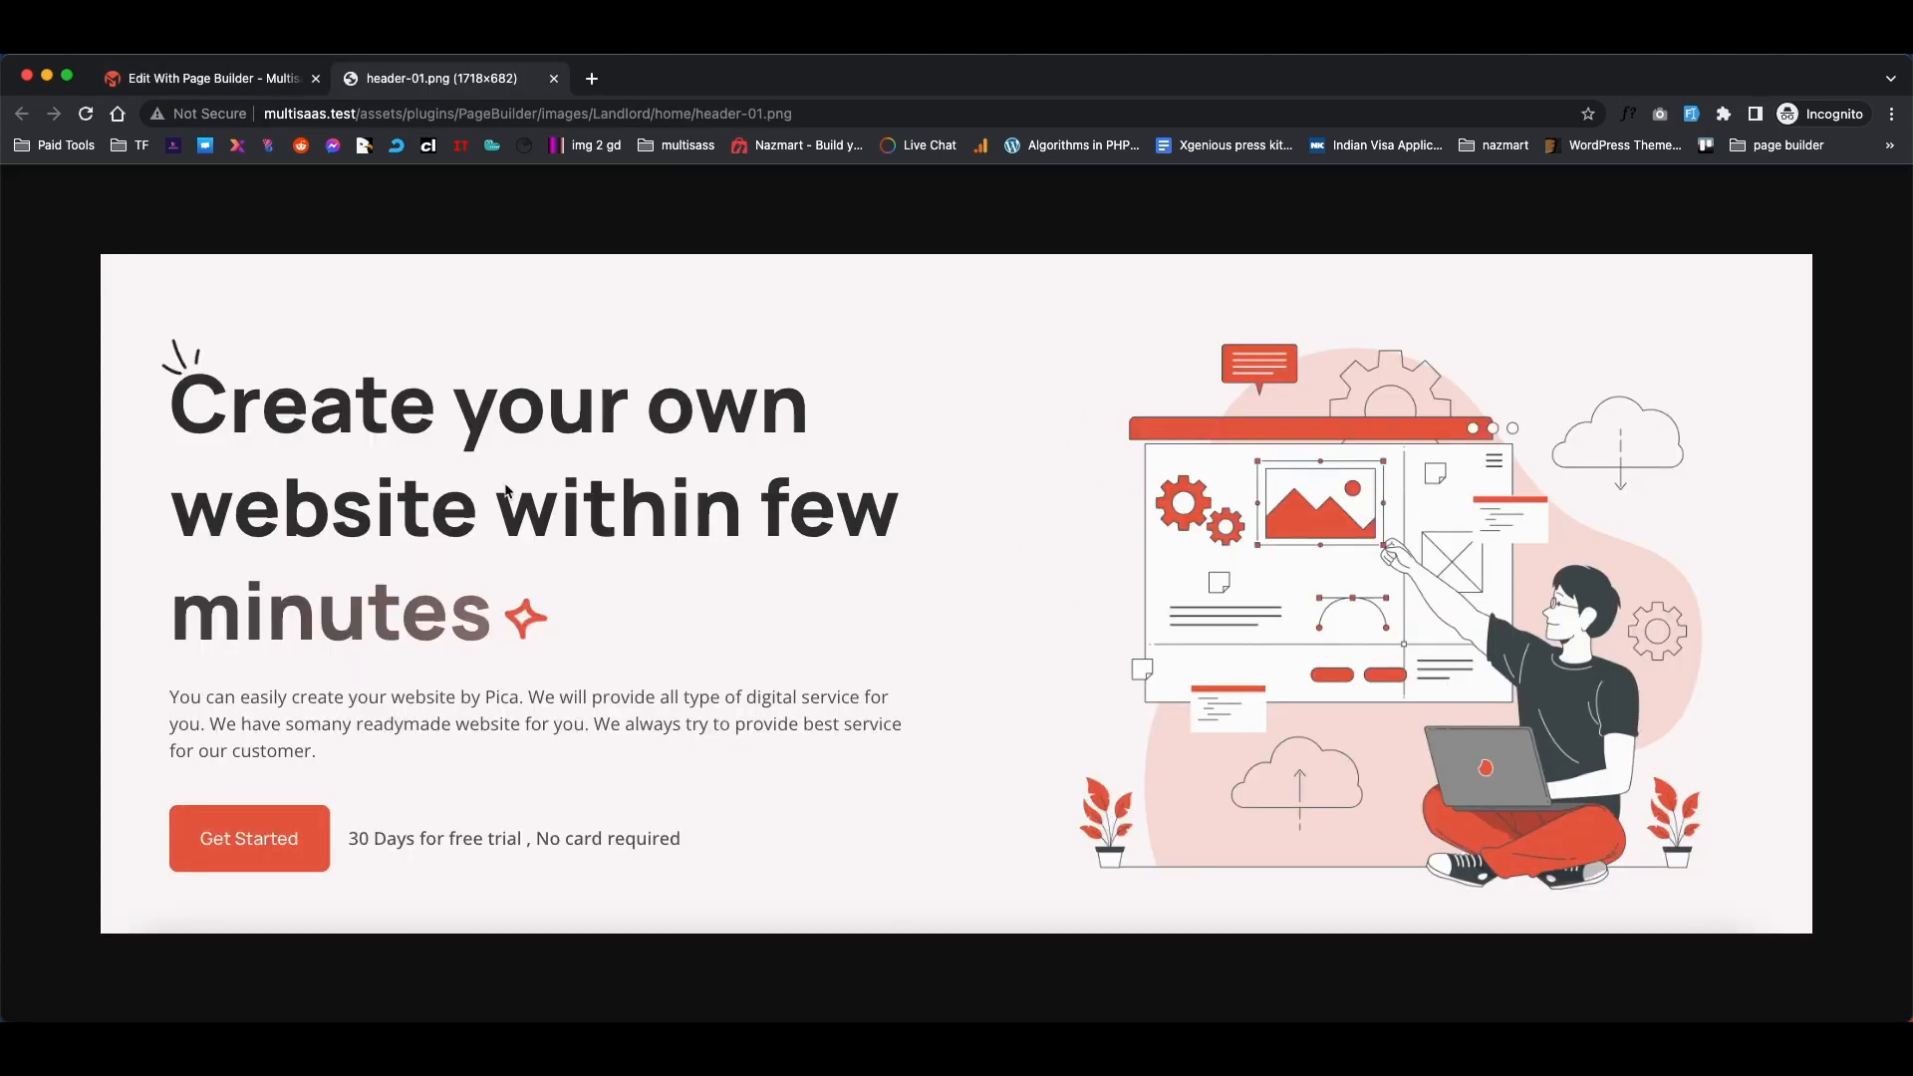
pyautogui.click(554, 79)
# Clear the addon search, view the Home page in the frontend, and return to the page builder.
pyautogui.doubleClick(1453, 506)
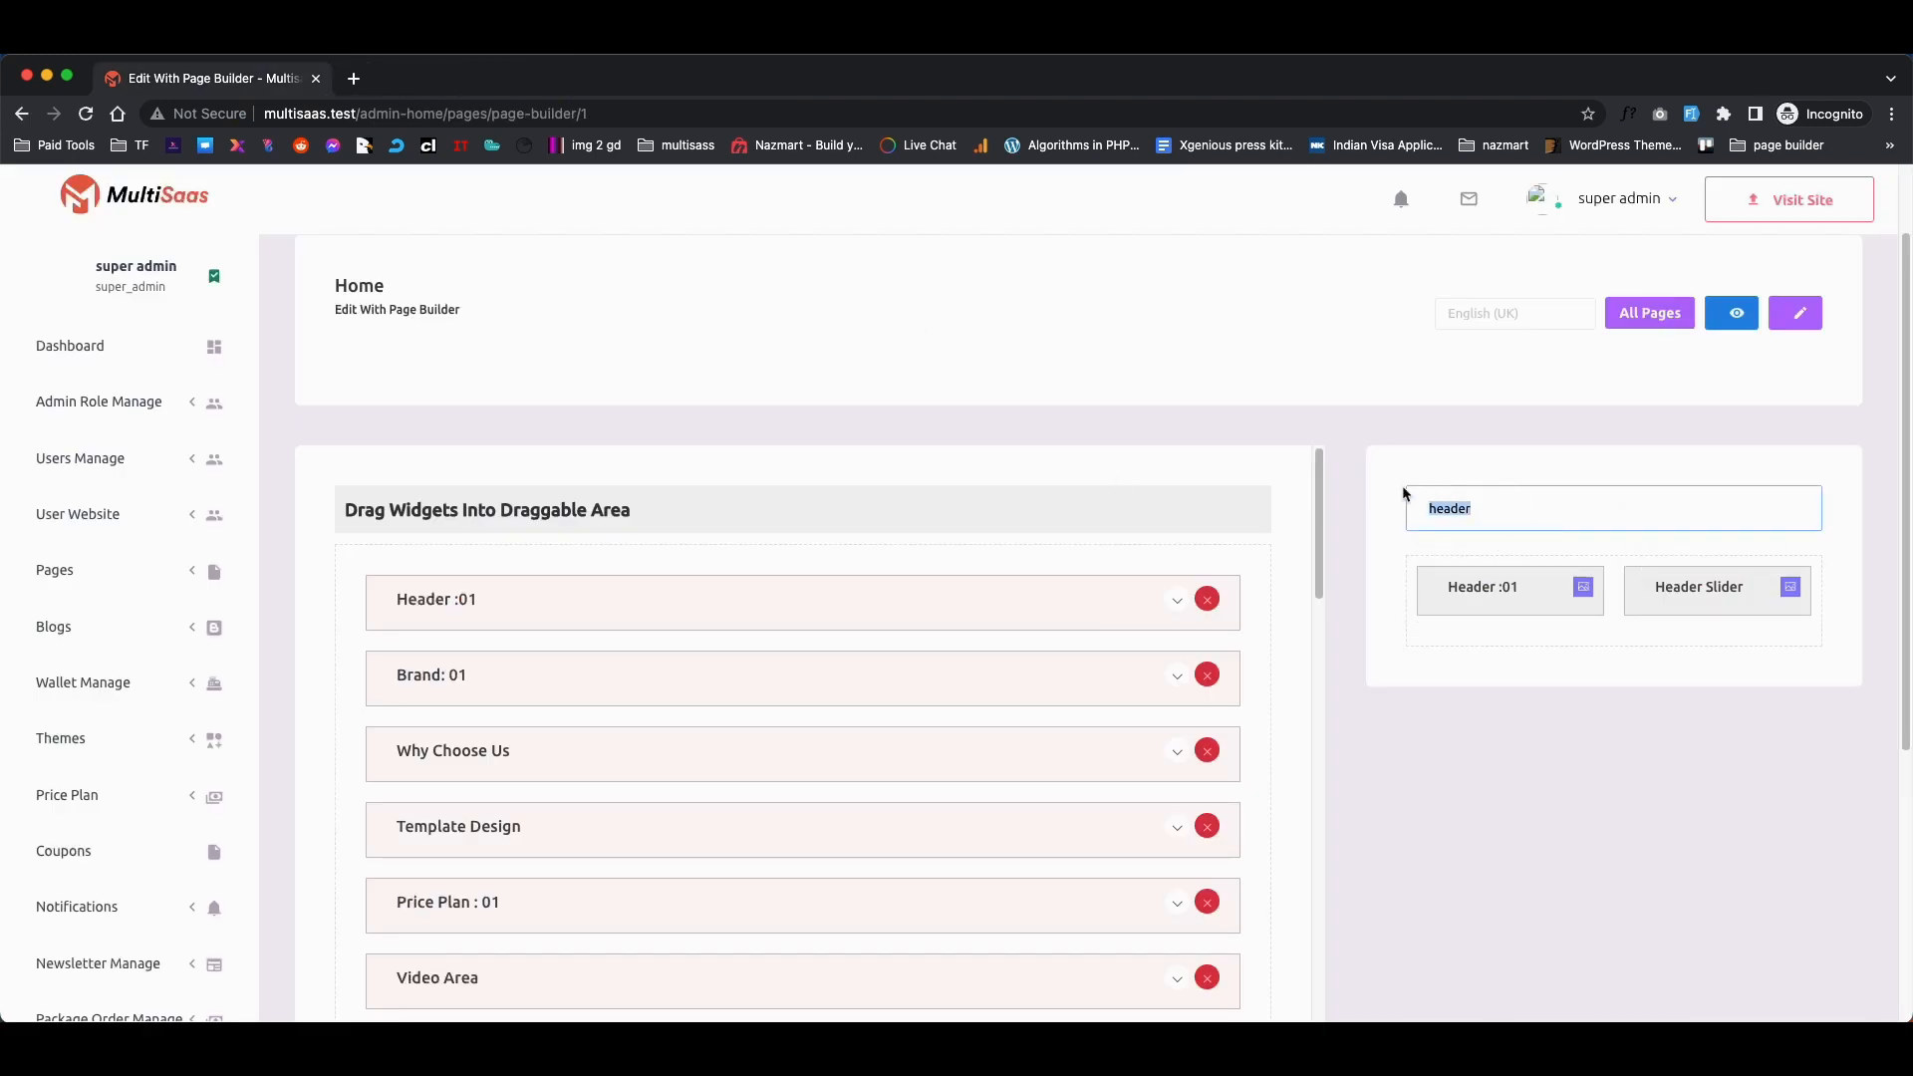
pyautogui.press('BackSpace')
pyautogui.click(1399, 392)
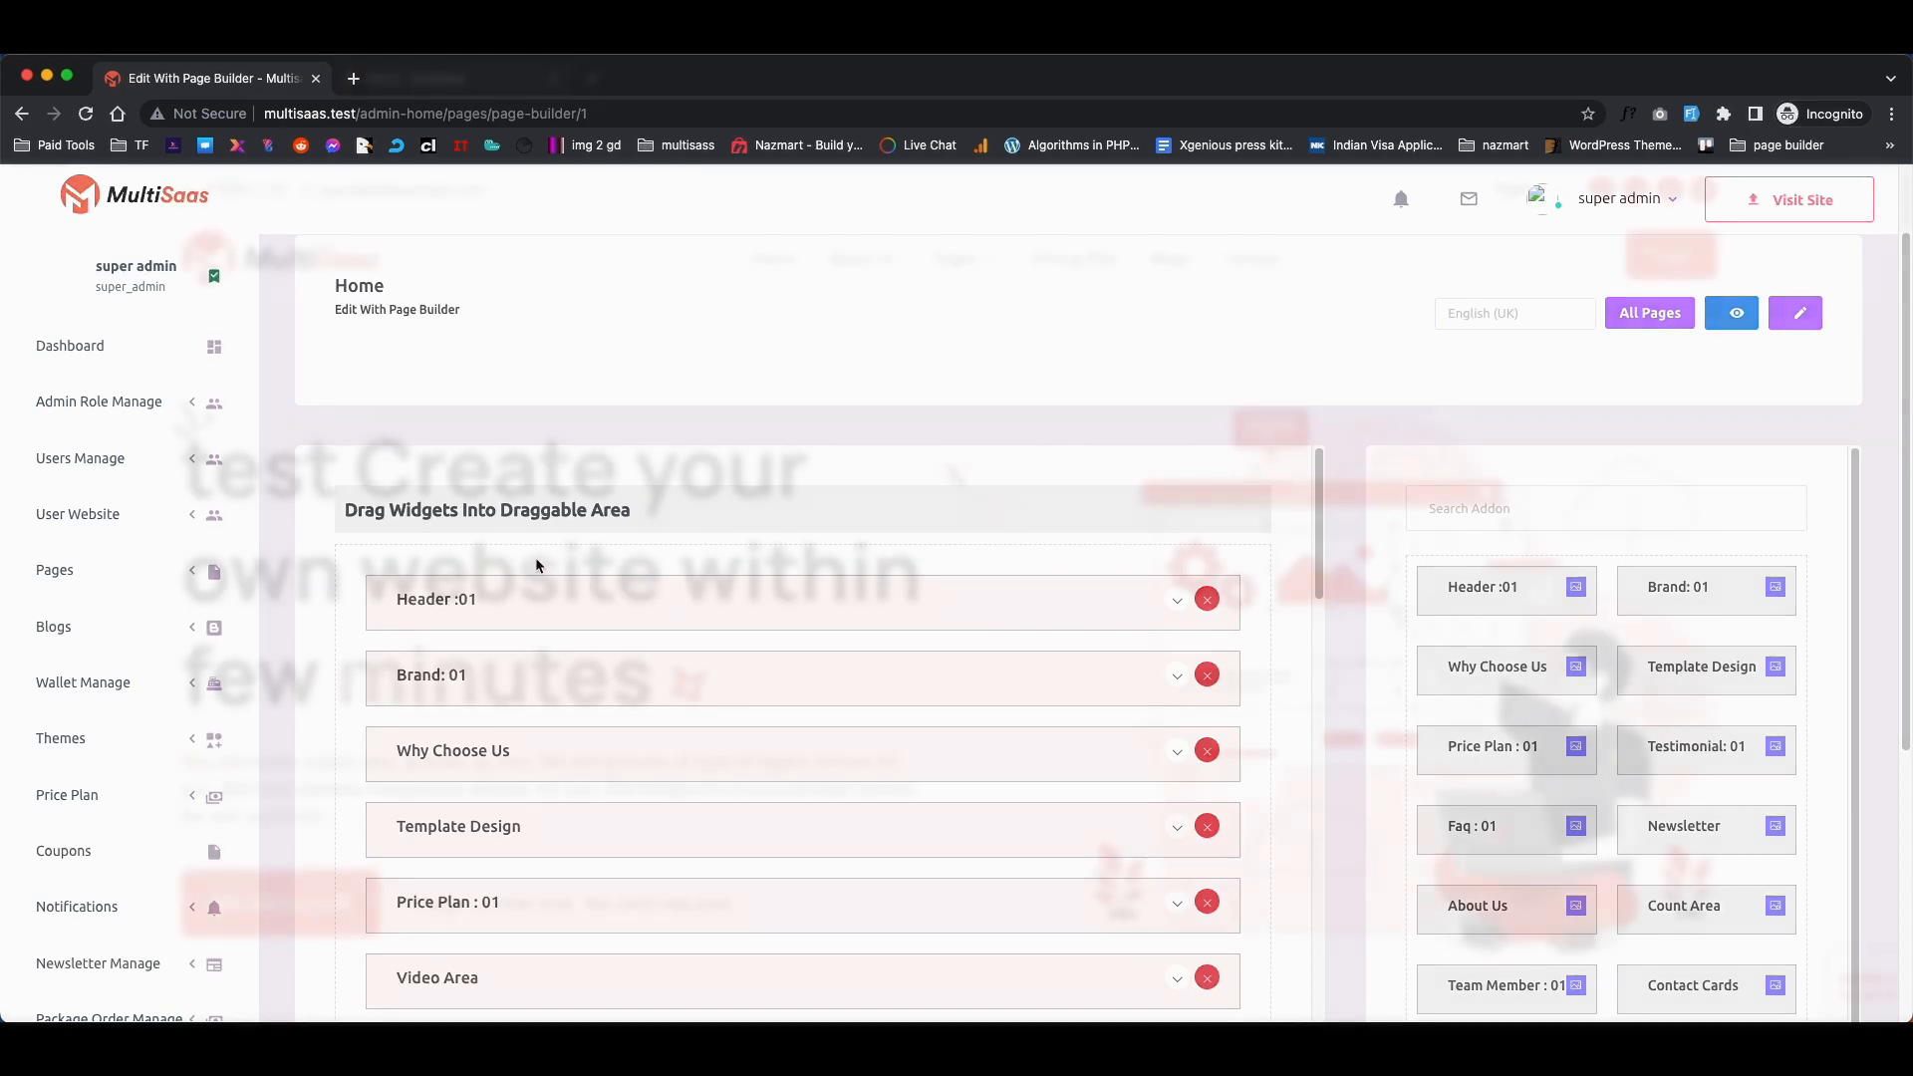
pyautogui.click(1734, 315)
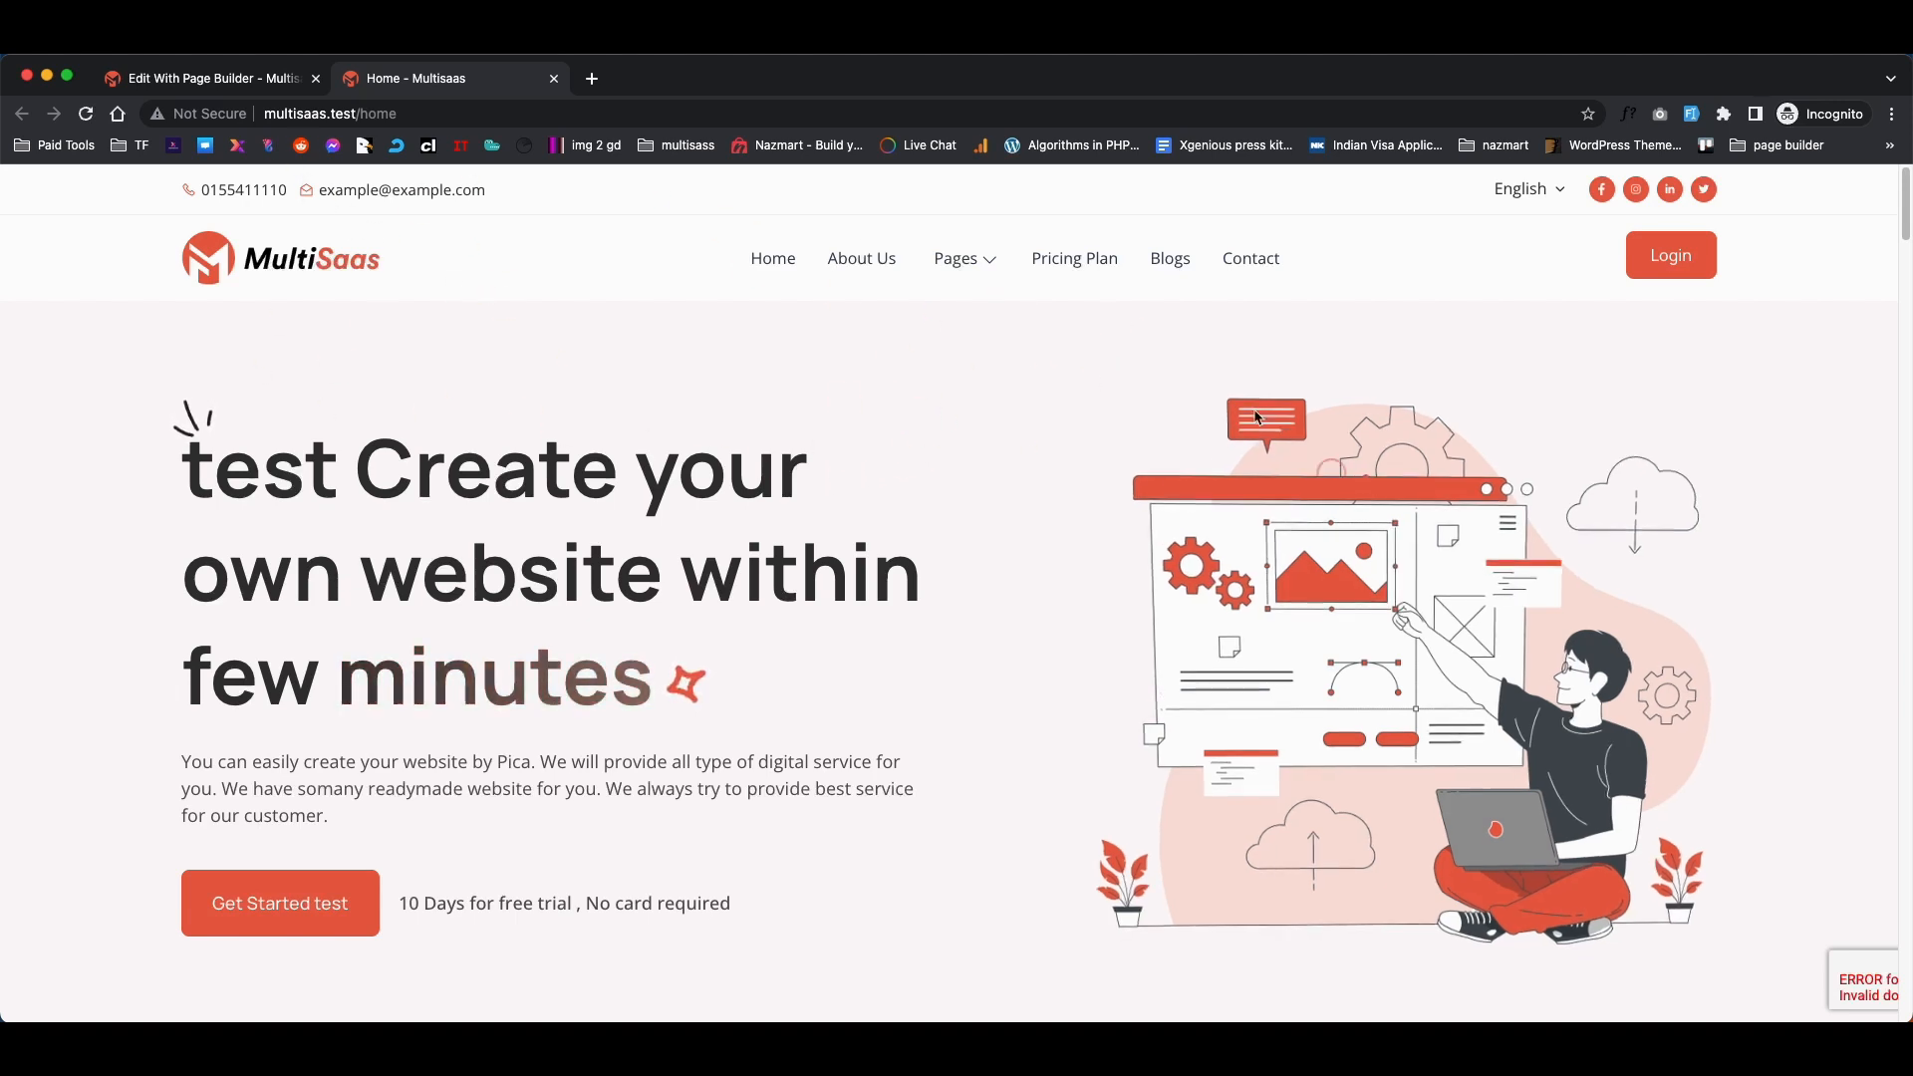
pyautogui.click(227, 80)
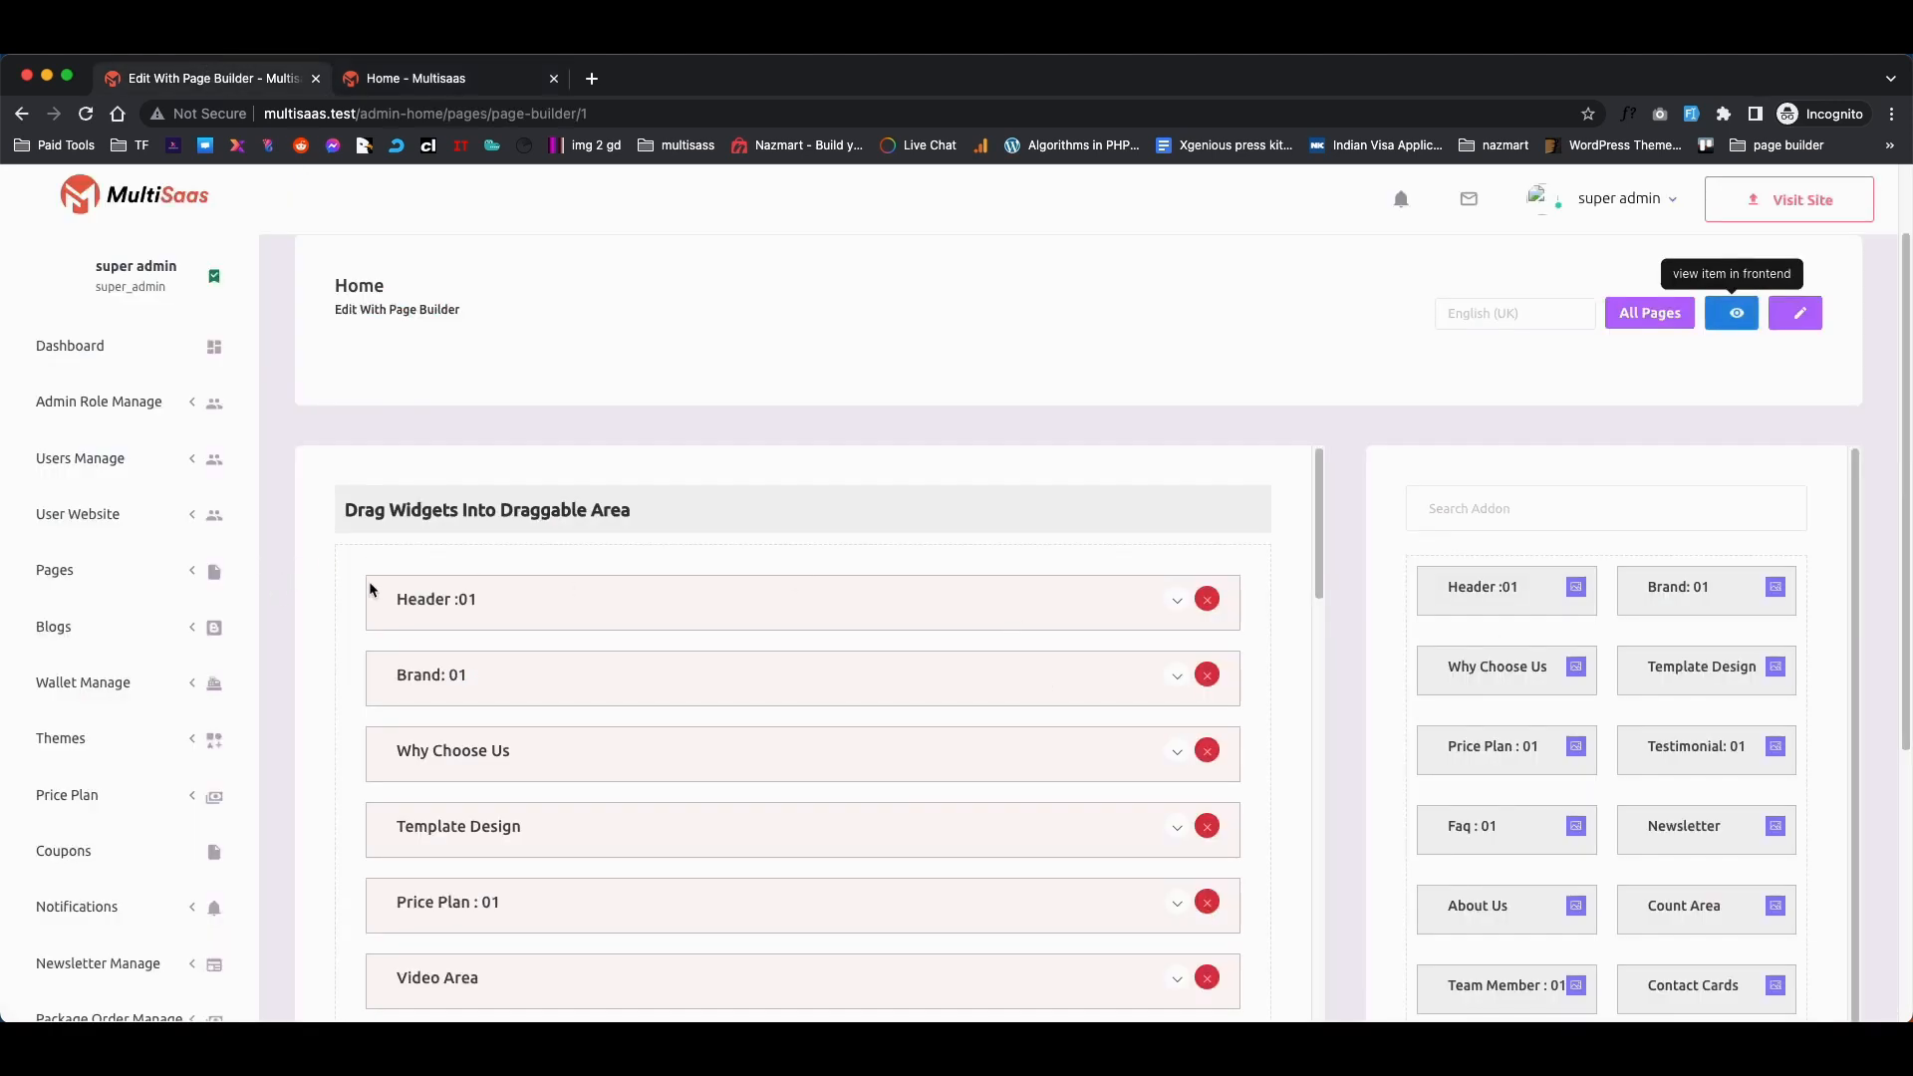
# Expand the Header :01 widget and delete the word "test" from the start of its English title.
pyautogui.click(1177, 604)
pyautogui.scroll(-3, 376, 696)
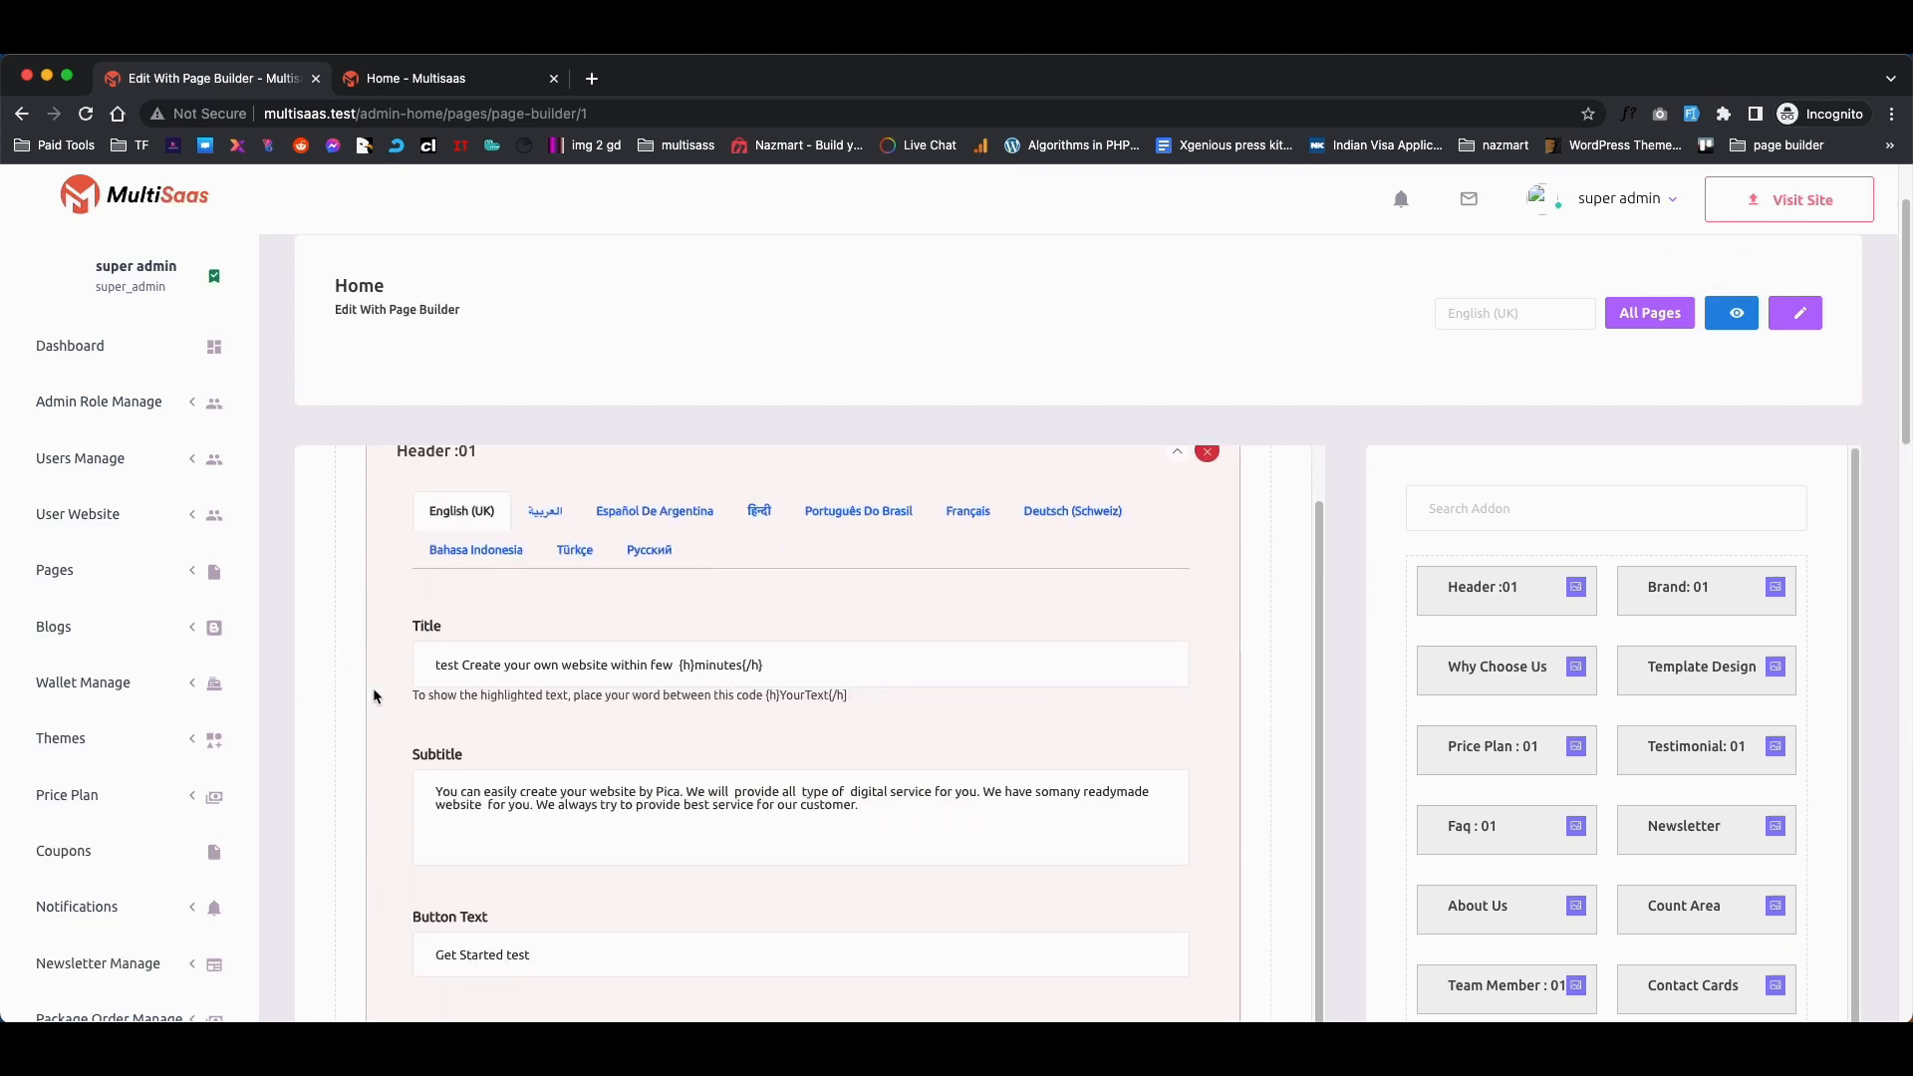
pyautogui.doubleClick(448, 665)
pyautogui.press('BackSpace')
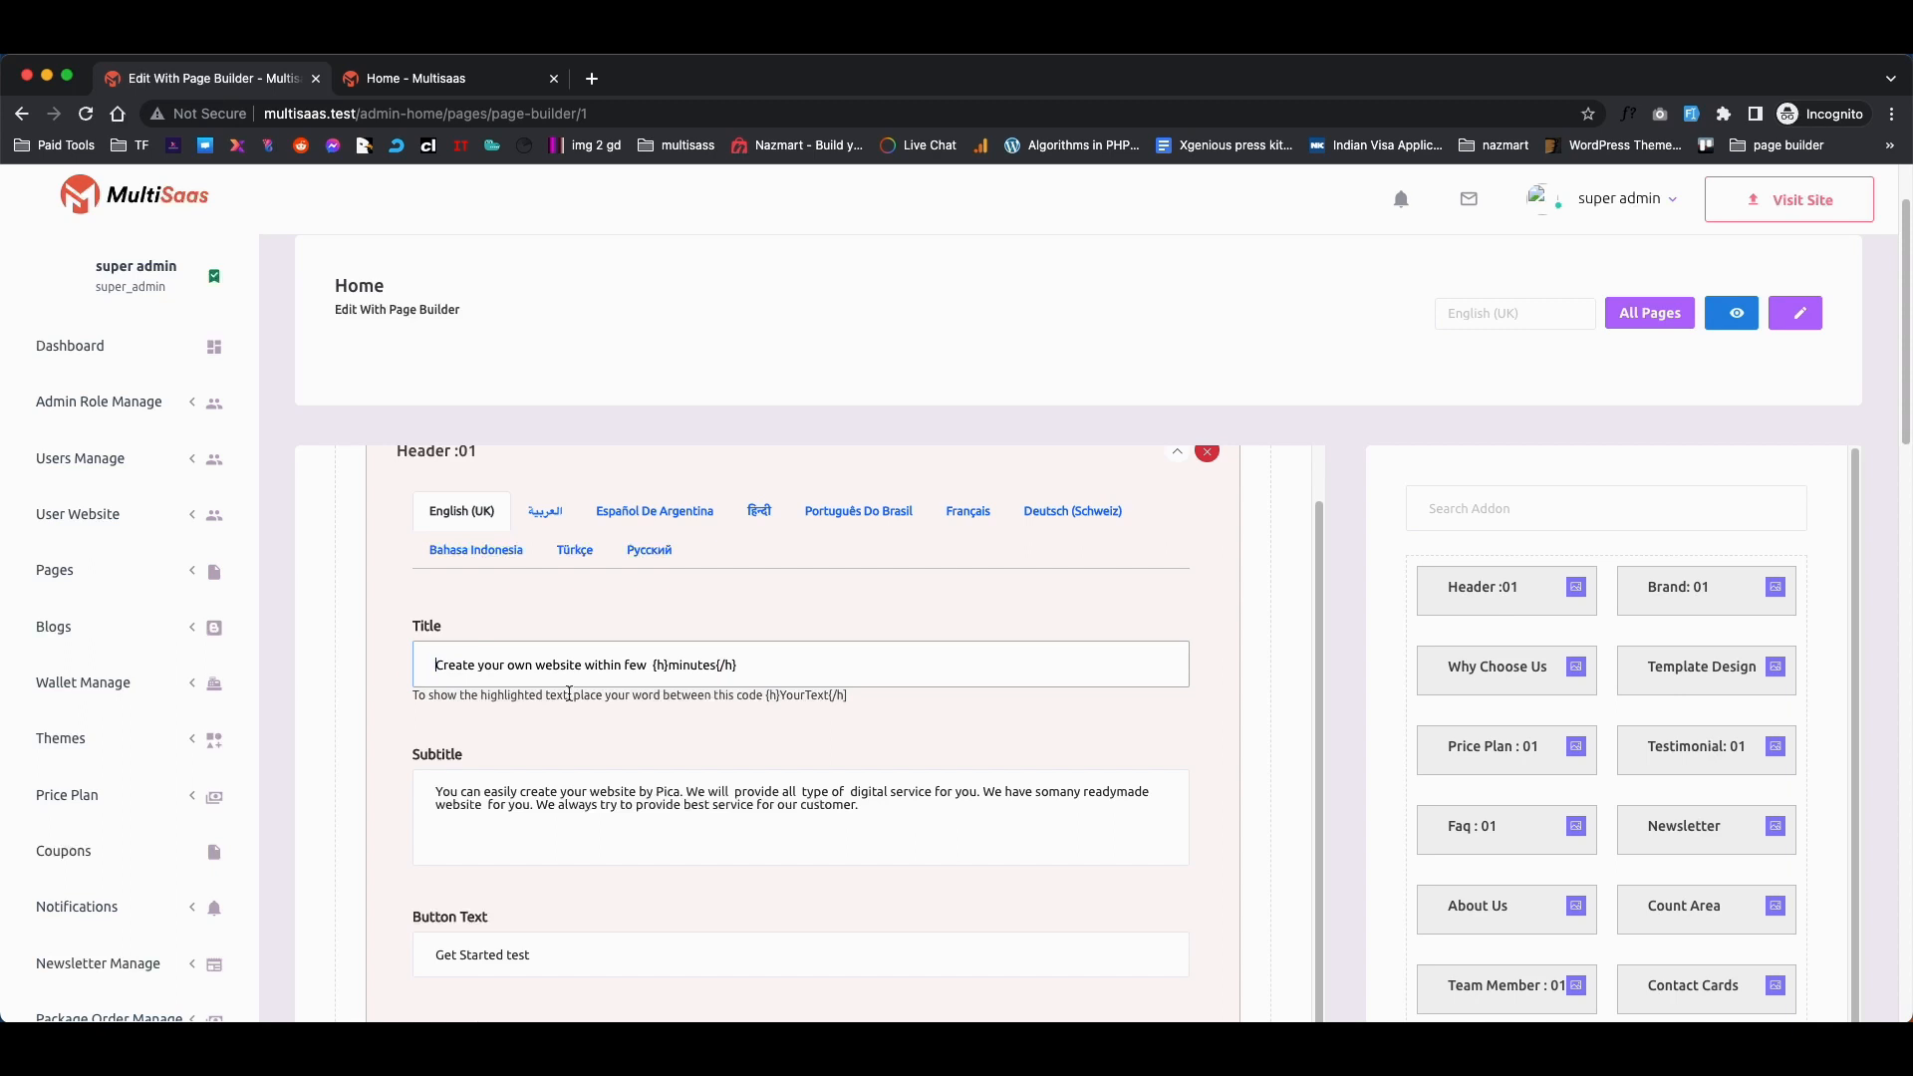
# Delete the word "test" from the Header :01 button text so it reads "Get Started", and save the widget.
pyautogui.scroll(-3, 558, 703)
pyautogui.click(532, 638)
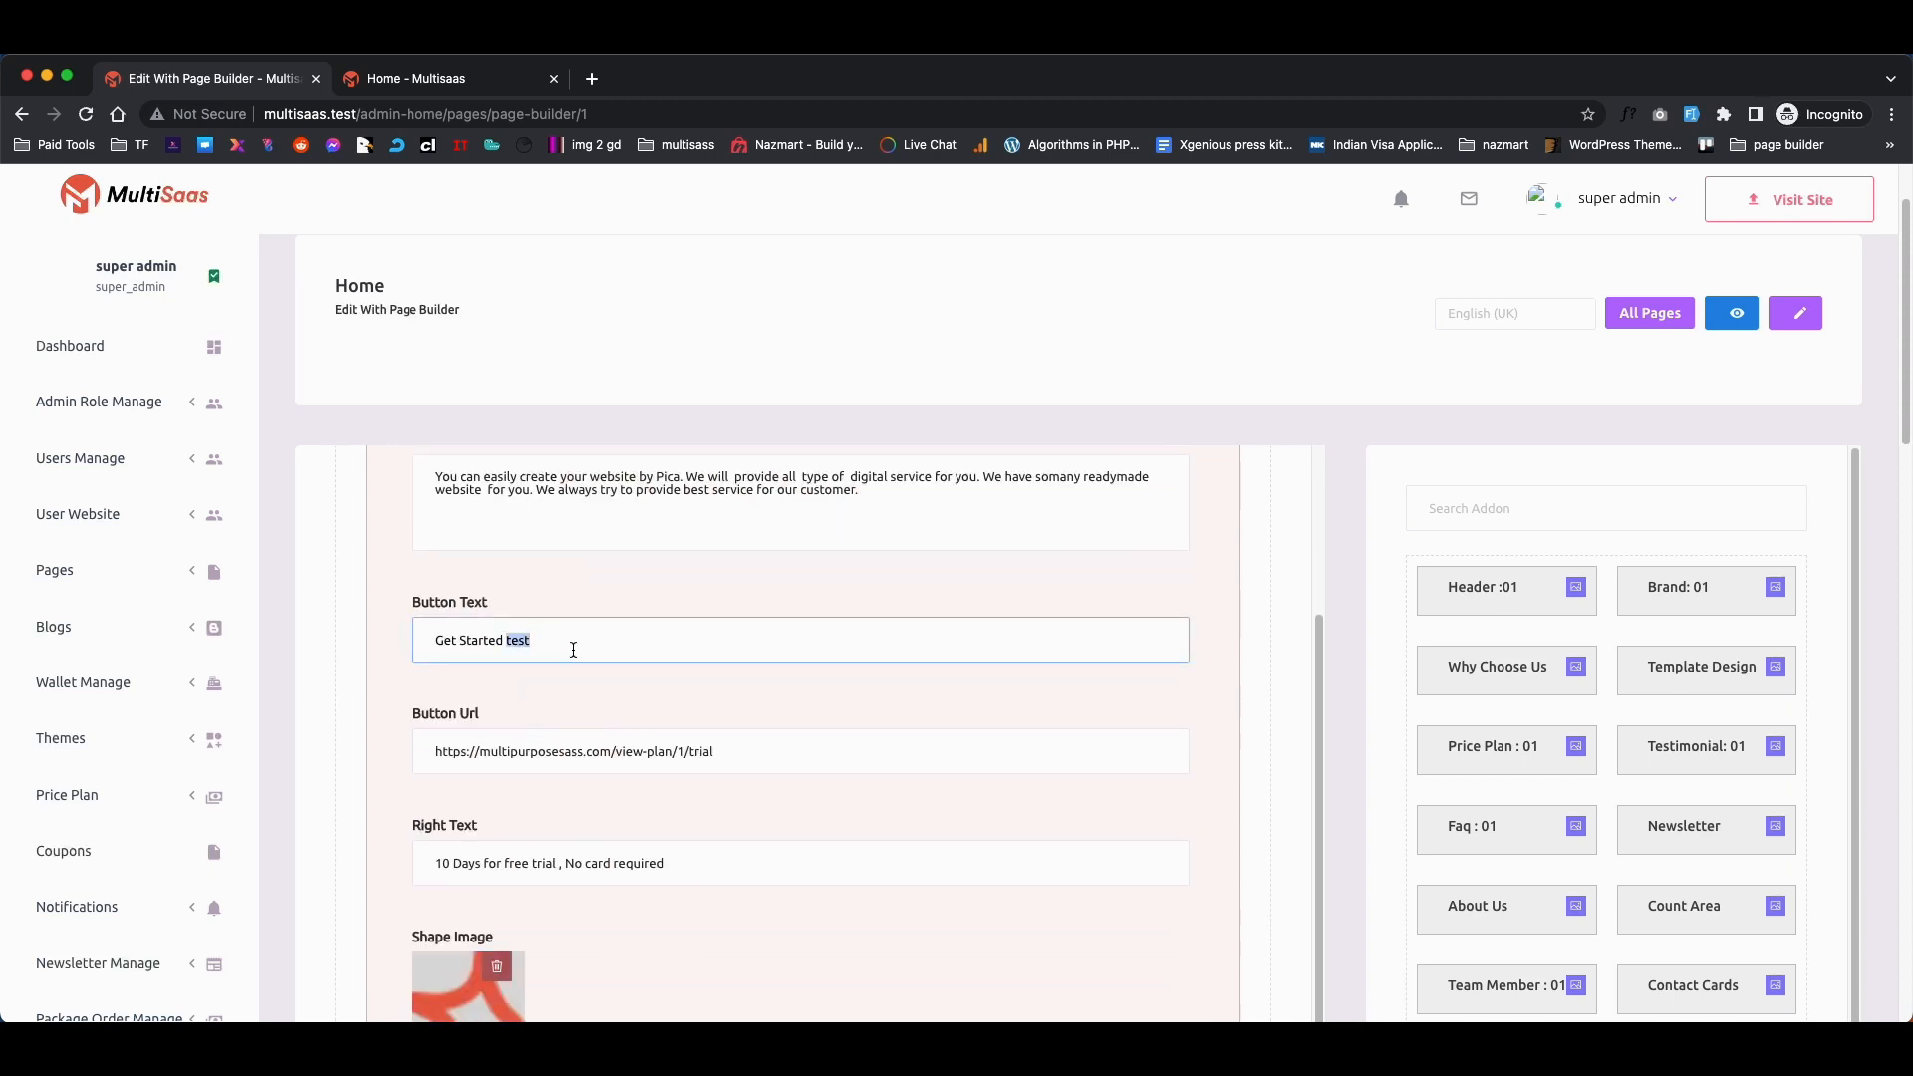
pyautogui.press('BackSpace')
pyautogui.scroll(-8, 826, 662)
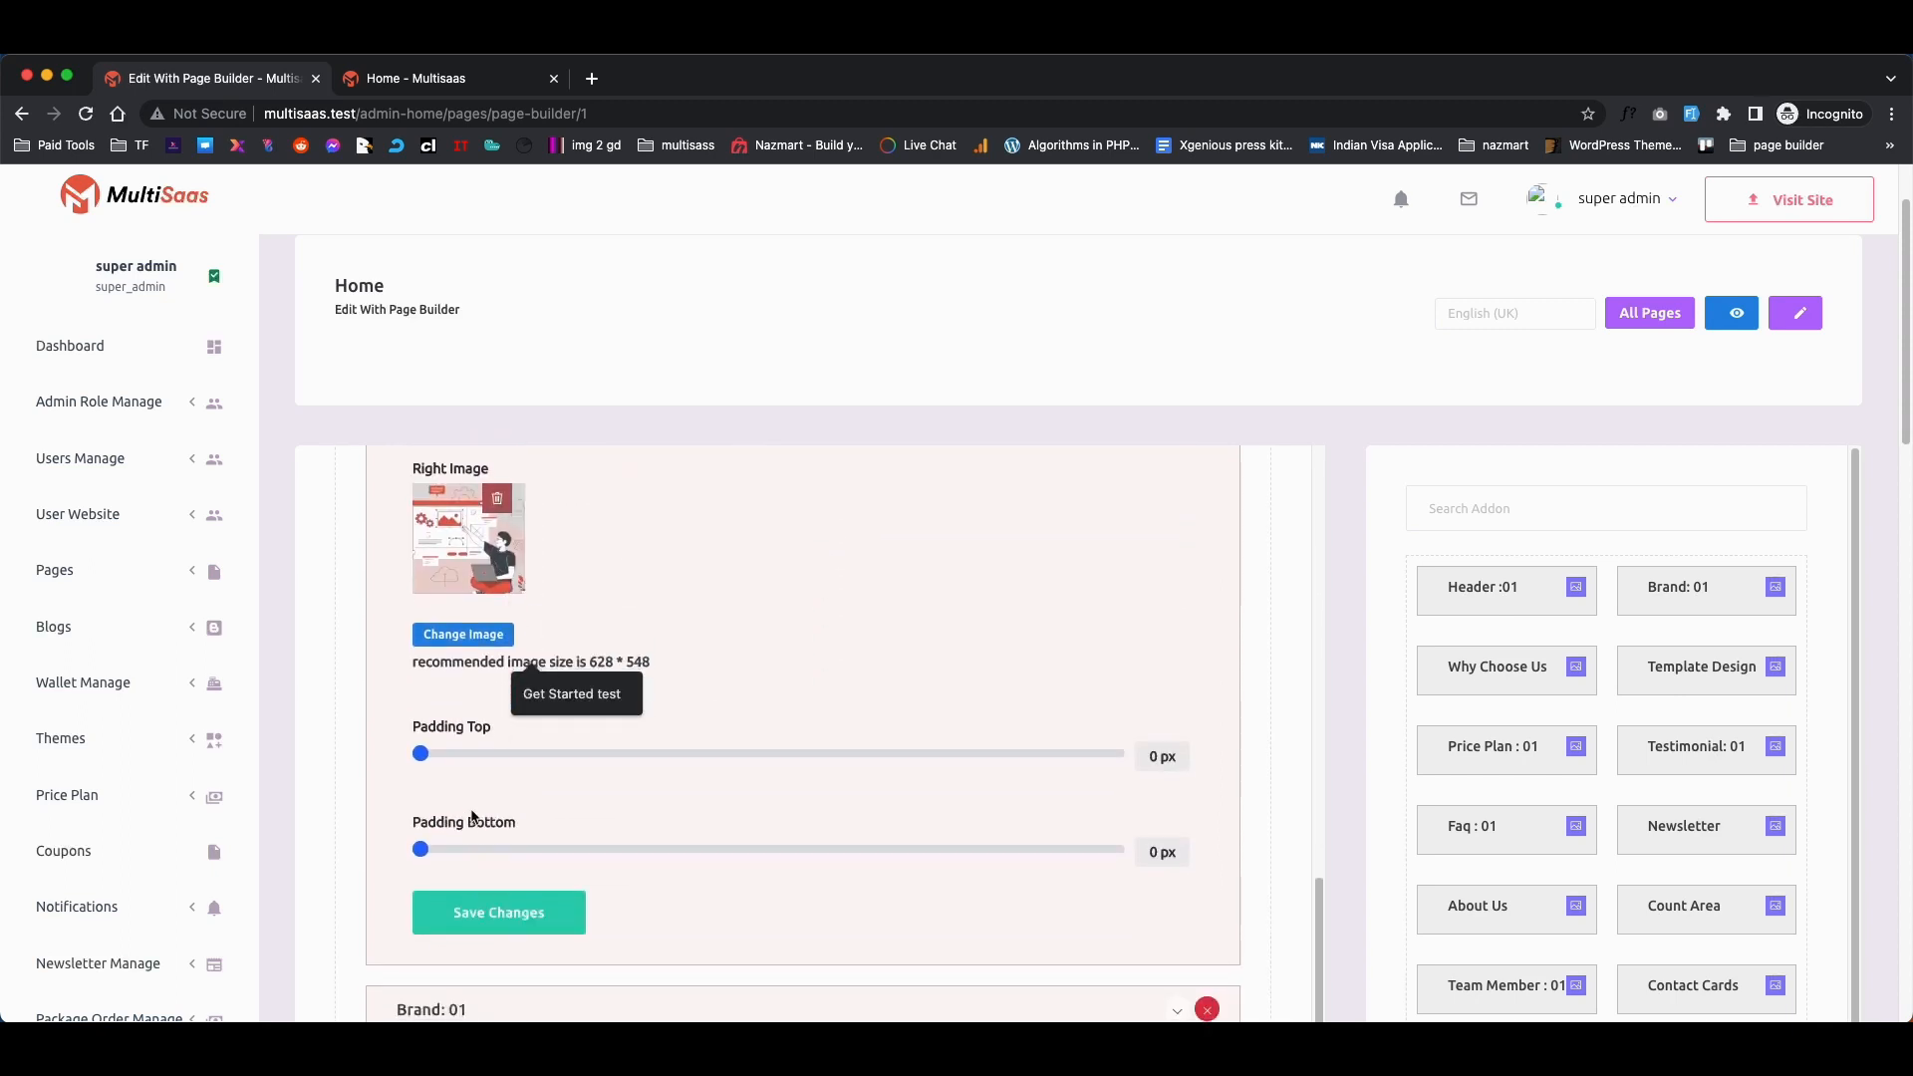
pyautogui.scroll(-2, 475, 817)
pyautogui.click(479, 727)
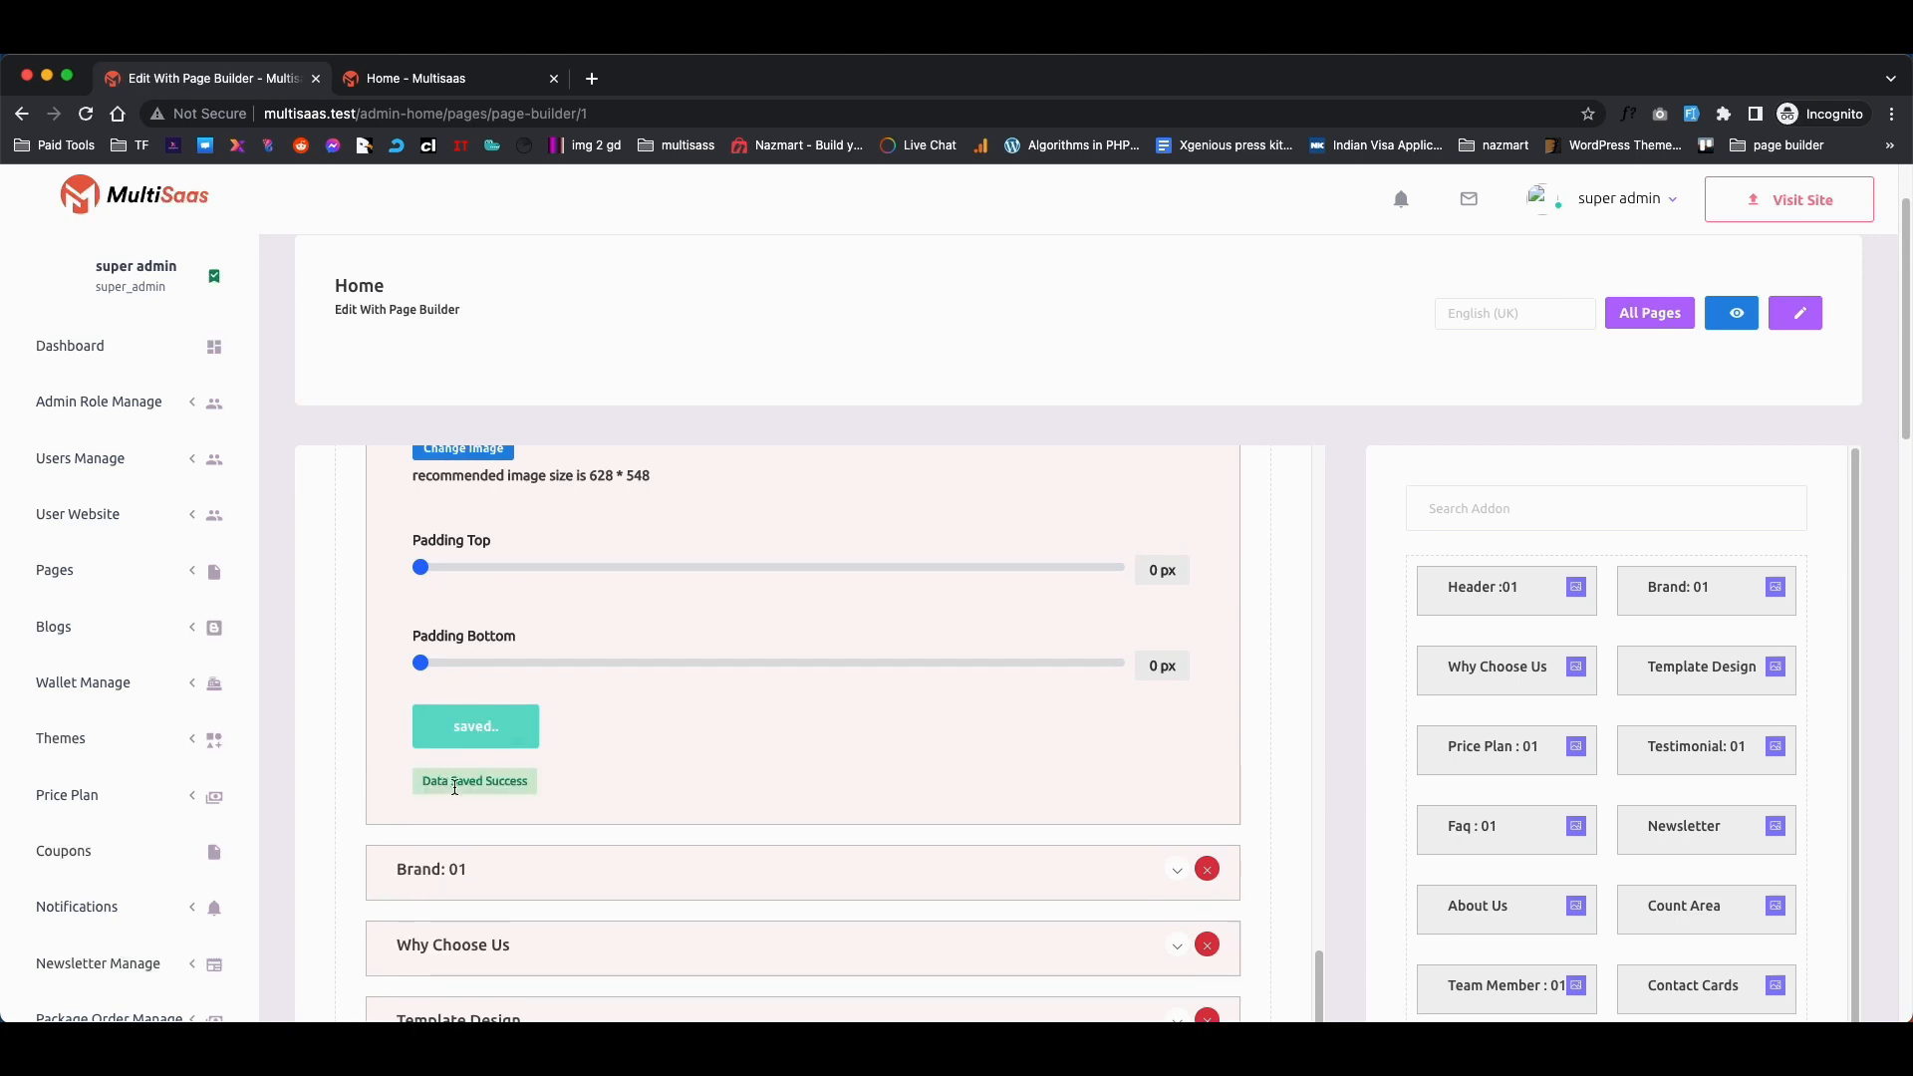
# Reload the Home page in the frontend to check the header title and button text, and return to the page builder.
pyautogui.click(474, 79)
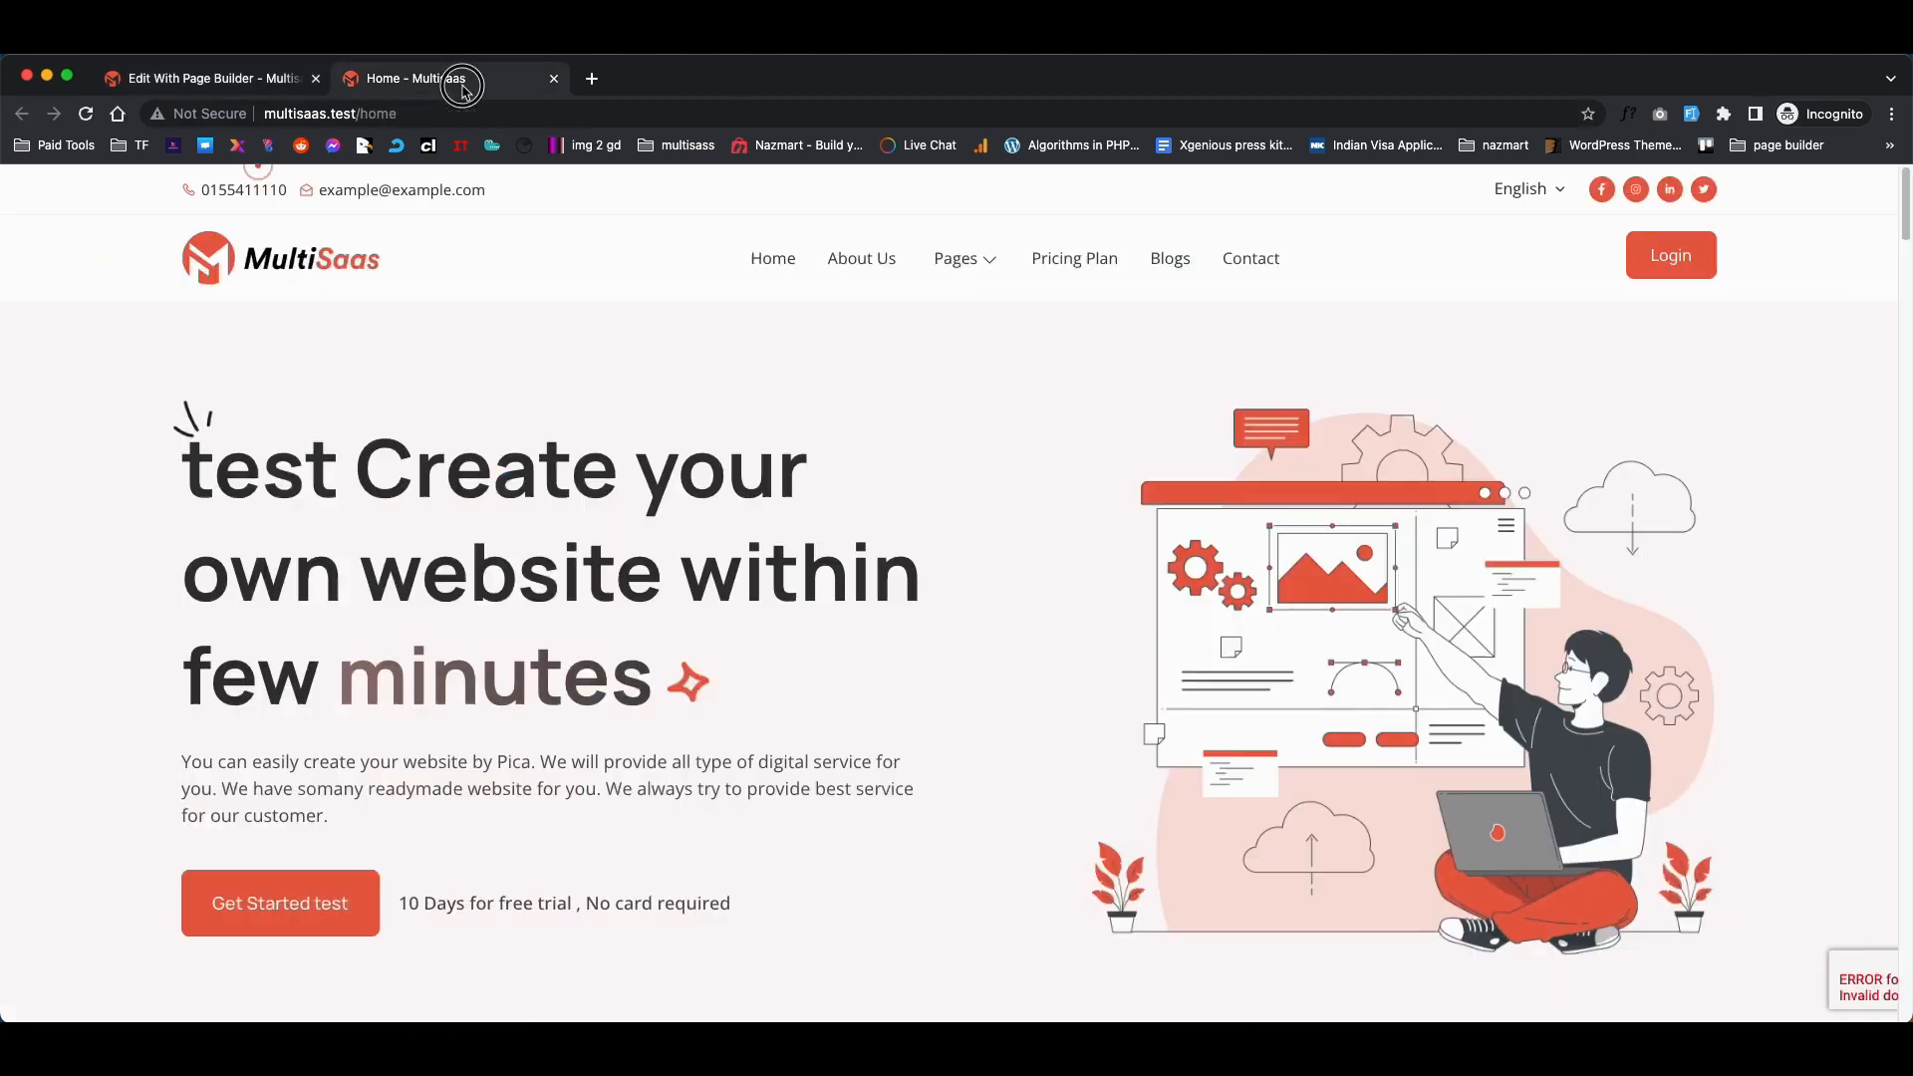
pyautogui.rightClick(545, 349)
pyautogui.click(586, 404)
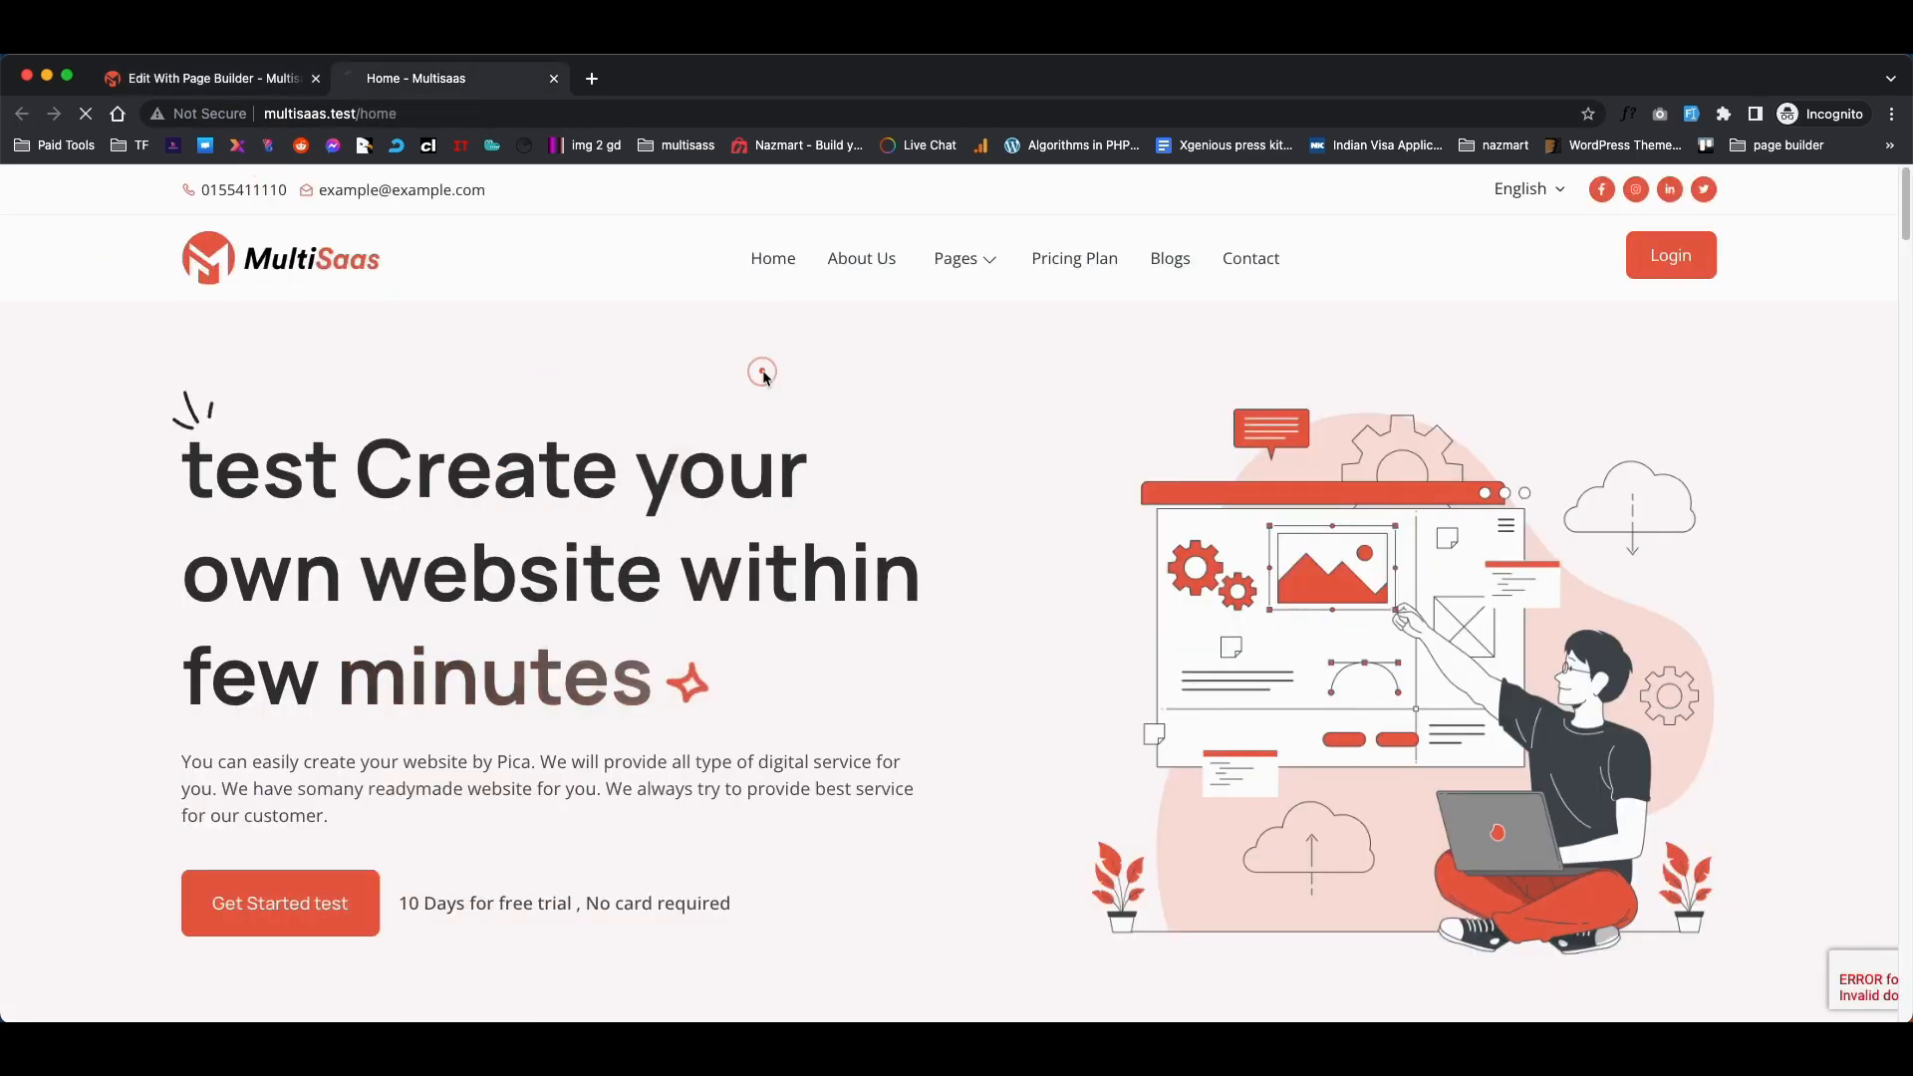
pyautogui.click(652, 342)
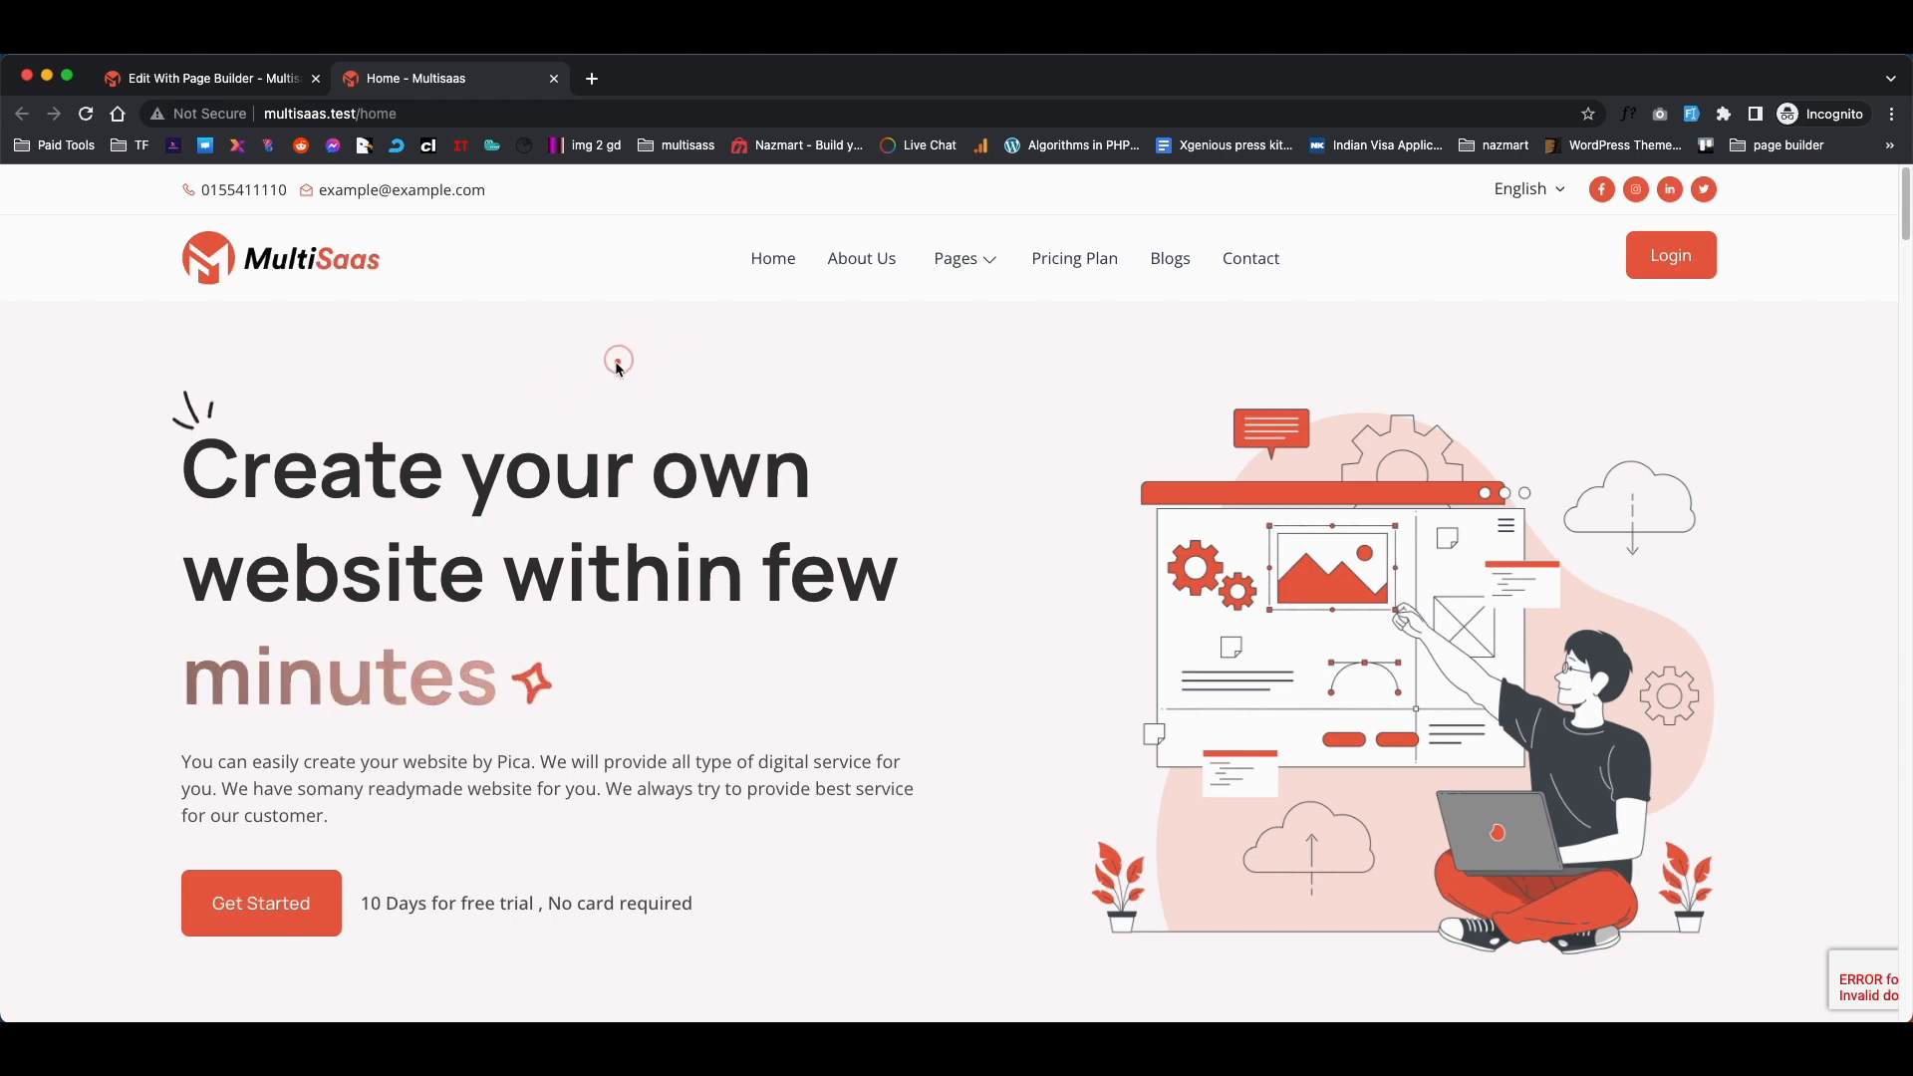
pyautogui.click(244, 84)
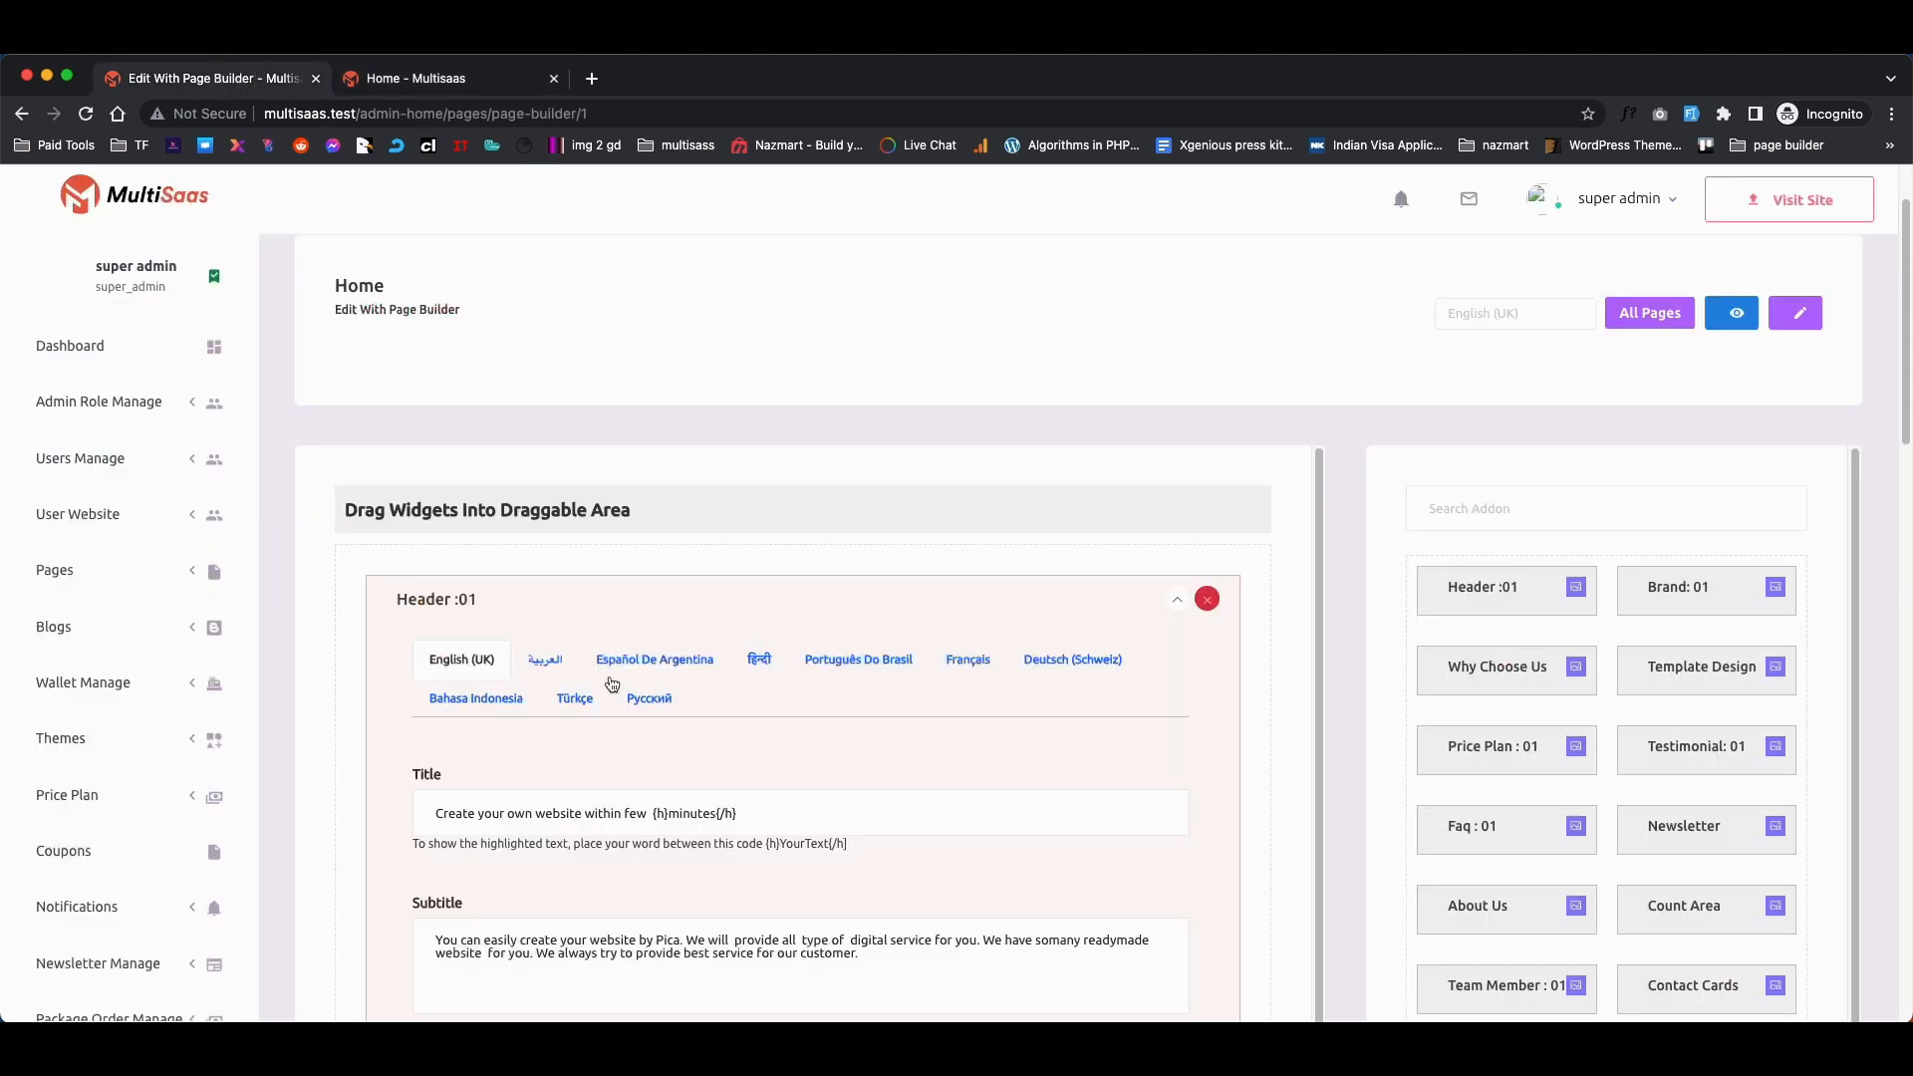
# View the Header :01 widget's Arabic and Español De Argentina content, switch back to English (UK), and collapse the widget.
pyautogui.scroll(-2, 446, 715)
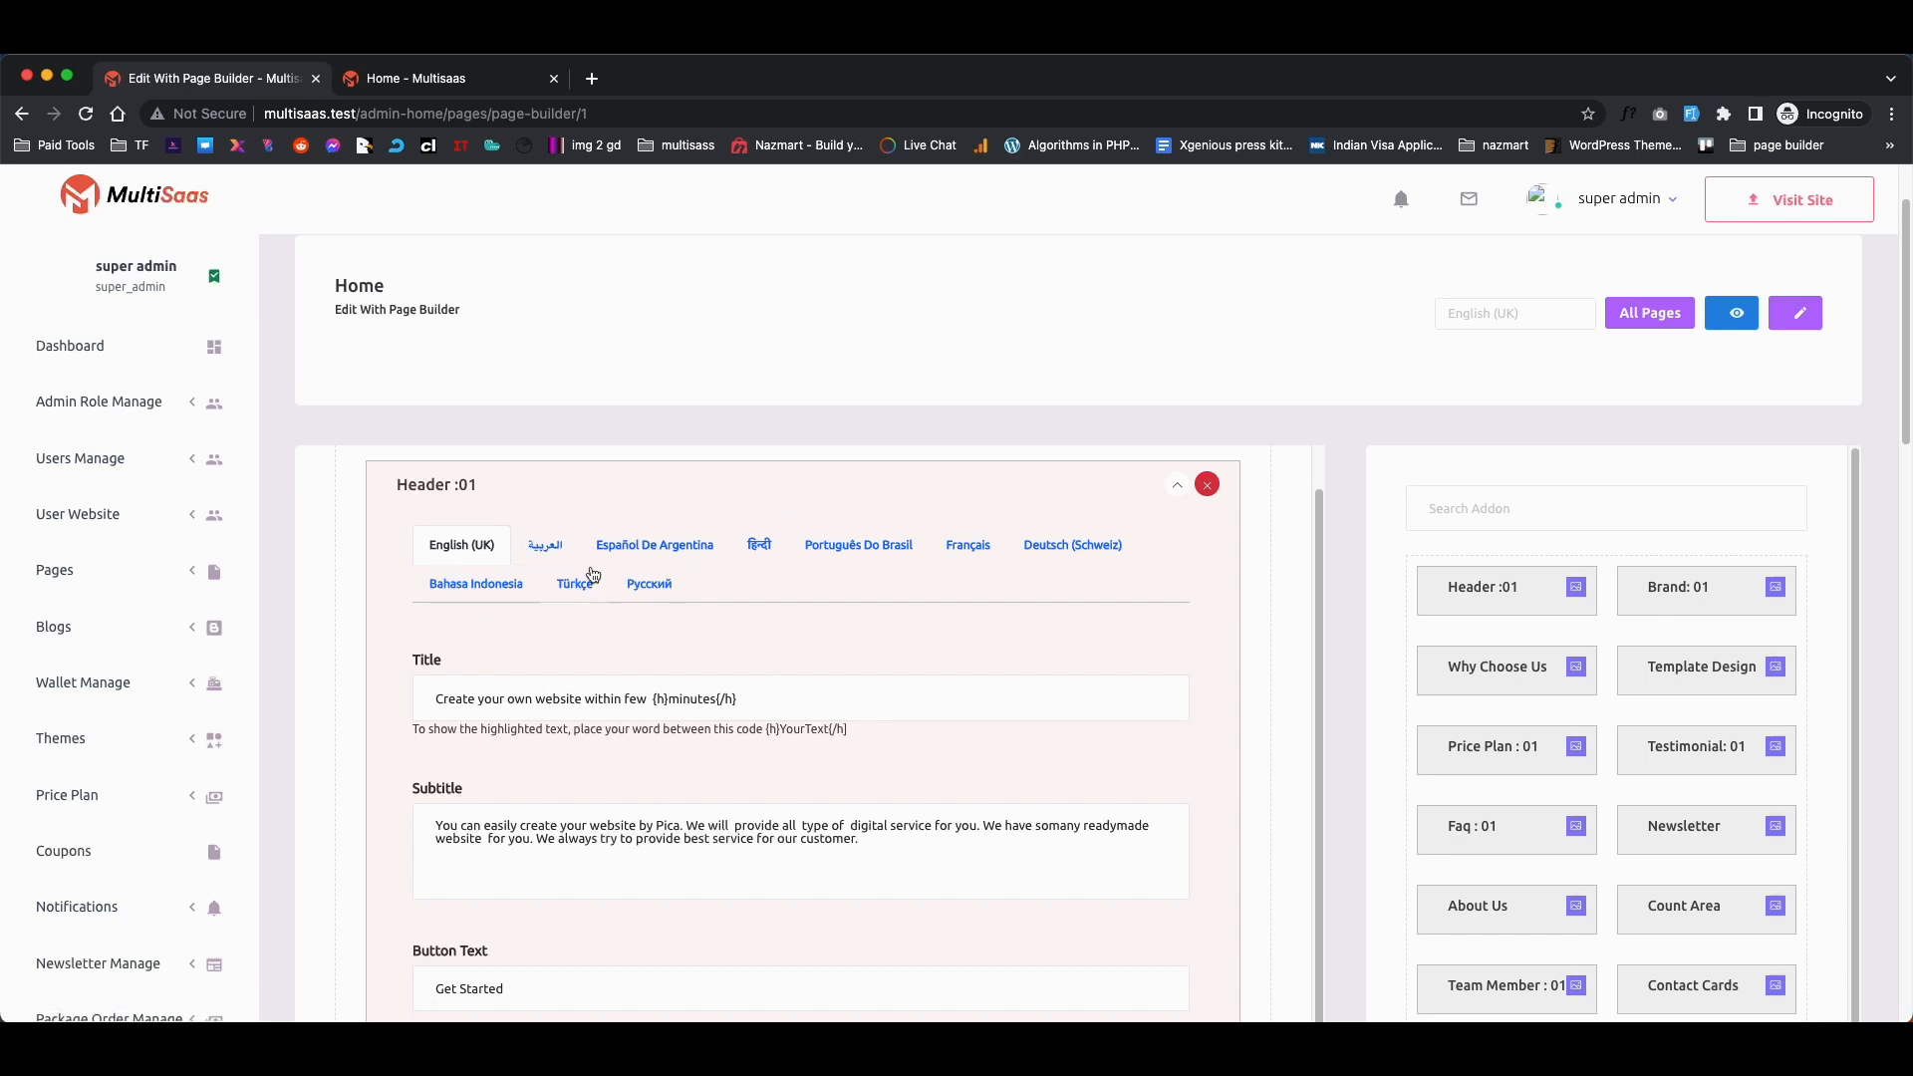
pyautogui.click(548, 554)
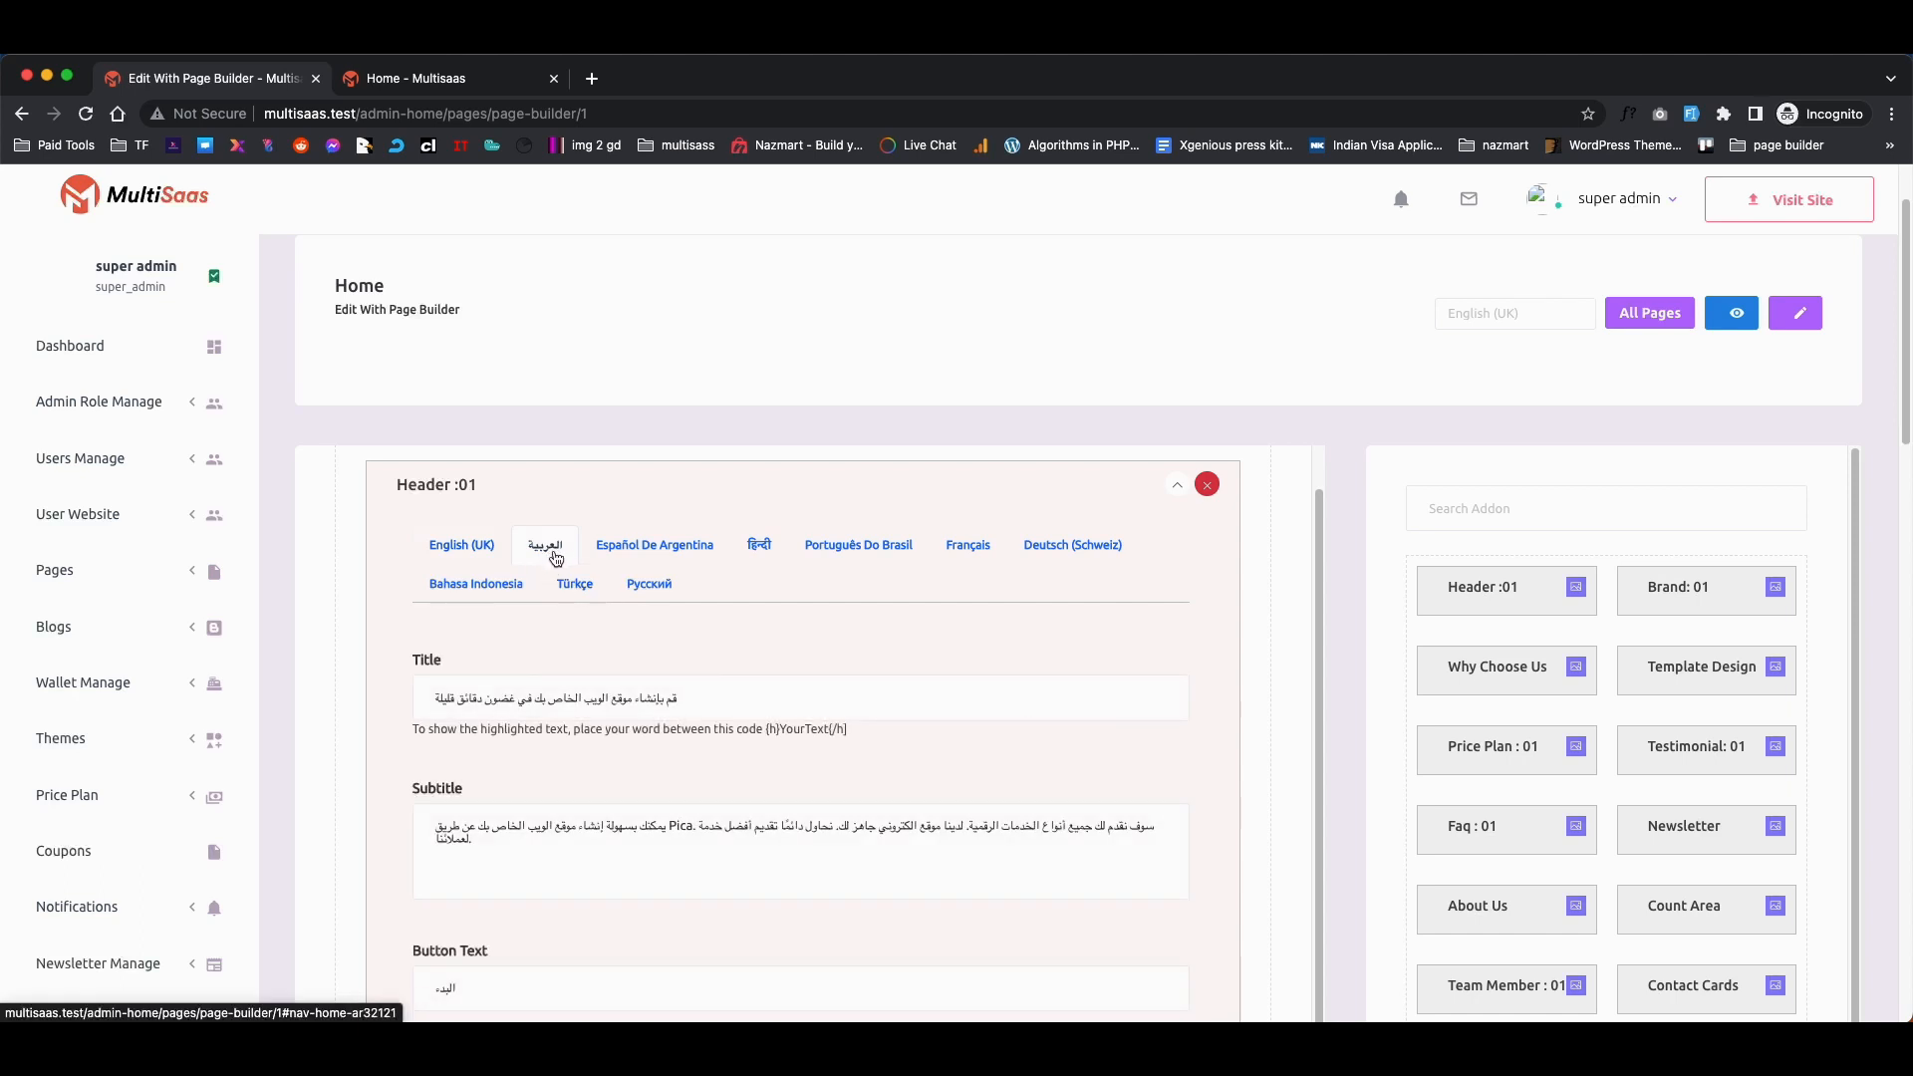
pyautogui.click(657, 550)
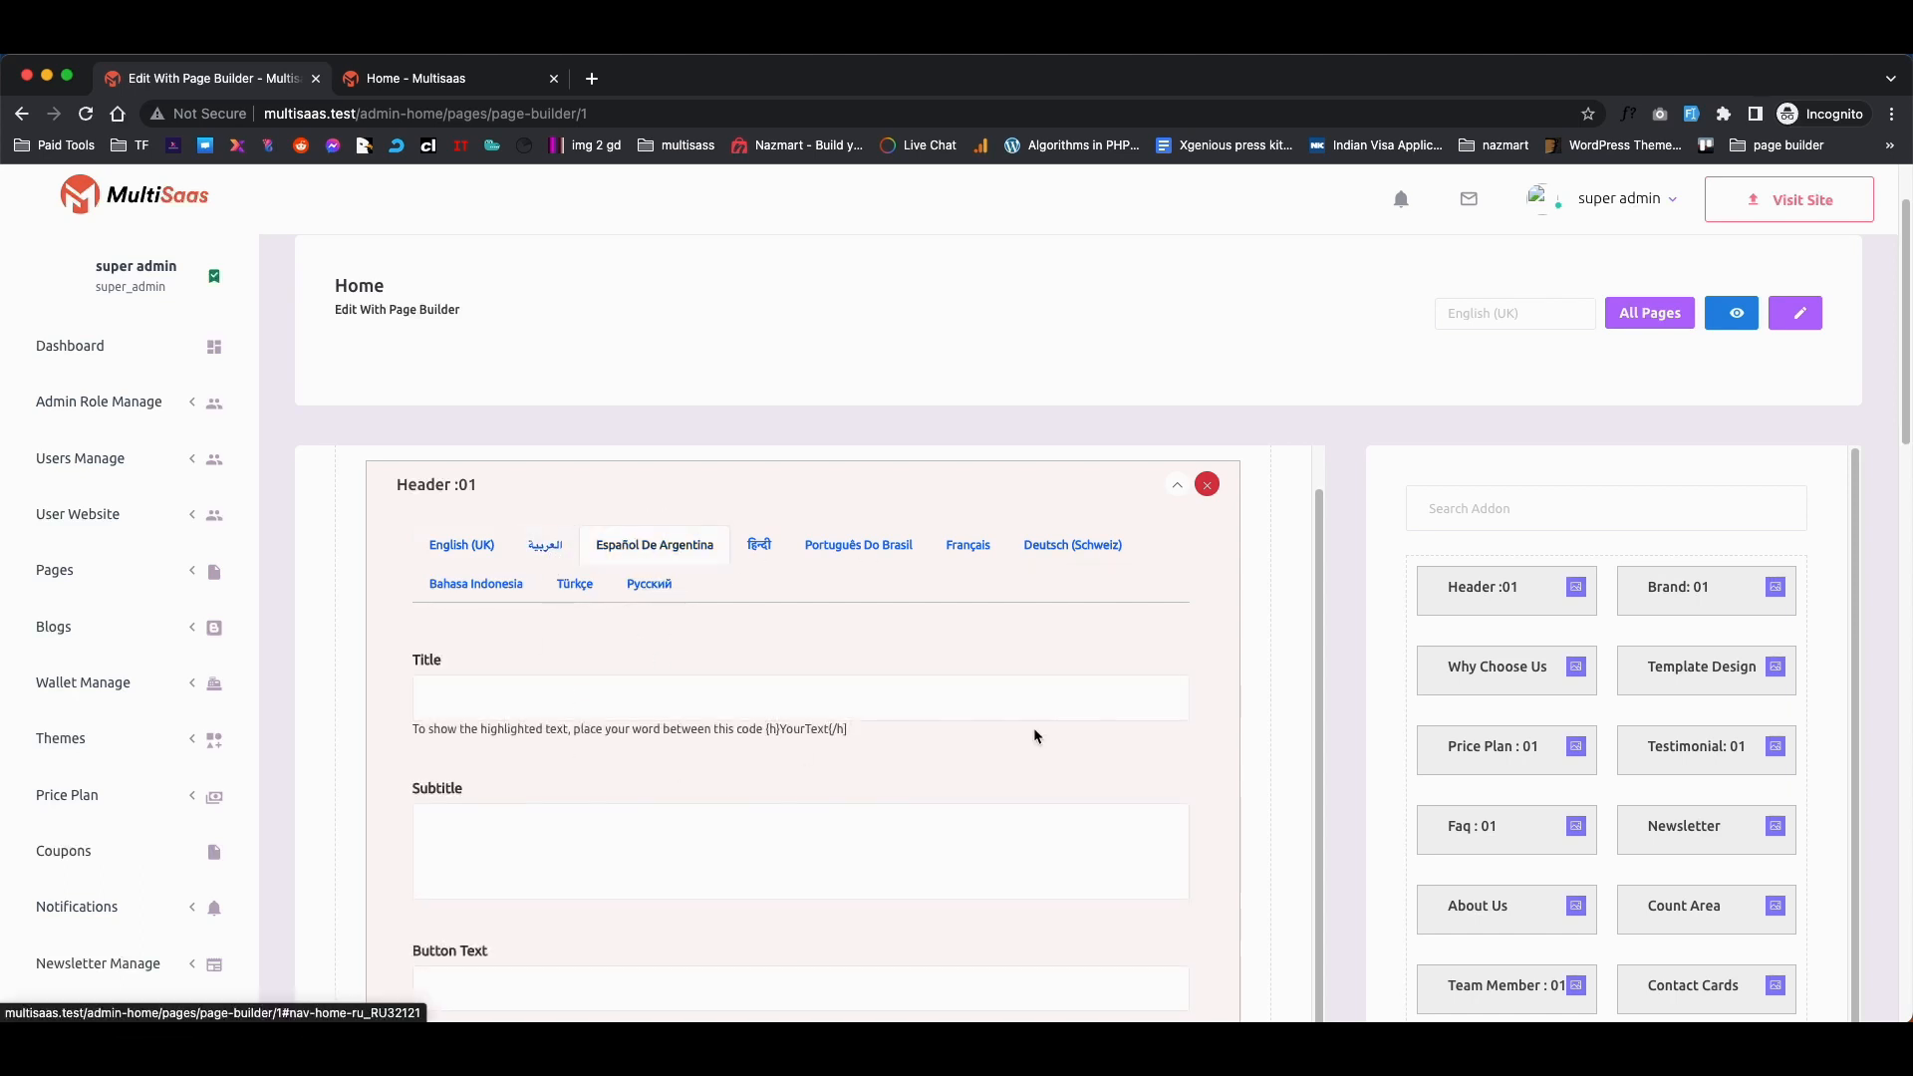
pyautogui.click(472, 550)
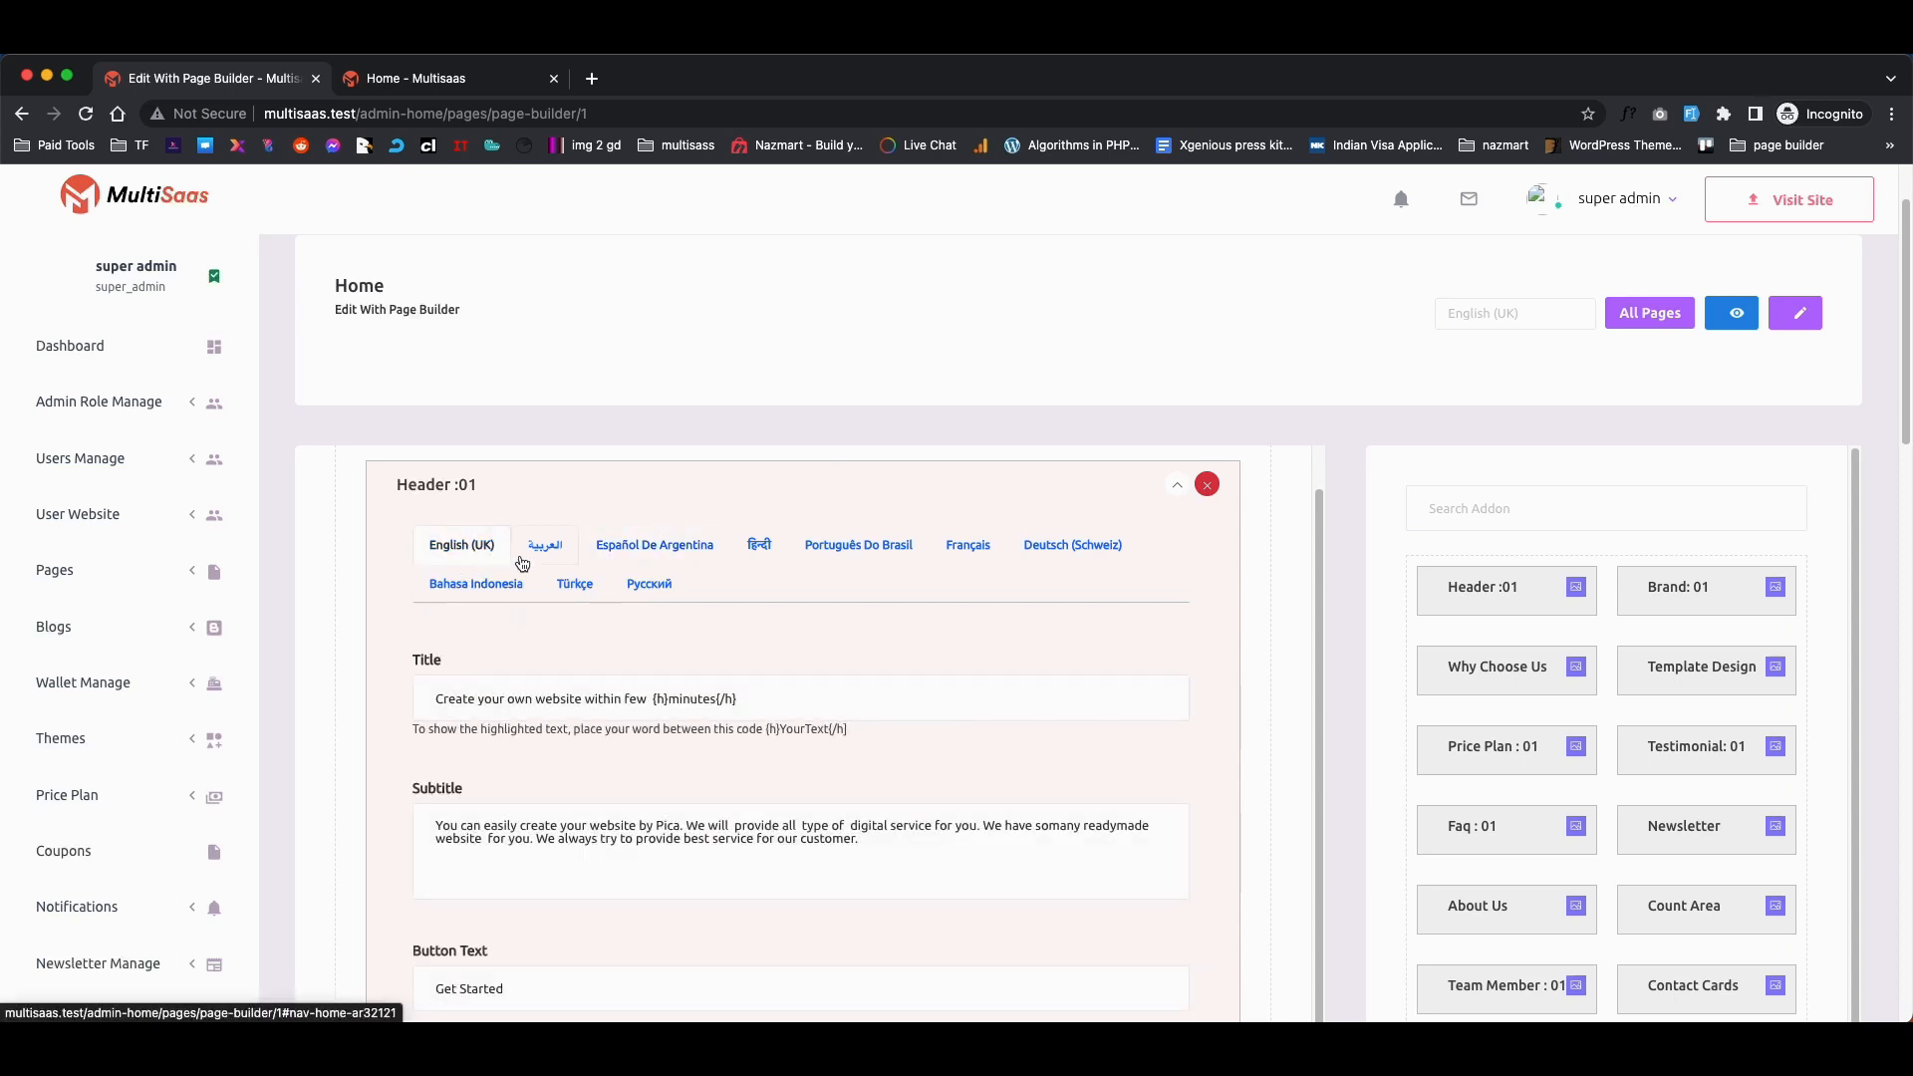
pyautogui.click(738, 699)
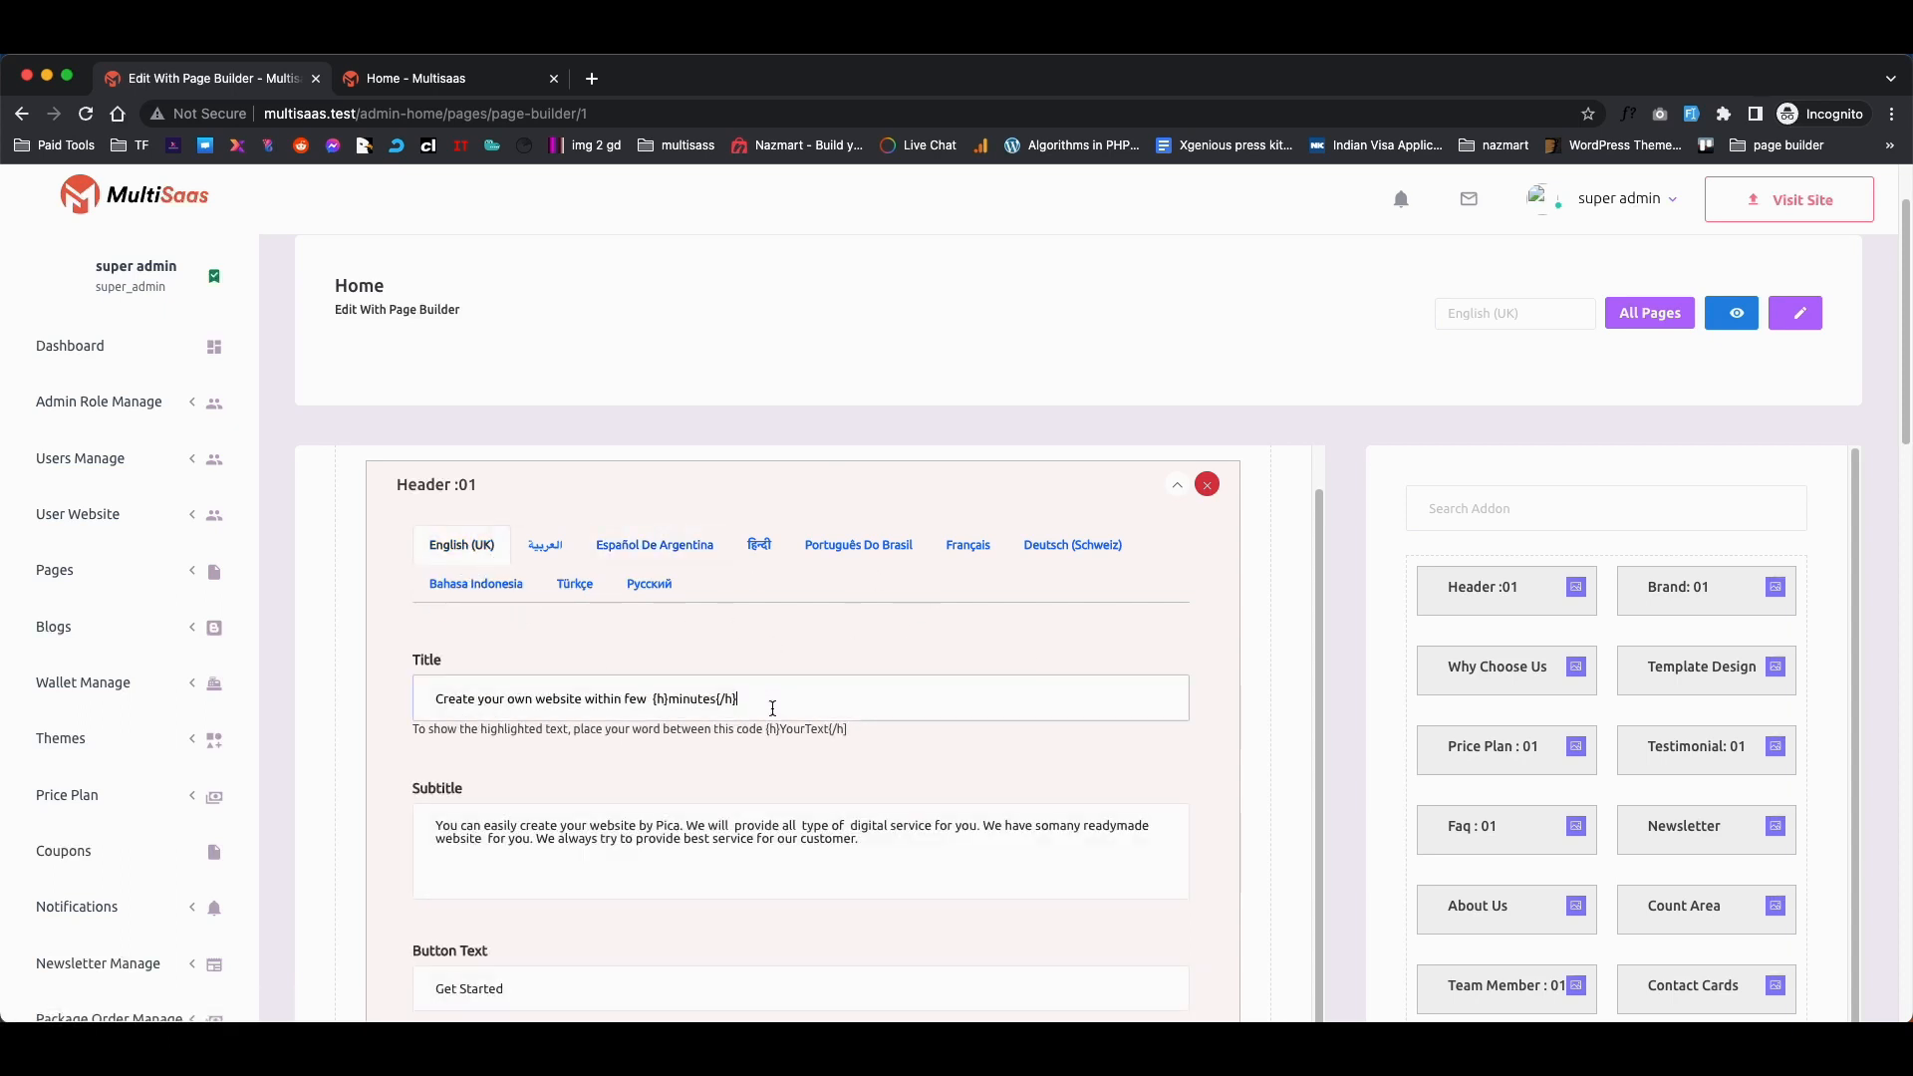
pyautogui.scroll(-1, 817, 762)
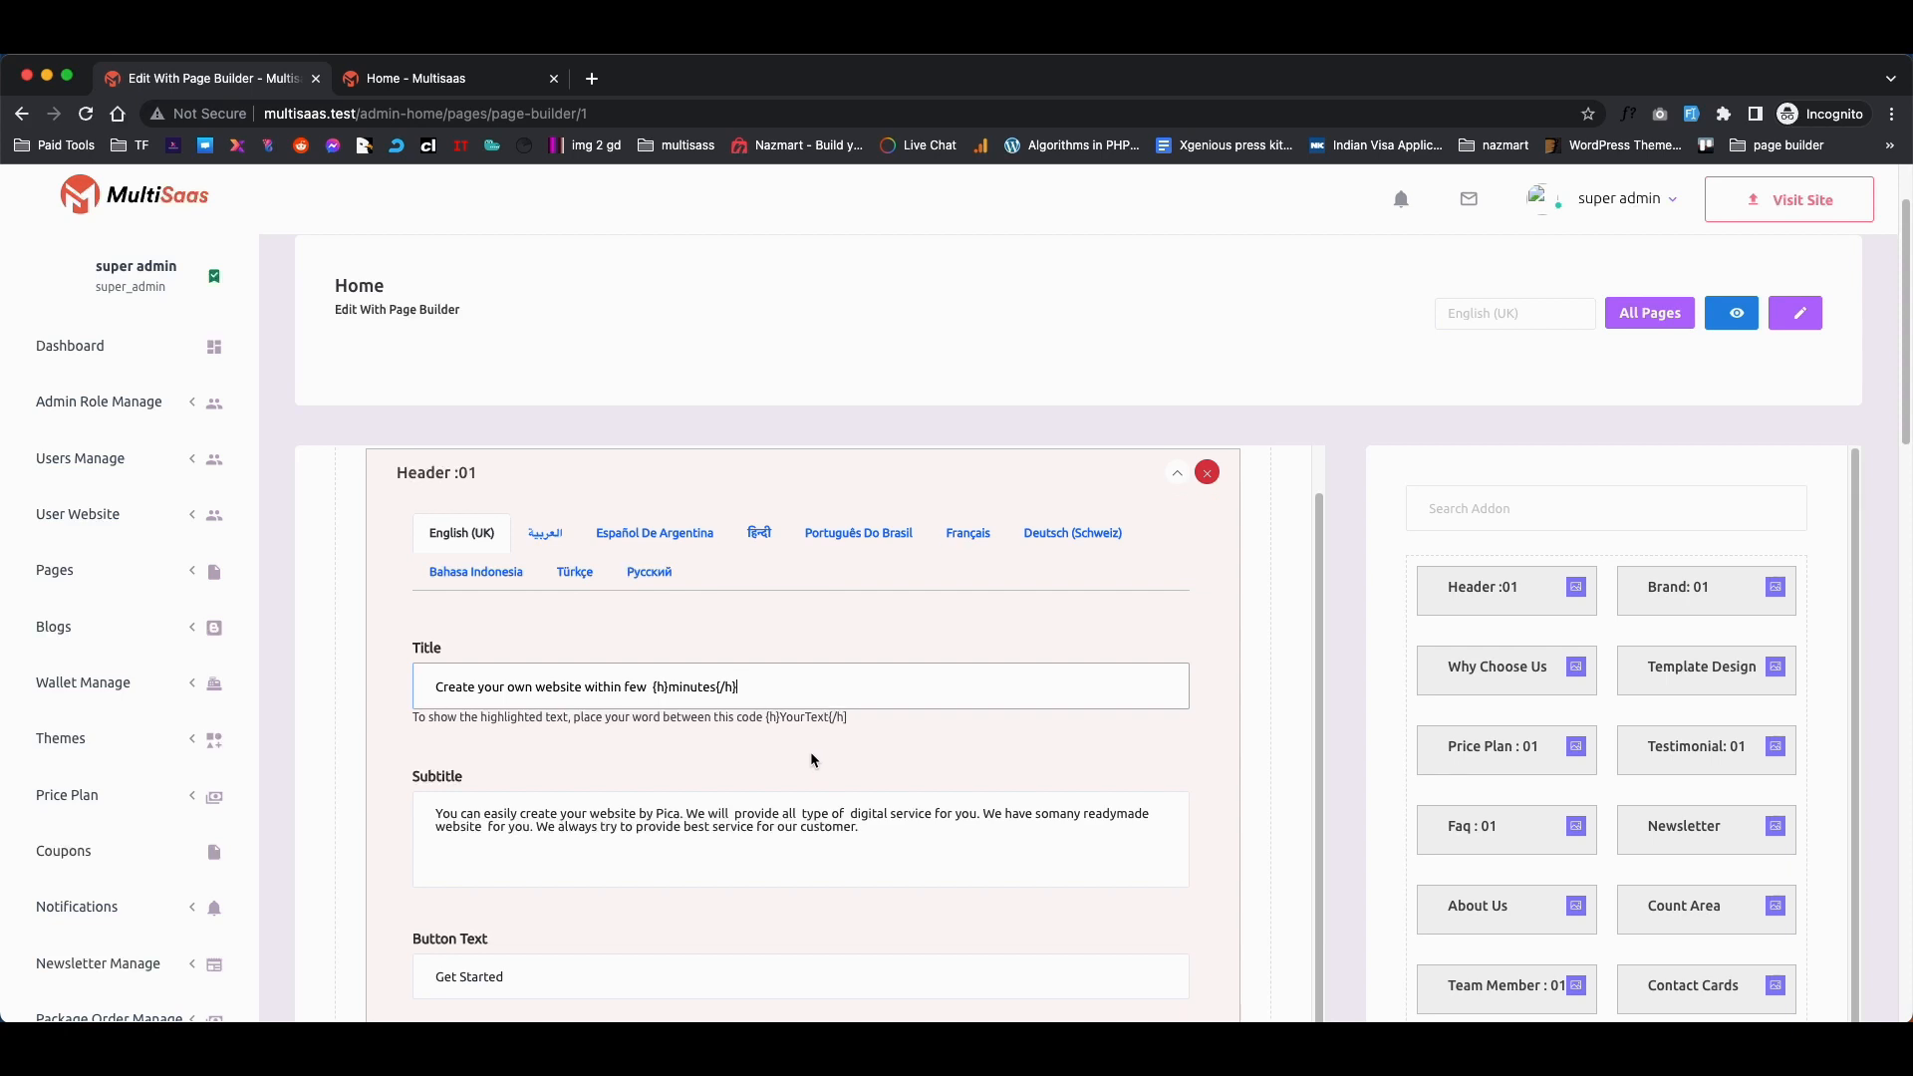
pyautogui.scroll(2, 1156, 525)
pyautogui.click(1177, 555)
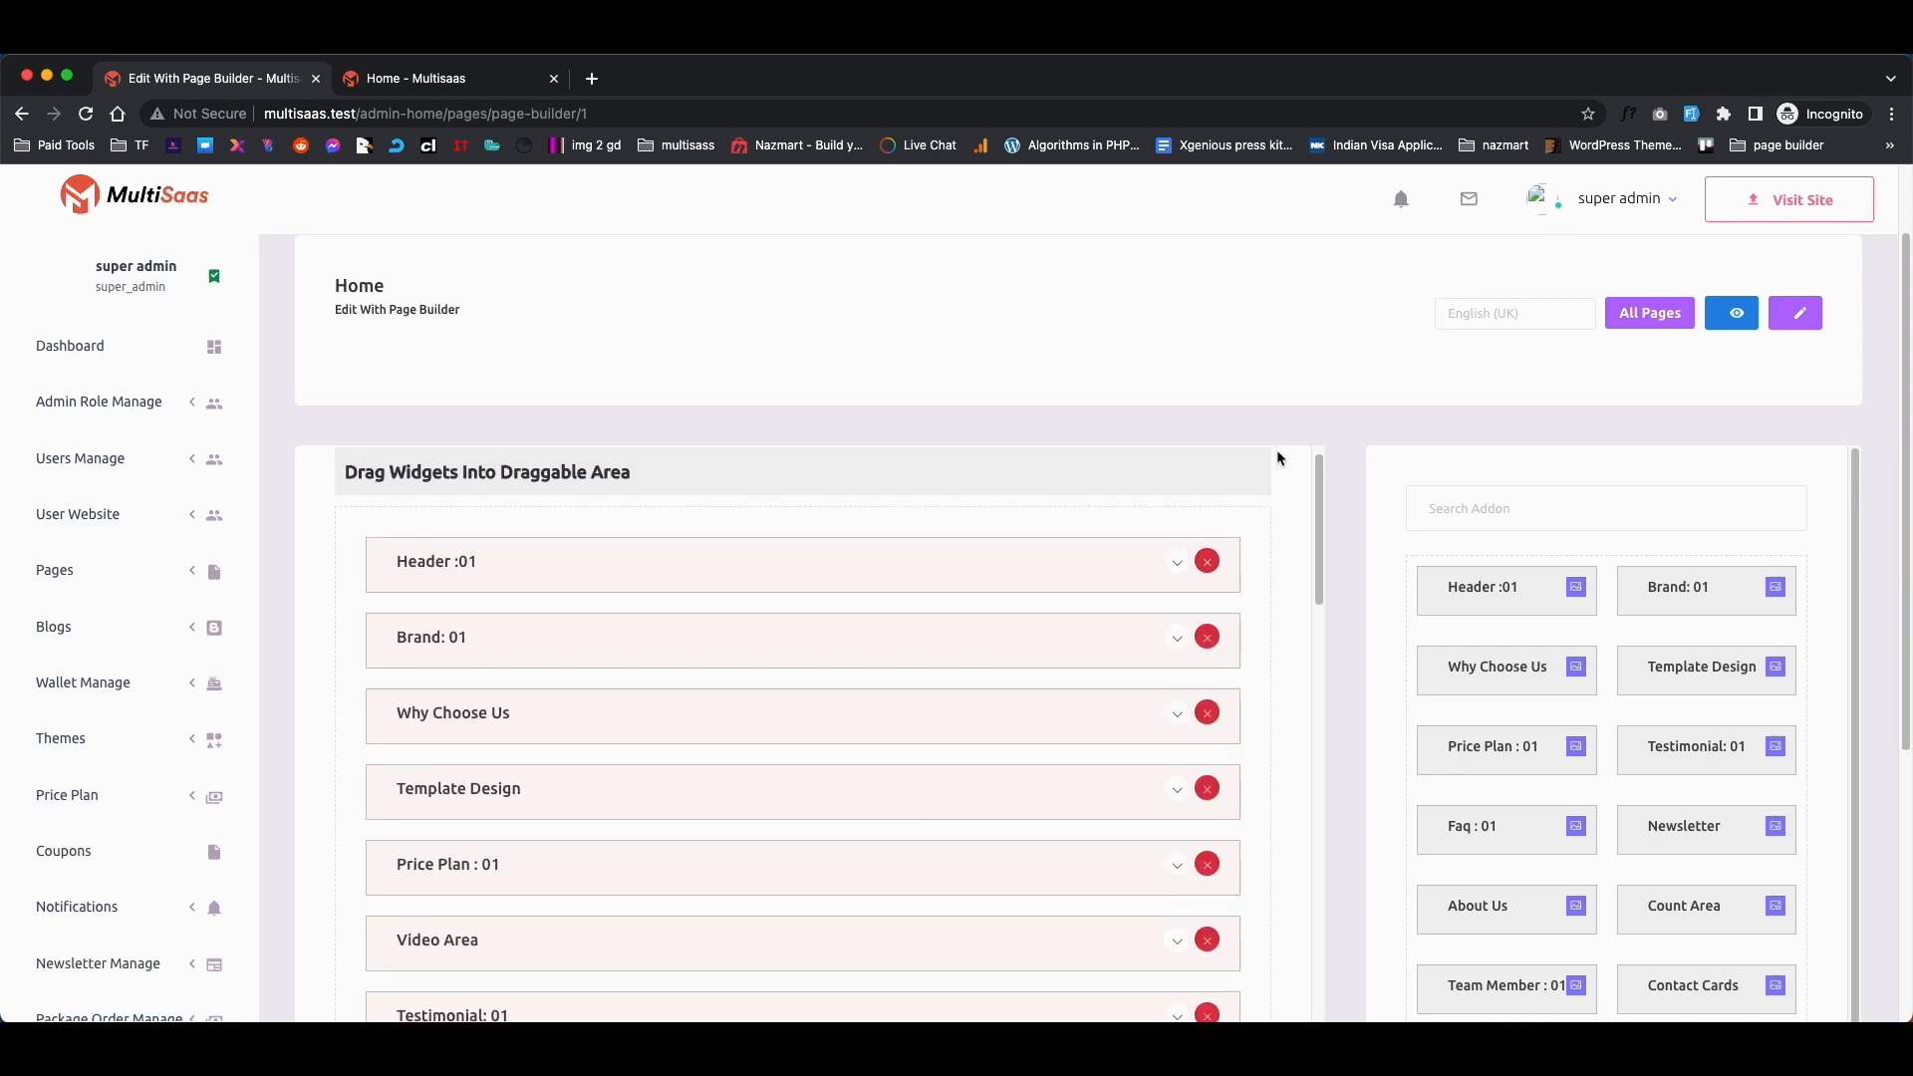
pyautogui.scroll(1, 1276, 451)
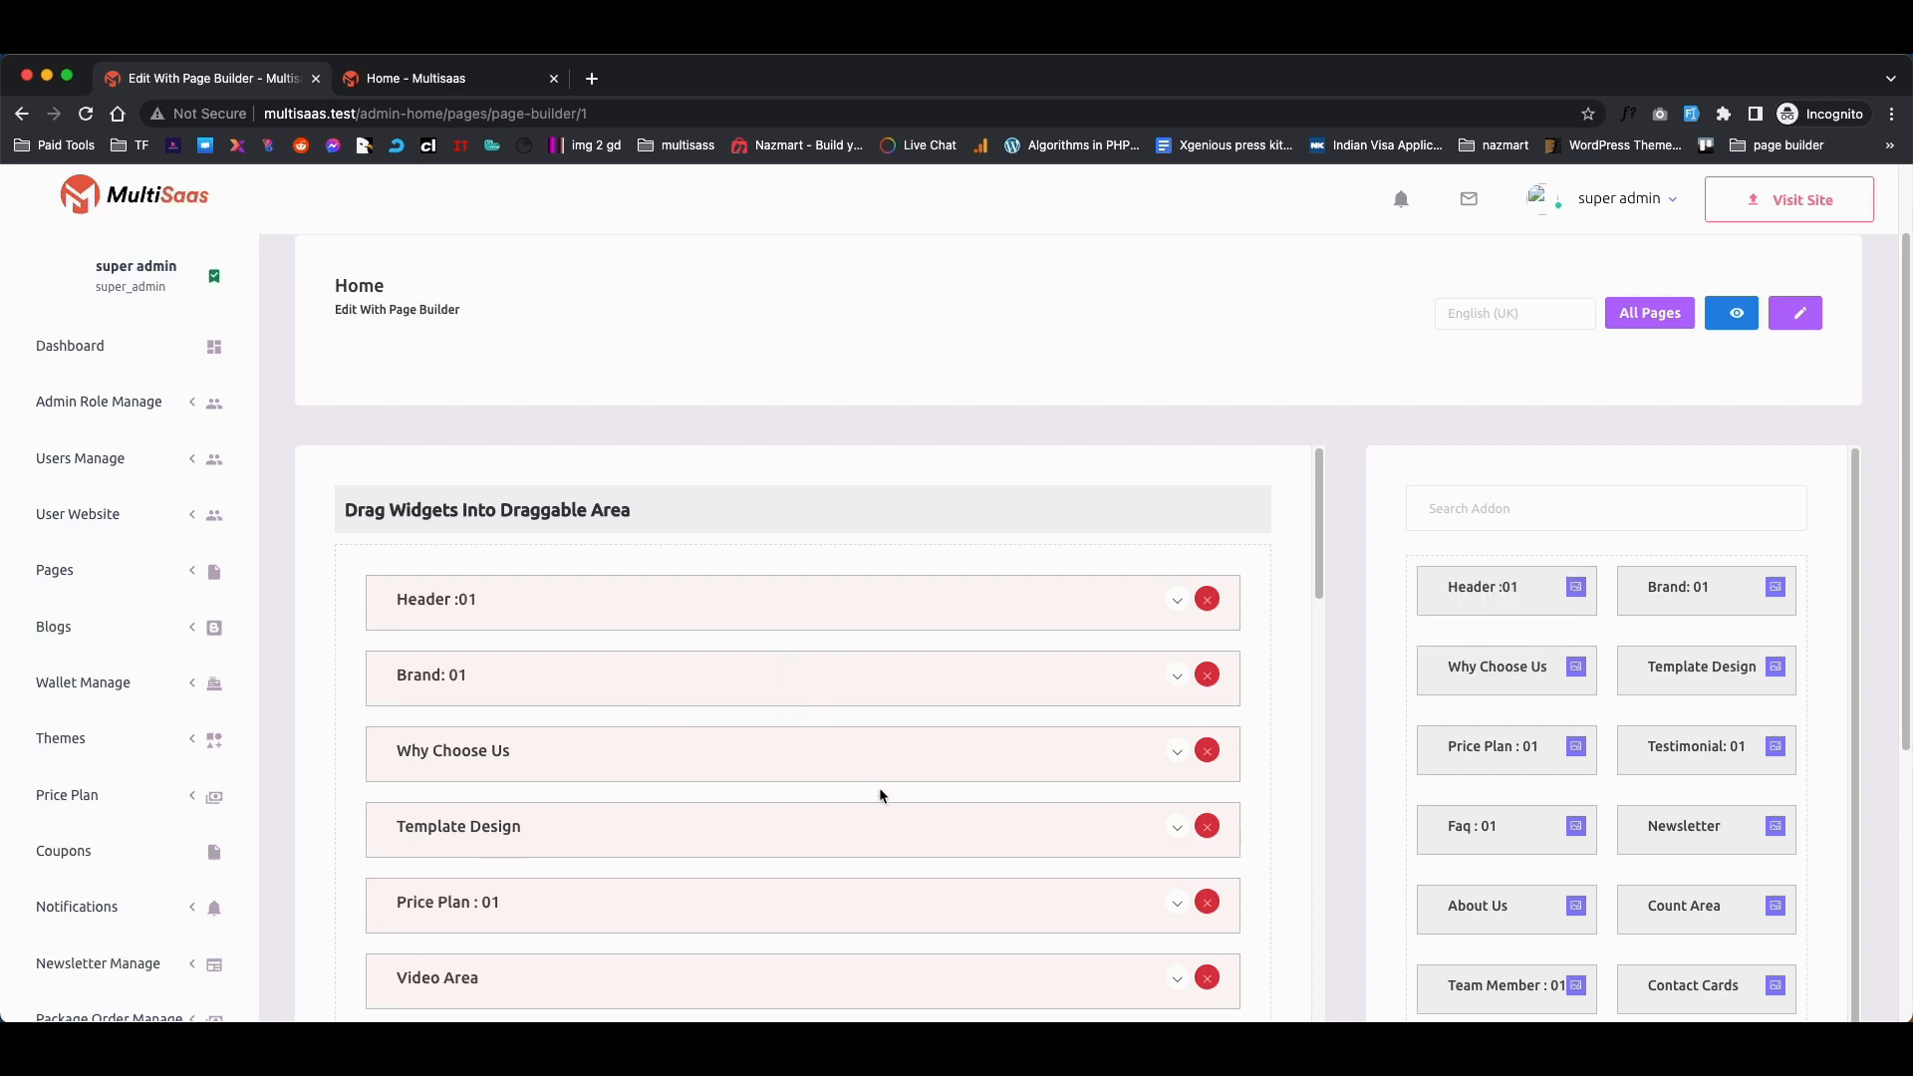
# Search the addons for "contact" and add the Contact Cards widget between Brand: 01 and Why Choose Us.
pyautogui.click(1540, 517)
pyautogui.write('contact')
pyautogui.click(1583, 725)
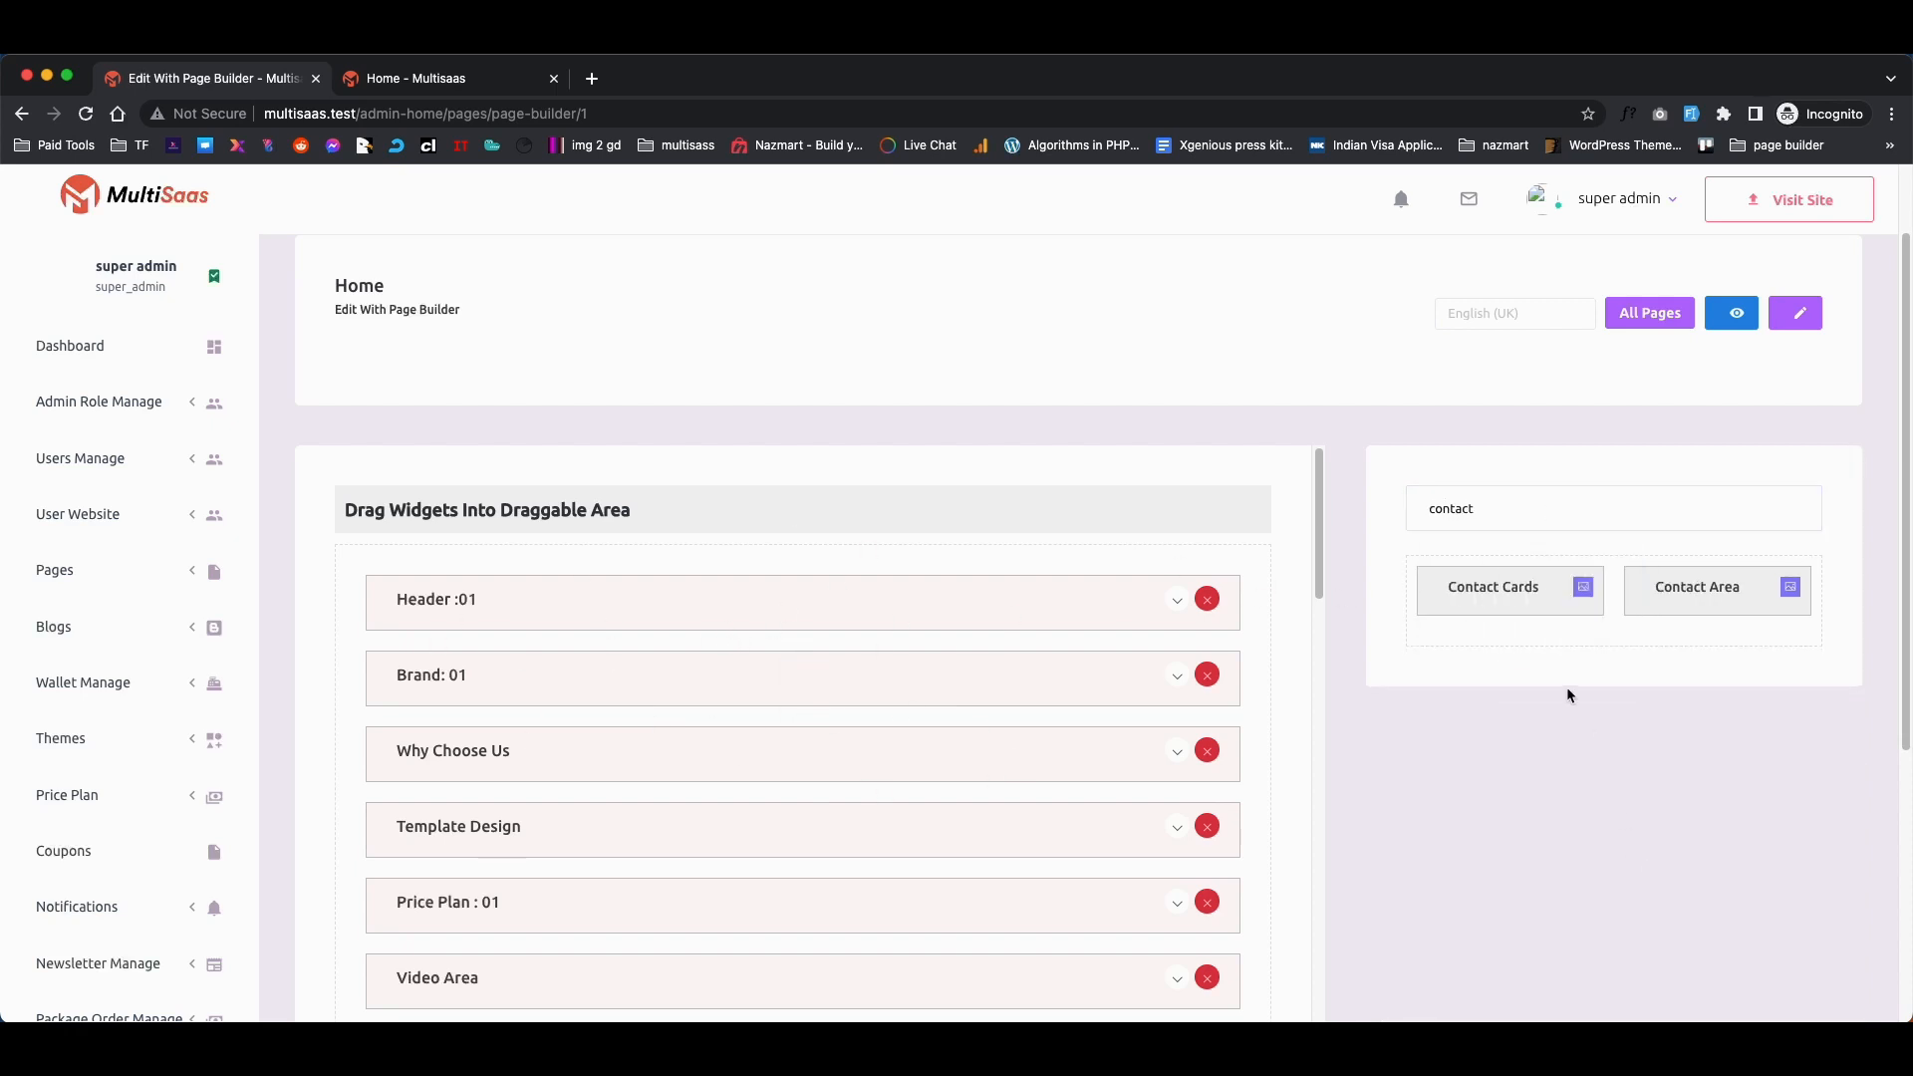
pyautogui.moveTo(1521, 584); pyautogui.dragTo(552, 760)
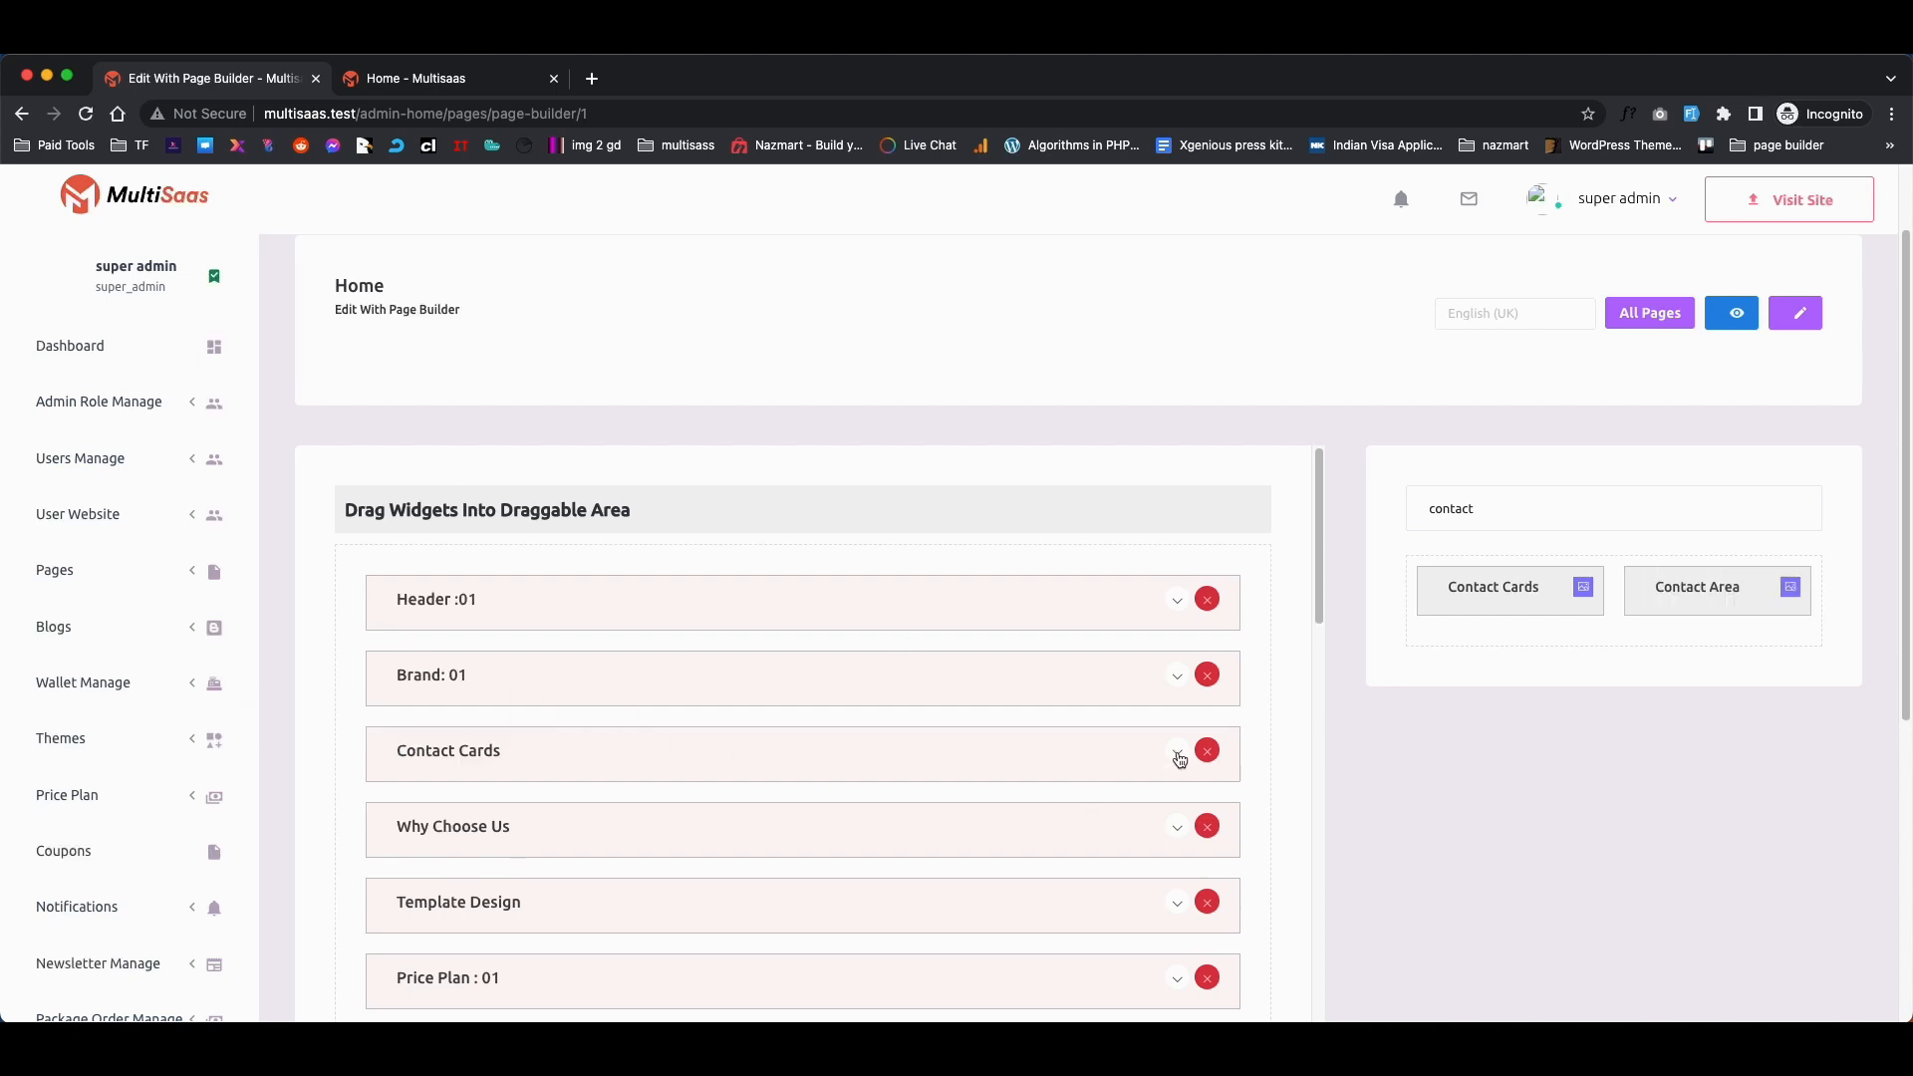
# Expand the Contact Cards widget and enter "test title" as the English title and "test information" as the information.
pyautogui.click(1177, 754)
pyautogui.scroll(-4, 999, 585)
pyautogui.click(551, 641)
pyautogui.write('te')
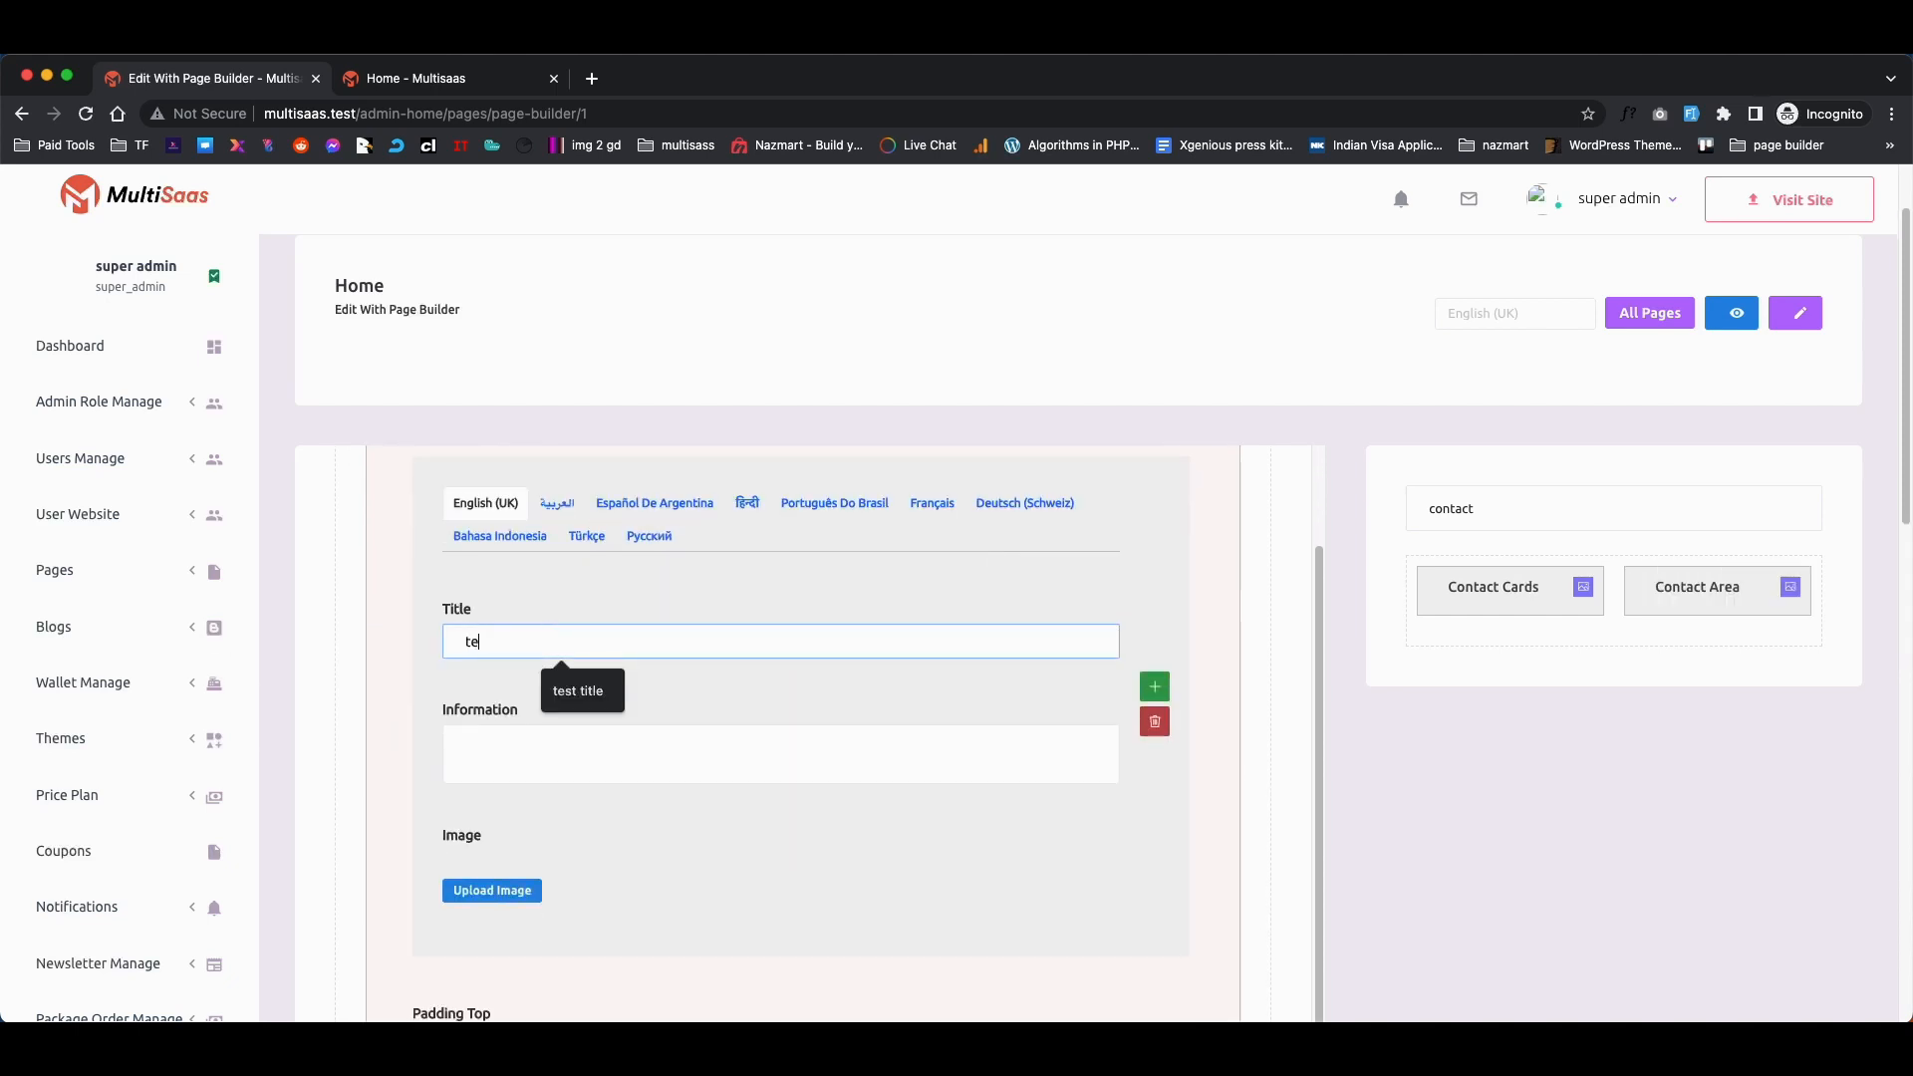
pyautogui.click(578, 690)
pyautogui.click(500, 756)
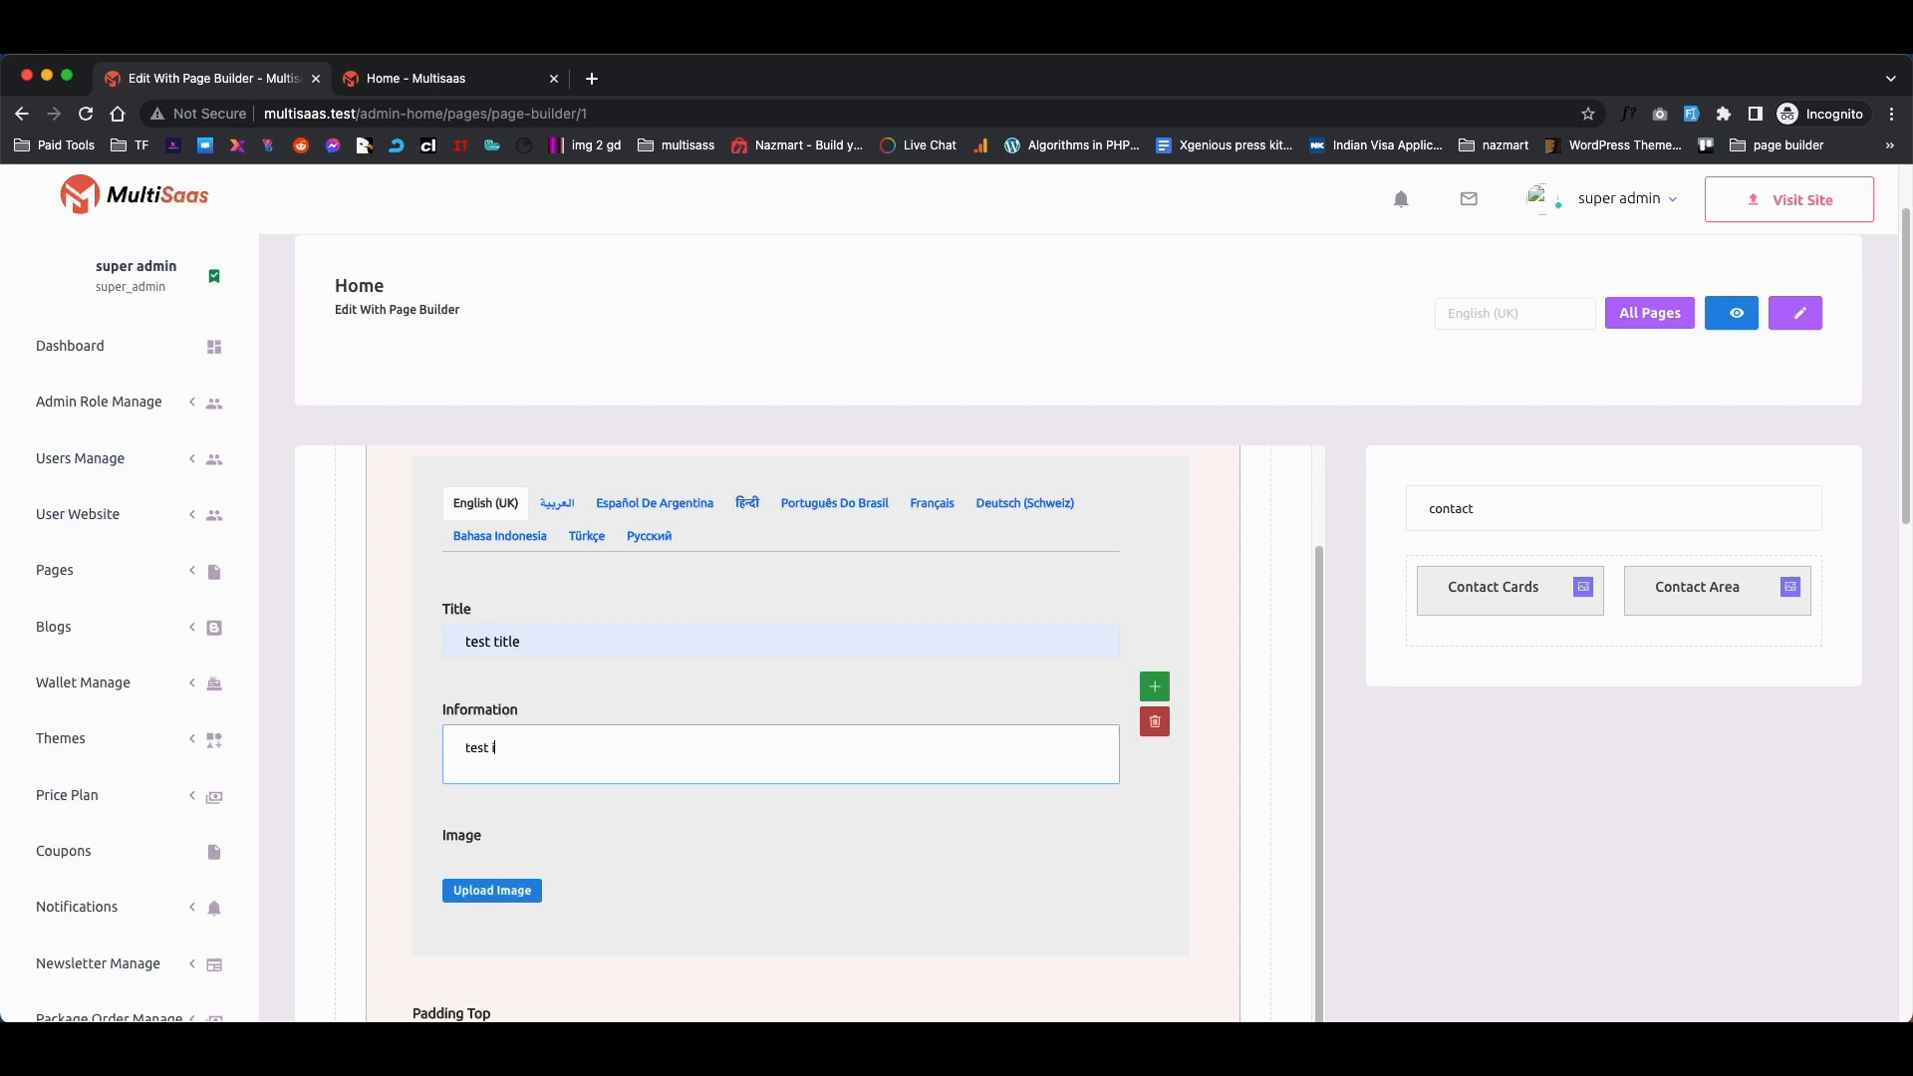
# Set the contact card's image to contact3.svg, the pointing hand icon, from the media library and save the widget.
pyautogui.click(466, 891)
pyautogui.click(229, 299)
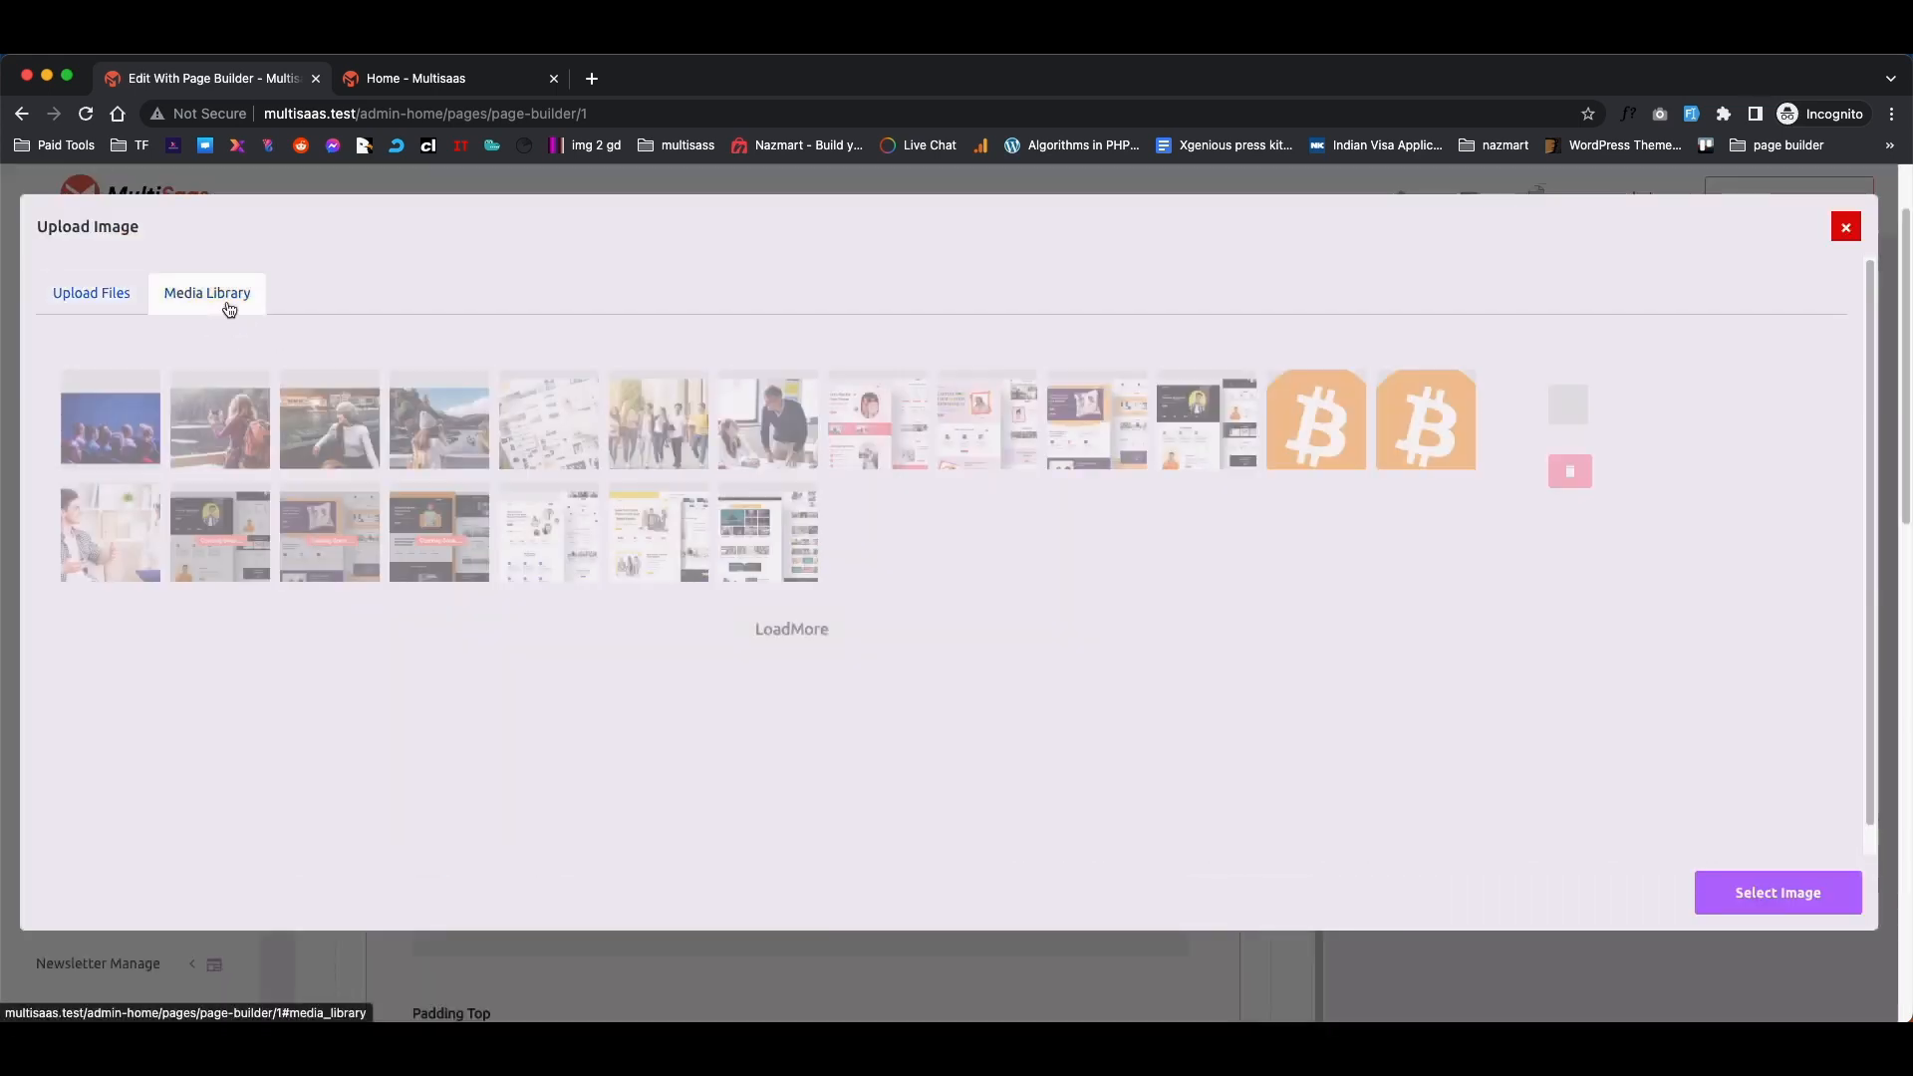
pyautogui.click(812, 631)
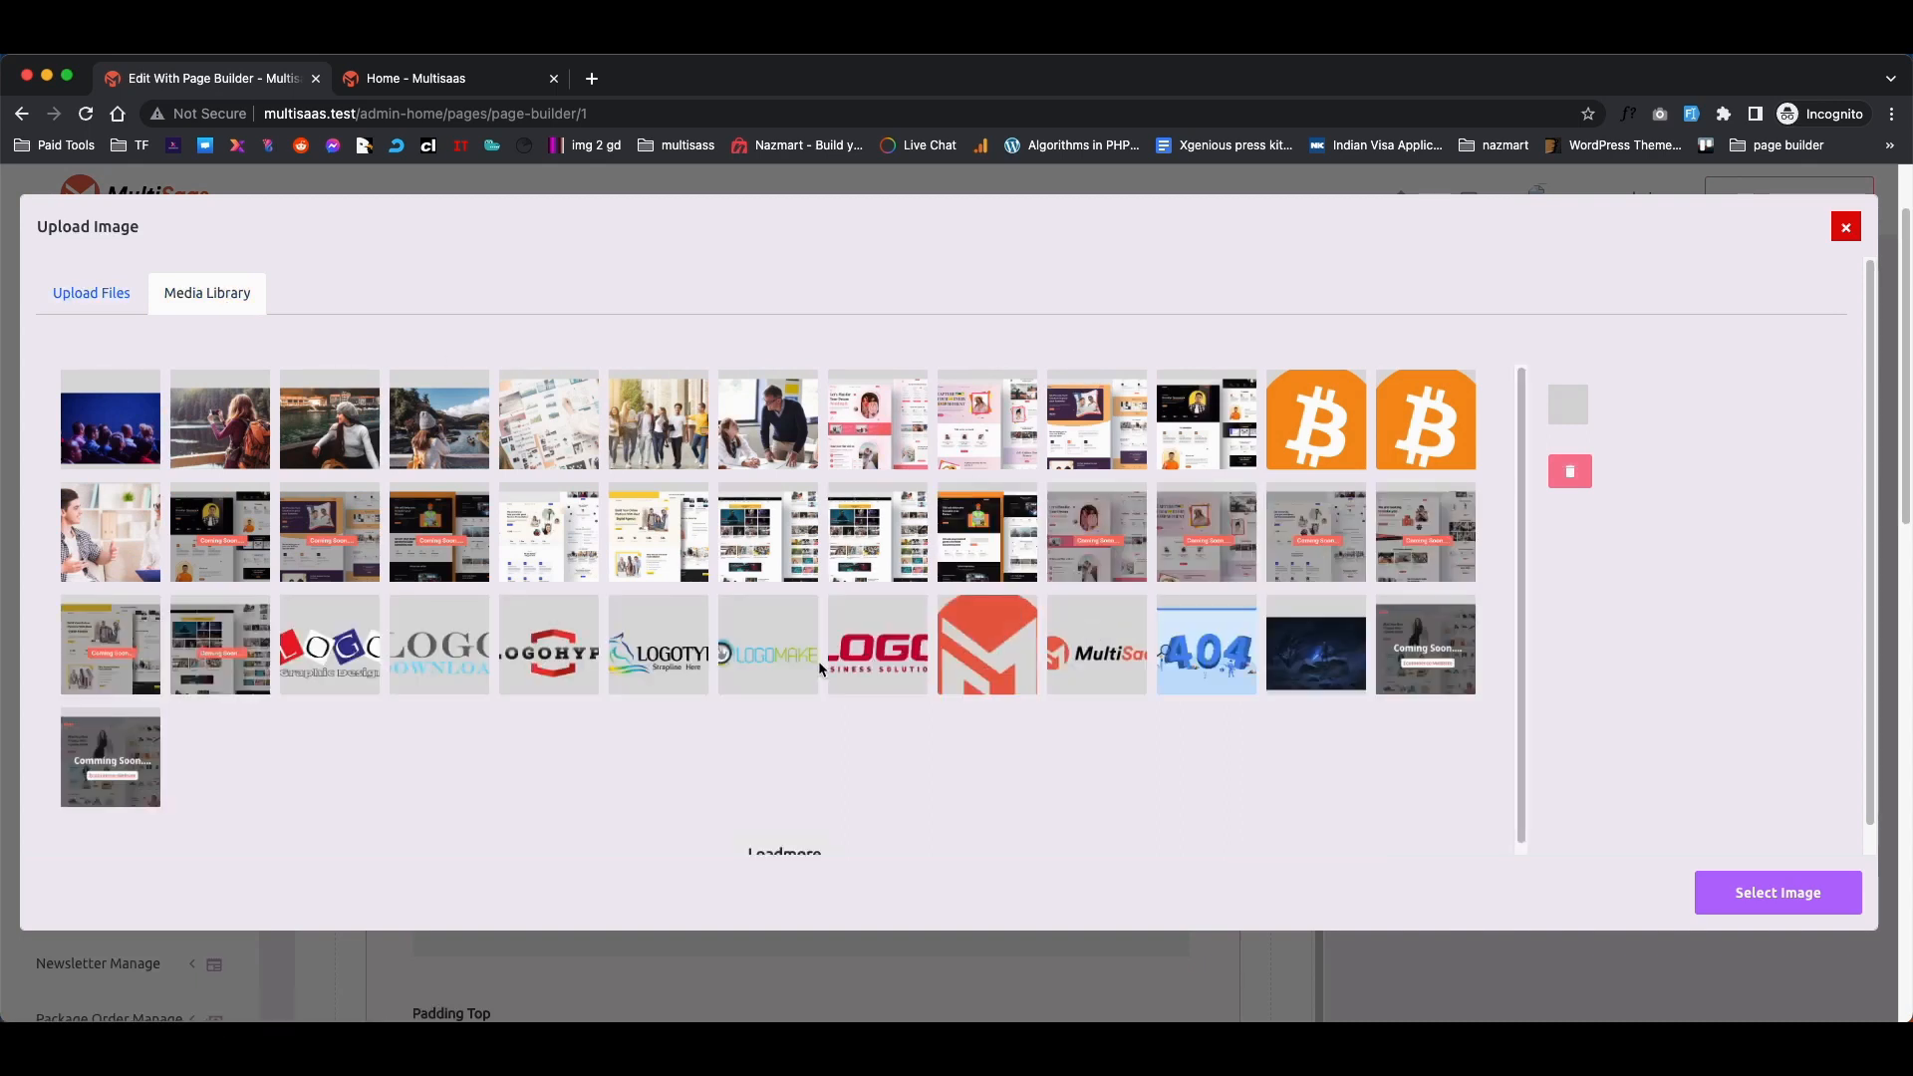
pyautogui.scroll(-1, 797, 688)
pyautogui.click(782, 816)
pyautogui.scroll(-2, 897, 708)
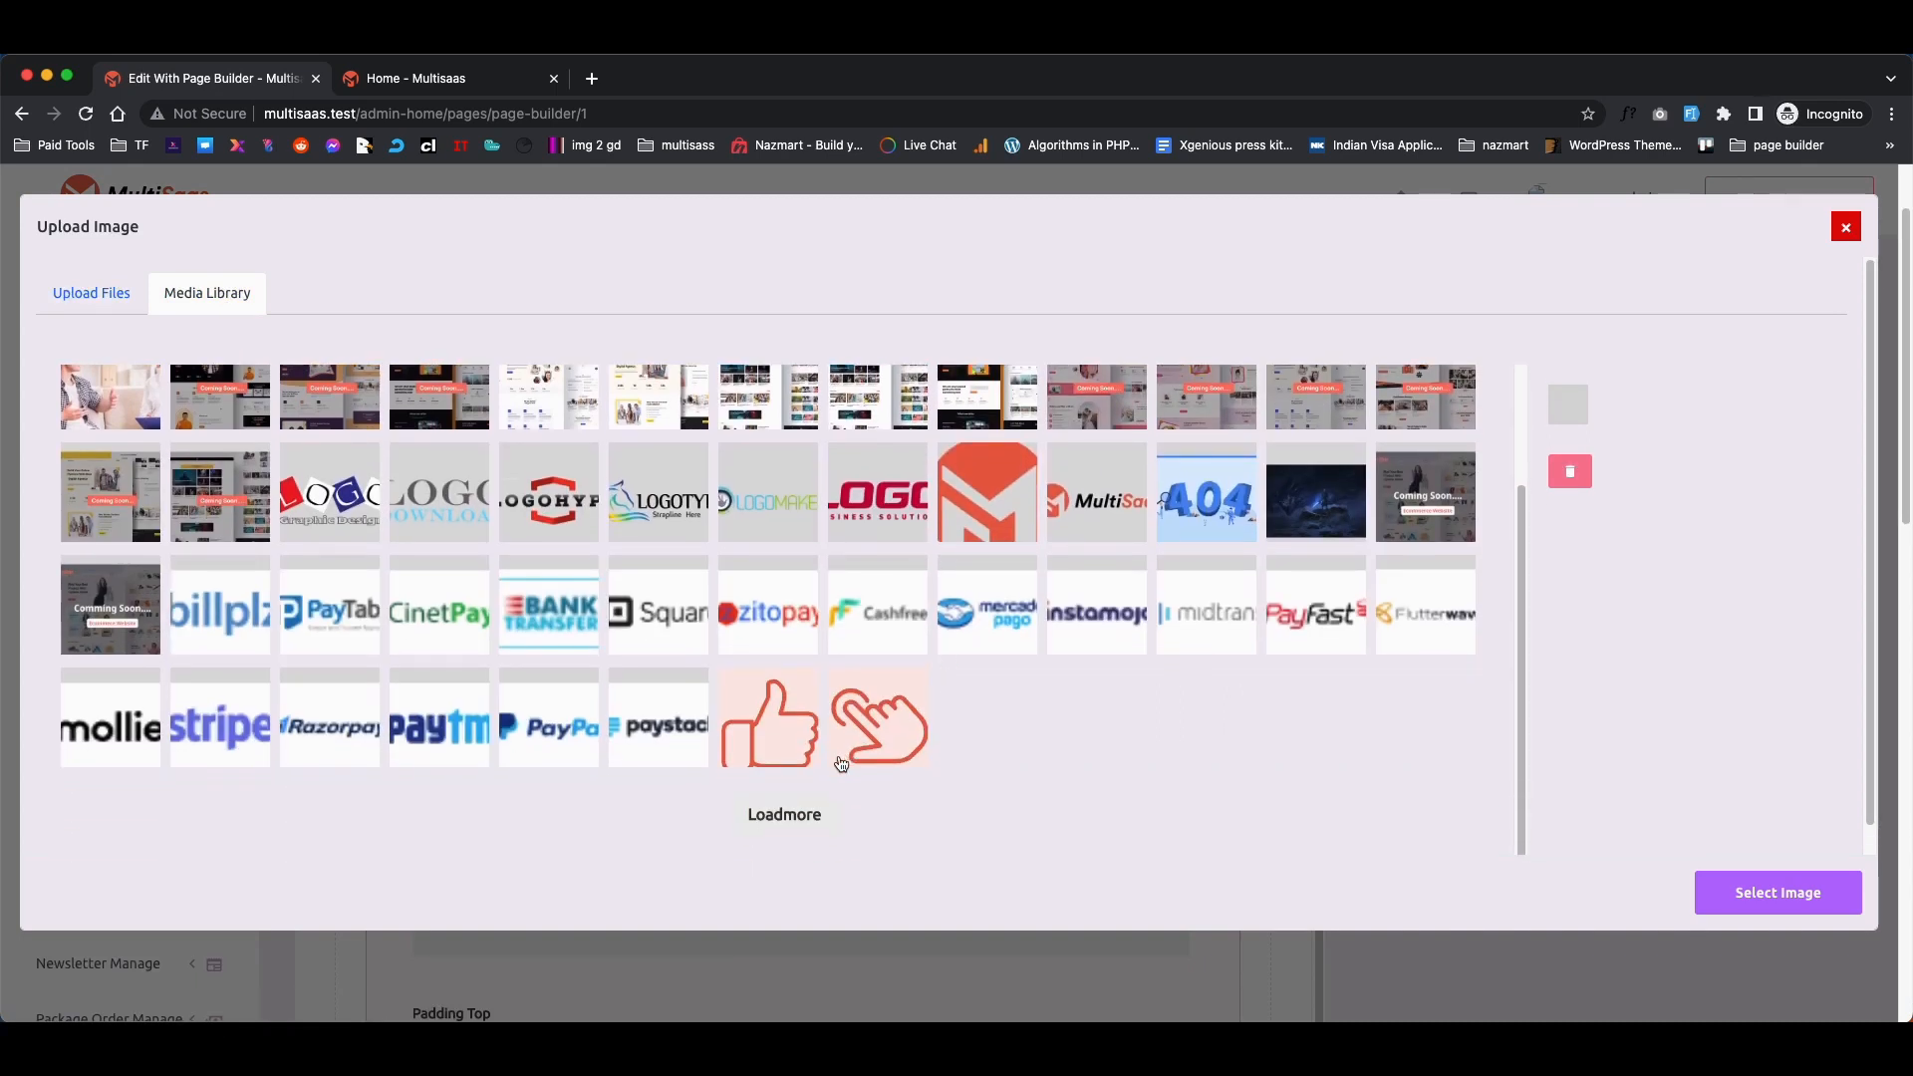
pyautogui.click(910, 726)
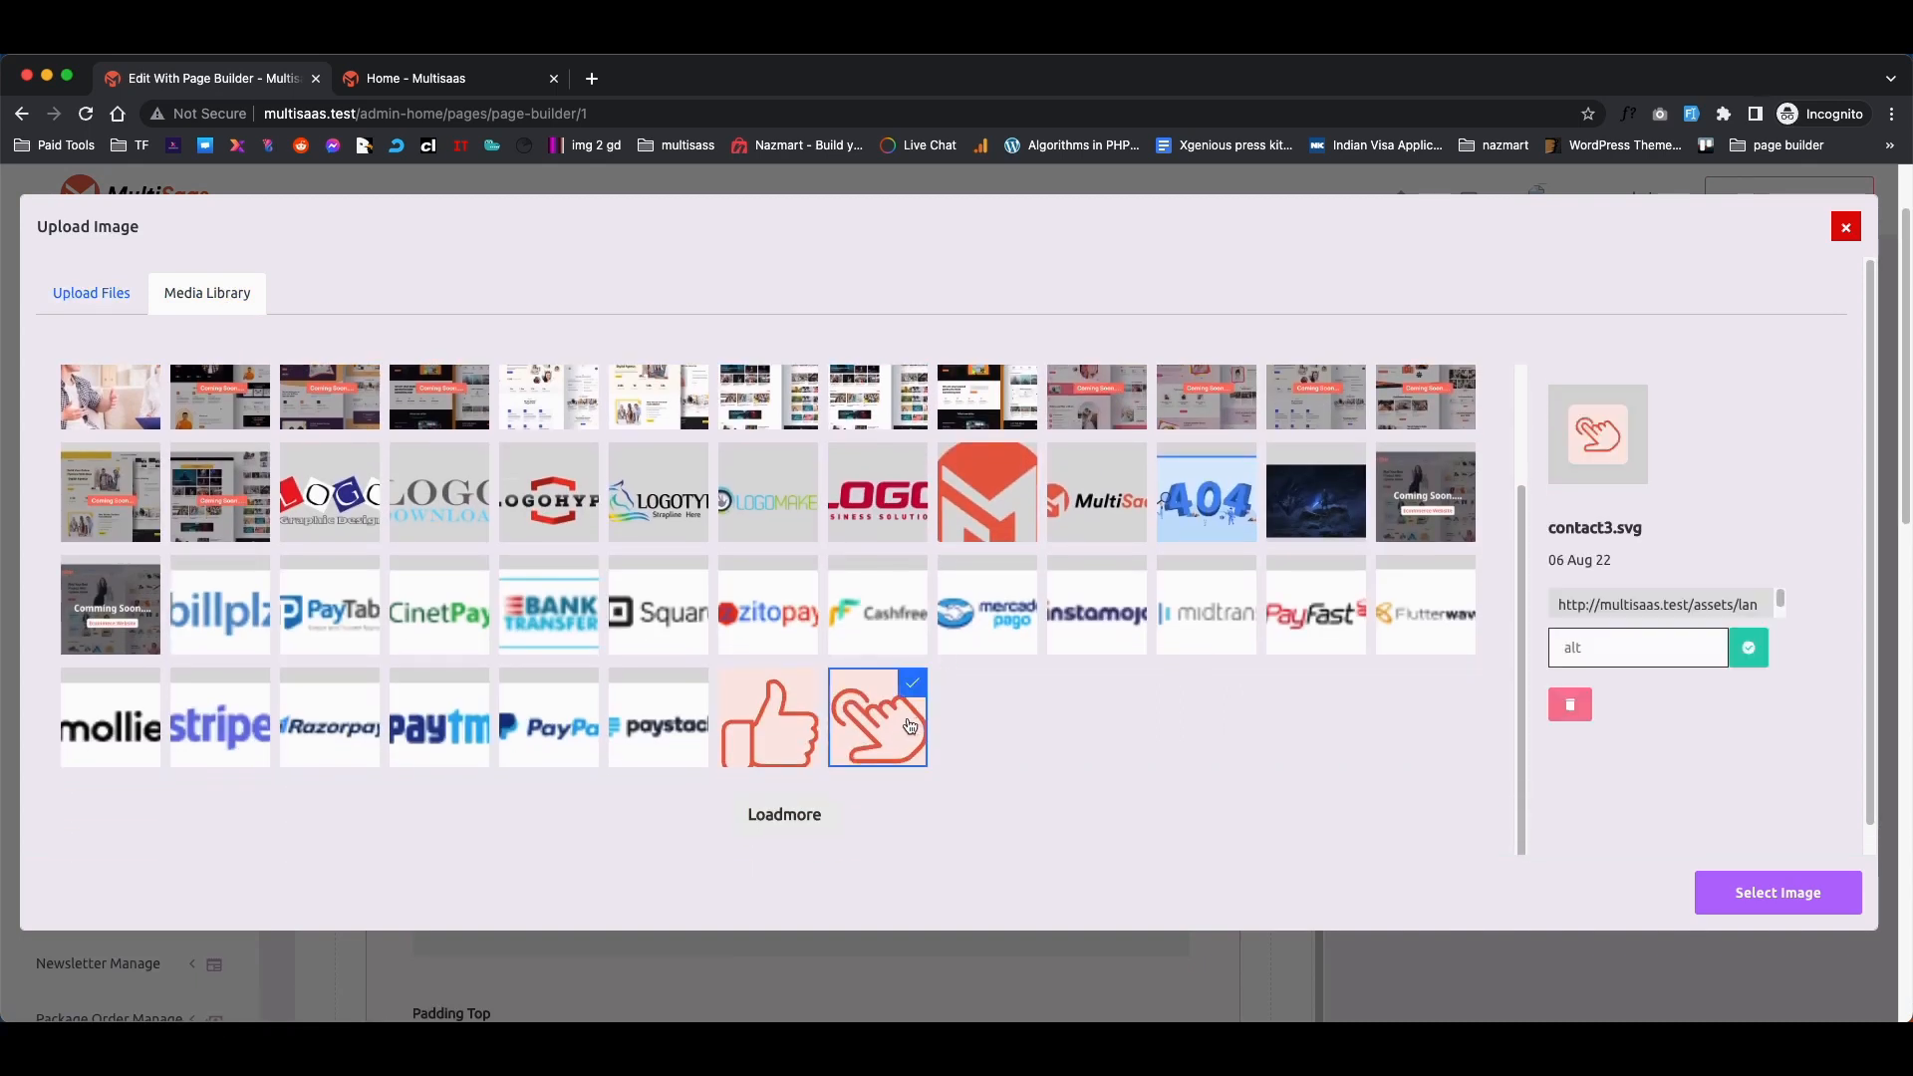
pyautogui.click(1819, 905)
pyautogui.scroll(-5, 590, 707)
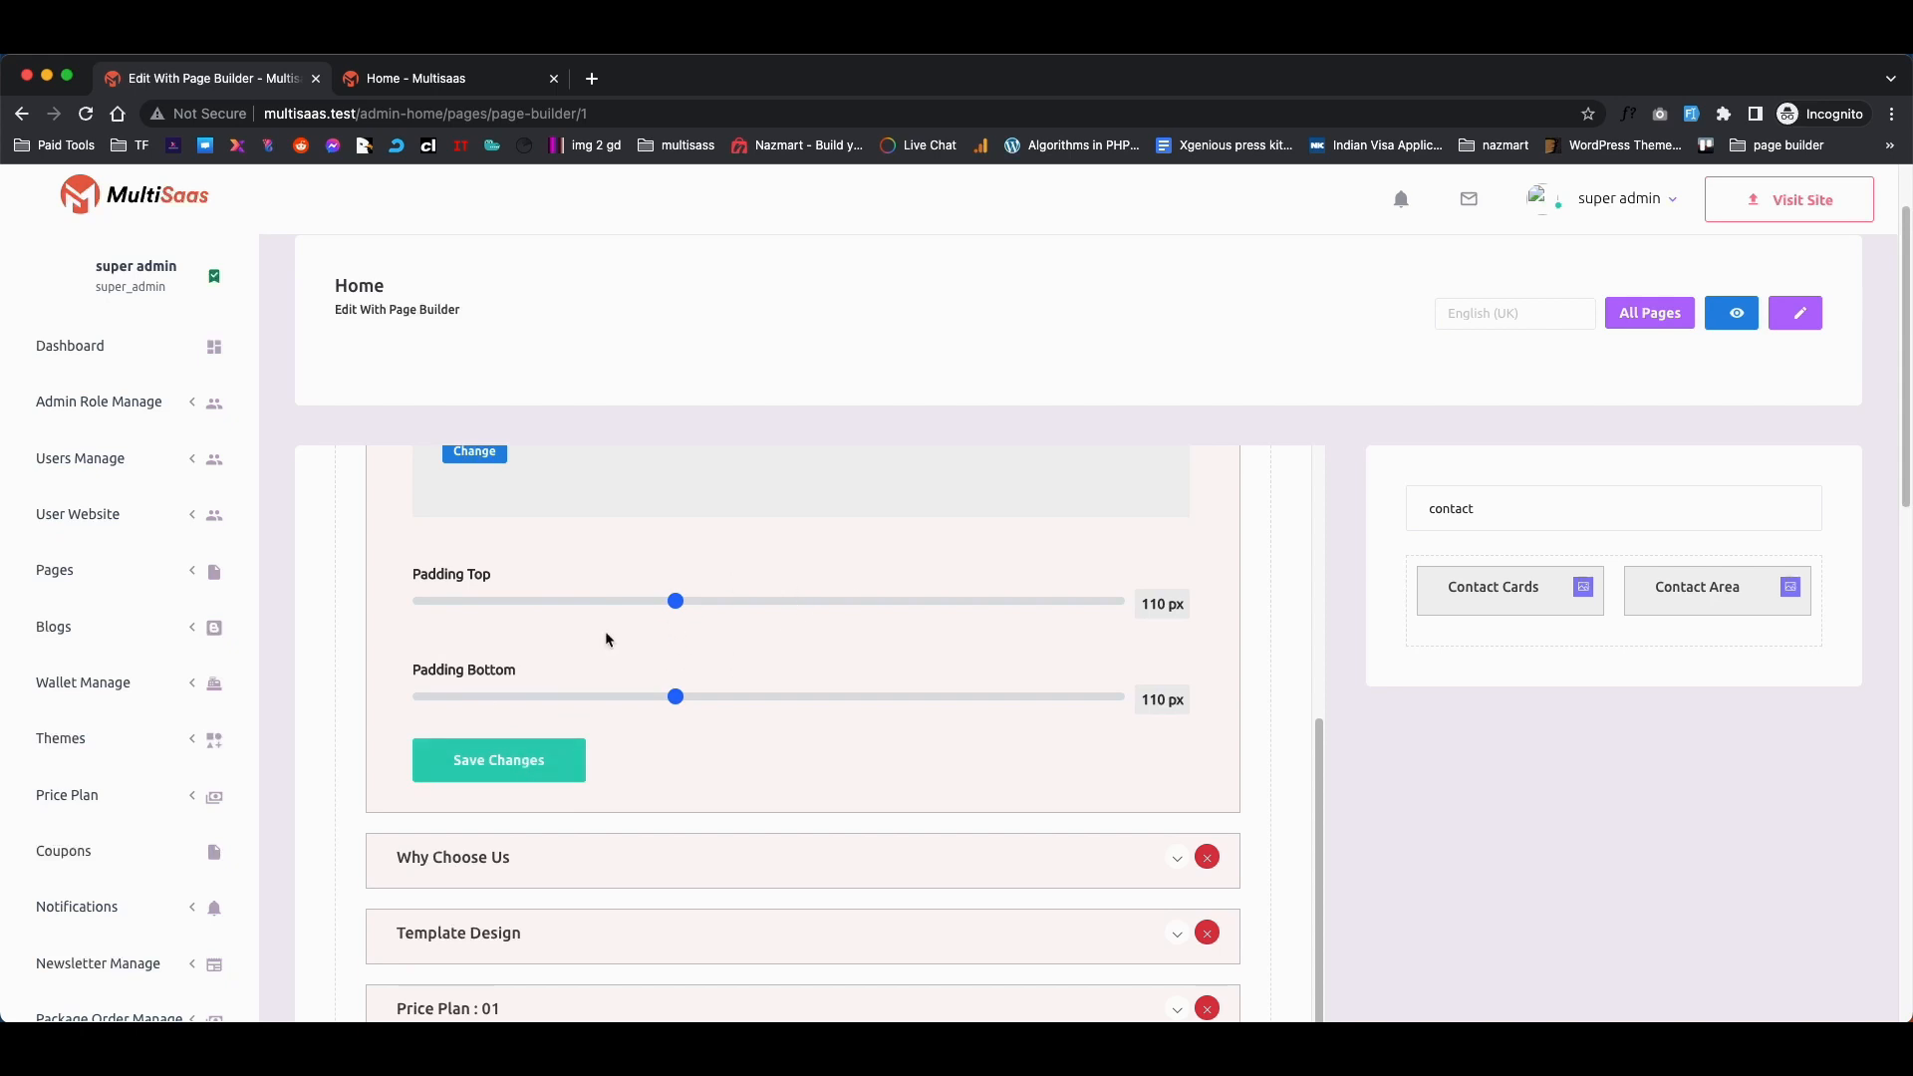
pyautogui.click(515, 769)
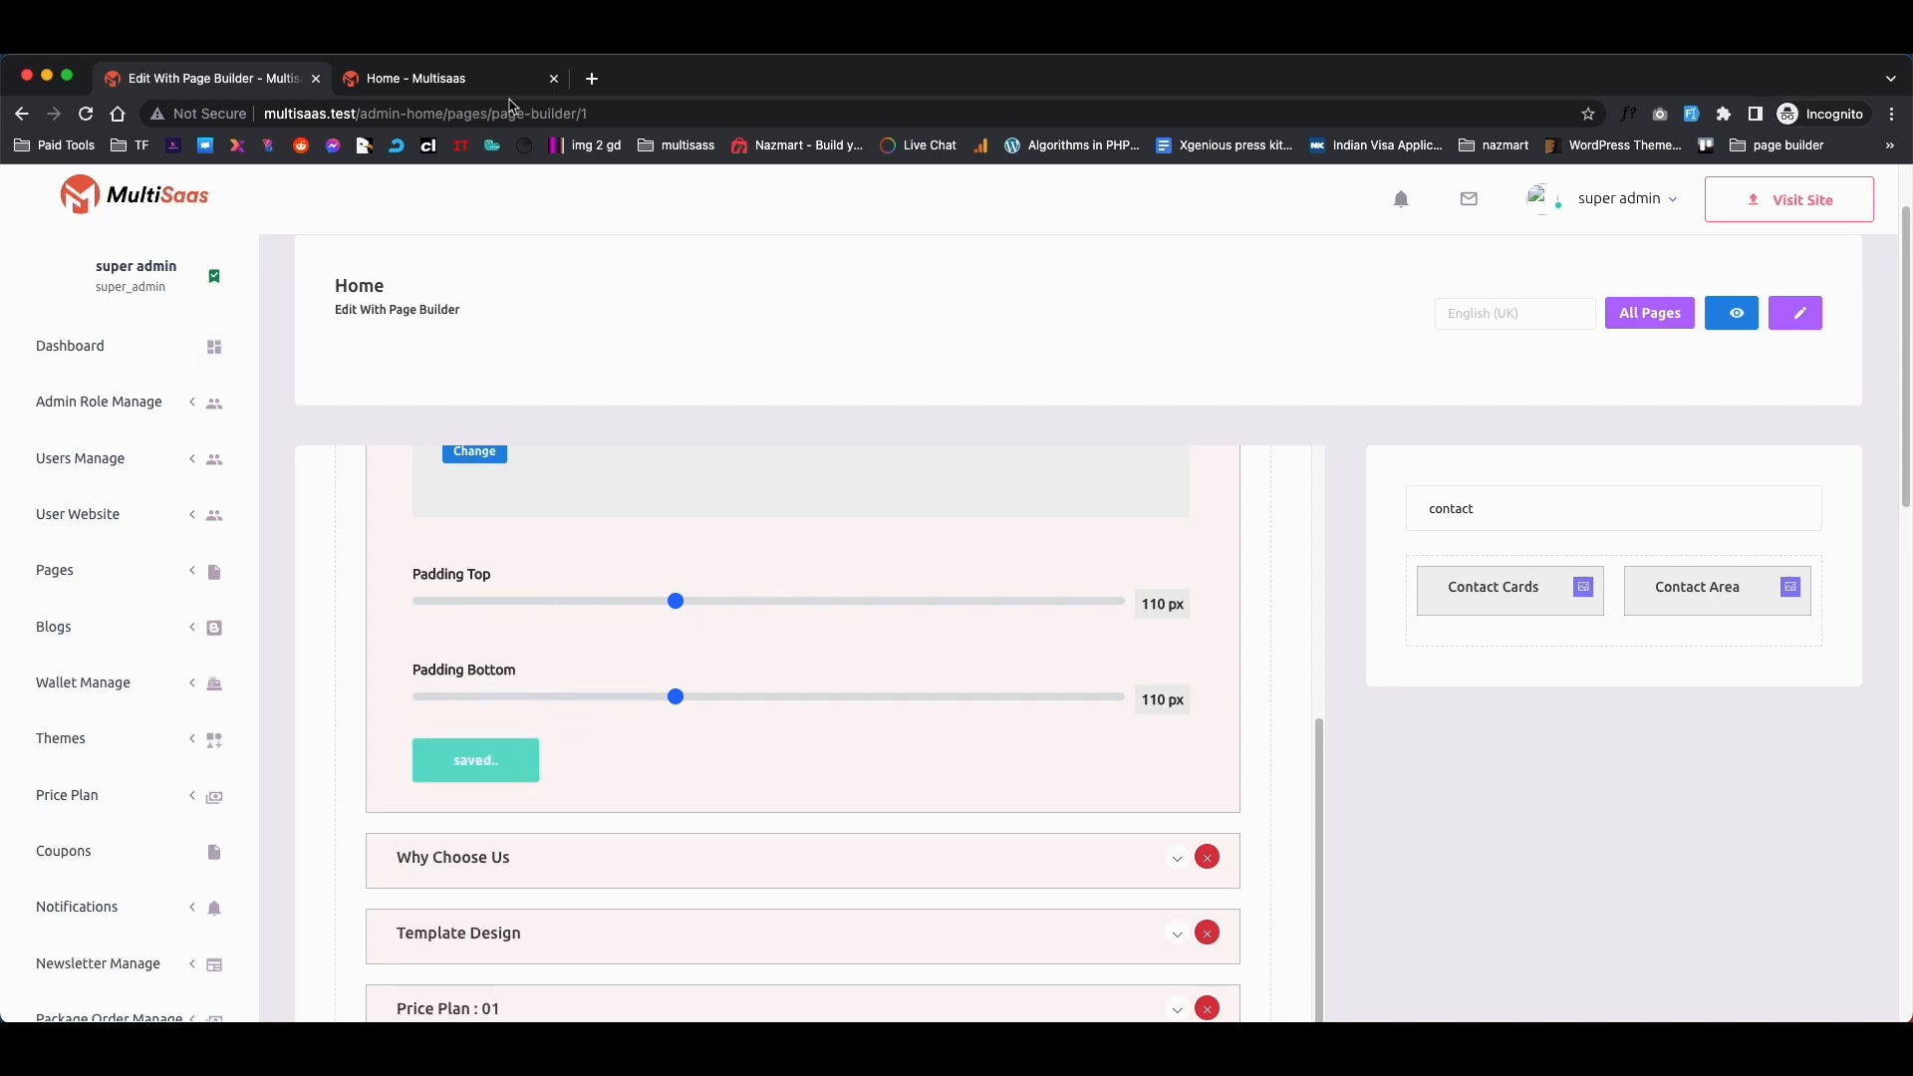
# Reload the Home page in the frontend, view the contact card below the brand logos, and return to the page builder.
pyautogui.click(459, 90)
pyautogui.rightClick(563, 319)
pyautogui.click(602, 373)
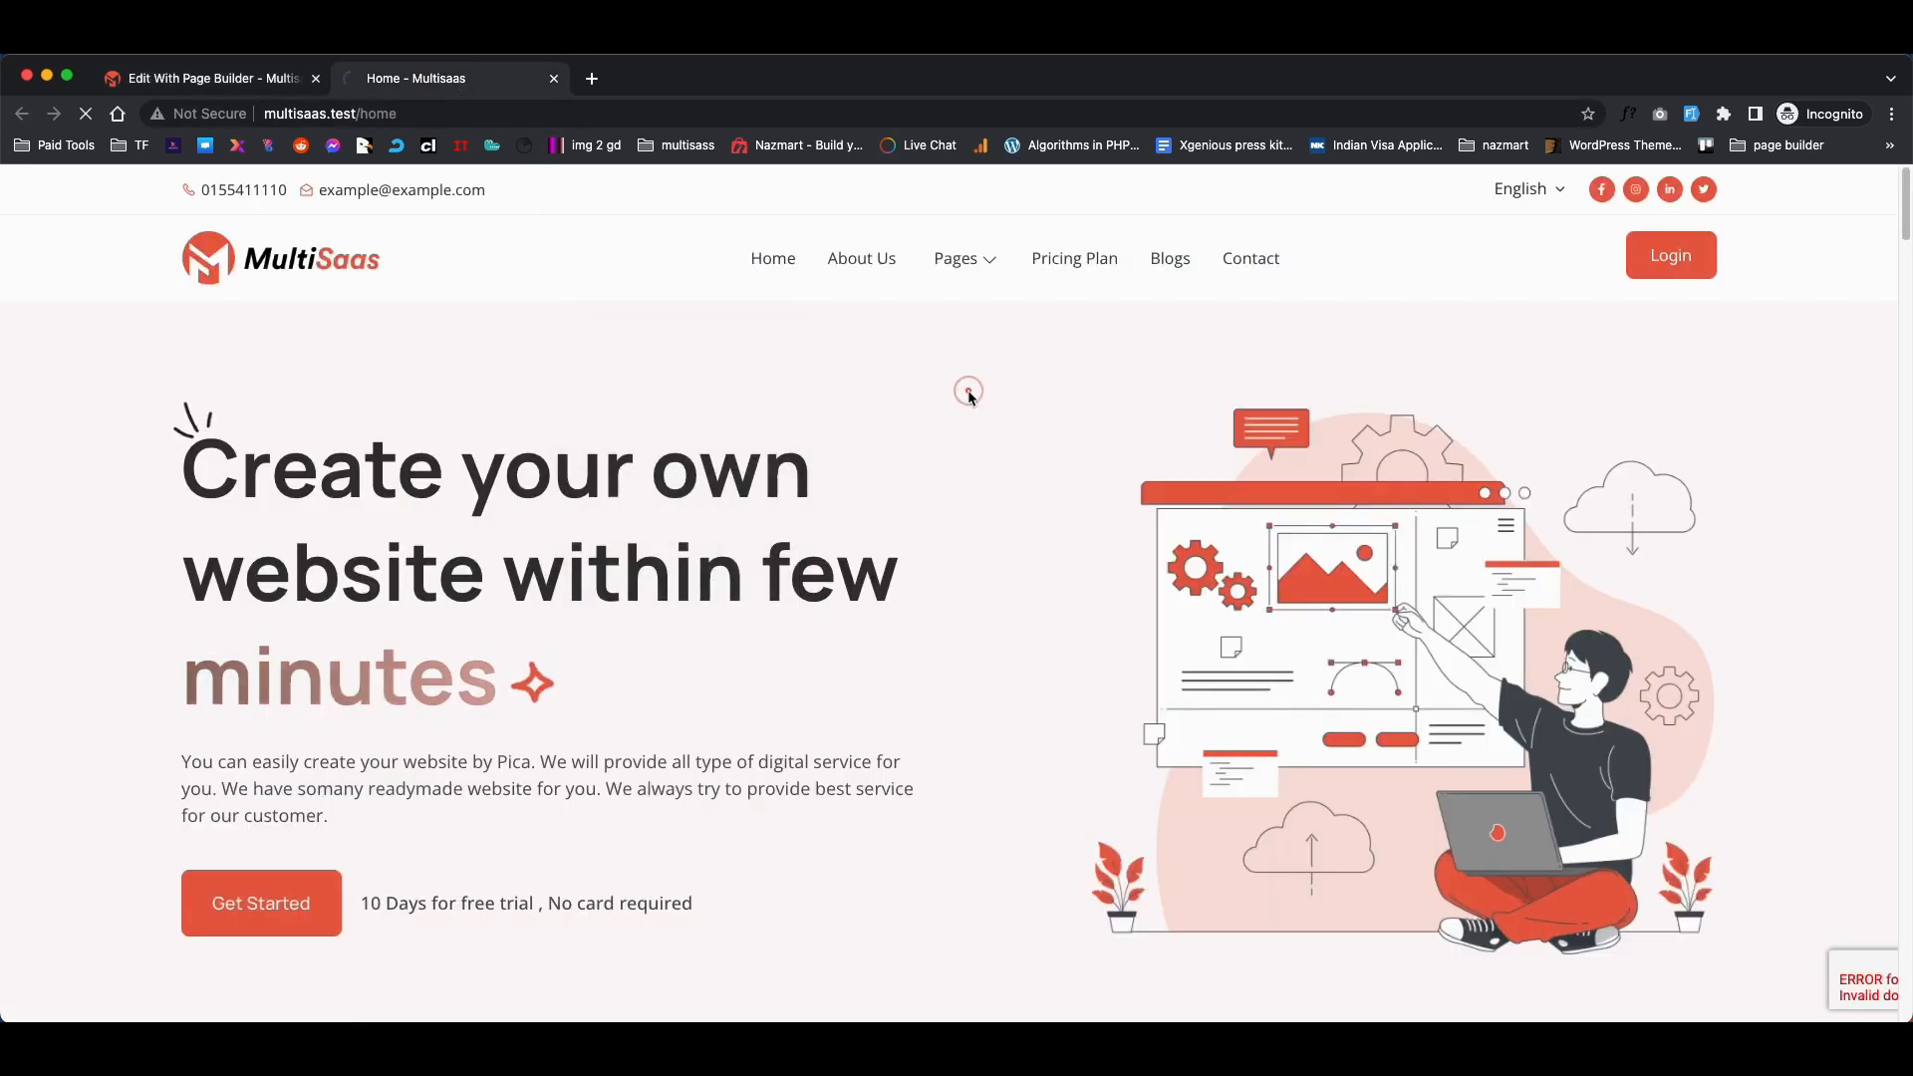
pyautogui.scroll(-1, 753, 305)
pyautogui.scroll(-10, 753, 307)
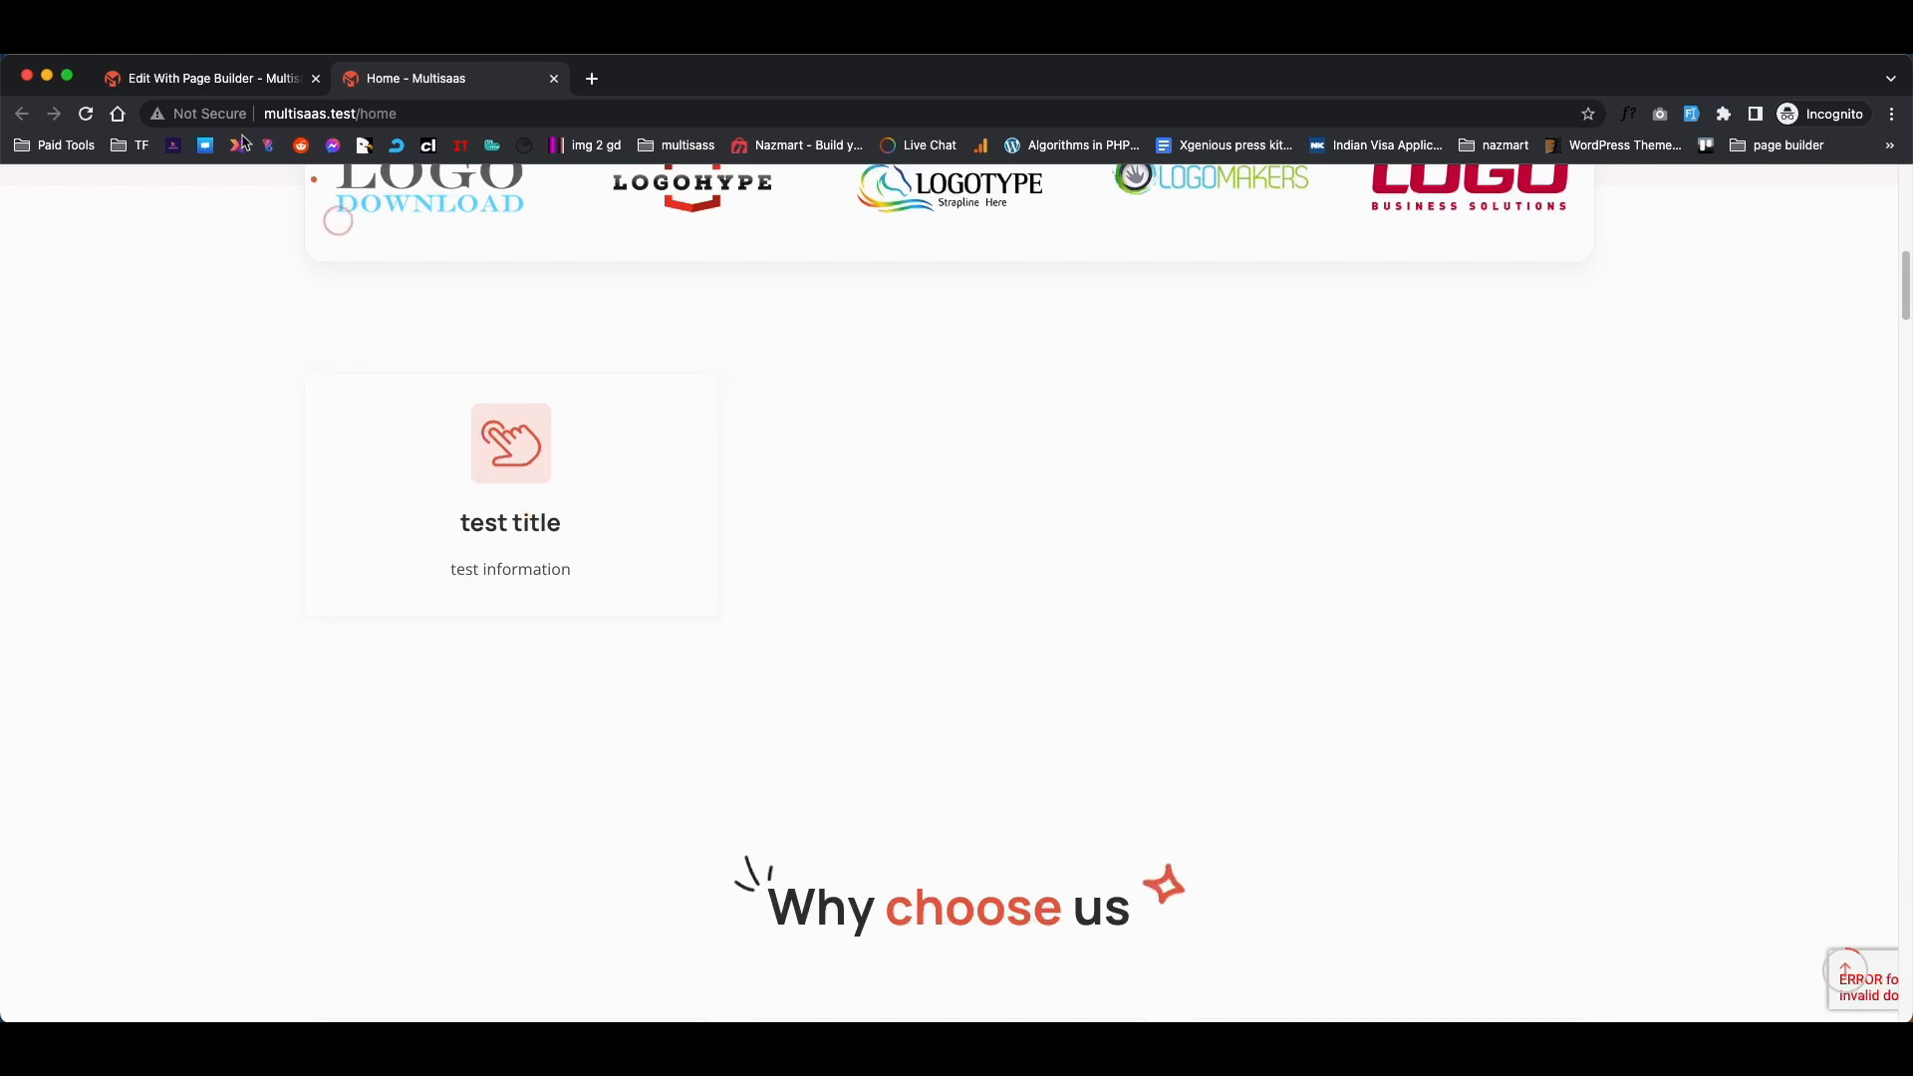
pyautogui.click(231, 85)
# Add a second card to the Contact Cards widget with the title "test title 2" and the information "test information 2".
pyautogui.scroll(-10, 624, 767)
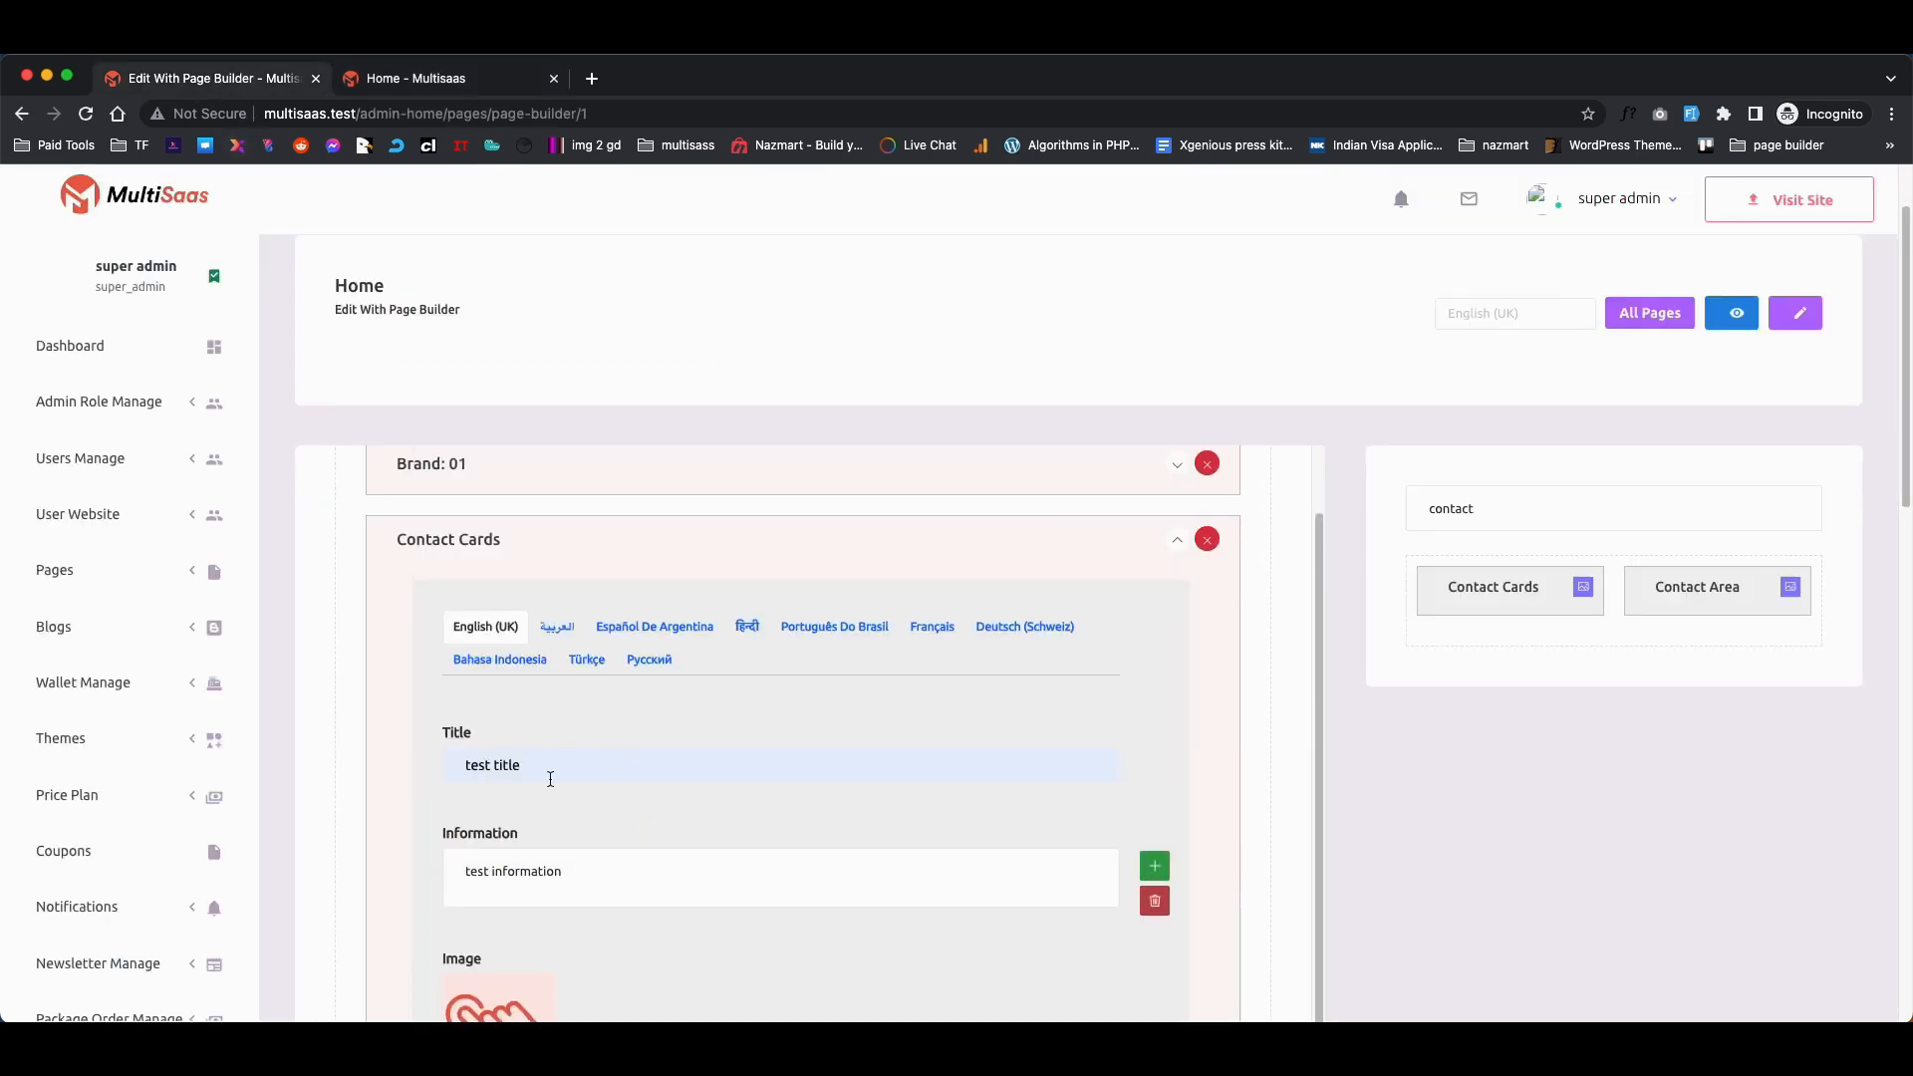
pyautogui.scroll(-1, 797, 753)
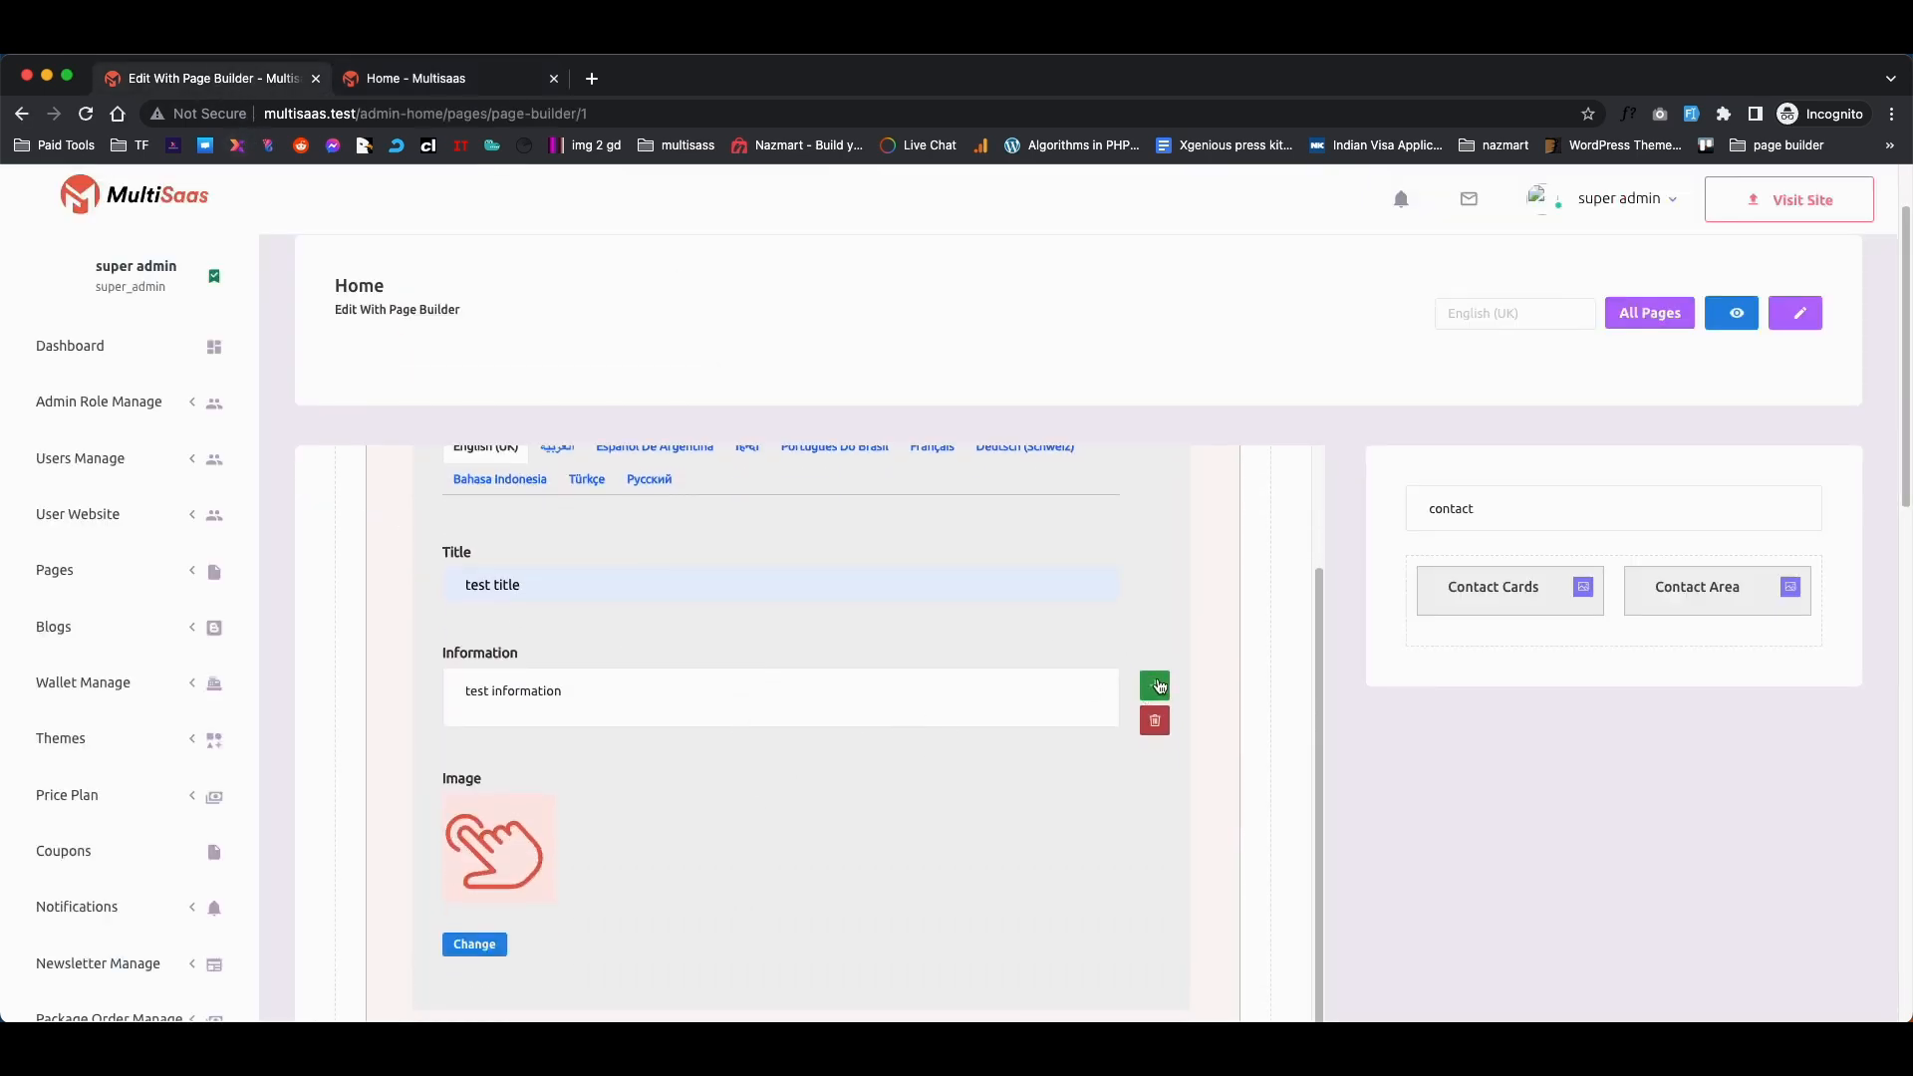
pyautogui.click(1159, 686)
pyautogui.scroll(-2, 525, 788)
pyautogui.click(585, 692)
pyautogui.write('2')
pyautogui.press('Tab')
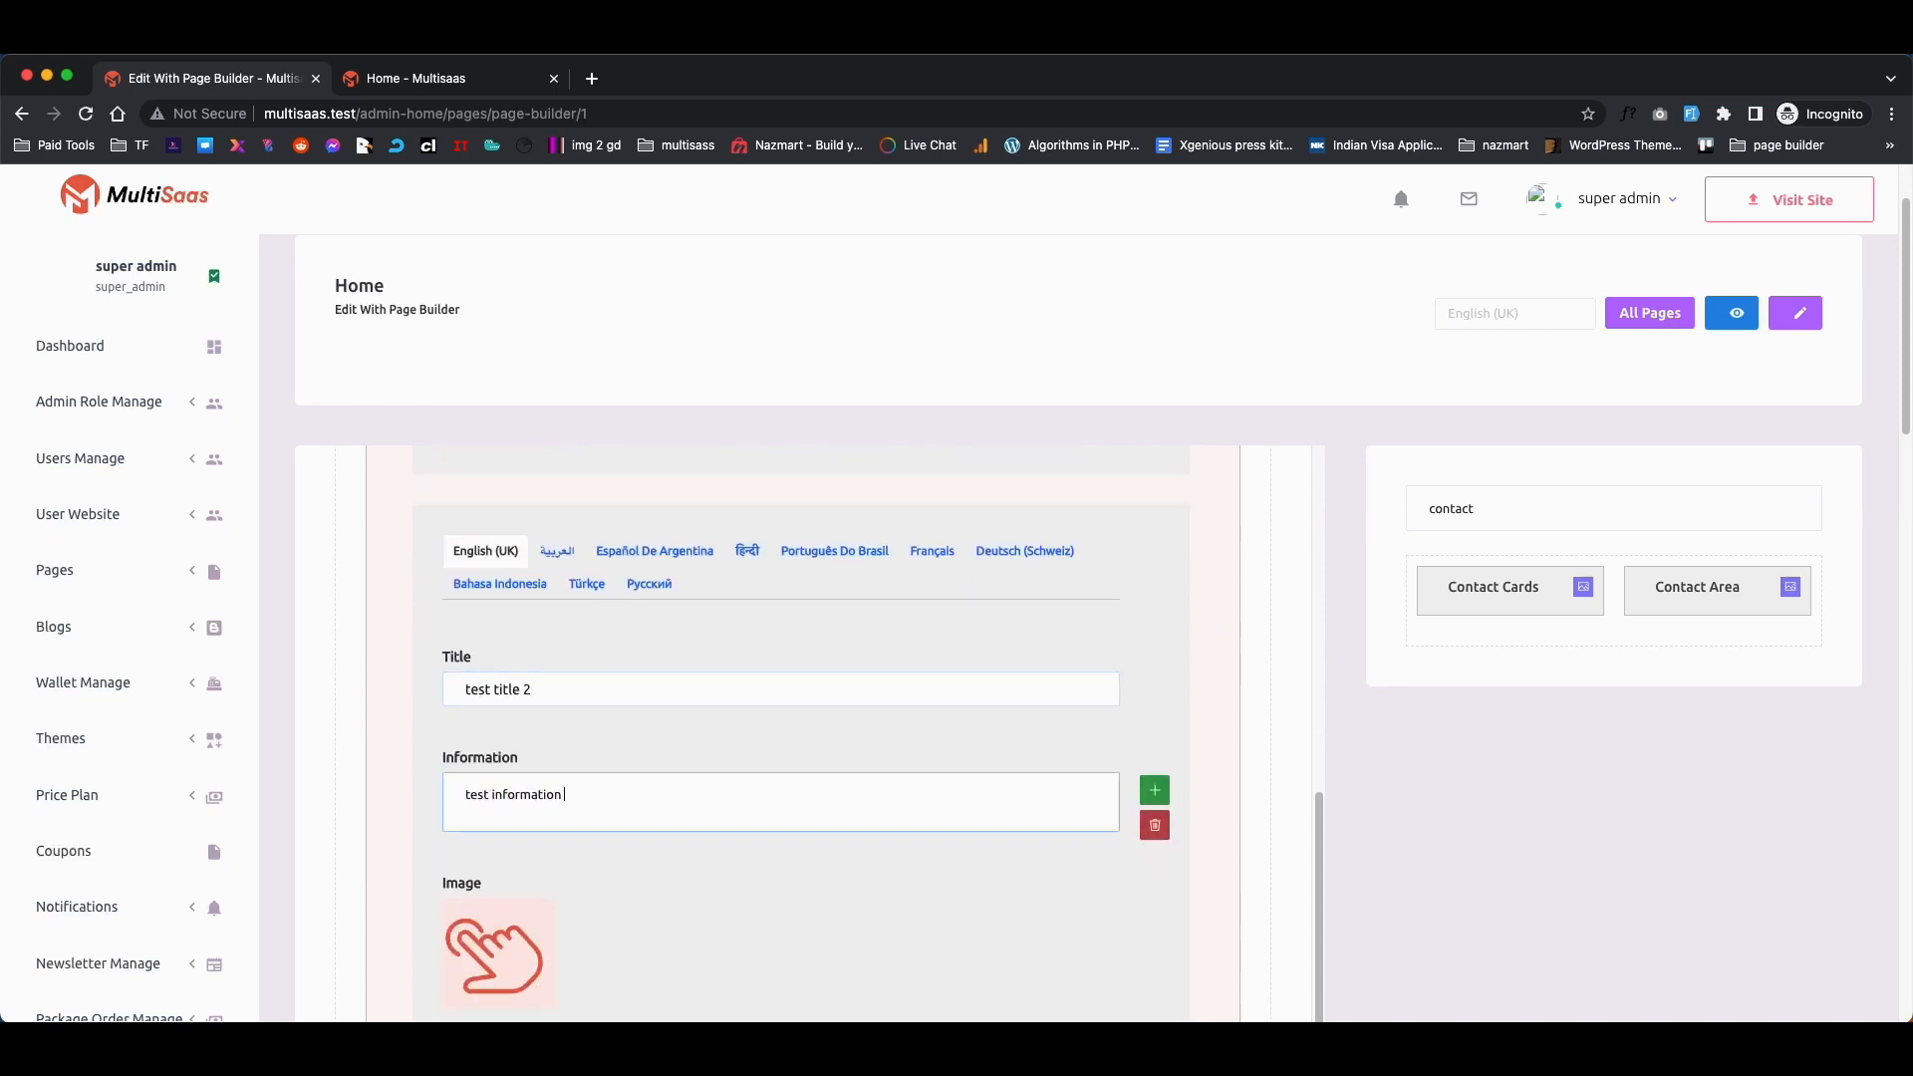
# Change the second contact card's image to the person icon from the media library and save the widget.
pyautogui.scroll(-3, 584, 812)
pyautogui.click(473, 694)
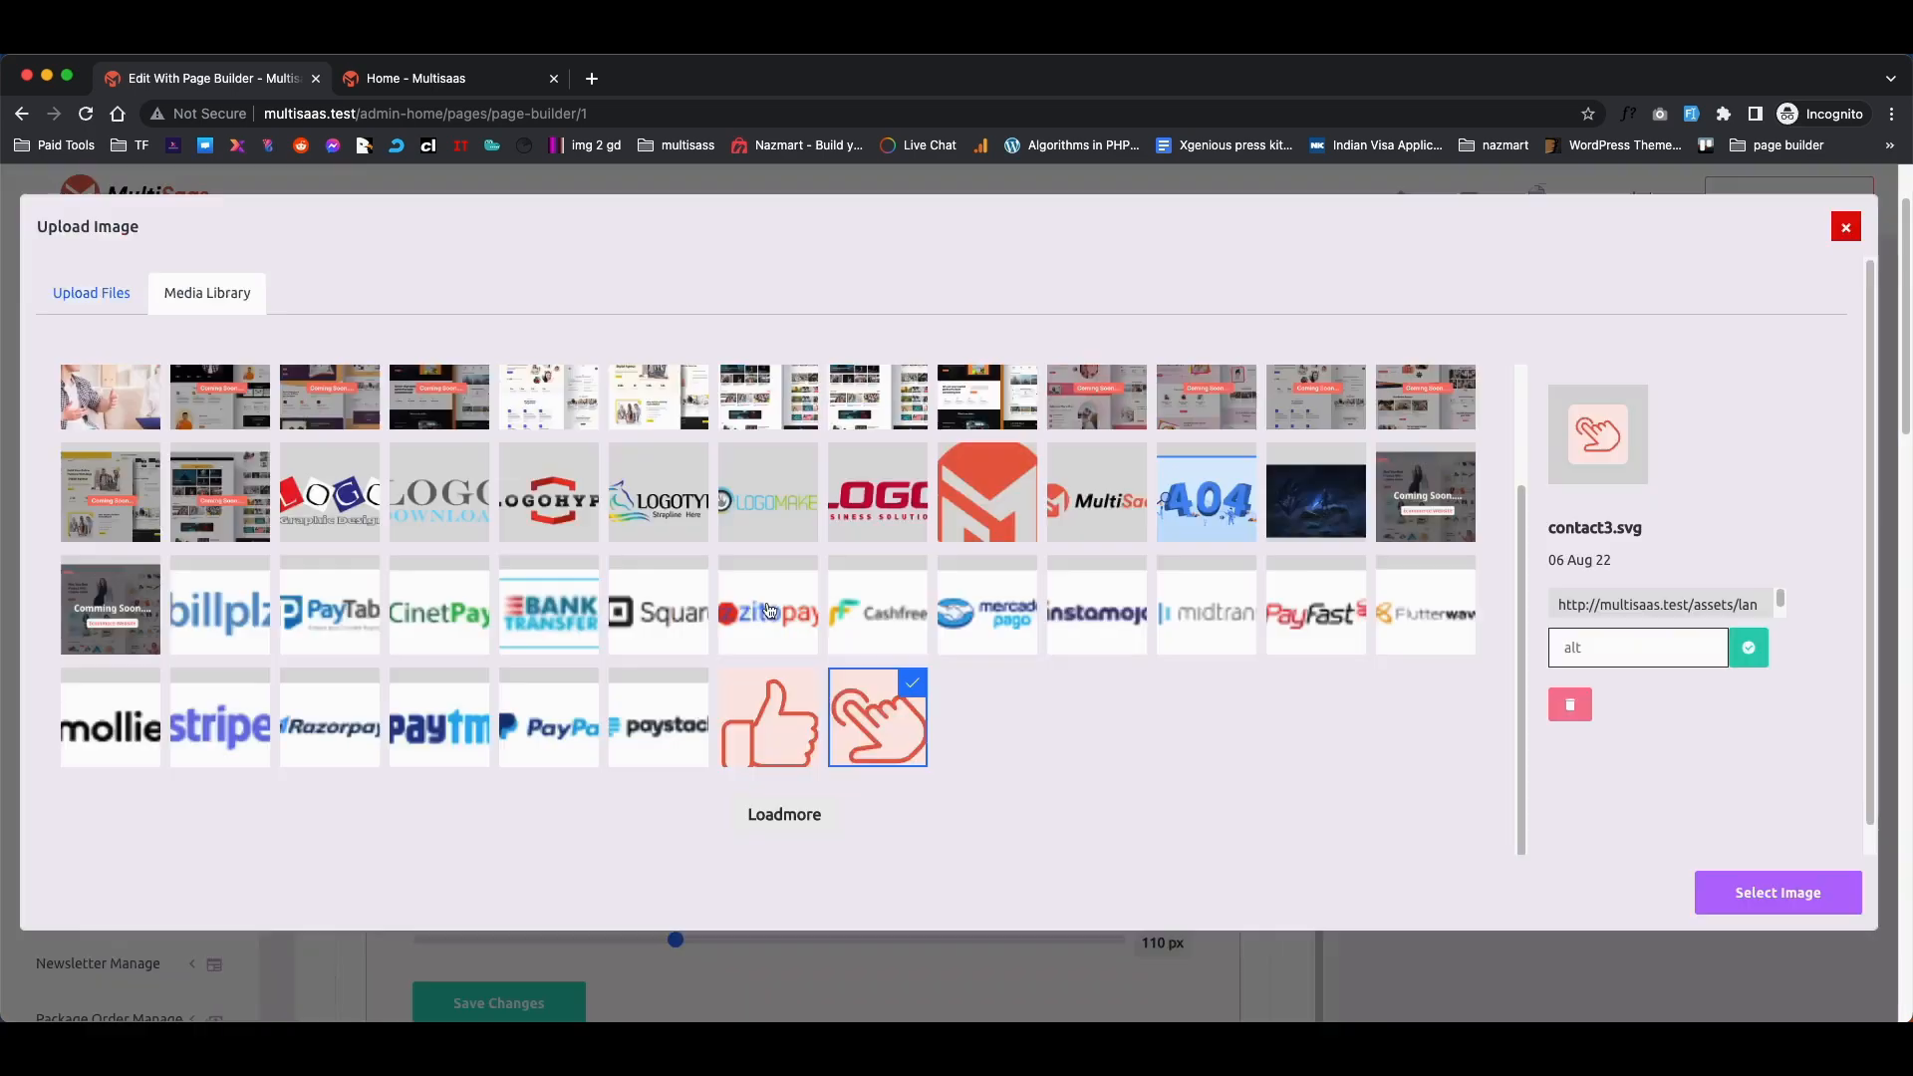
pyautogui.click(770, 649)
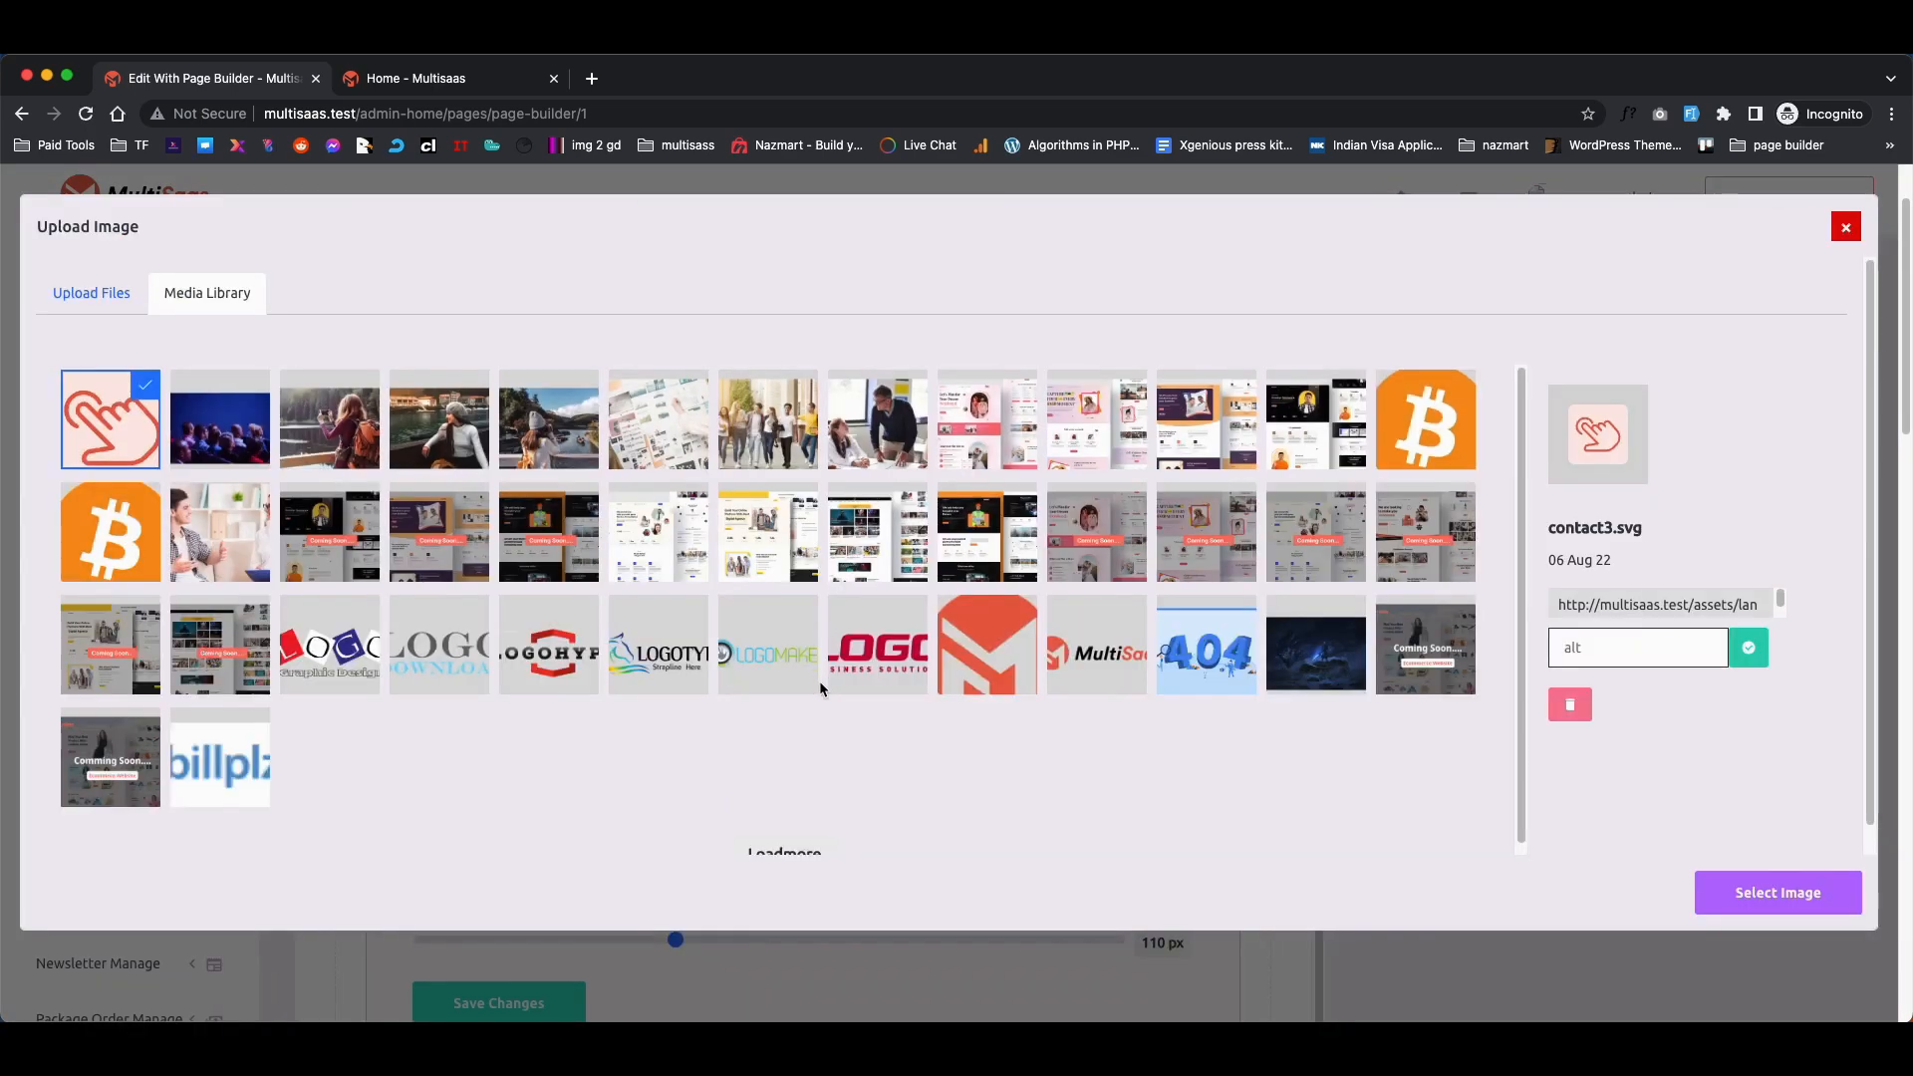
pyautogui.scroll(-1, 819, 680)
pyautogui.click(809, 814)
pyautogui.scroll(-1, 943, 661)
pyautogui.click(961, 707)
pyautogui.click(1779, 893)
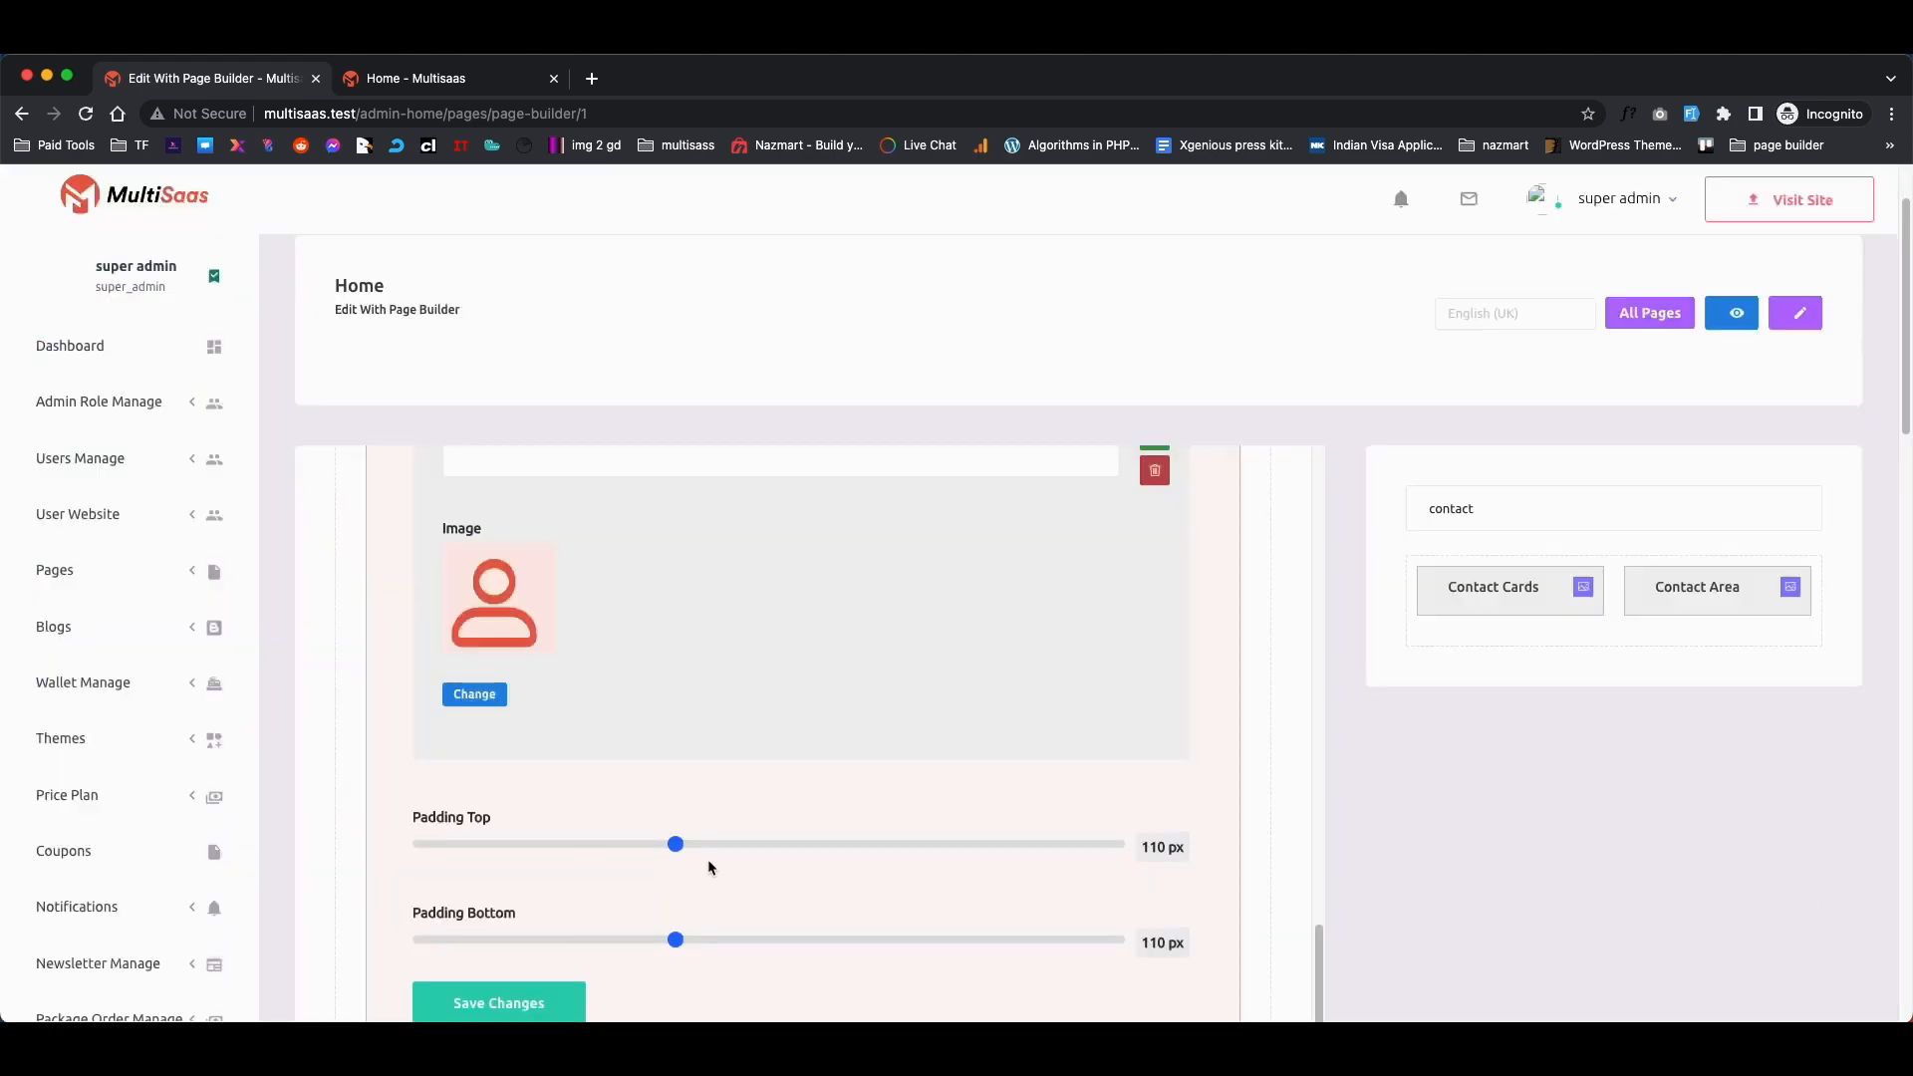
pyautogui.scroll(-2, 707, 859)
pyautogui.click(524, 842)
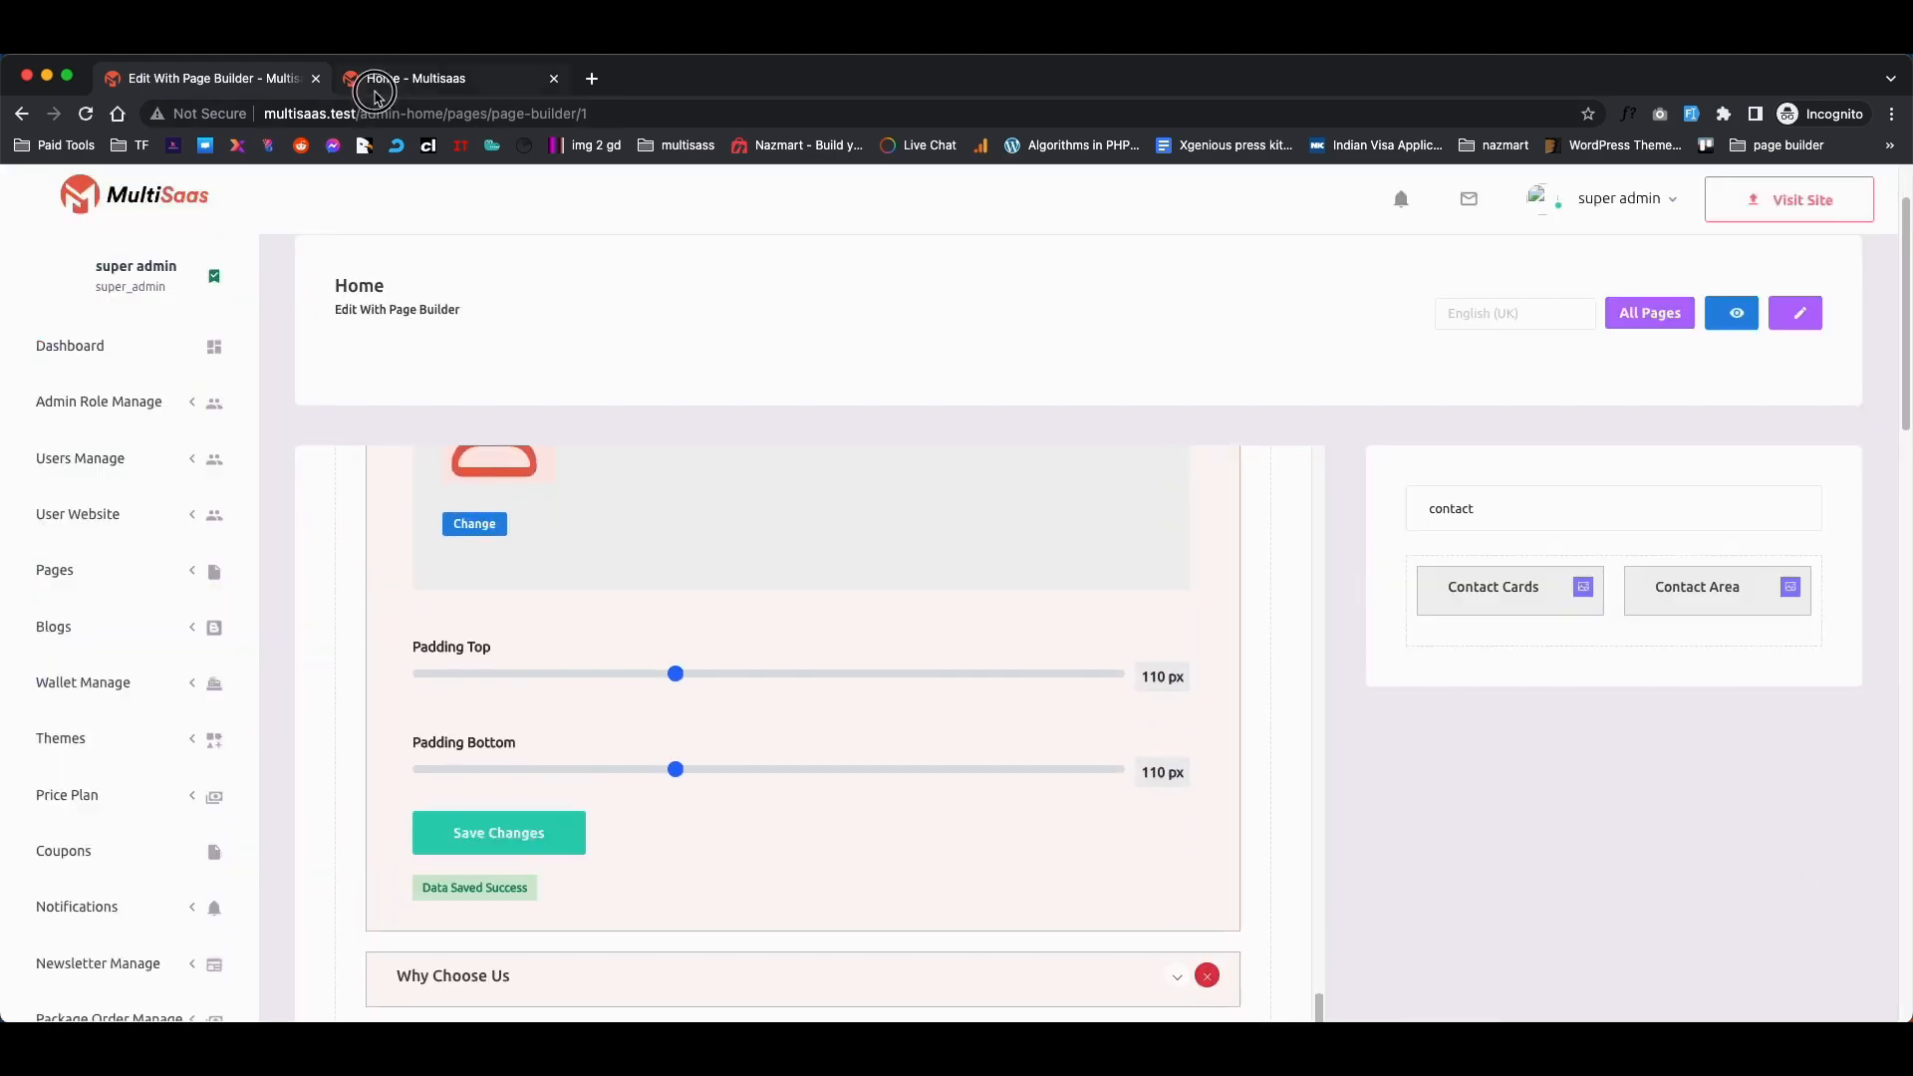
# Reload the Home page in the frontend and examine both contact cards and the sections around them.
pyautogui.click(418, 78)
pyautogui.rightClick(179, 353)
pyautogui.click(231, 403)
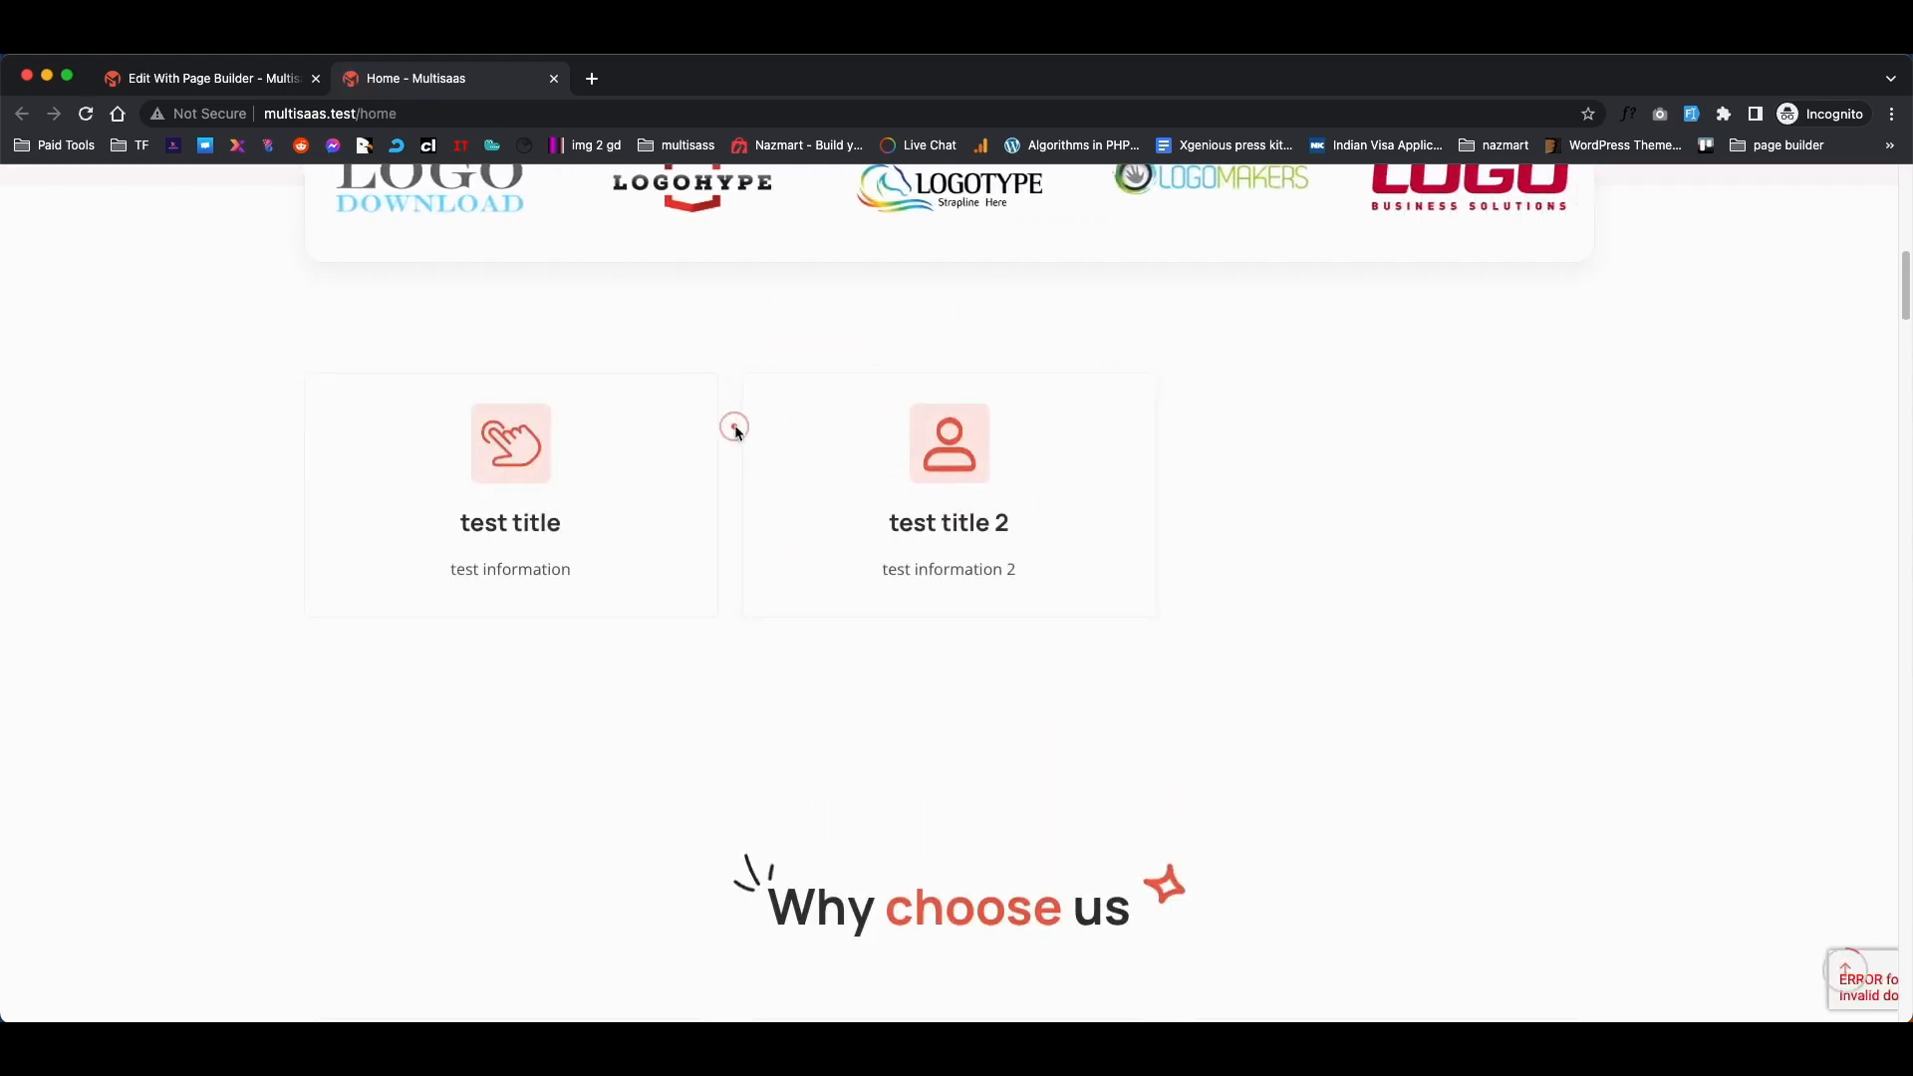
pyautogui.scroll(5, 877, 478)
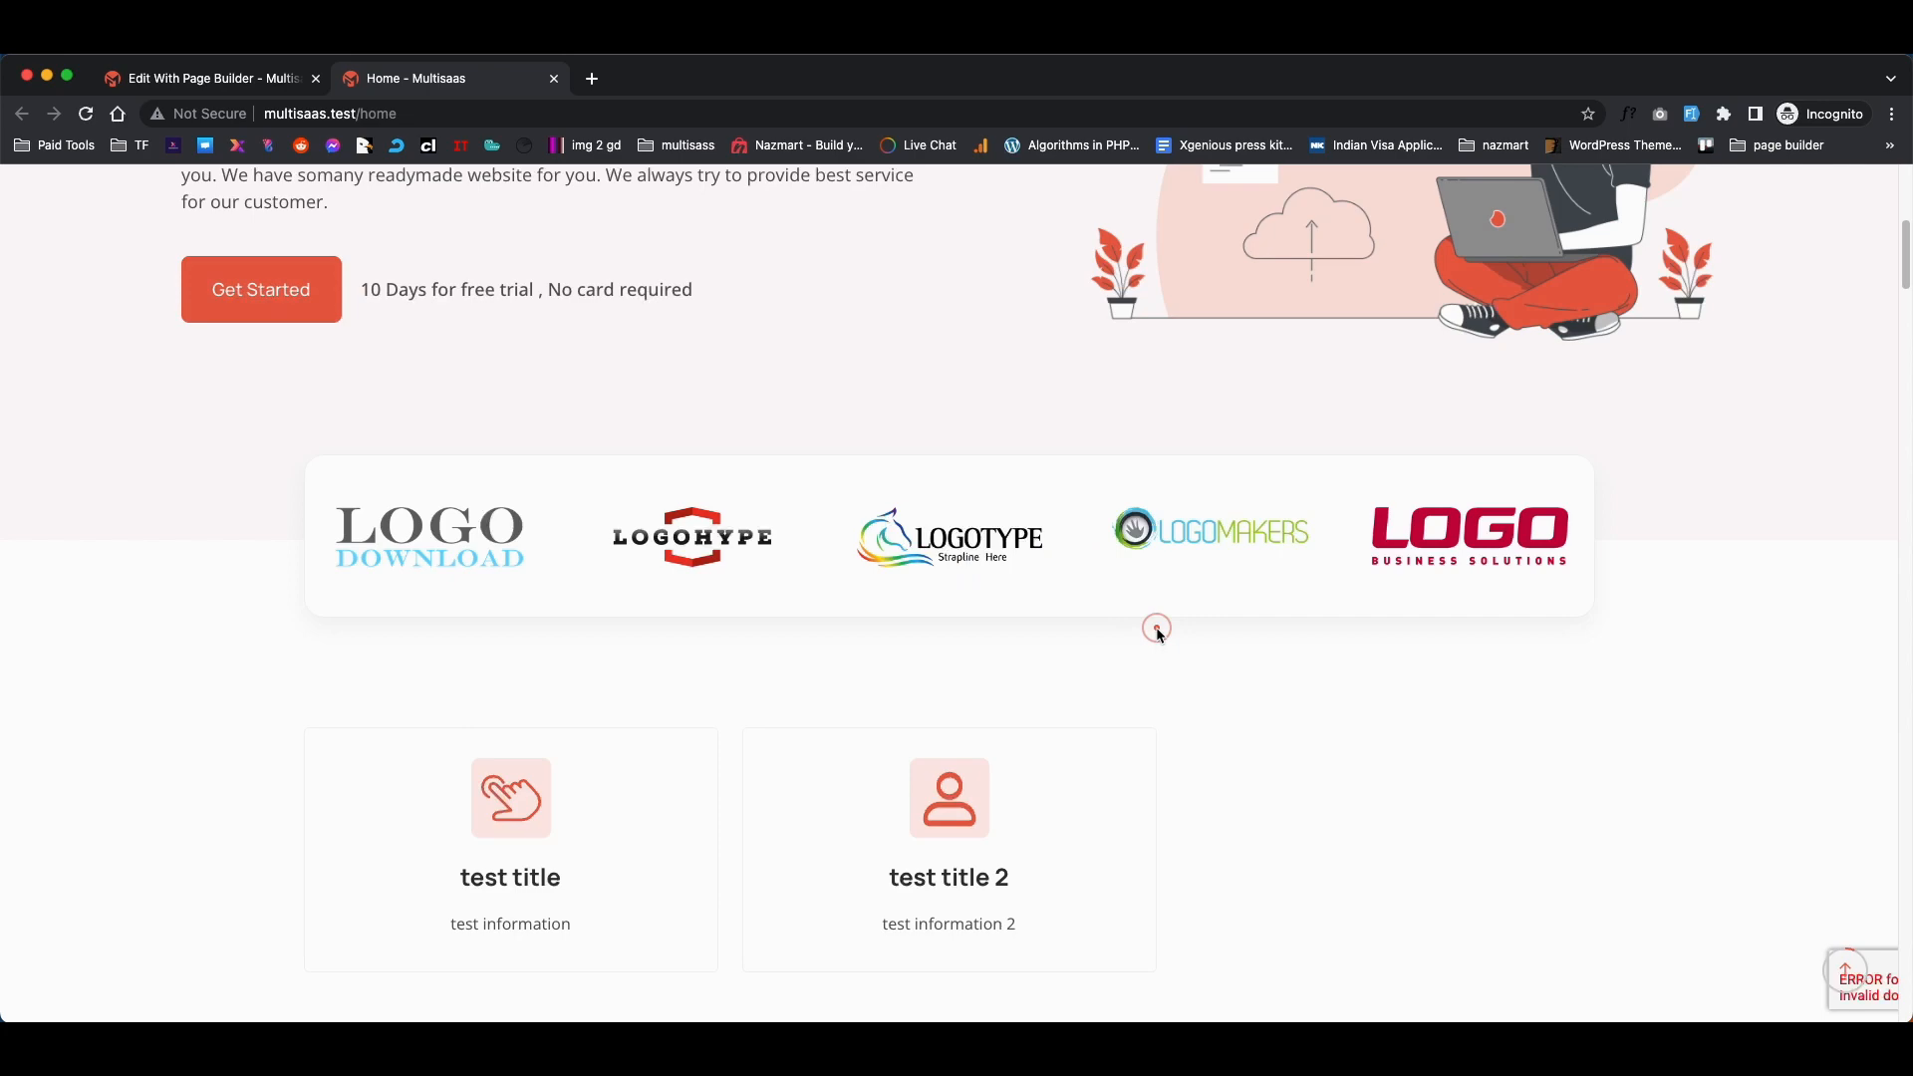
pyautogui.scroll(-5, 1158, 633)
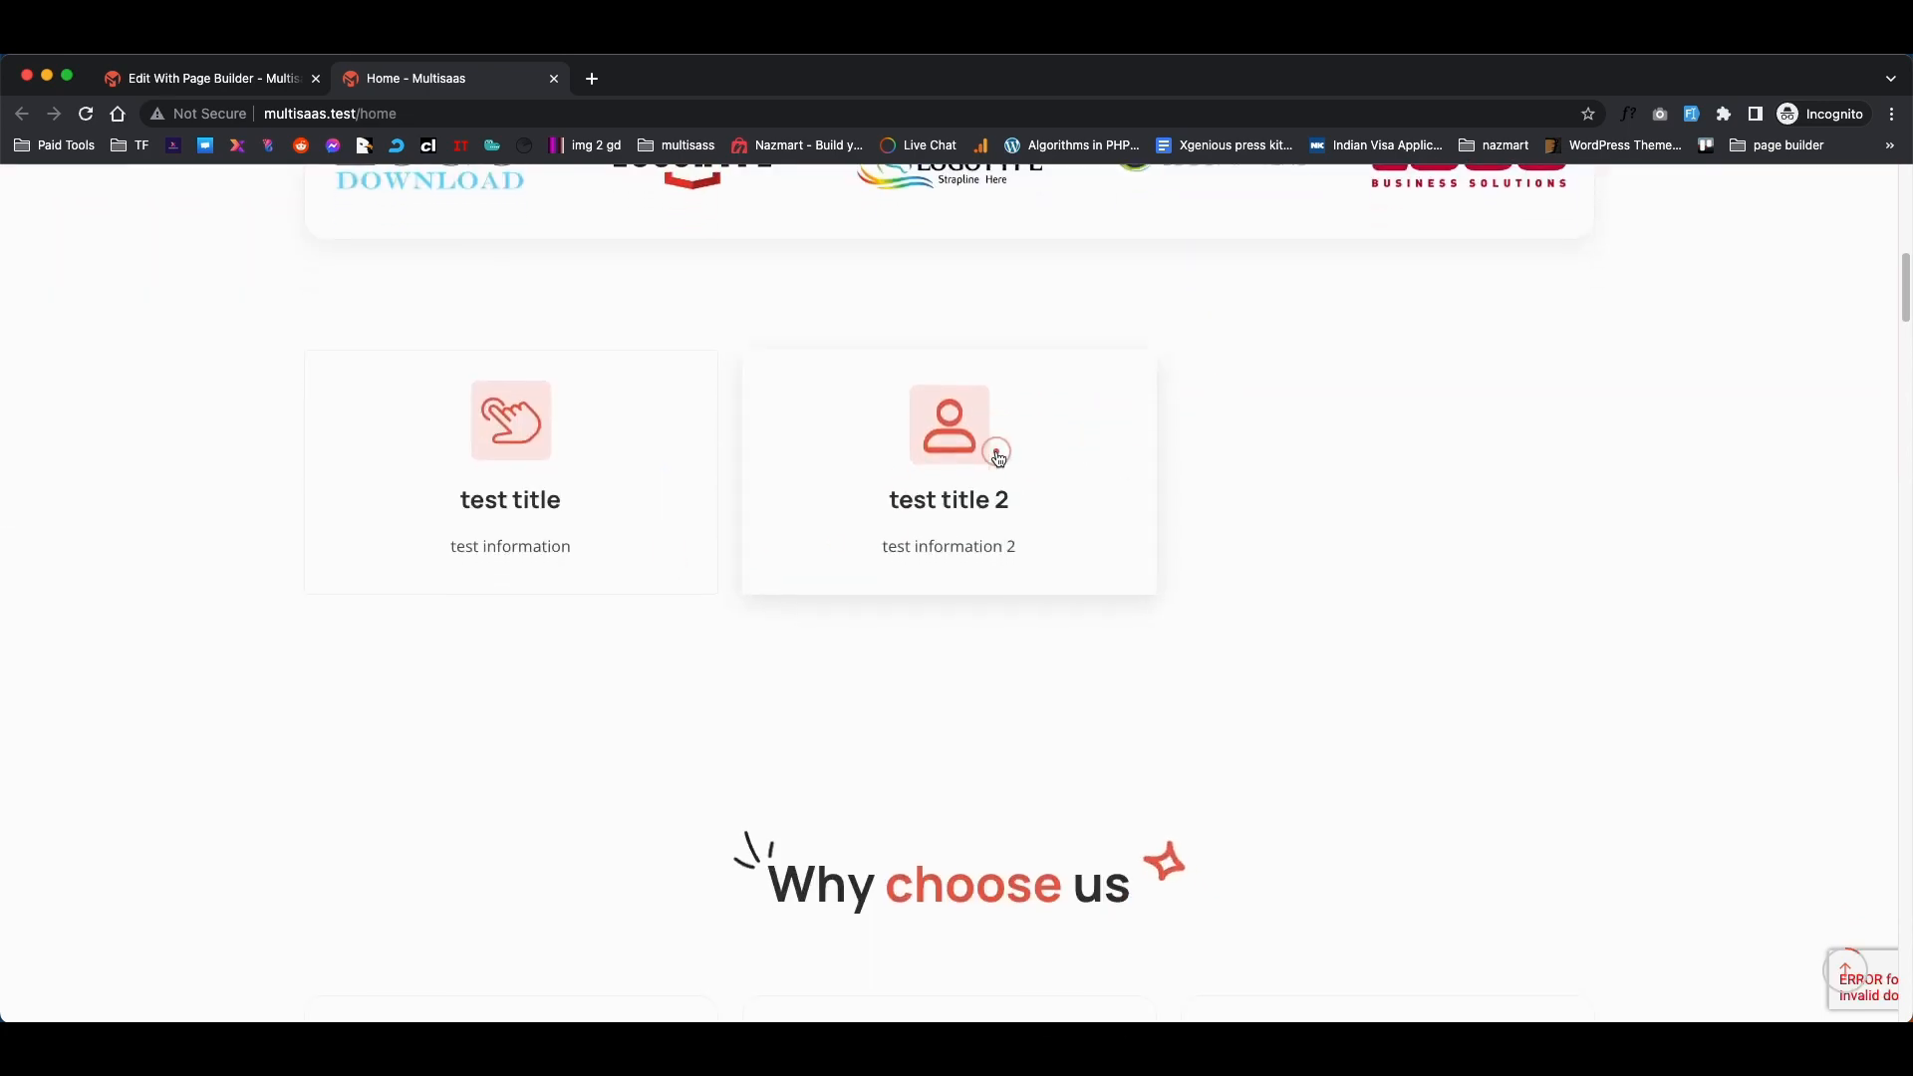
pyautogui.scroll(-5, 1255, 479)
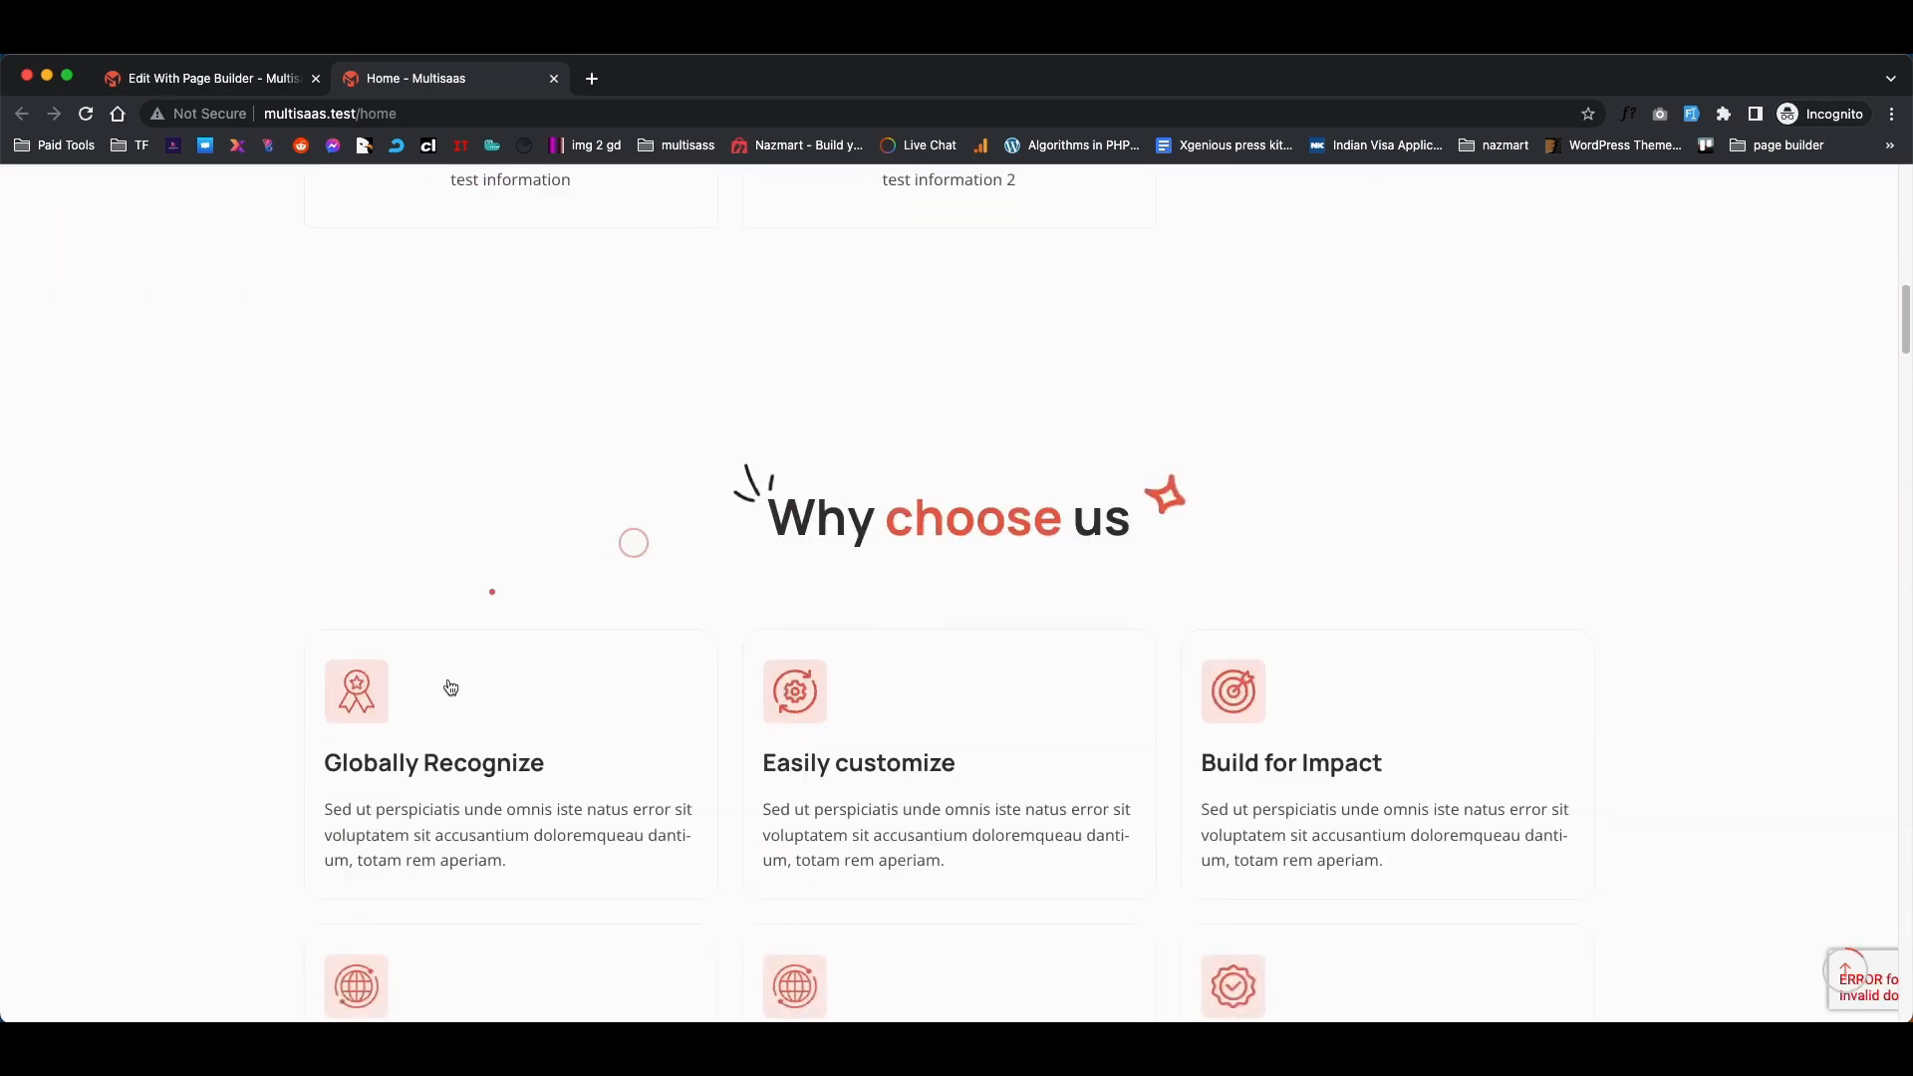
# Examine where the contact cards sit between the brand logos and the "Why choose us" section on the frontend Home page.
pyautogui.scroll(8, 772, 350)
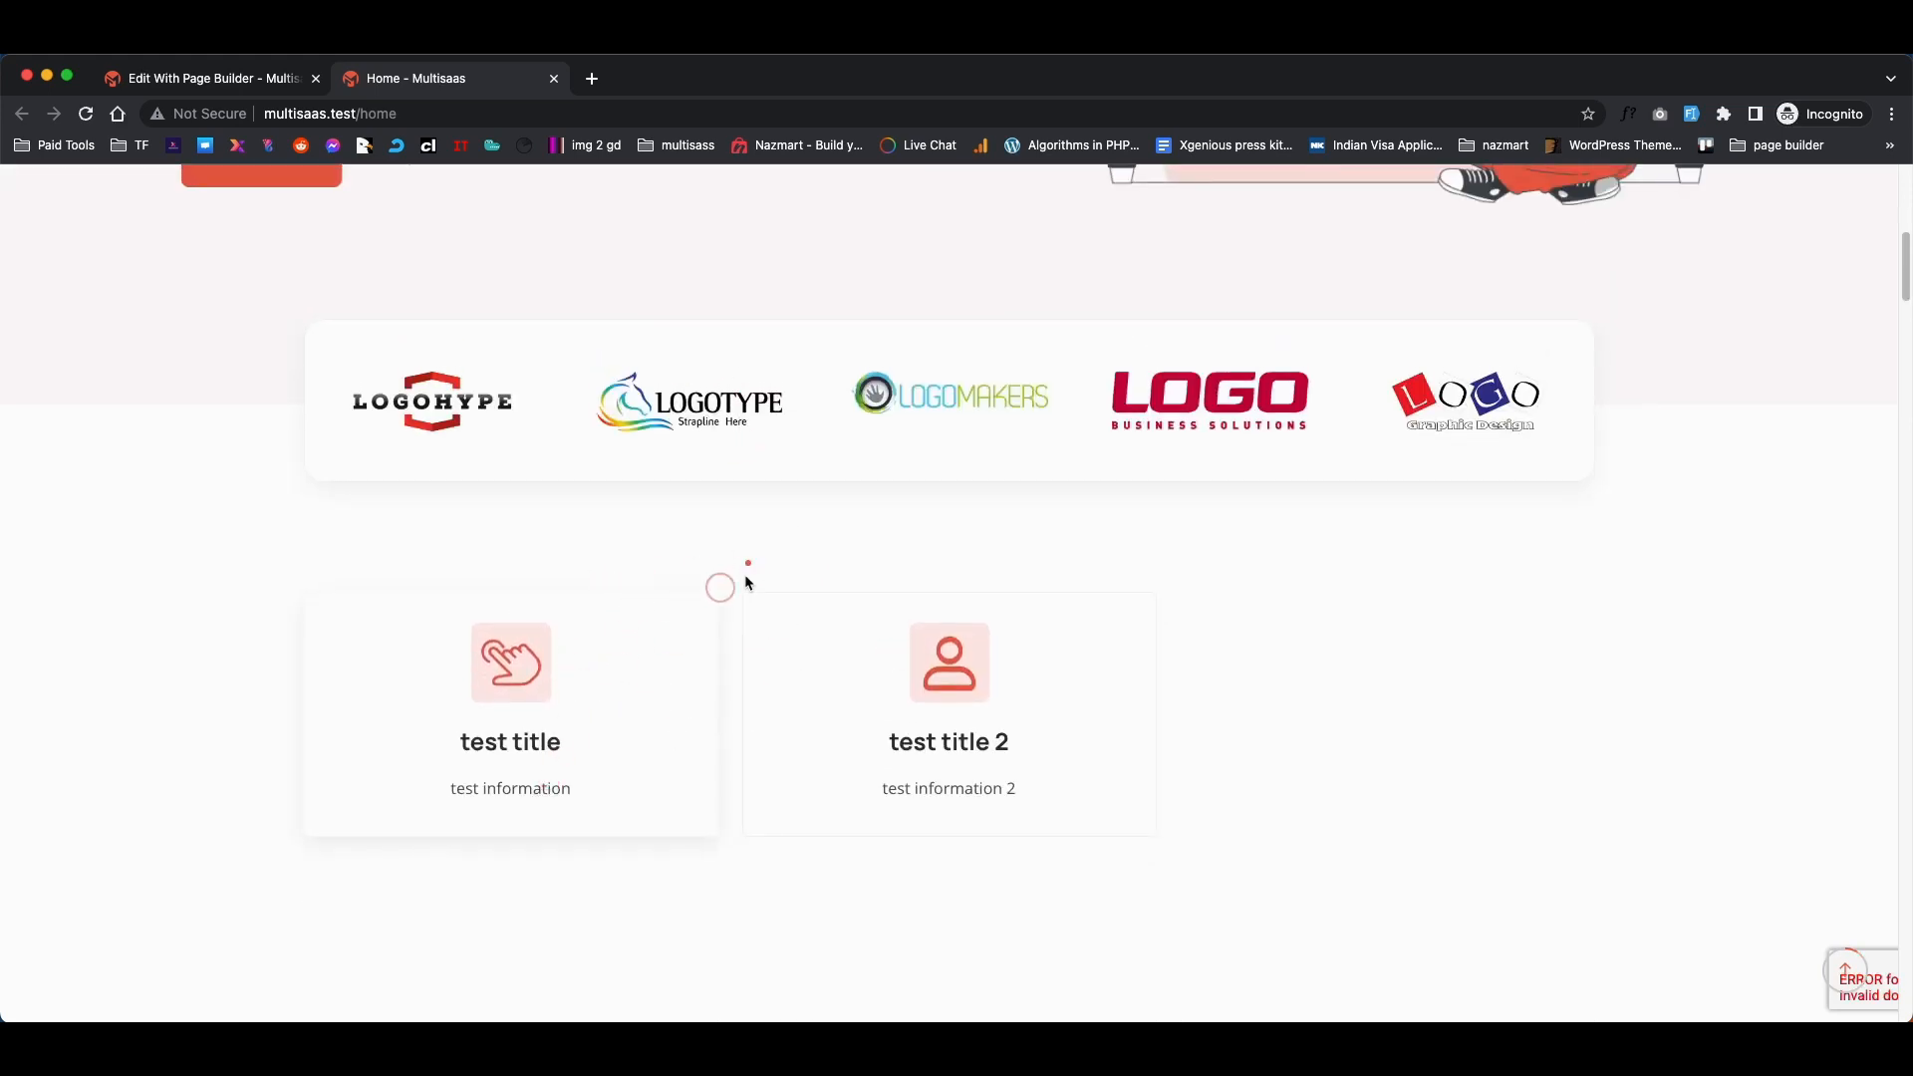
pyautogui.scroll(-7, 1067, 611)
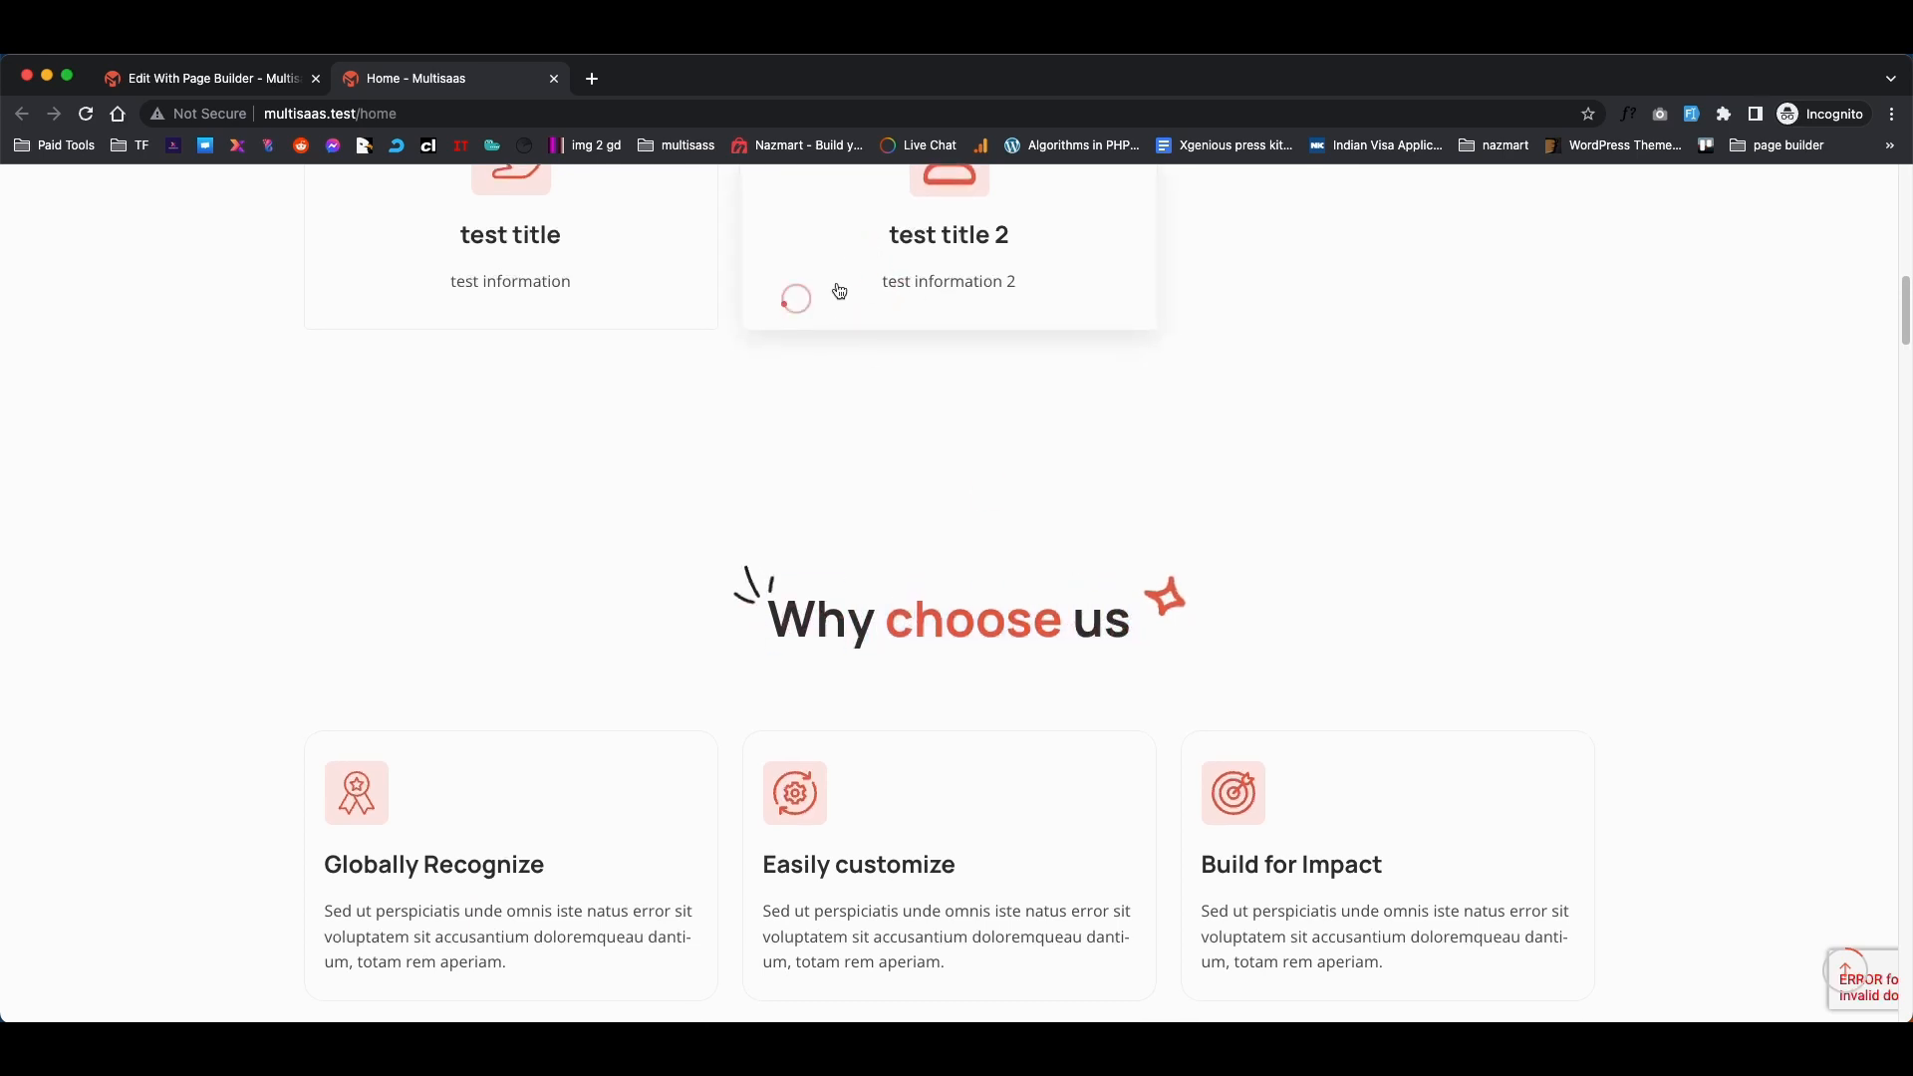
pyautogui.moveTo(1104, 625); pyautogui.dragTo(1272, 633)
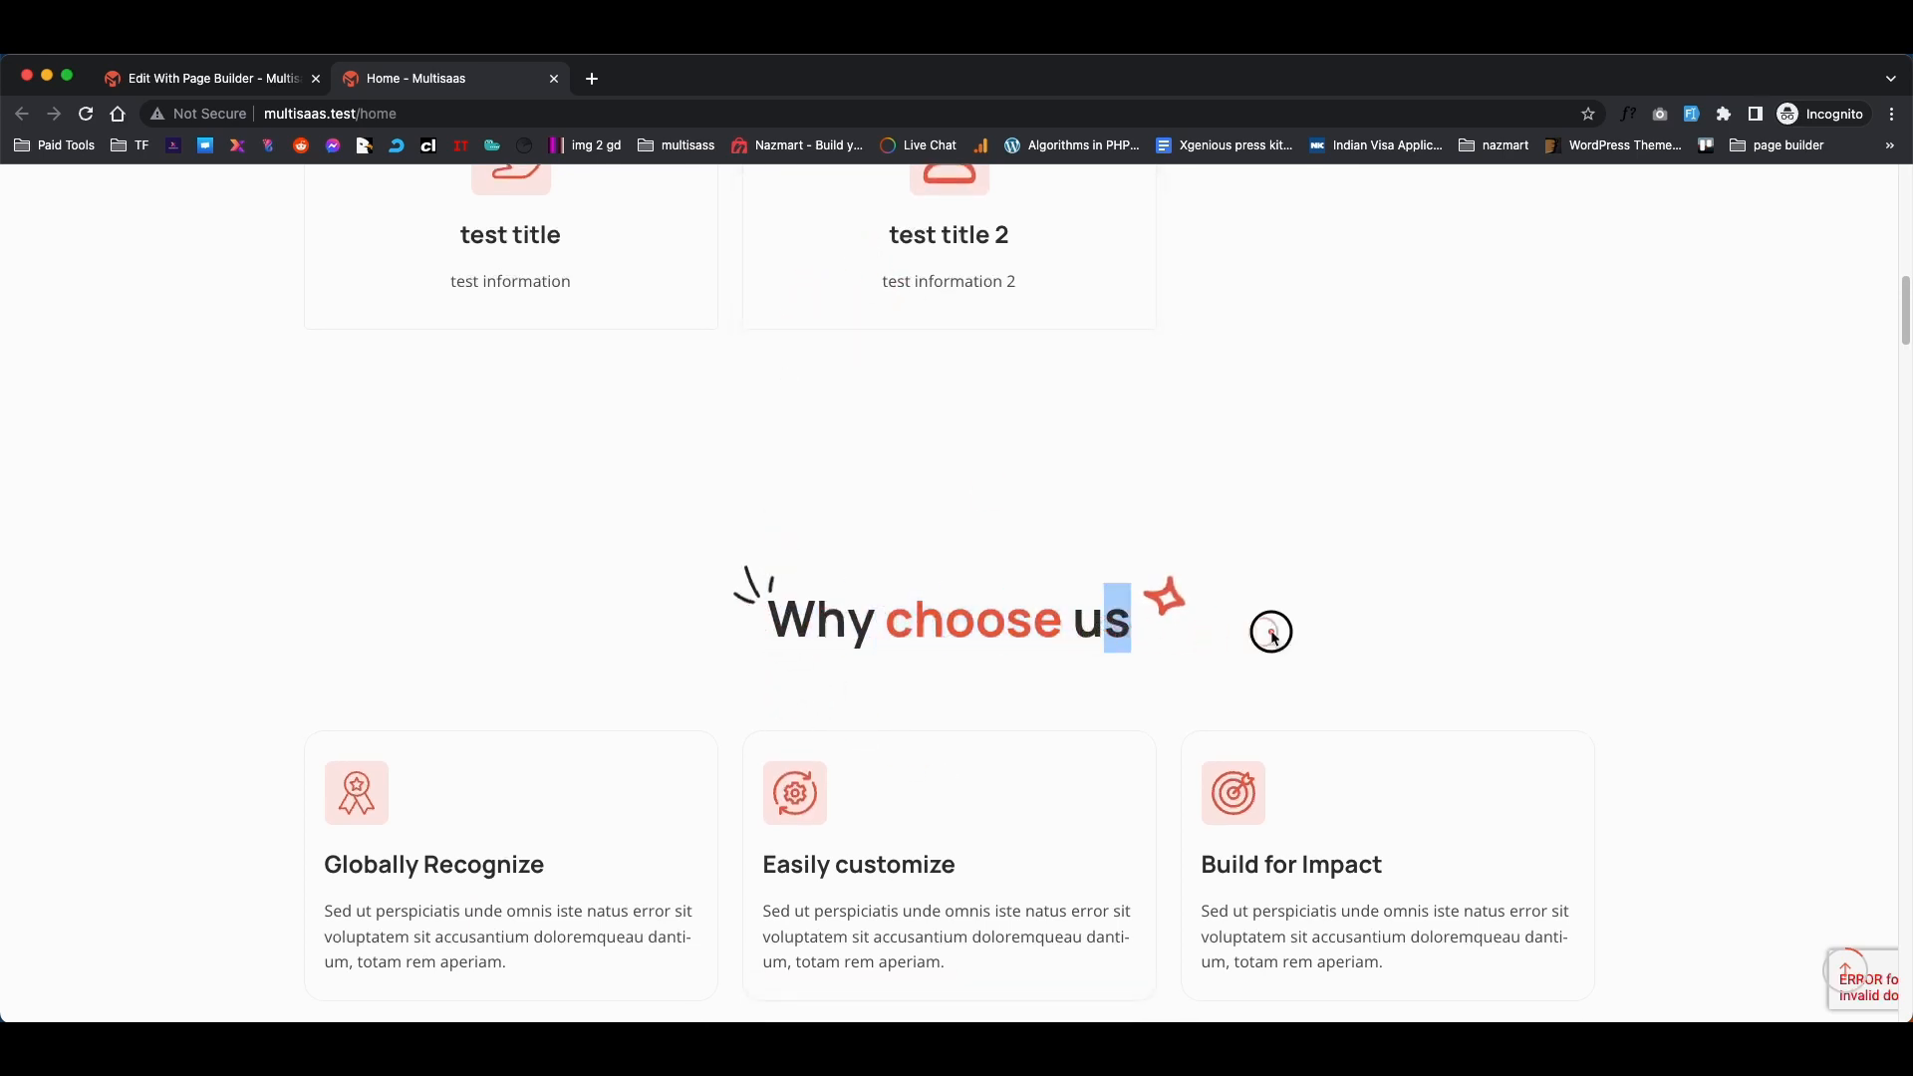
pyautogui.click(1271, 634)
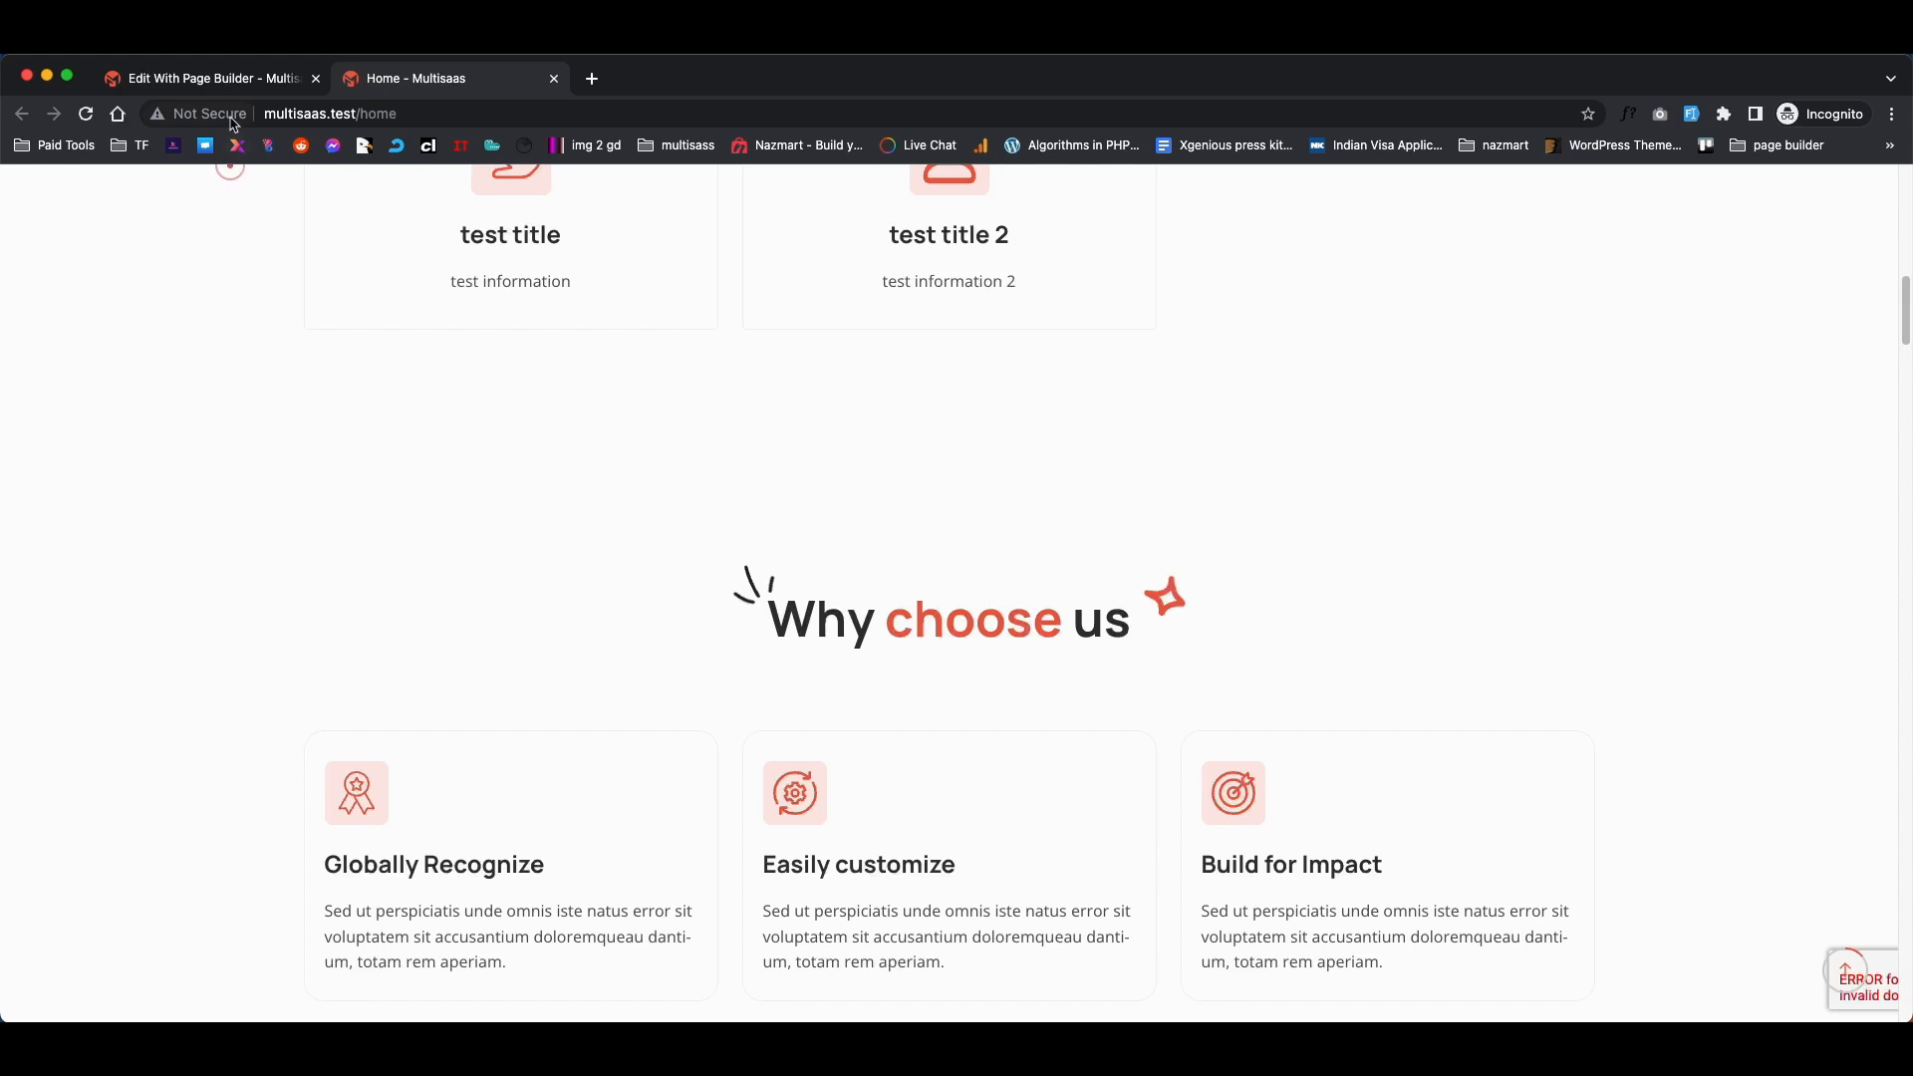
# Collapse the Contact Cards widget in the Home page builder and move it directly below the Why Choose Us widget.
pyautogui.click(272, 89)
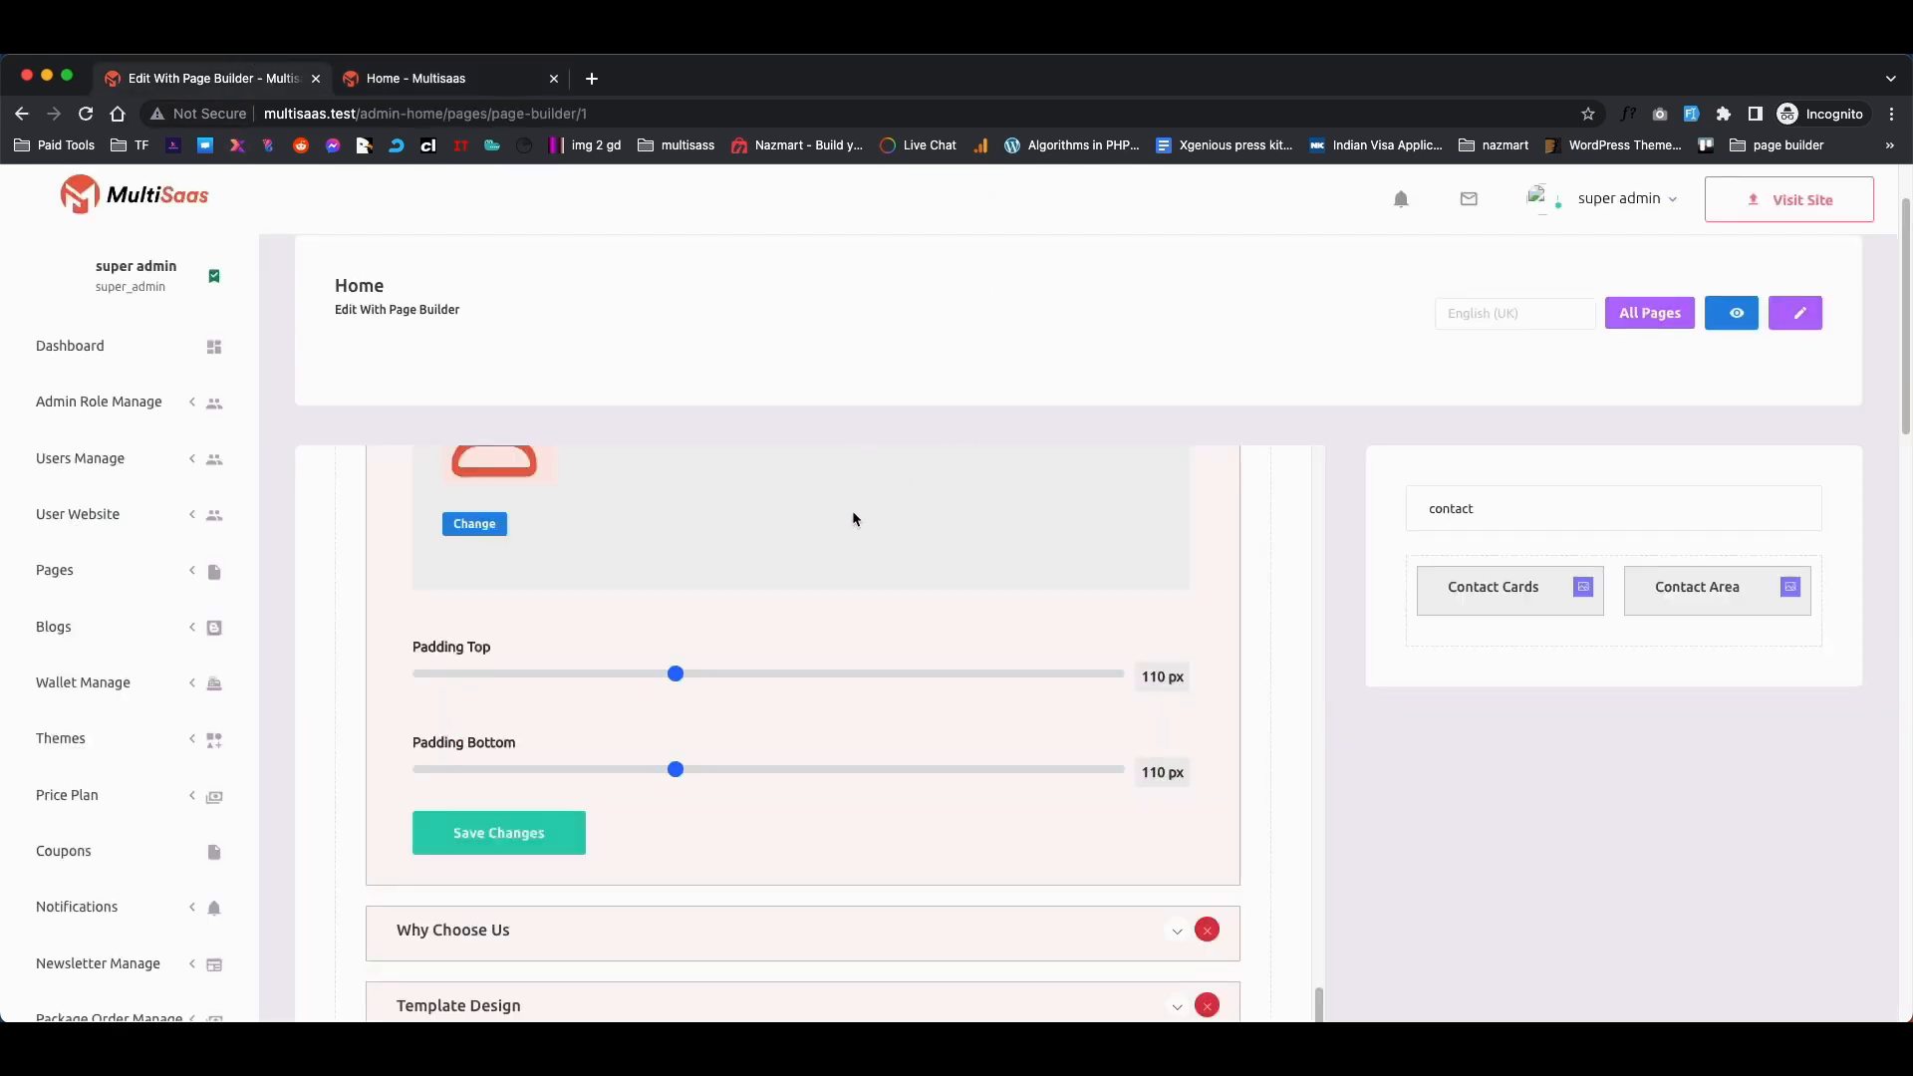
pyautogui.scroll(5, 1090, 645)
pyautogui.scroll(10, 1136, 732)
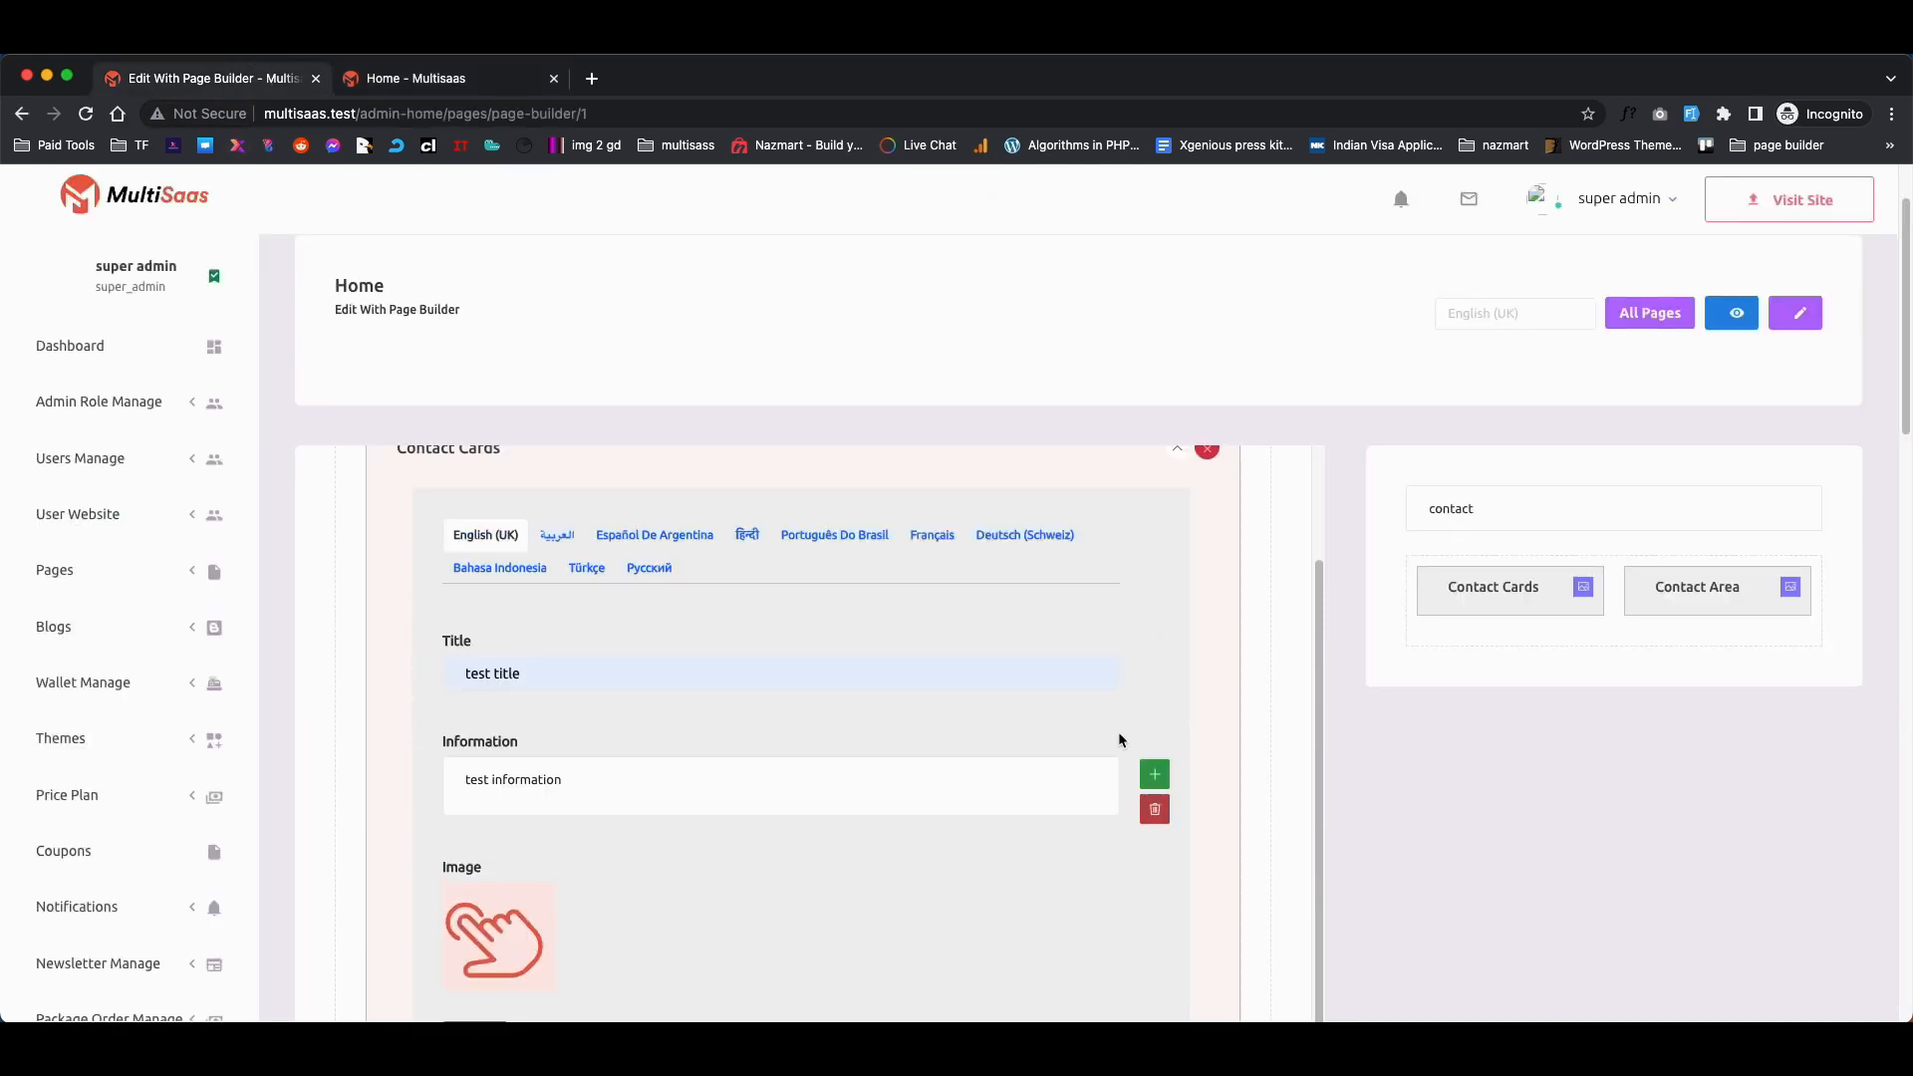
pyautogui.click(1177, 568)
pyautogui.moveTo(478, 559); pyautogui.dragTo(485, 648)
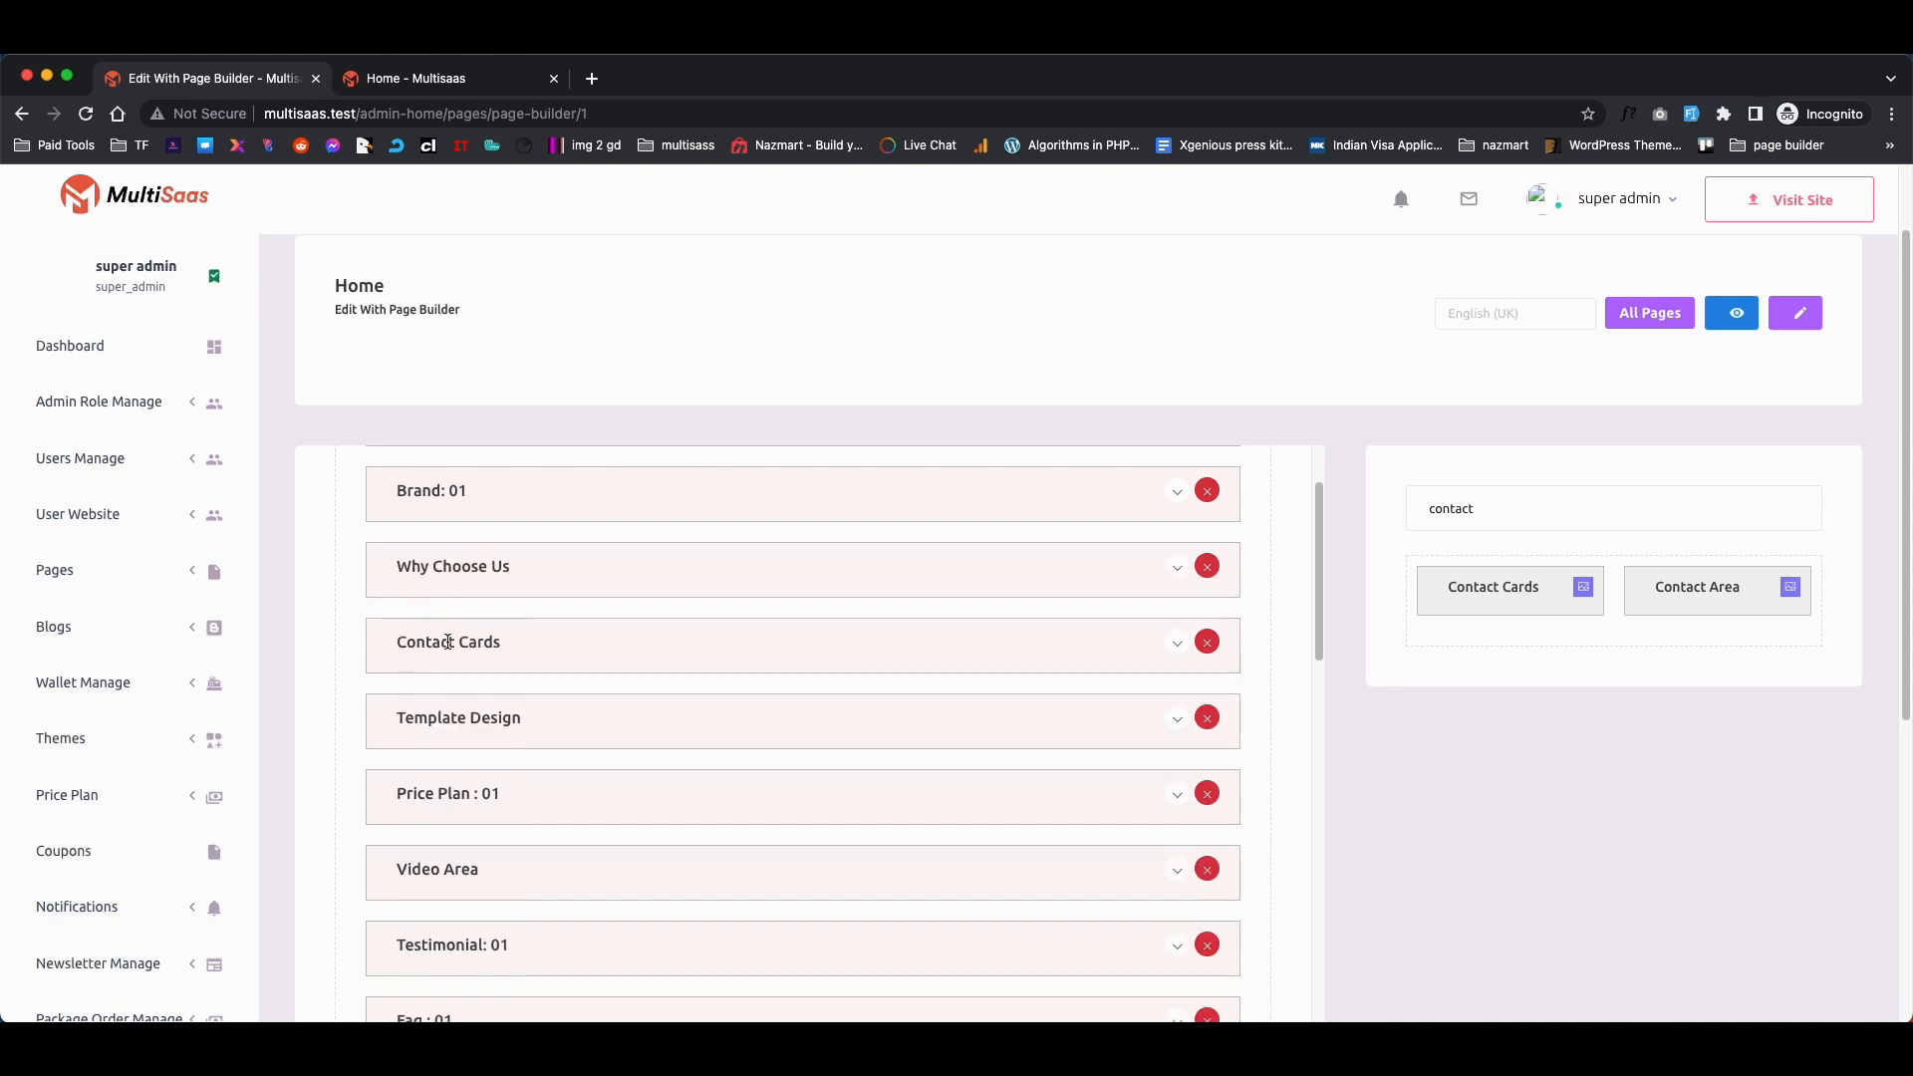
# Reload the frontend Home page and check the contact cards' position relative to the "Why choose us" and templates sections.
pyautogui.click(423, 90)
pyautogui.rightClick(1196, 376)
pyautogui.click(1233, 431)
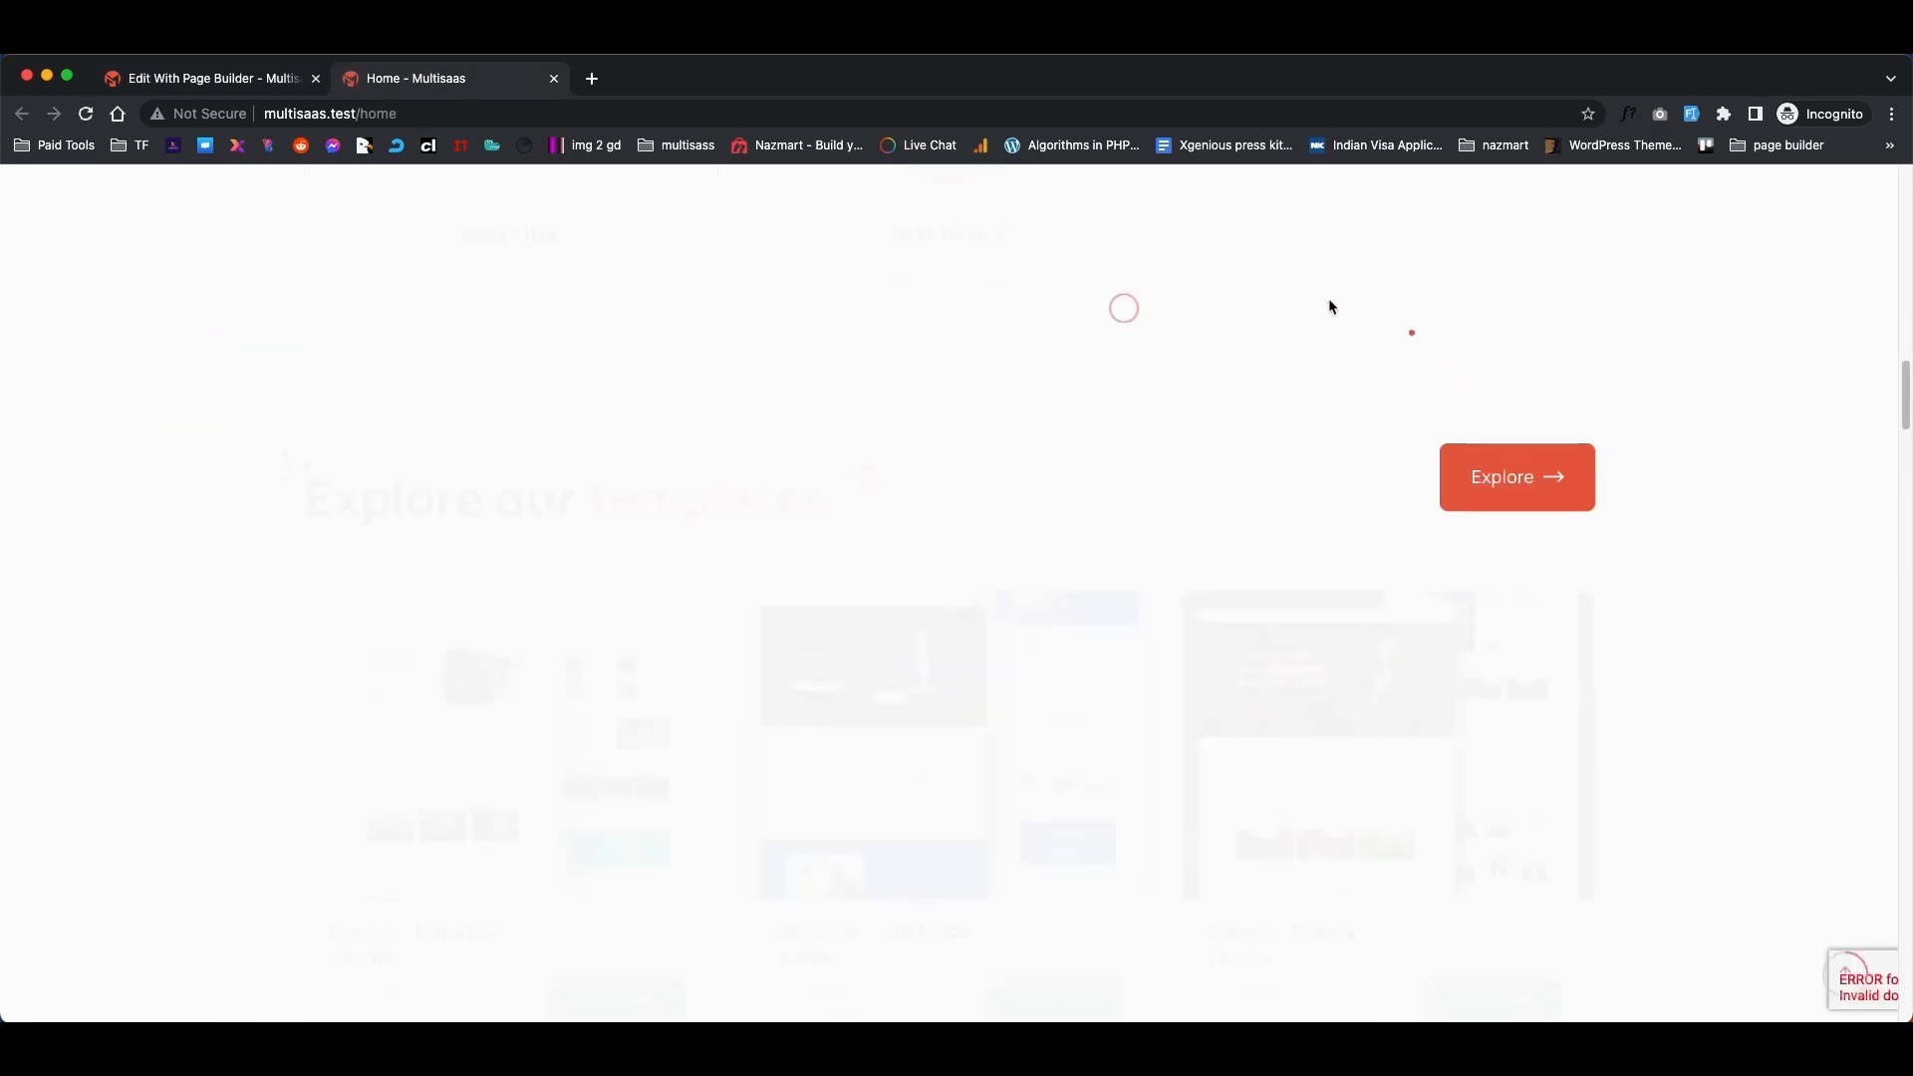
pyautogui.scroll(15, 1245, 296)
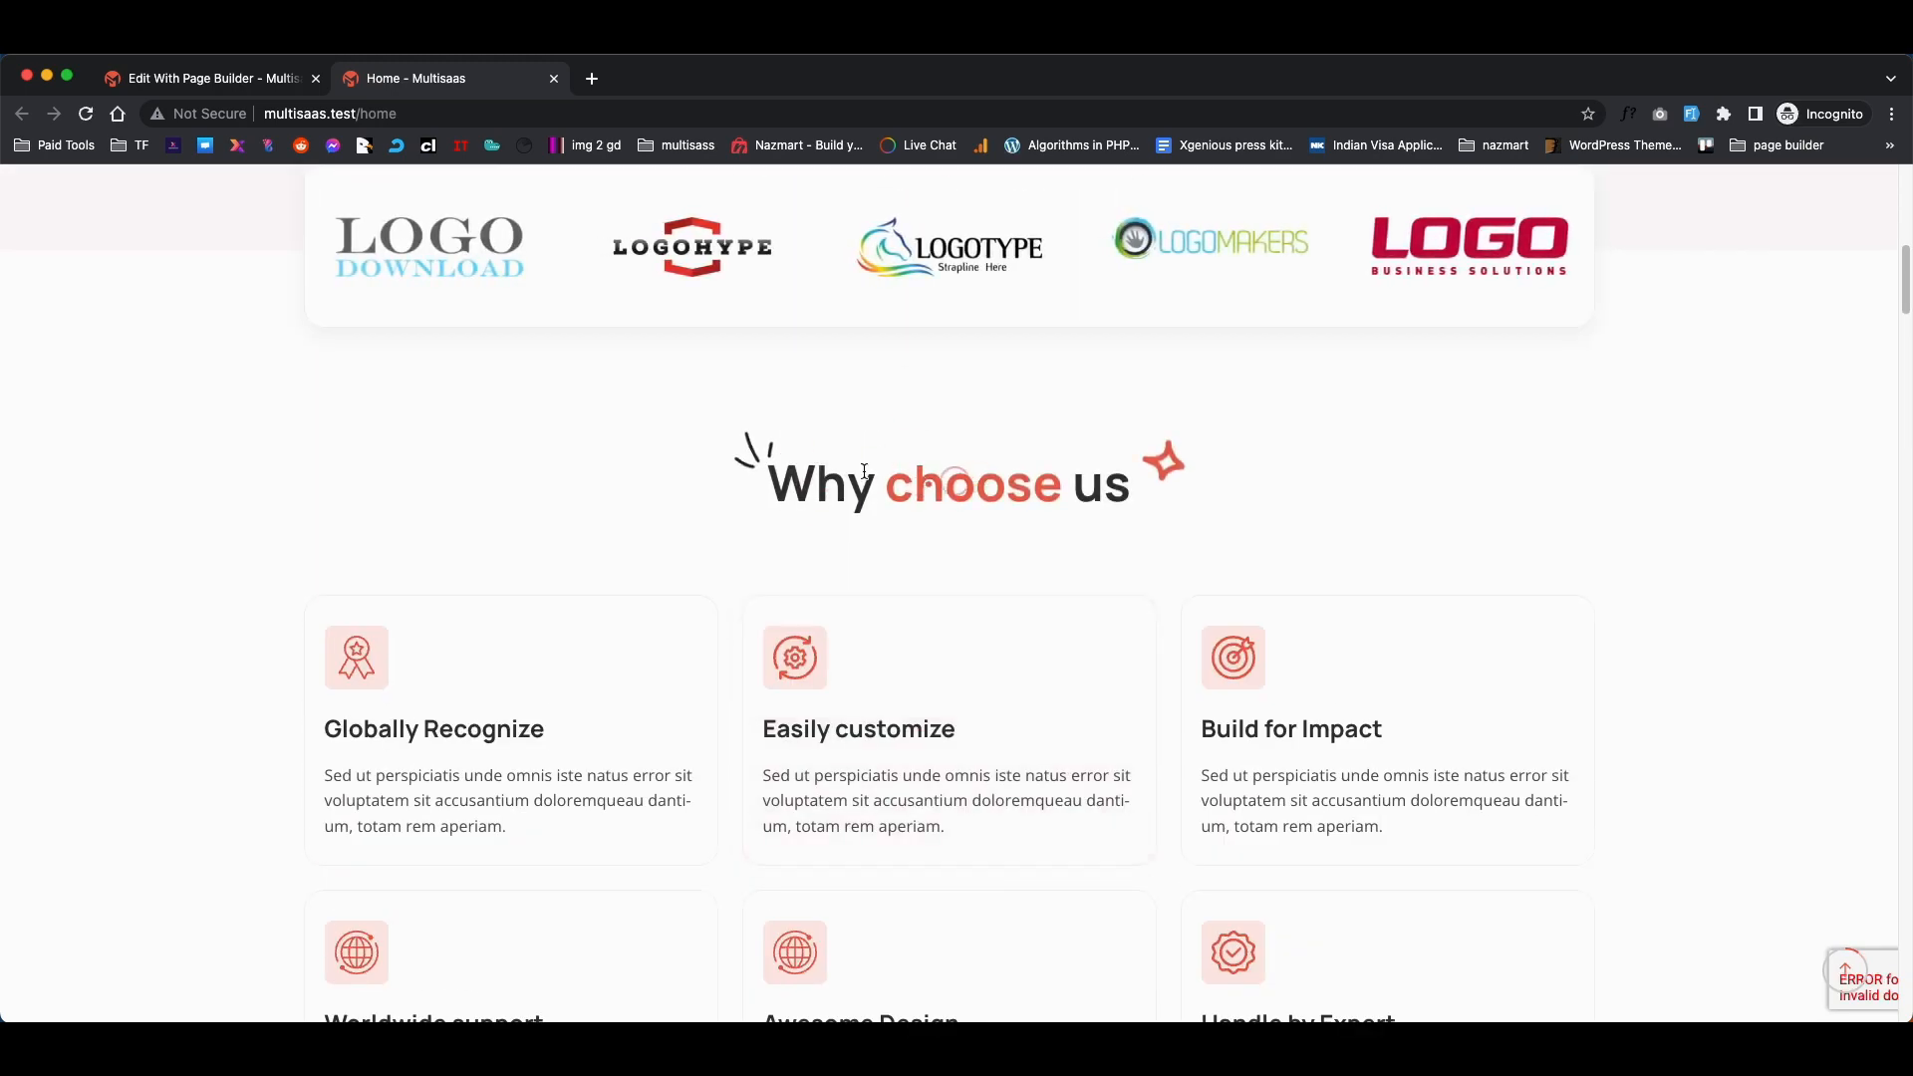
pyautogui.scroll(-10, 945, 478)
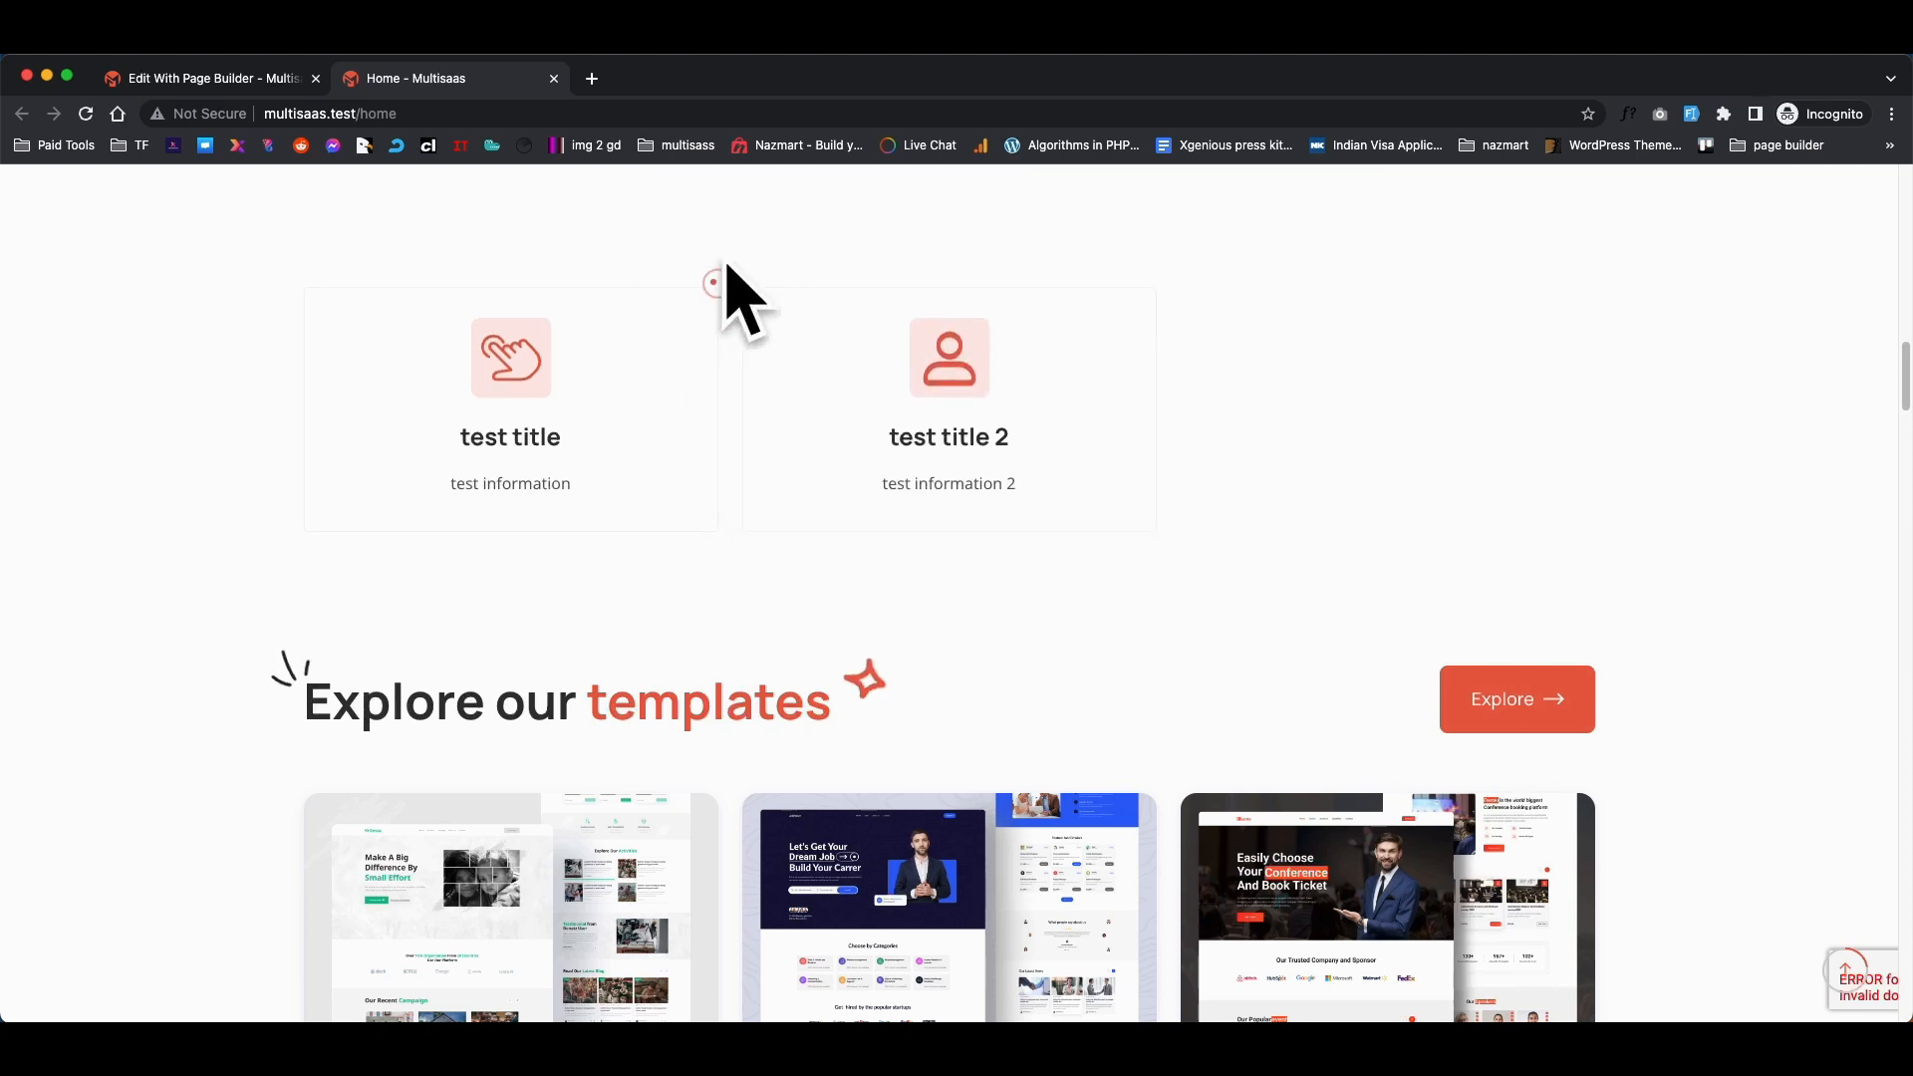
# Remove the Contact Cards widget from the Home page and reload the frontend to check the sections around its former position.
pyautogui.click(240, 92)
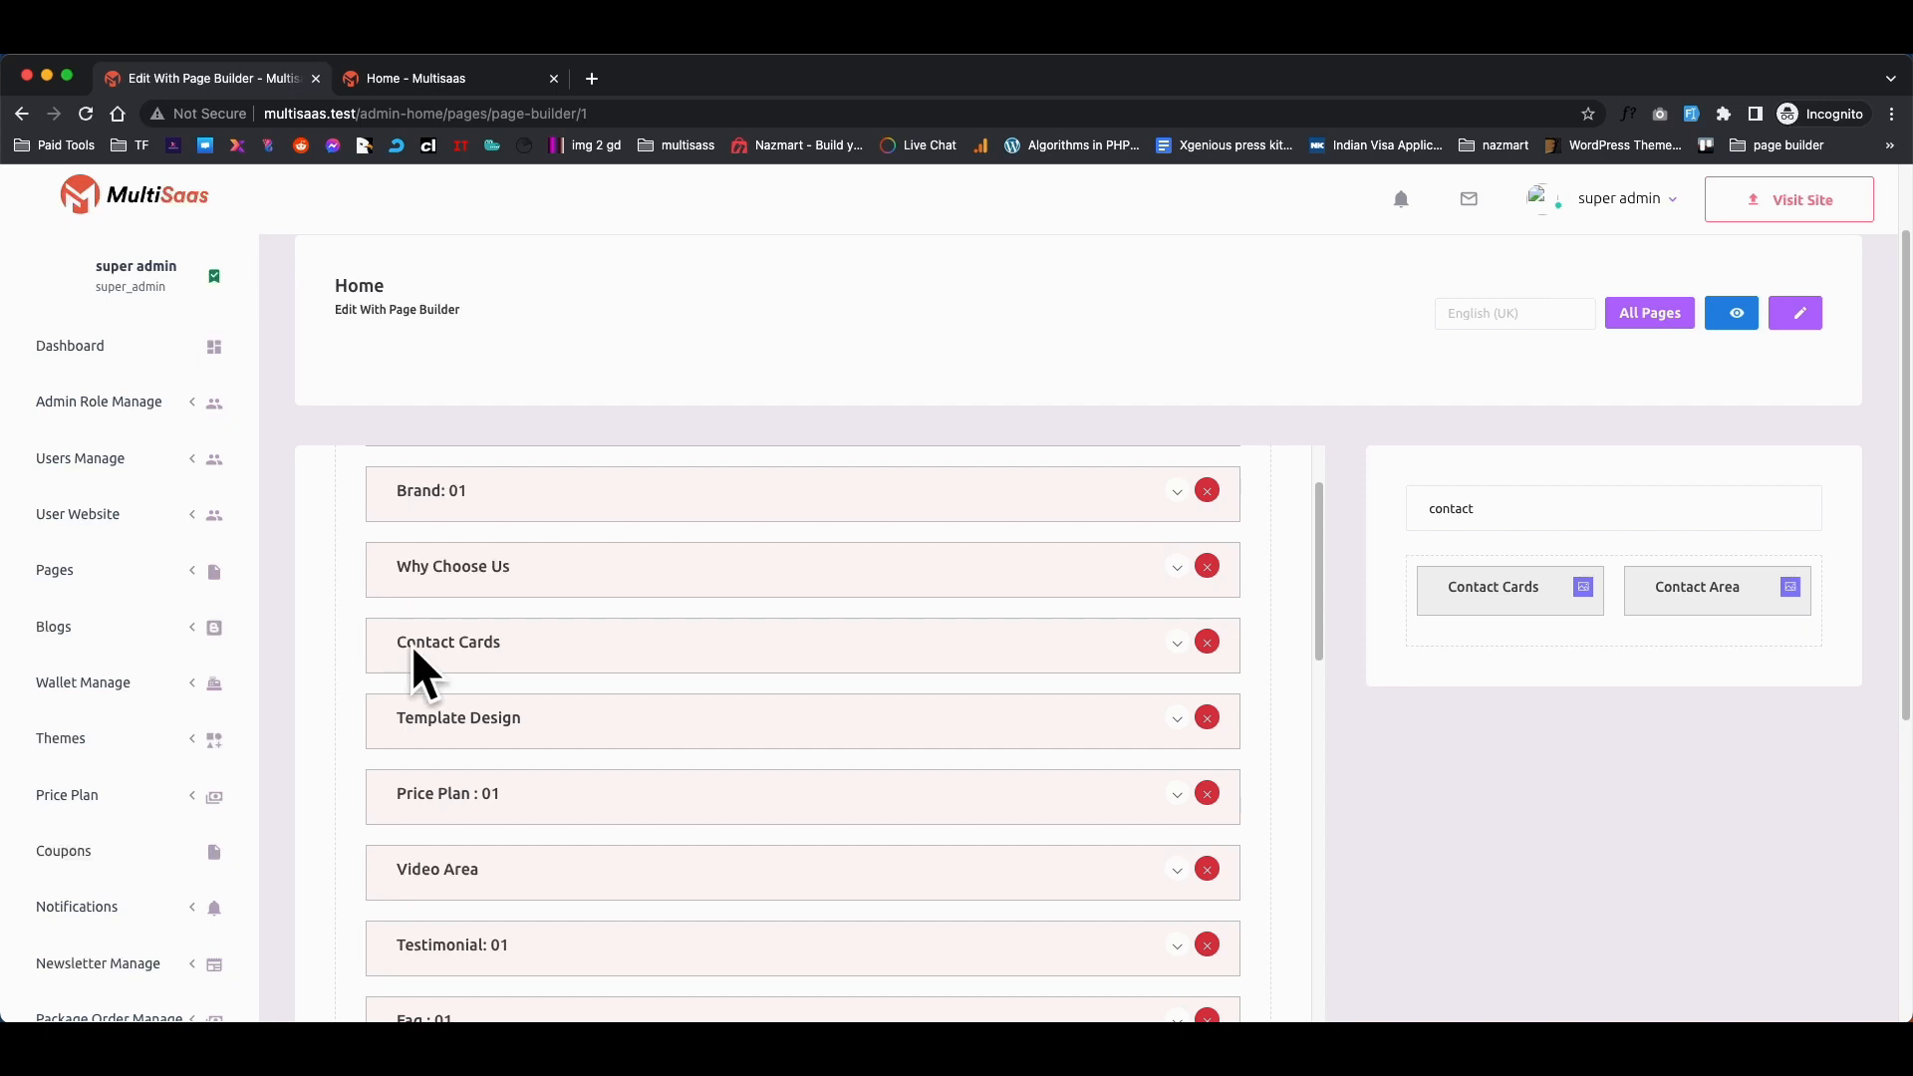
pyautogui.click(1208, 642)
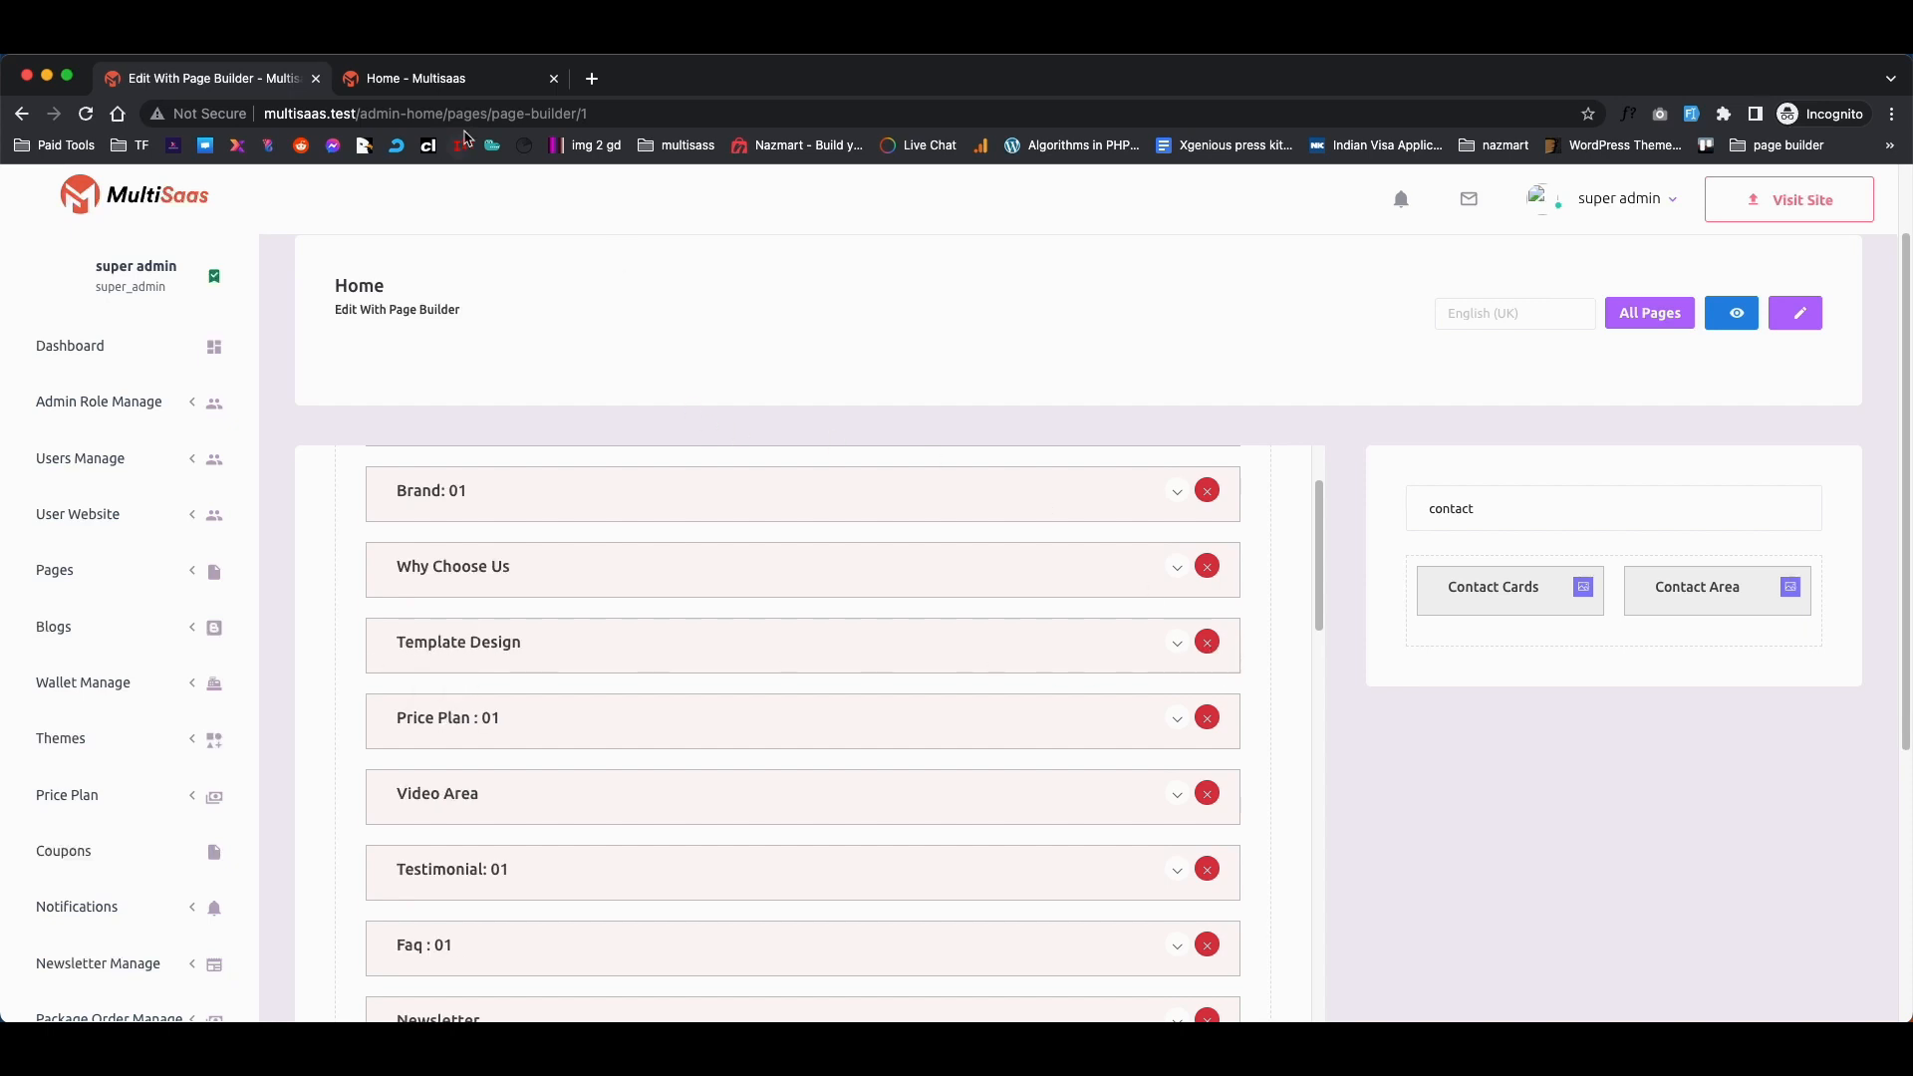
pyautogui.click(459, 79)
pyautogui.rightClick(1294, 340)
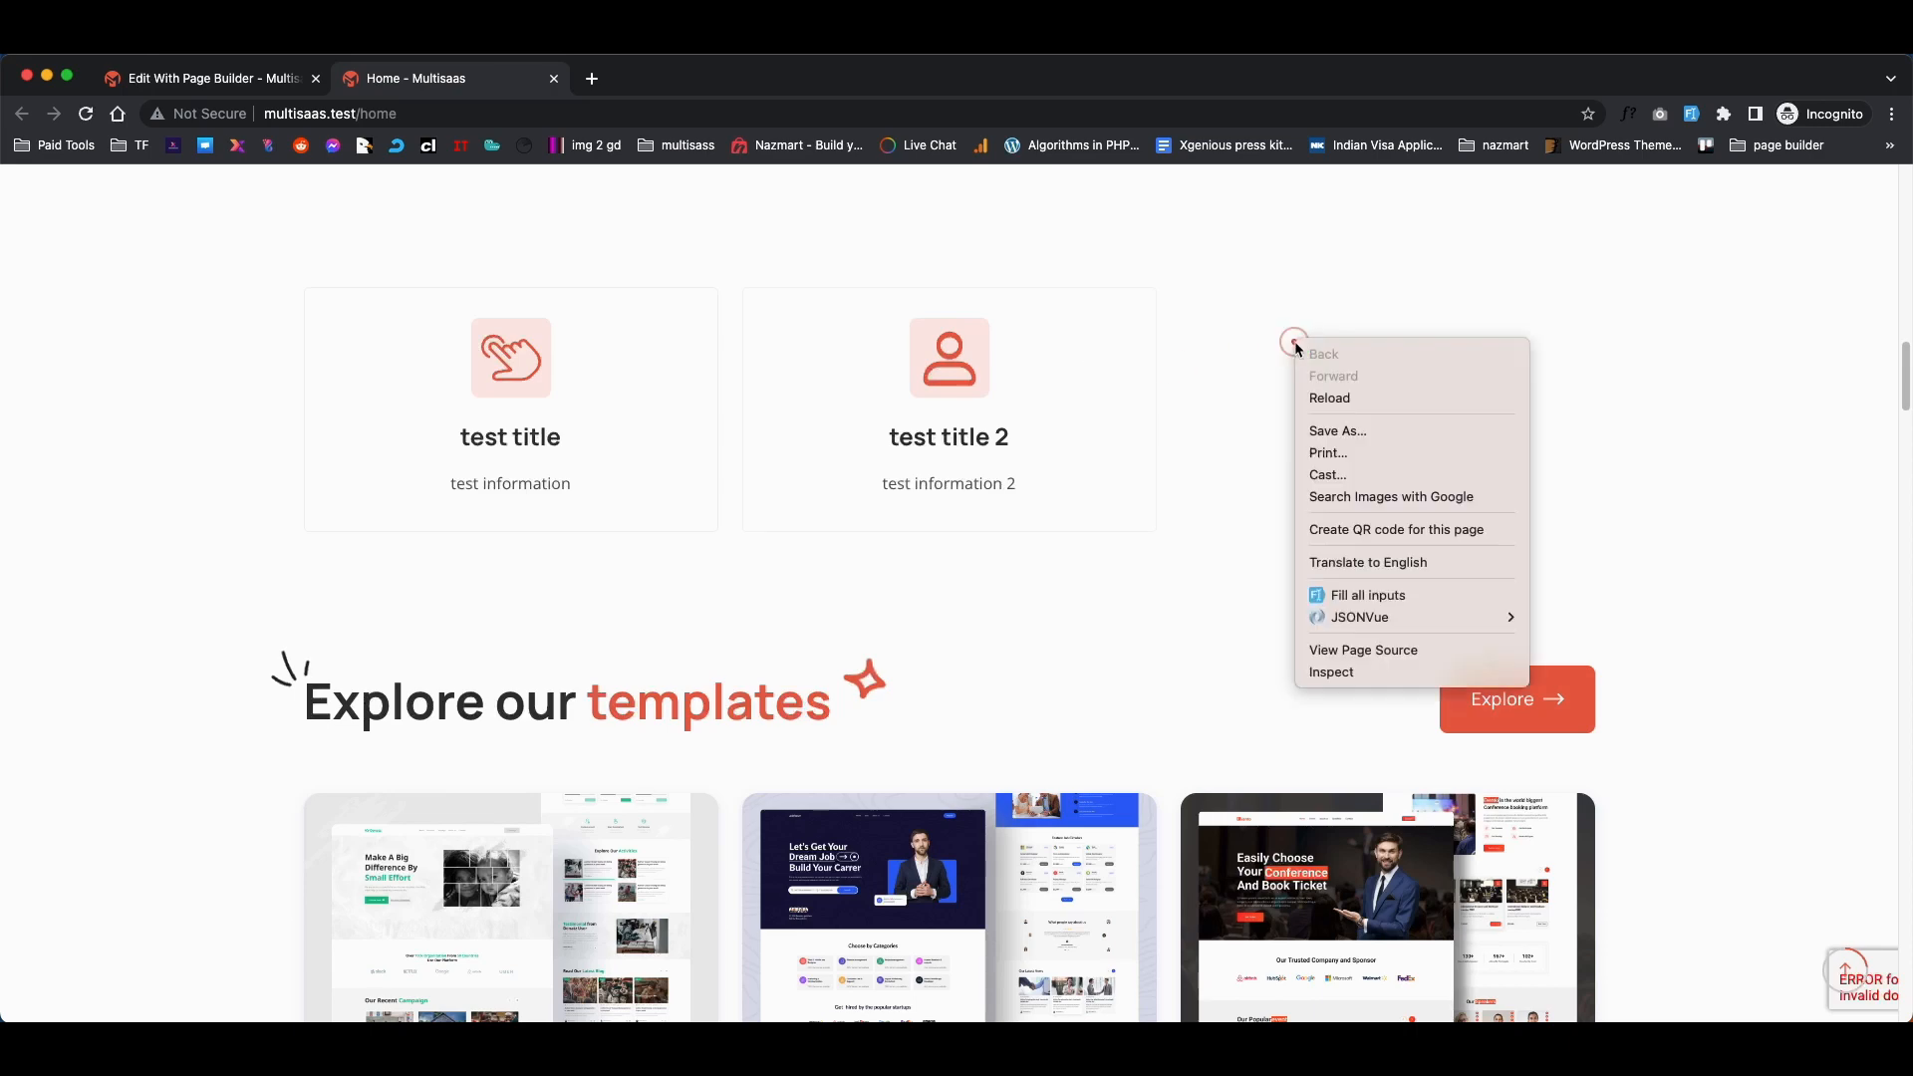
pyautogui.click(1307, 396)
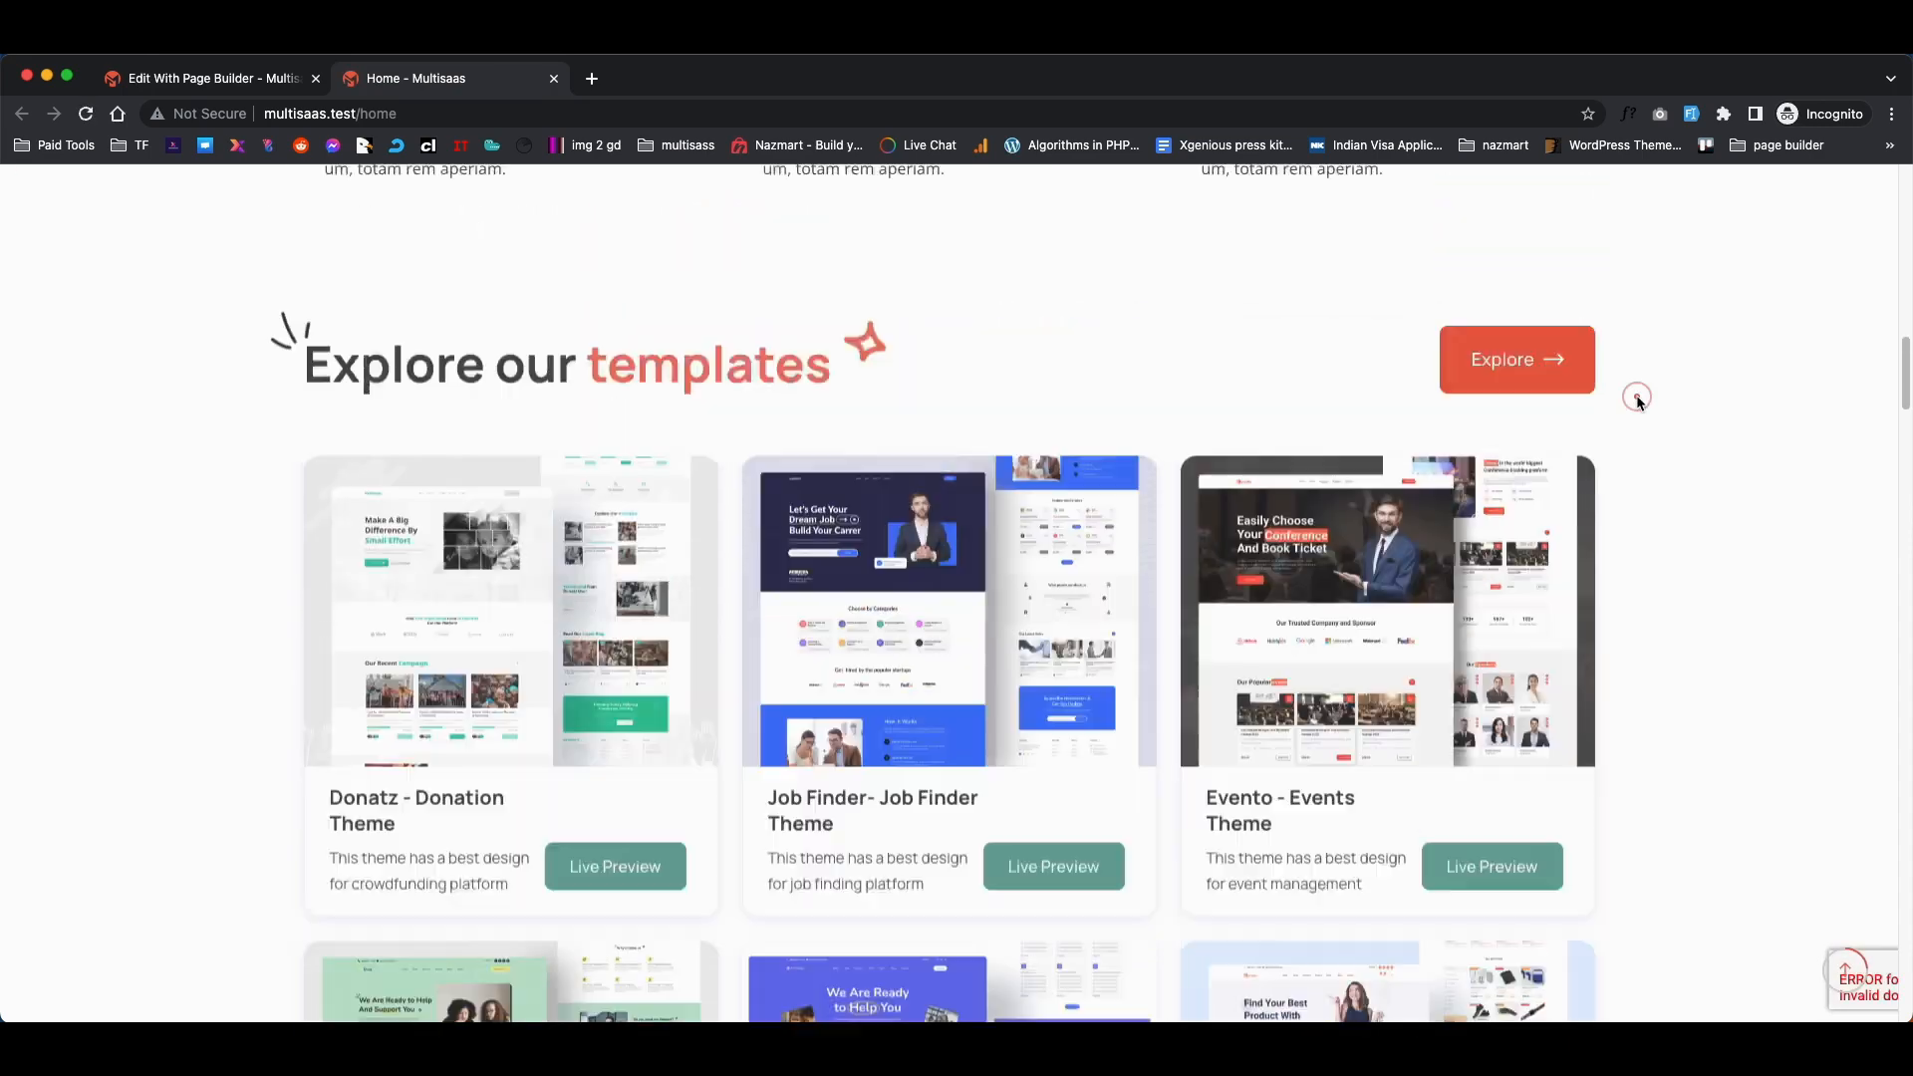
pyautogui.scroll(-4, 1007, 406)
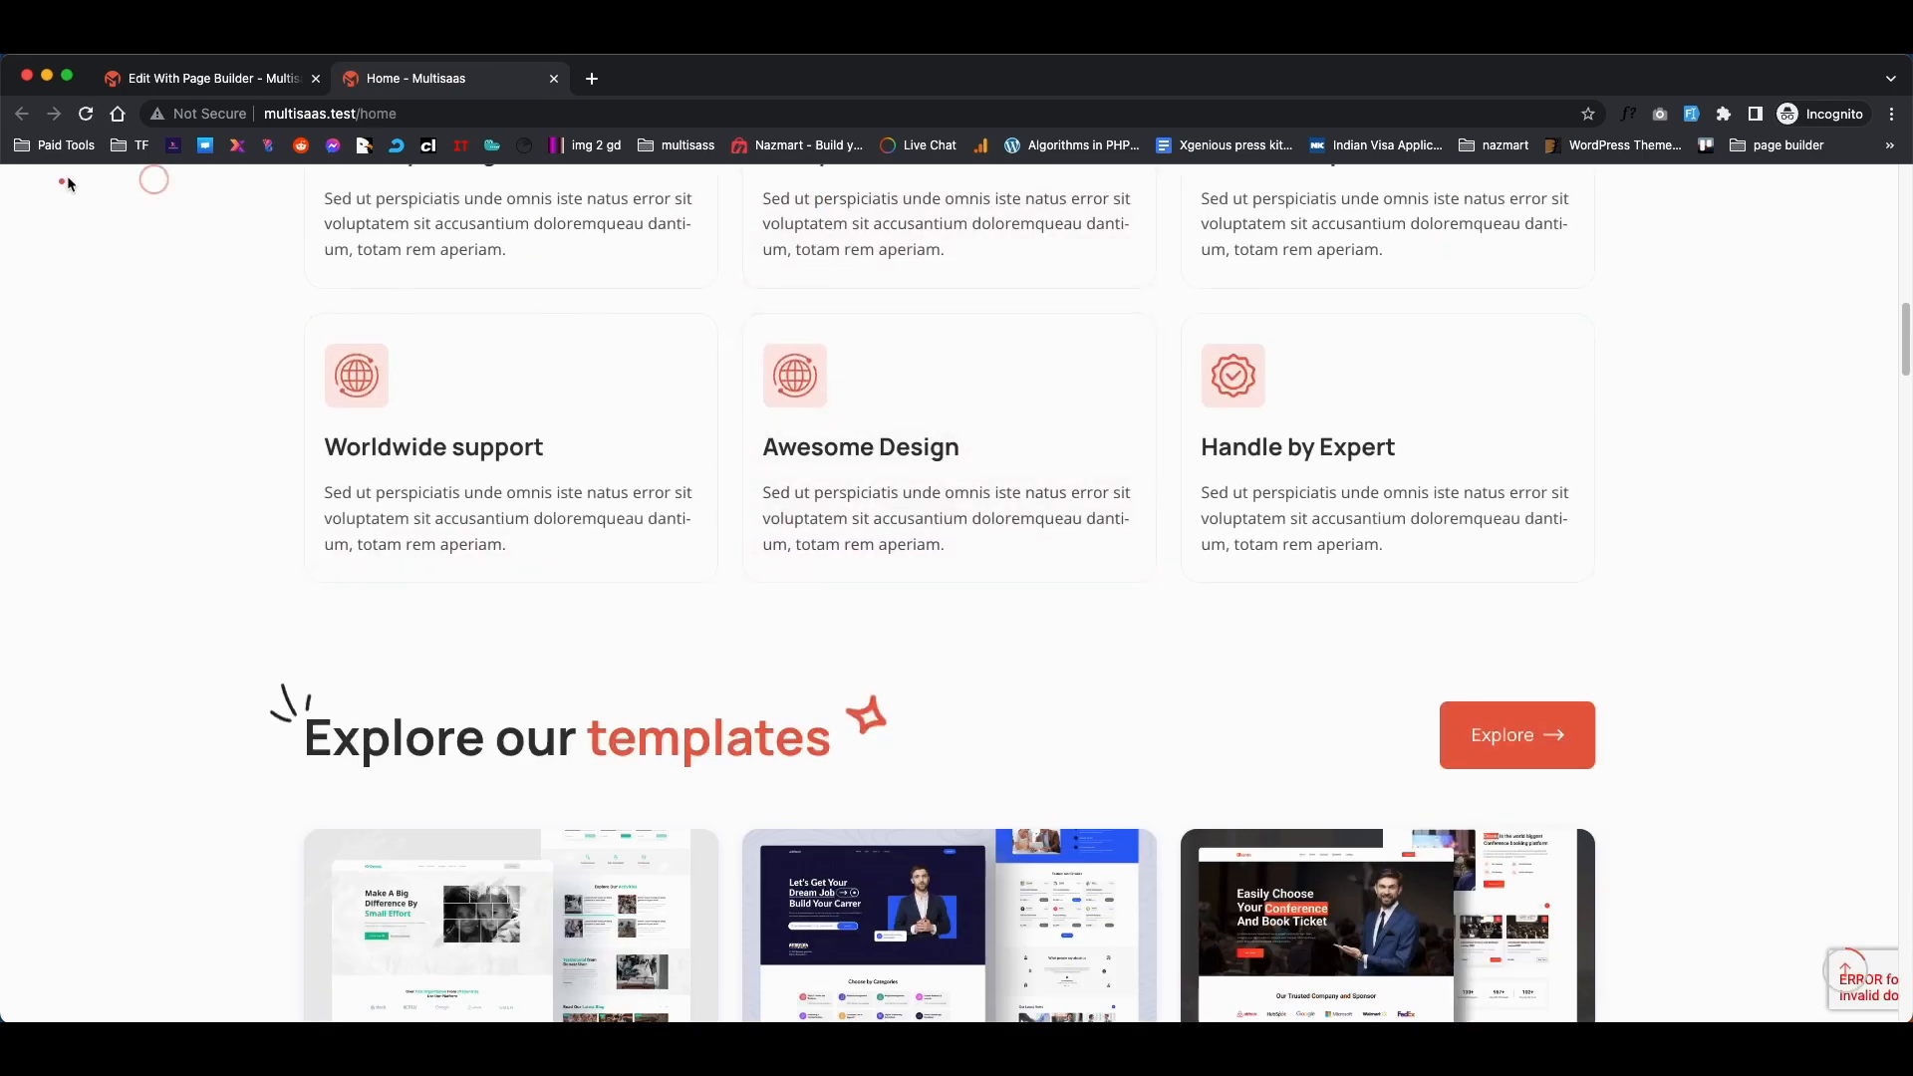
pyautogui.doubleClick(686, 77)
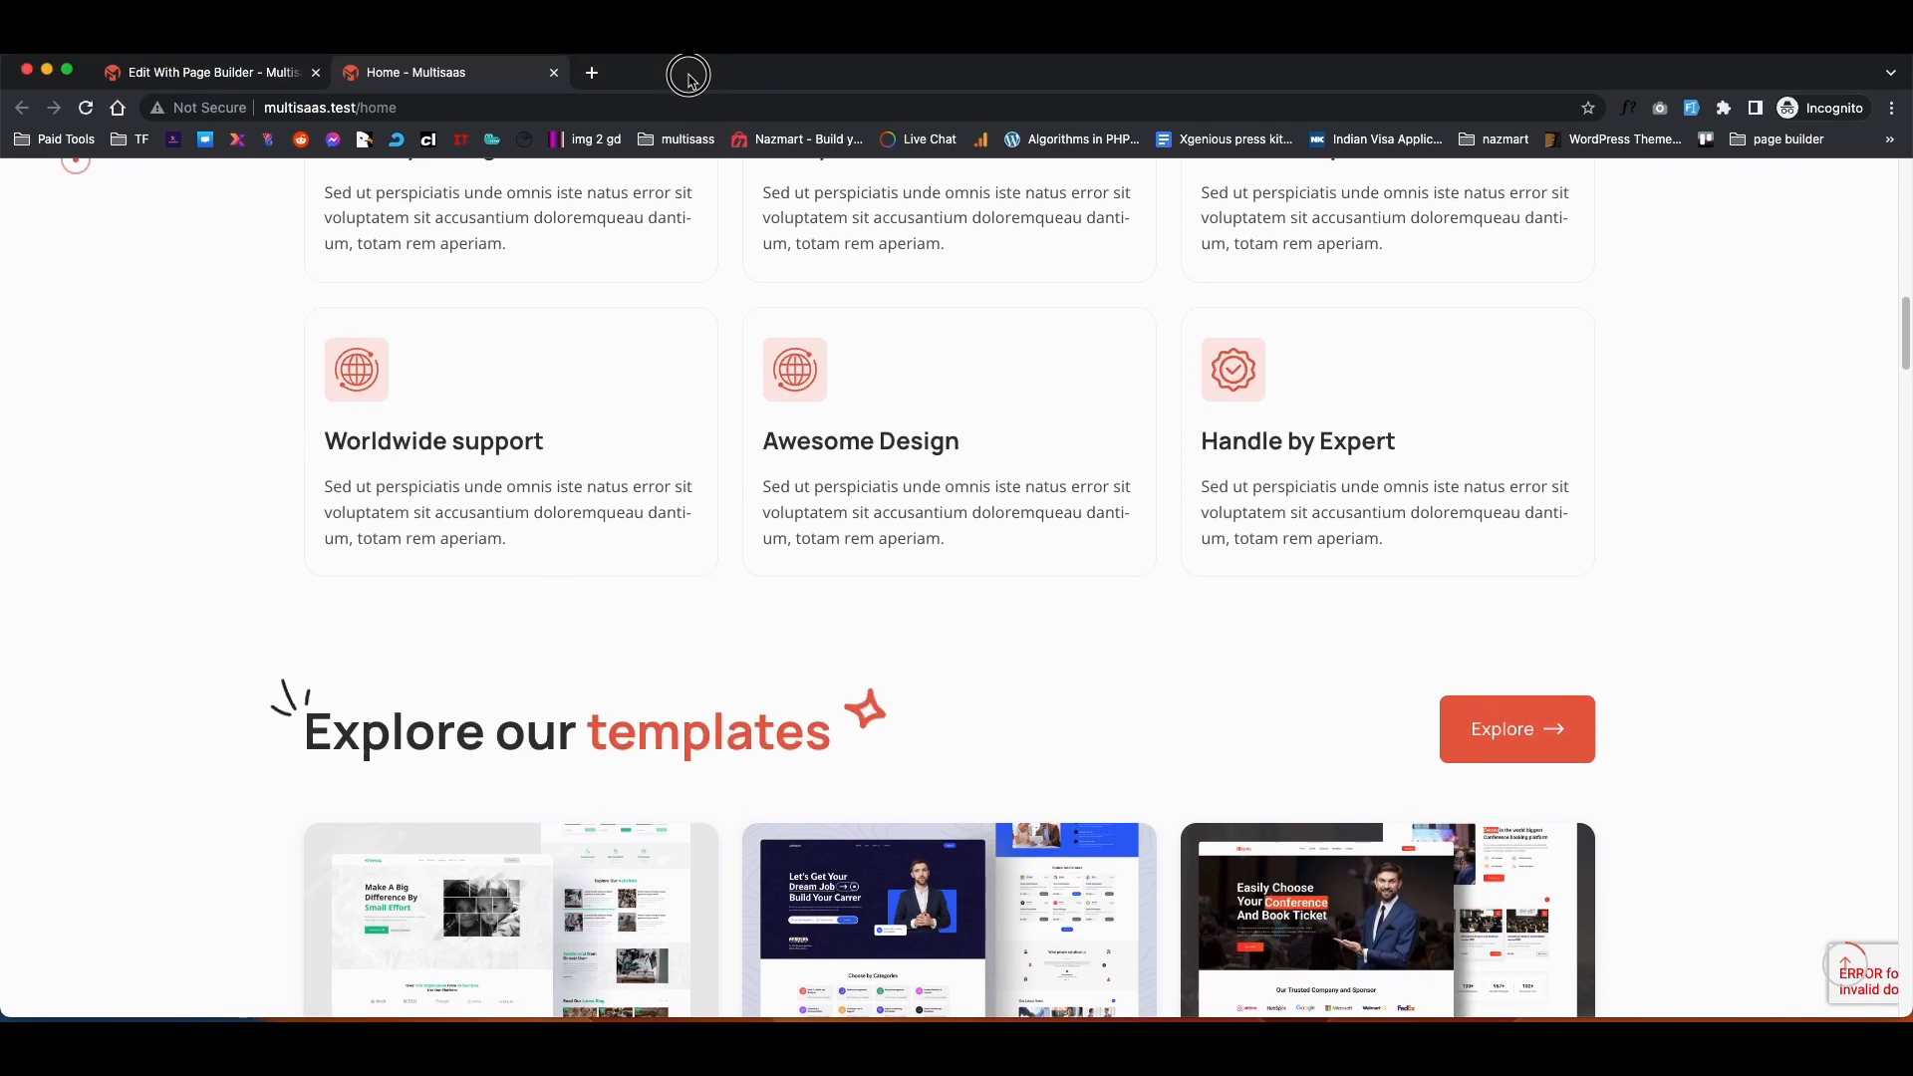
# Return to the page builder, go to the list of all pages and open the form for creating a new page.
pyautogui.click(227, 88)
pyautogui.scroll(2, 1629, 401)
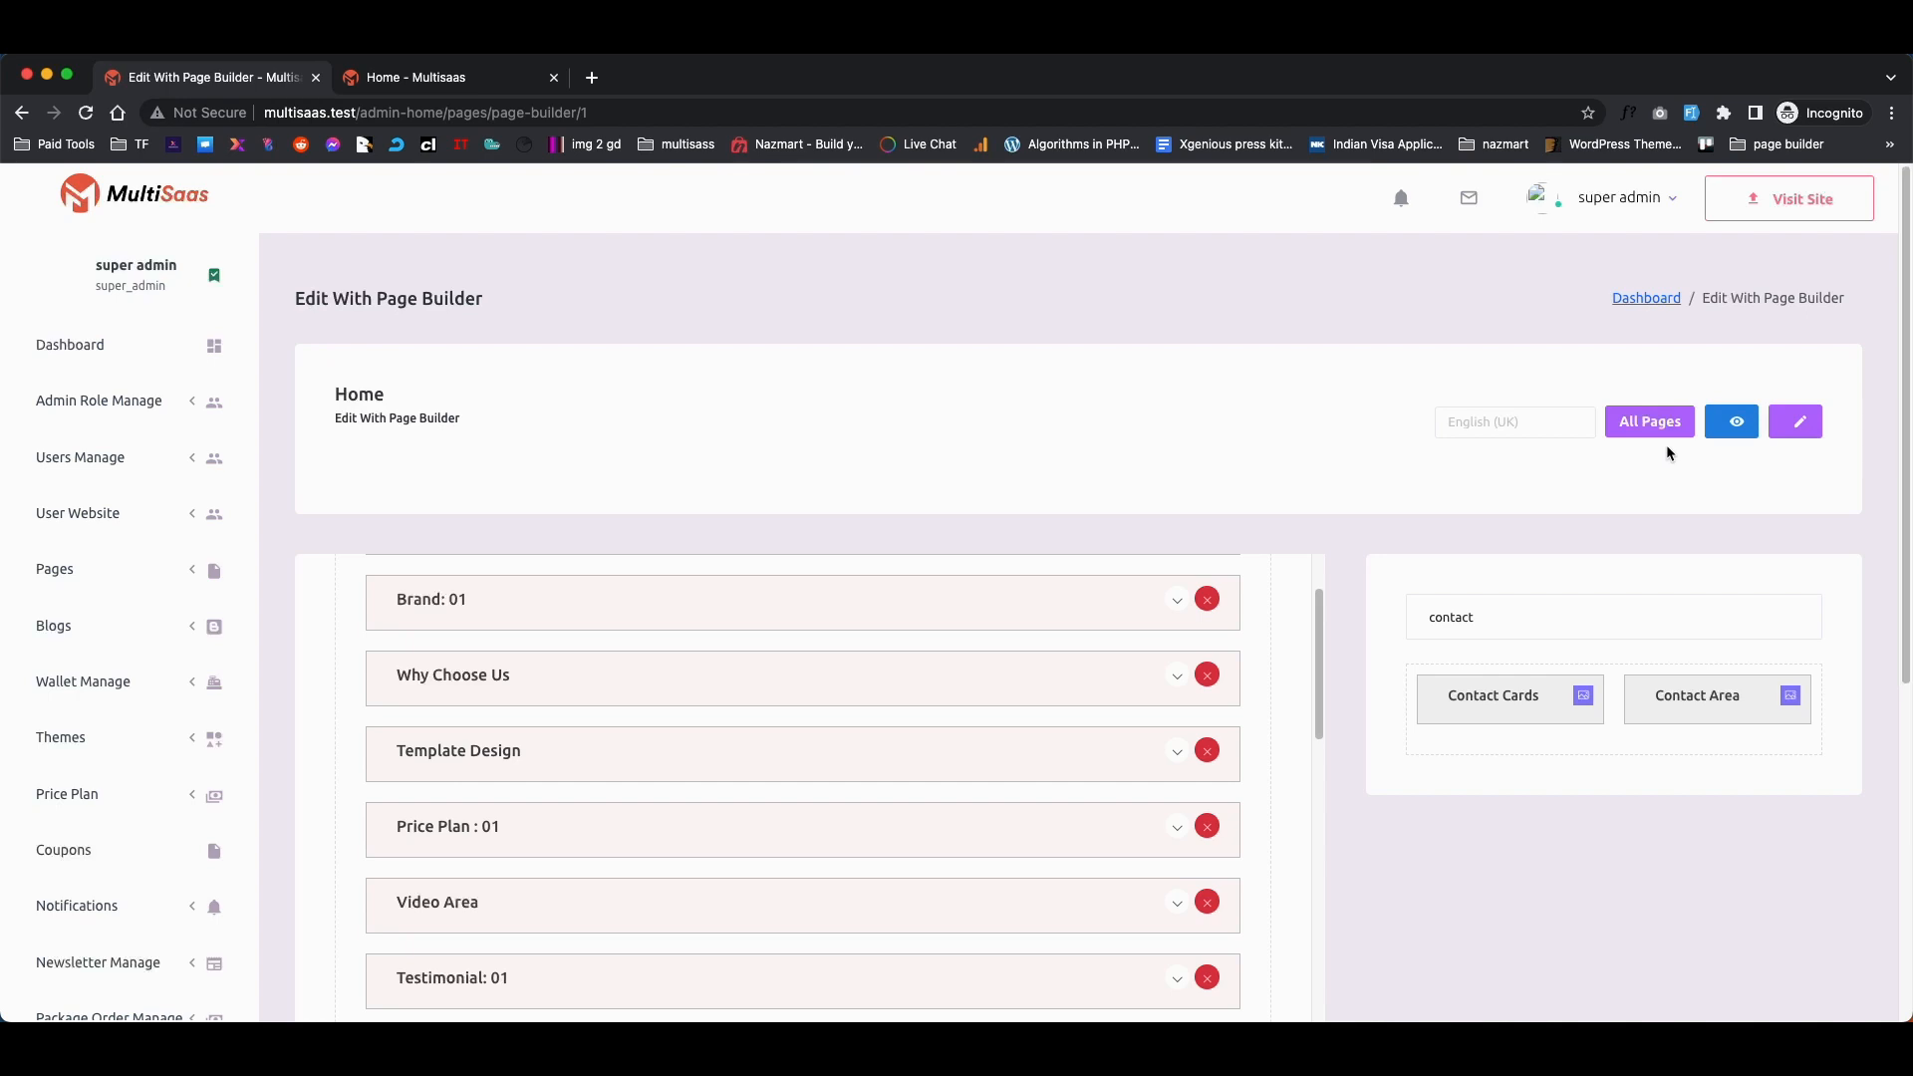
pyautogui.click(1654, 427)
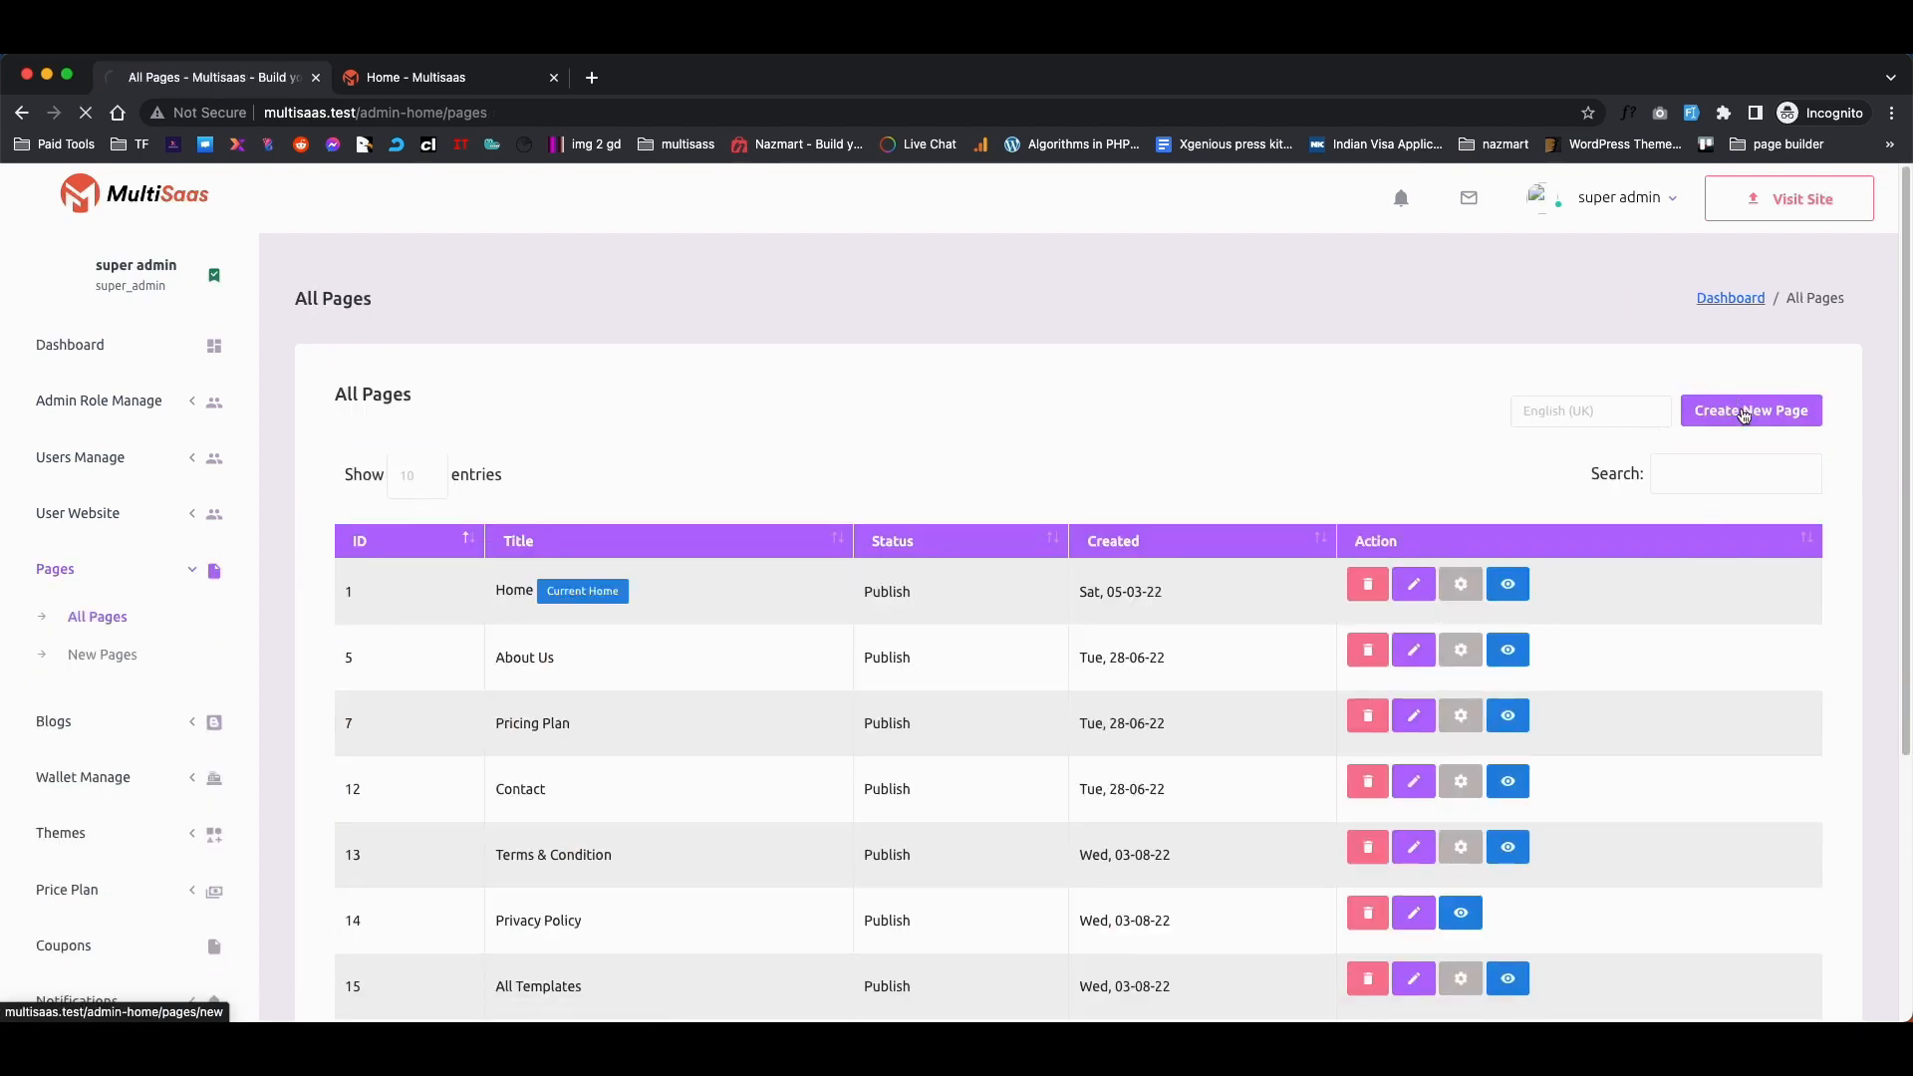
pyautogui.click(1744, 412)
# Title the new page "video tutorial".
pyautogui.click(613, 526)
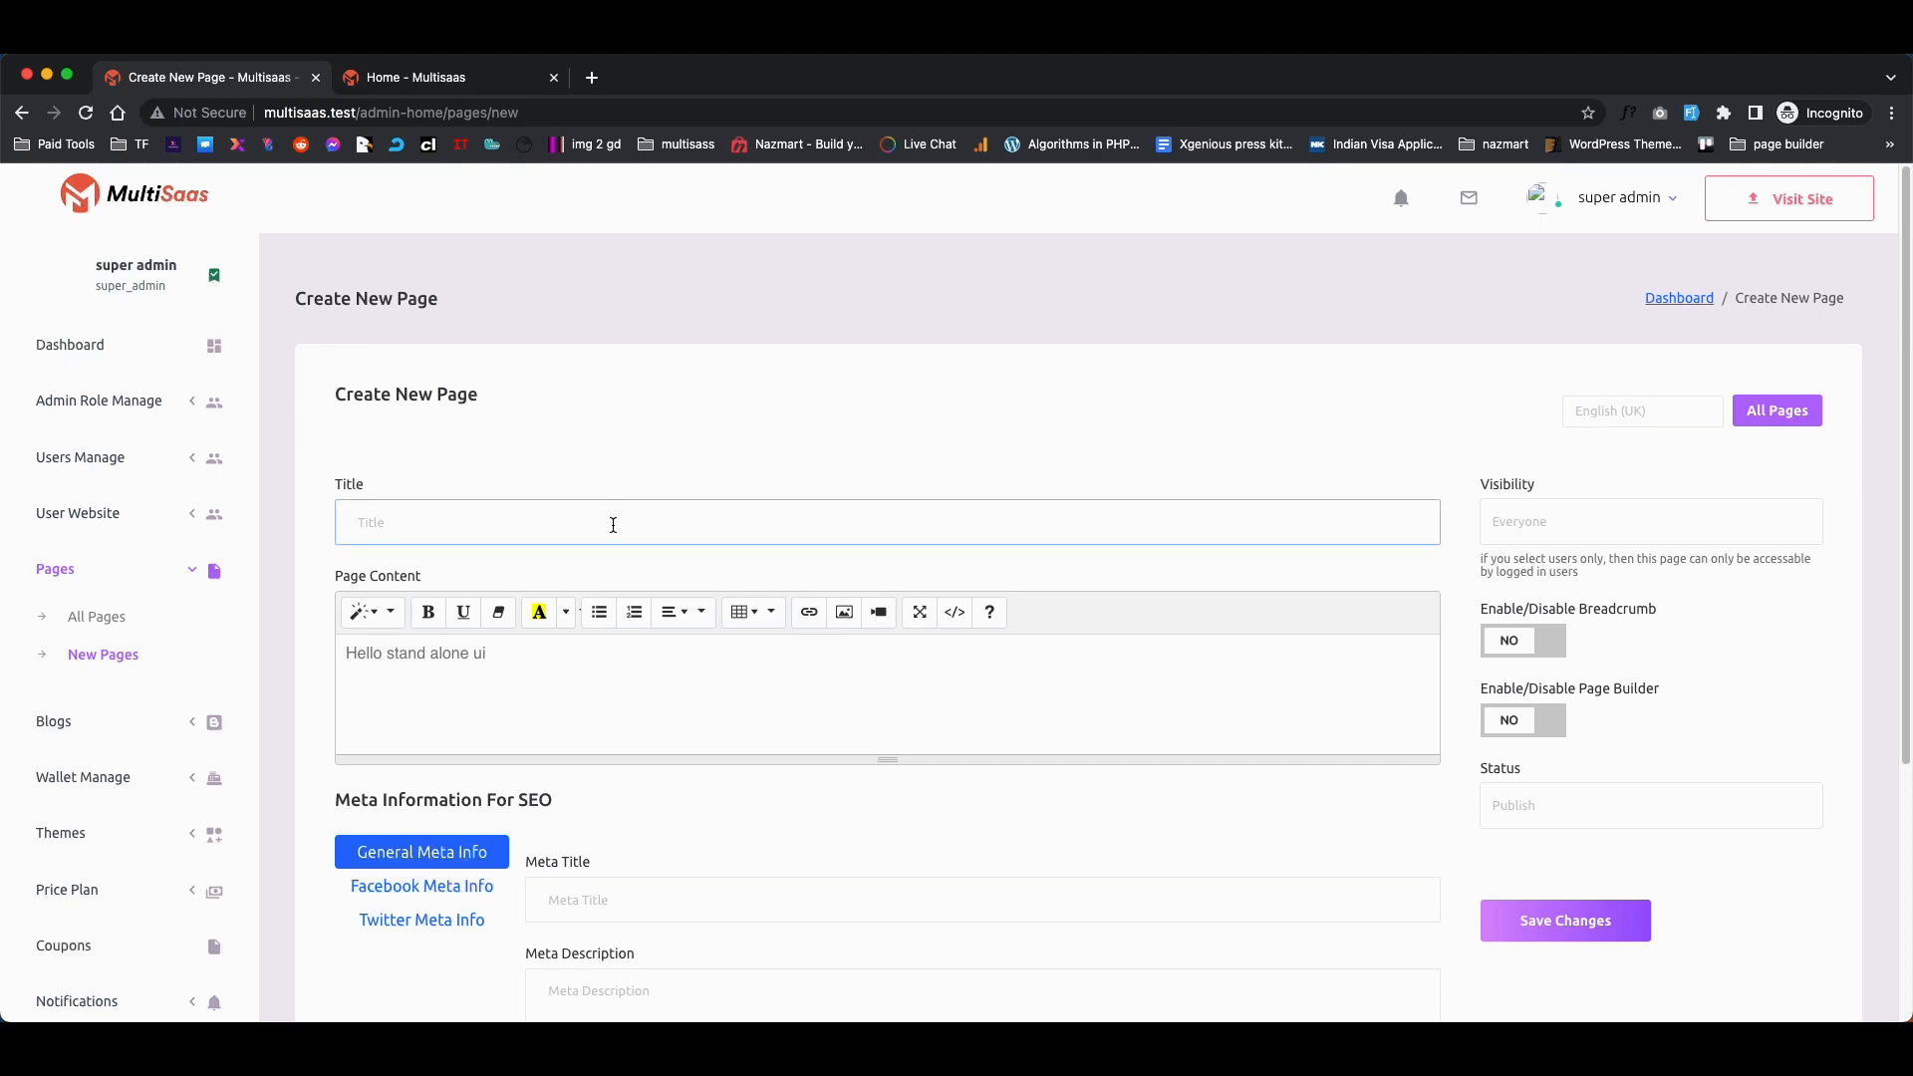
pyautogui.write('vidoe tuto')
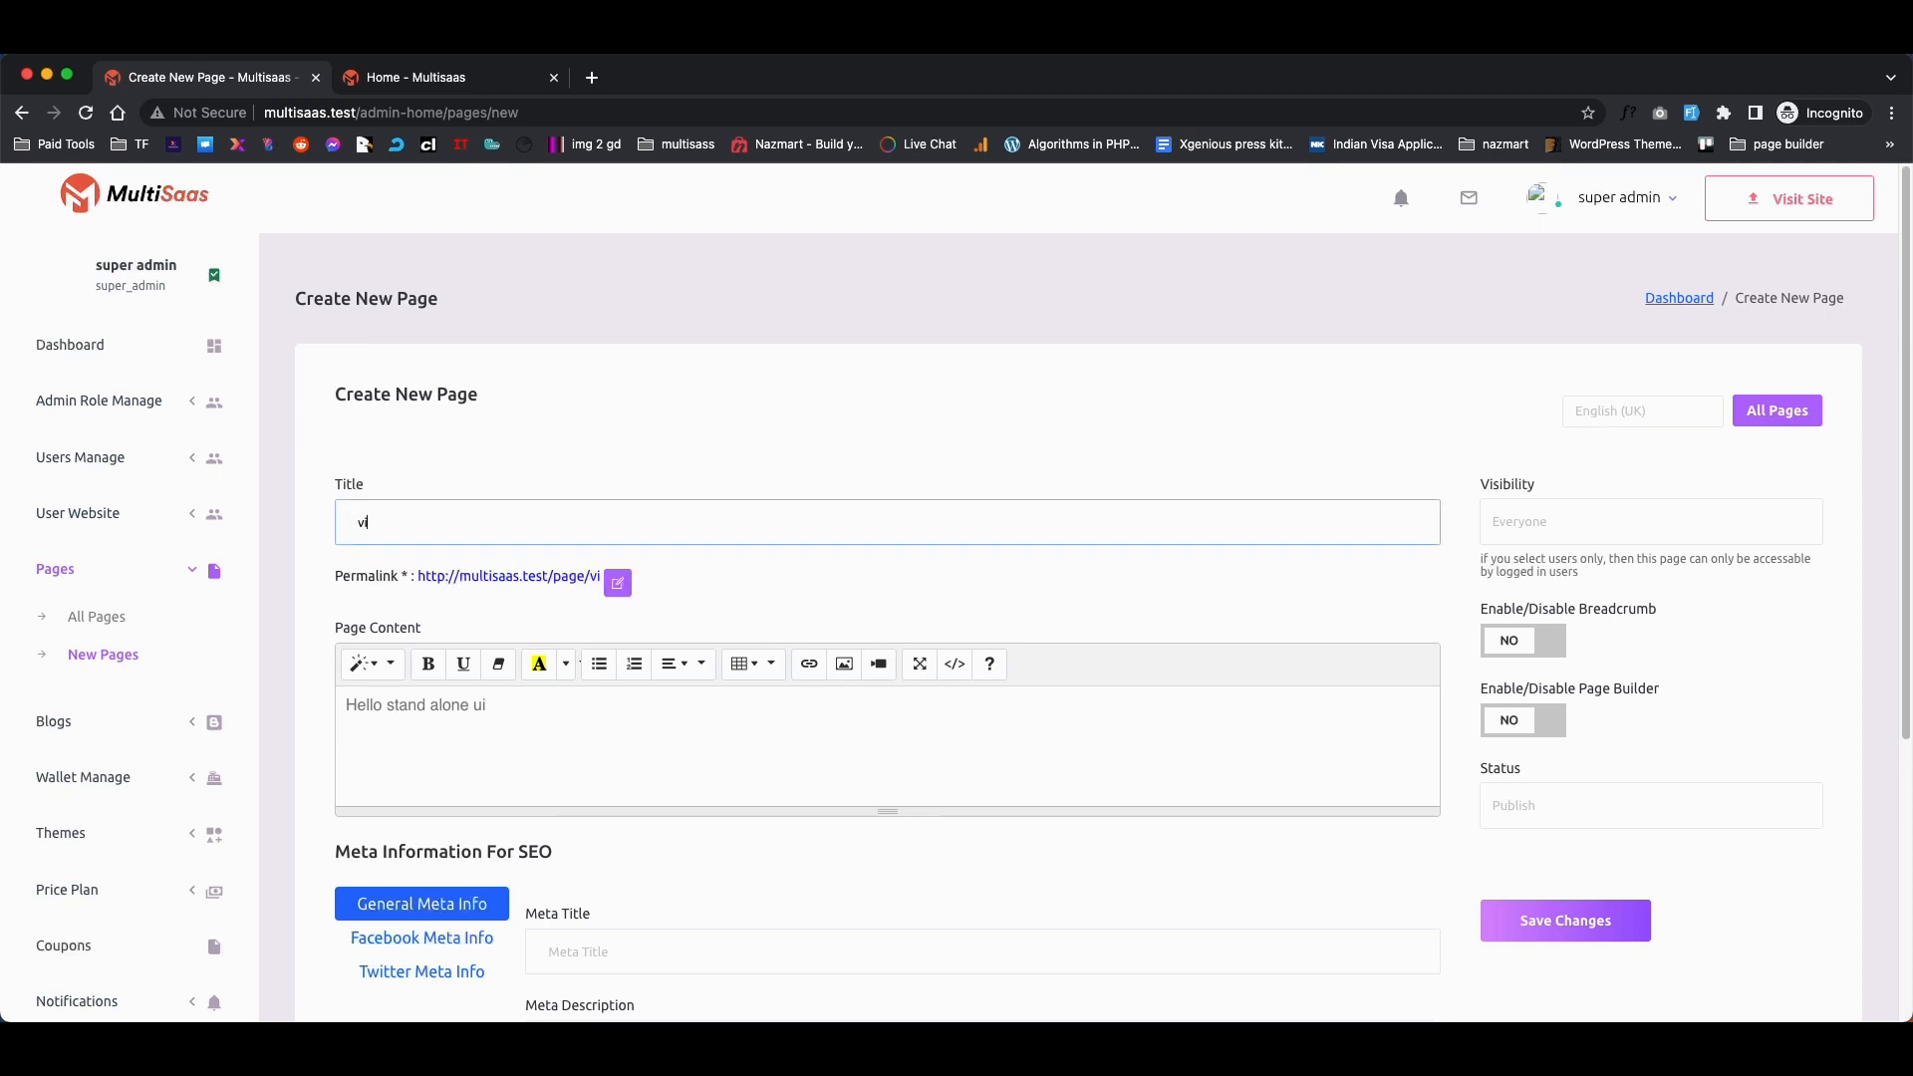
pyautogui.press('BackSpace')
pyautogui.press('BackSpace')
pyautogui.press('BackSpace')
pyautogui.press('BackSpace')
pyautogui.press('BackSpace')
pyautogui.press('BackSpace')
pyautogui.press('BackSpace')
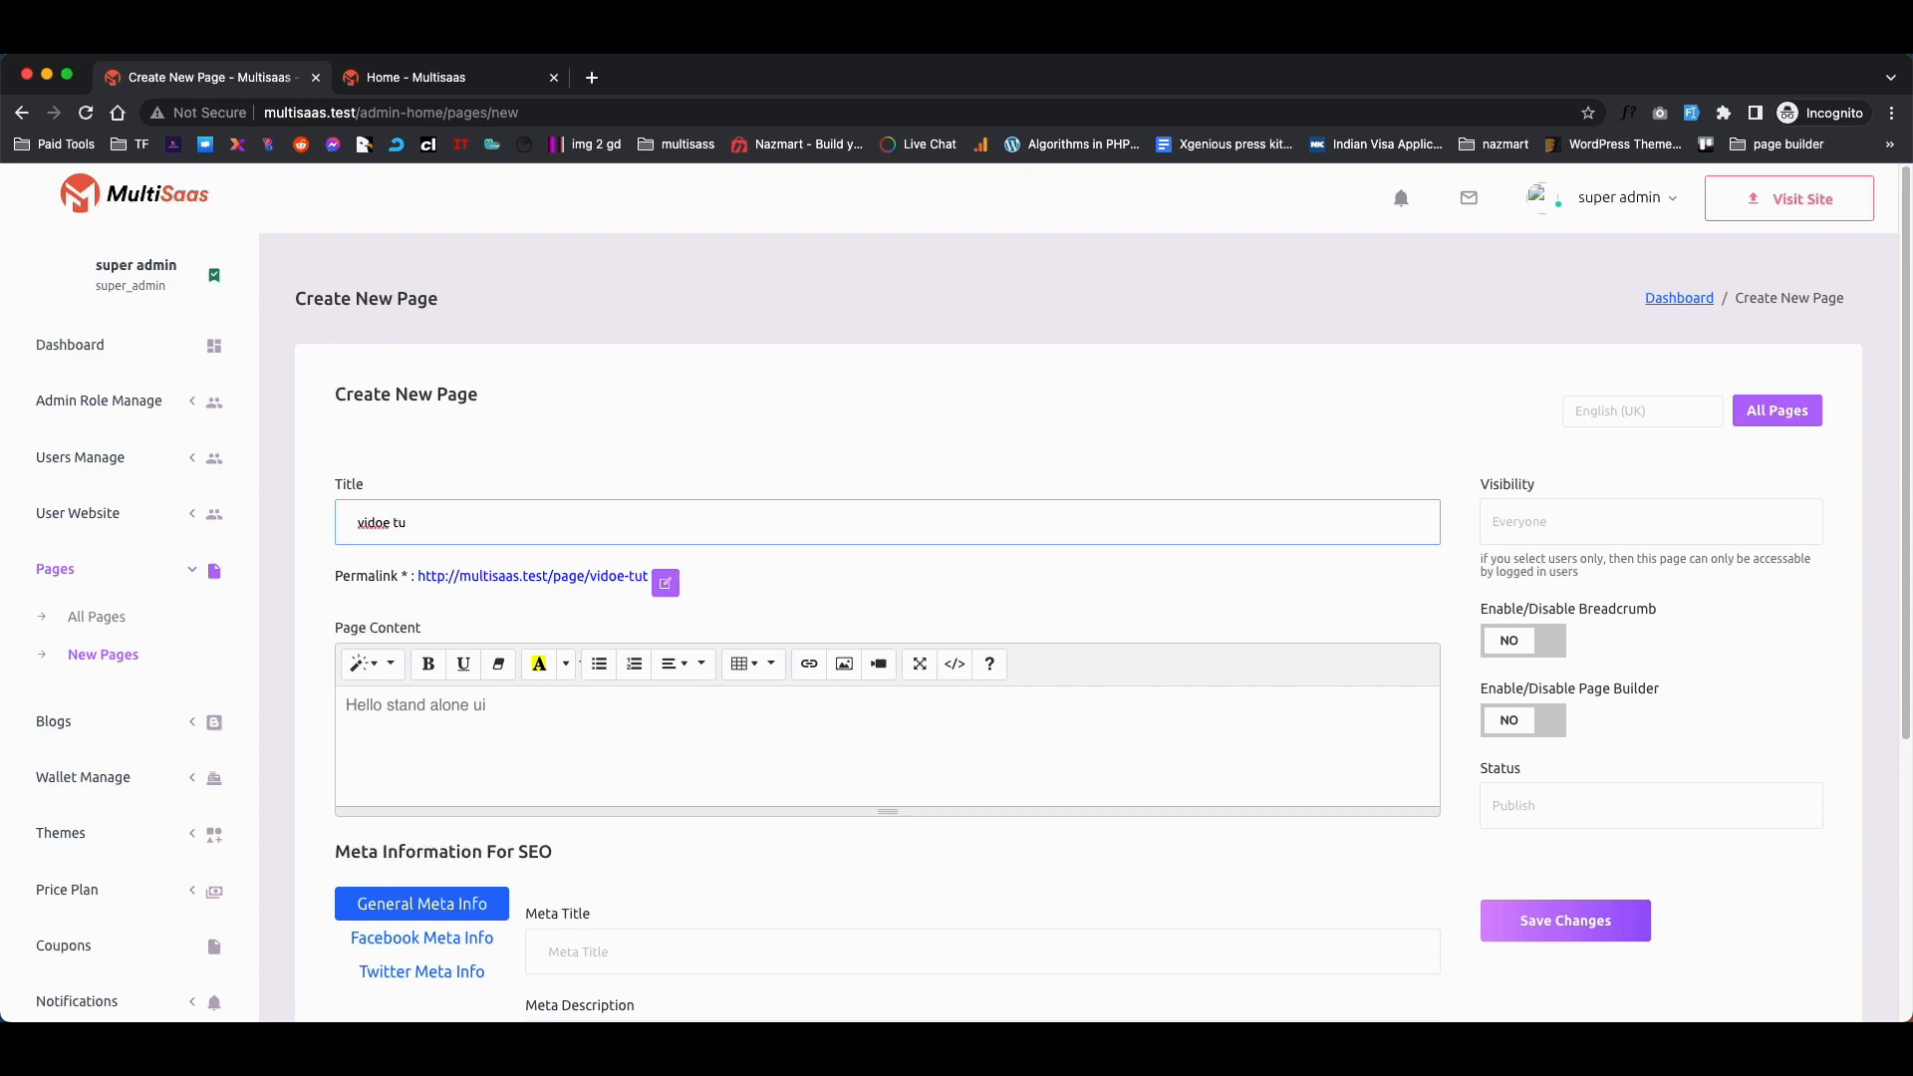
pyautogui.write('eo tutorial')
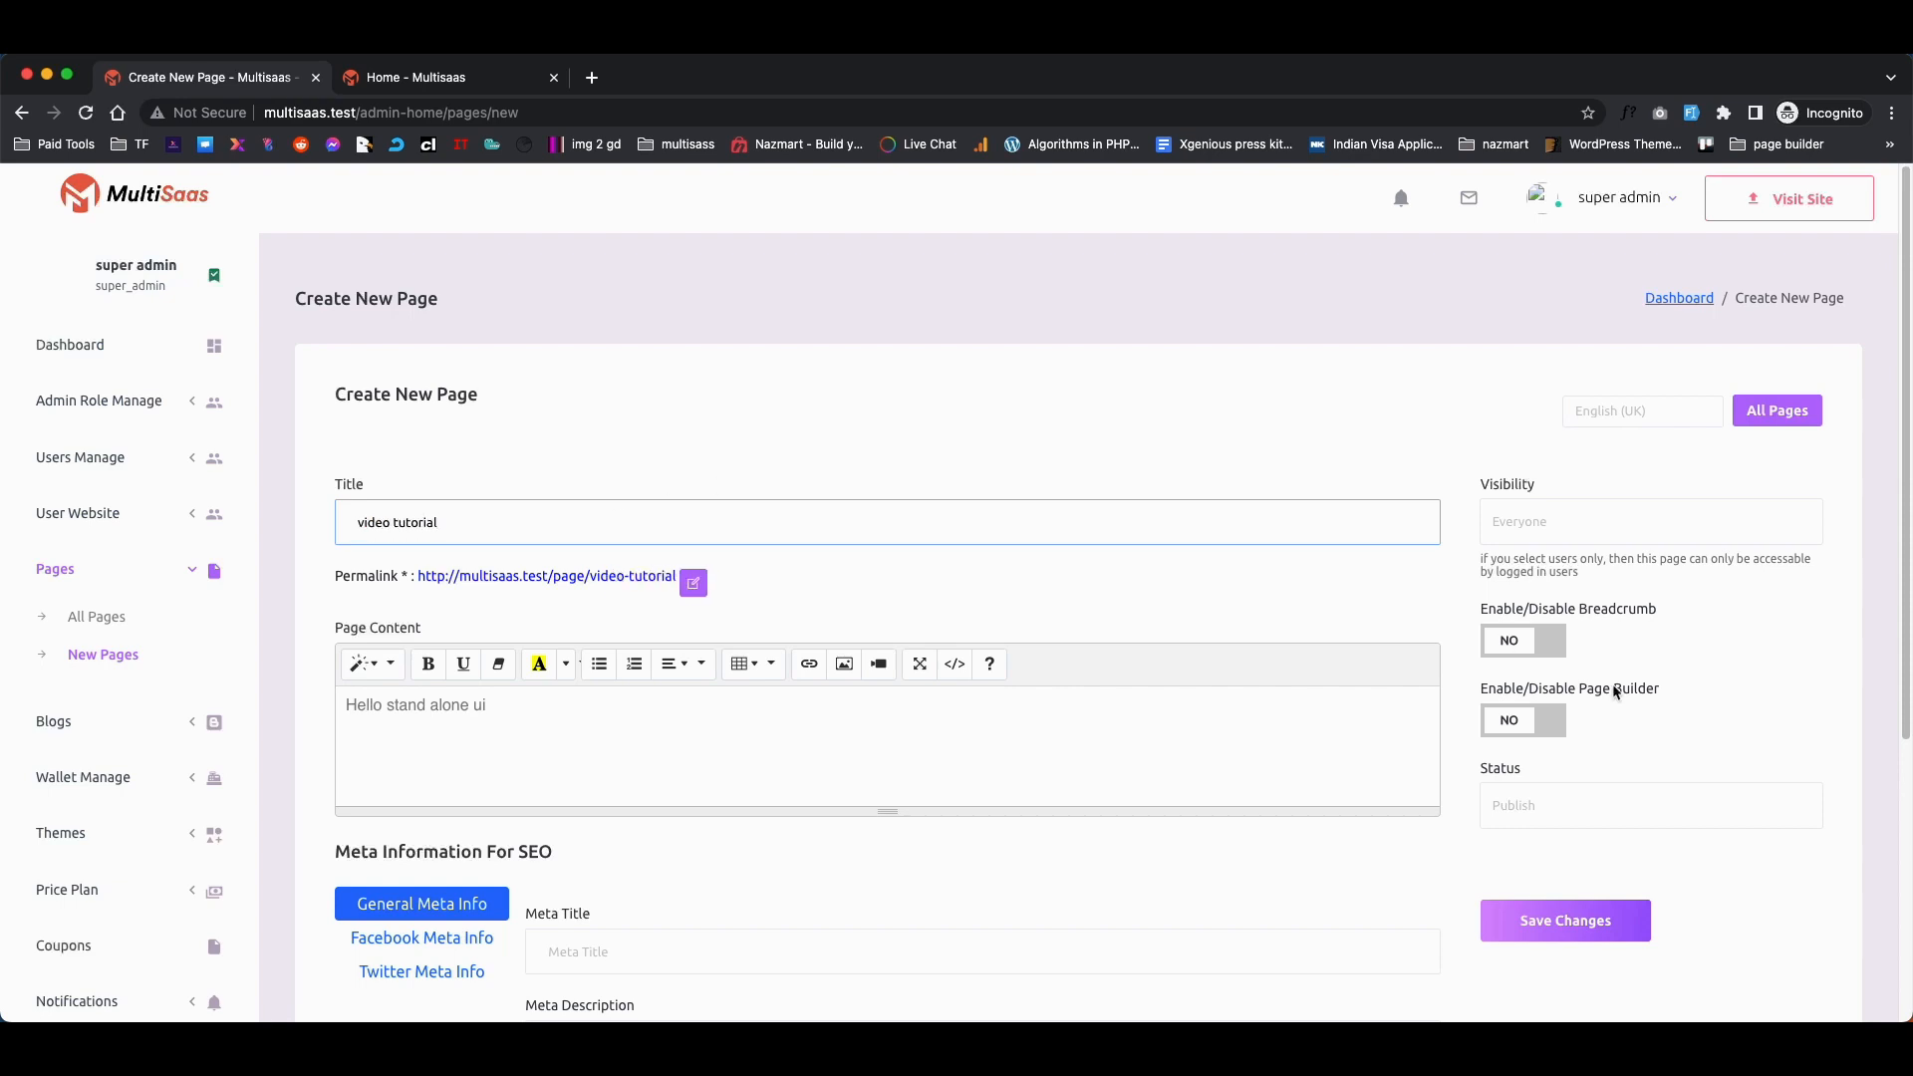
# Enable the breadcrumb and the page builder for the new page, keep its visibility at Everyone, and save the page.
pyautogui.scroll(-1, 1575, 657)
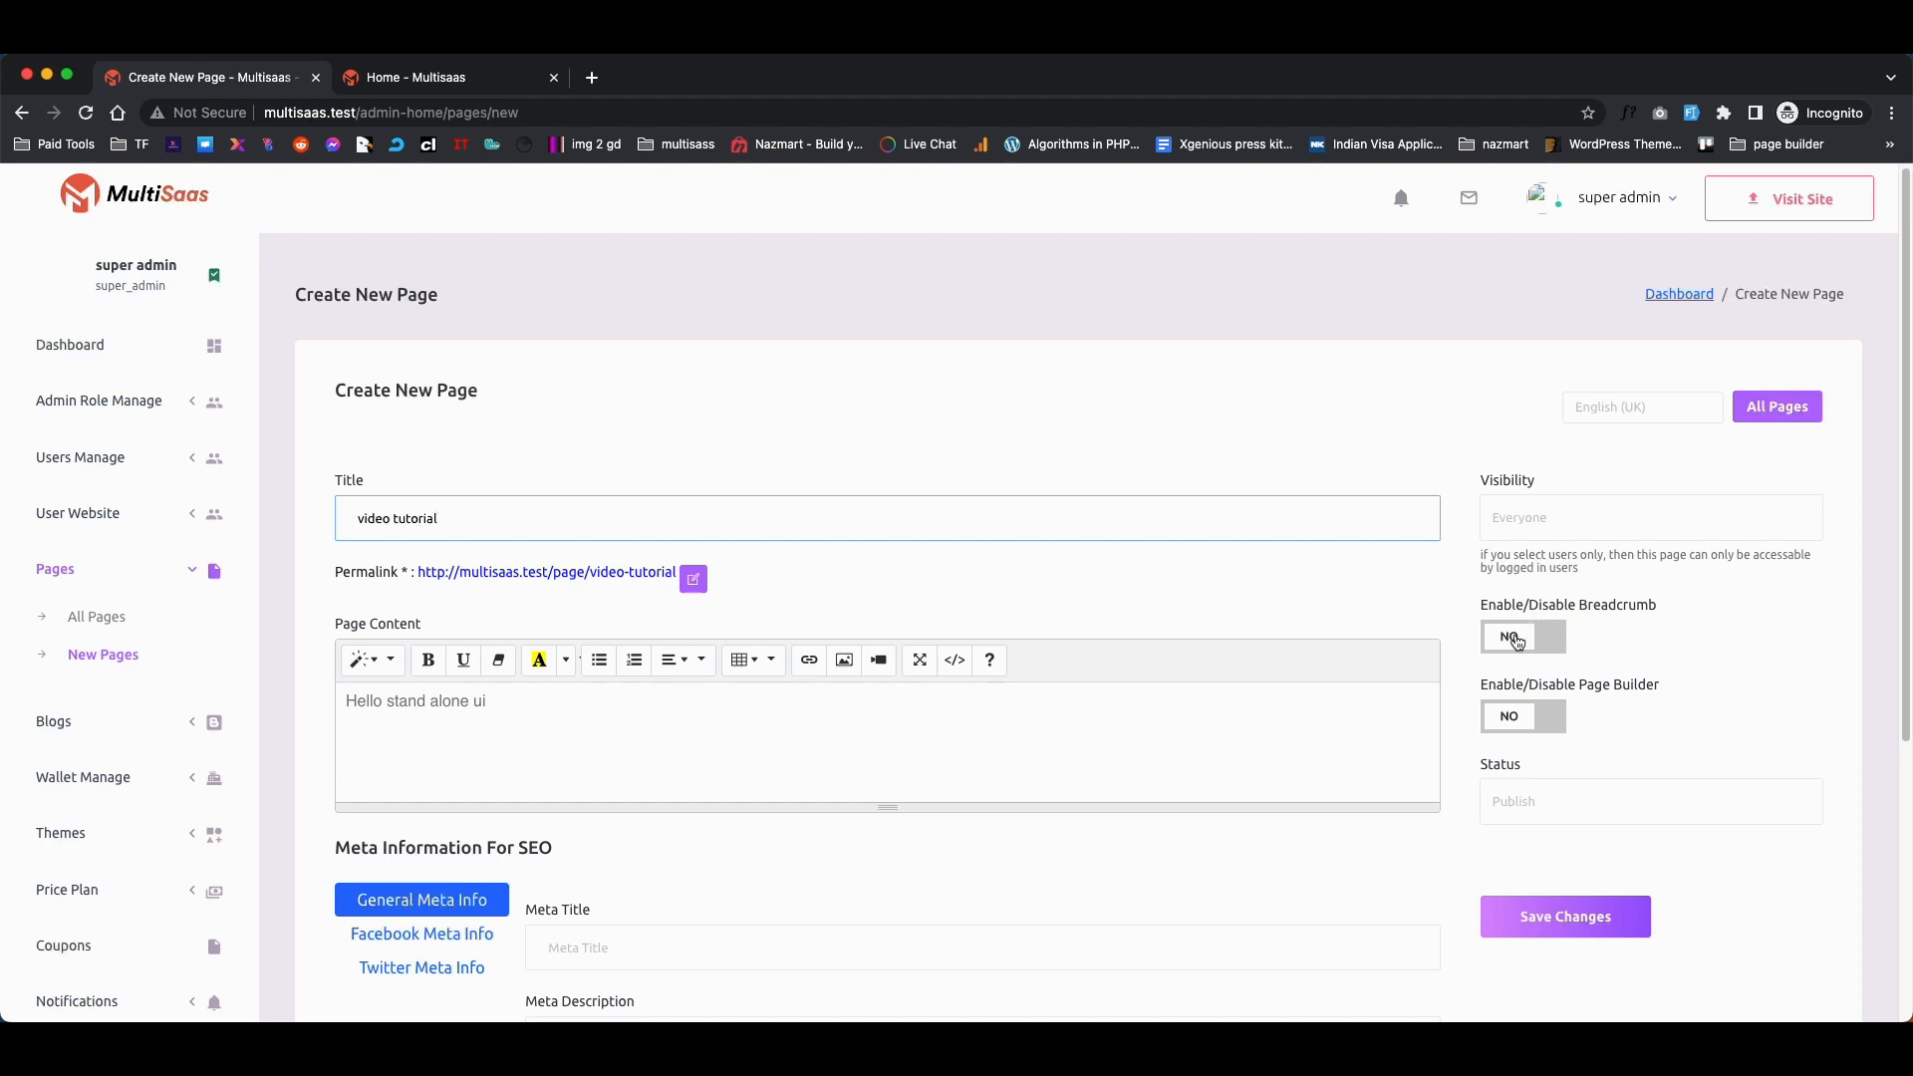
pyautogui.click(1512, 641)
pyautogui.click(1511, 519)
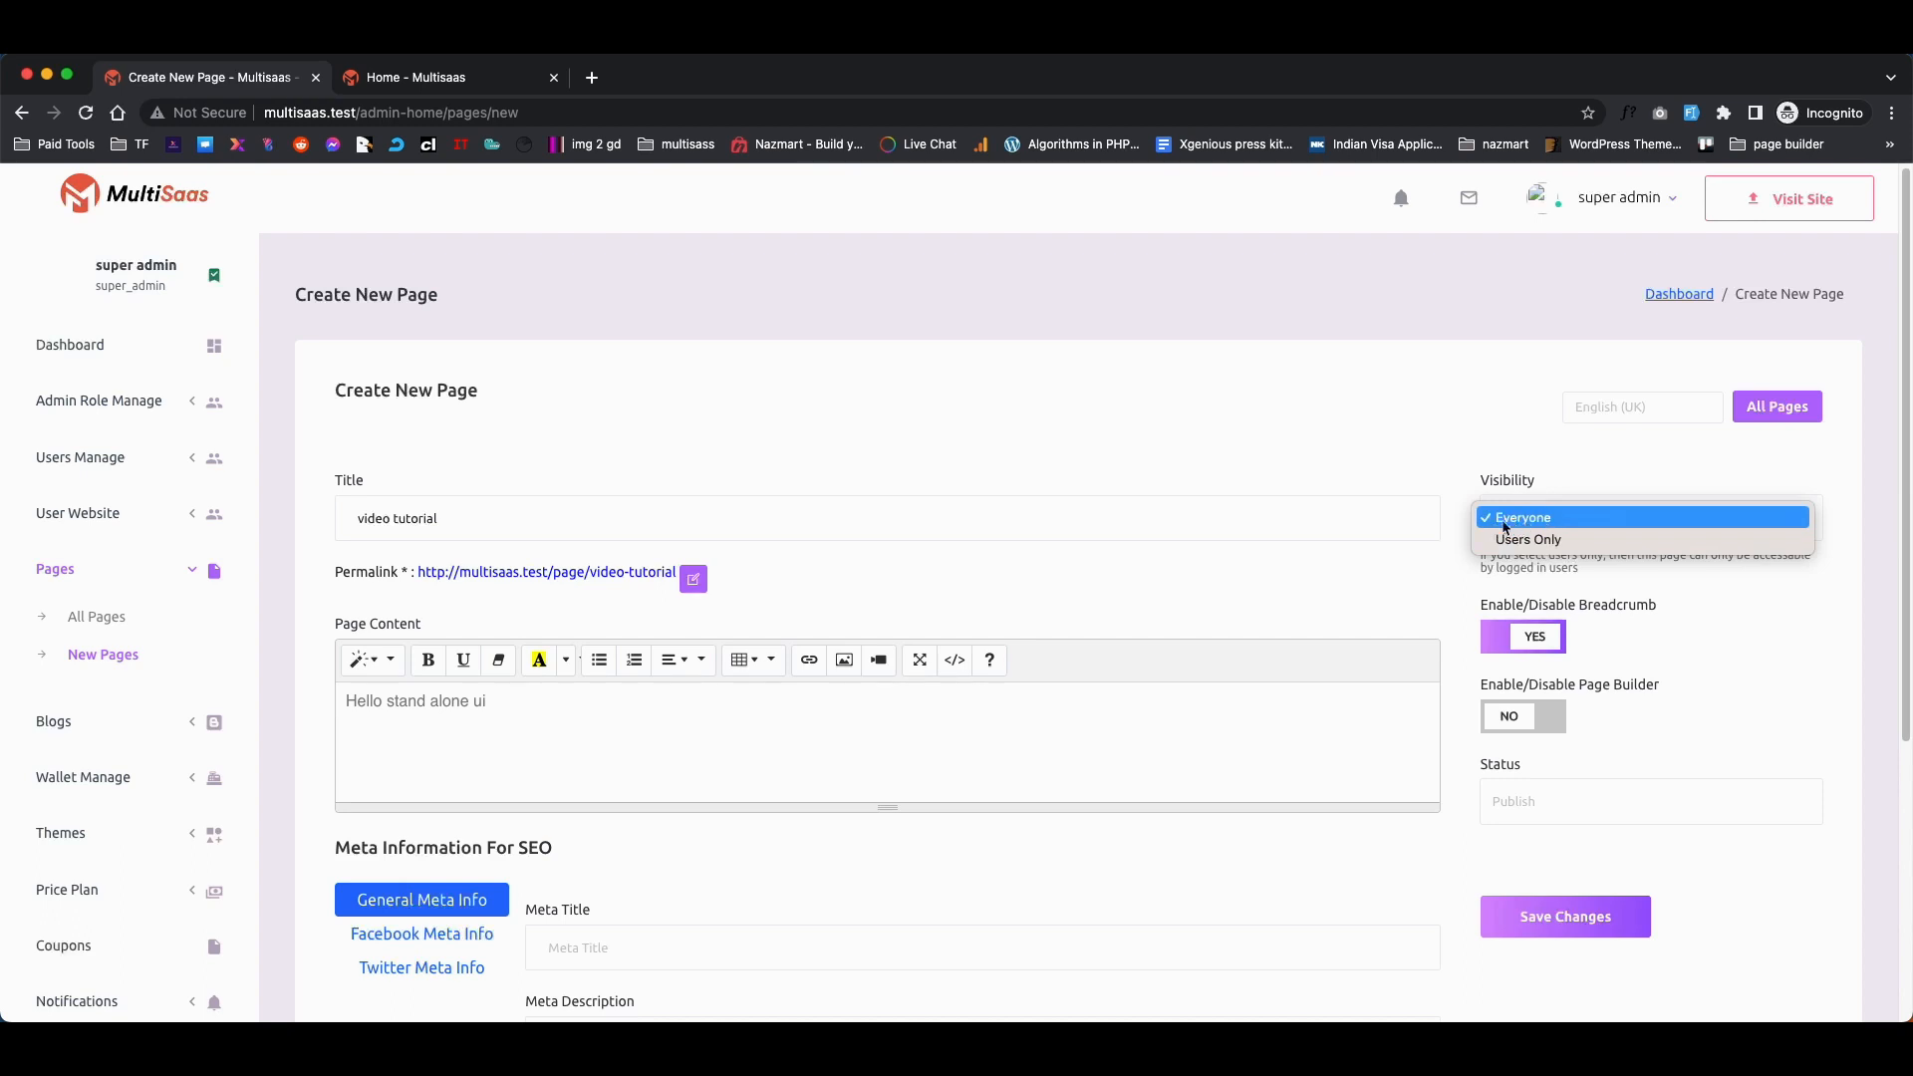
pyautogui.click(1513, 724)
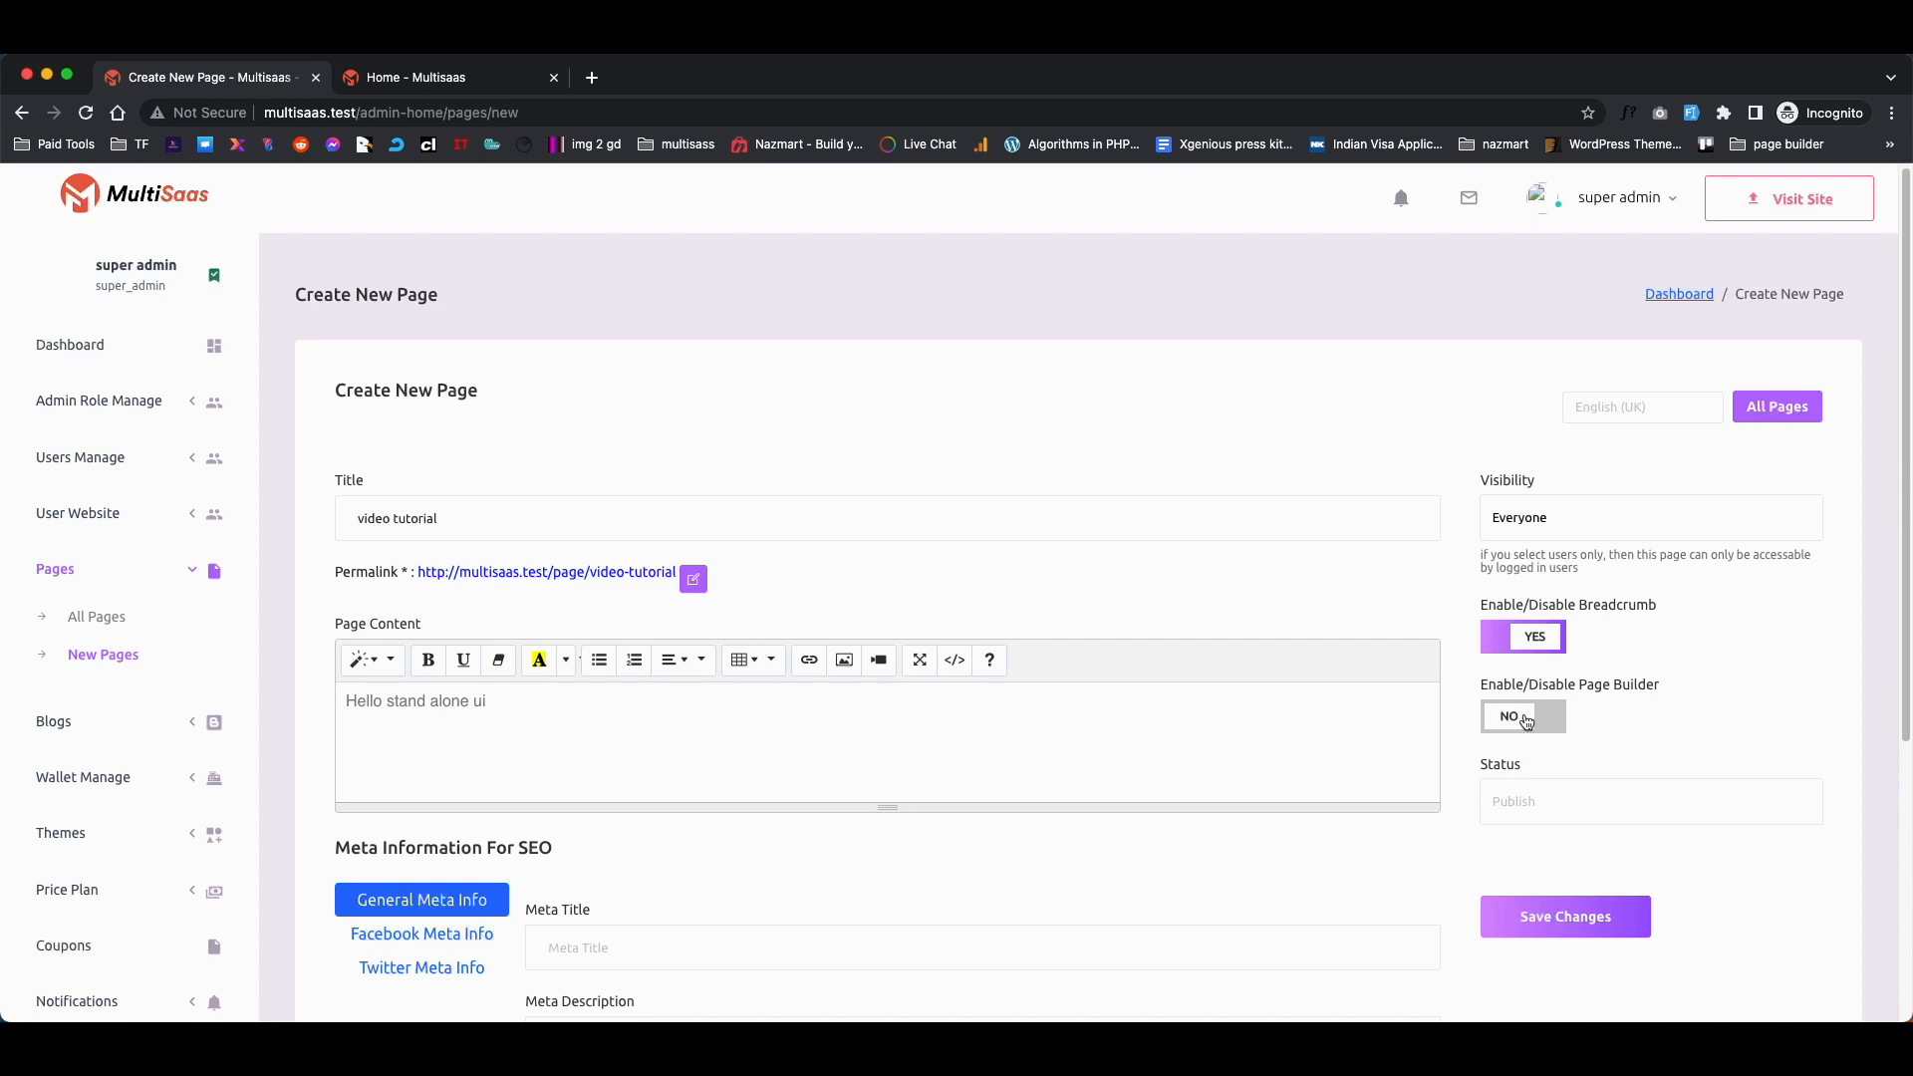
pyautogui.click(1522, 723)
pyautogui.click(1540, 925)
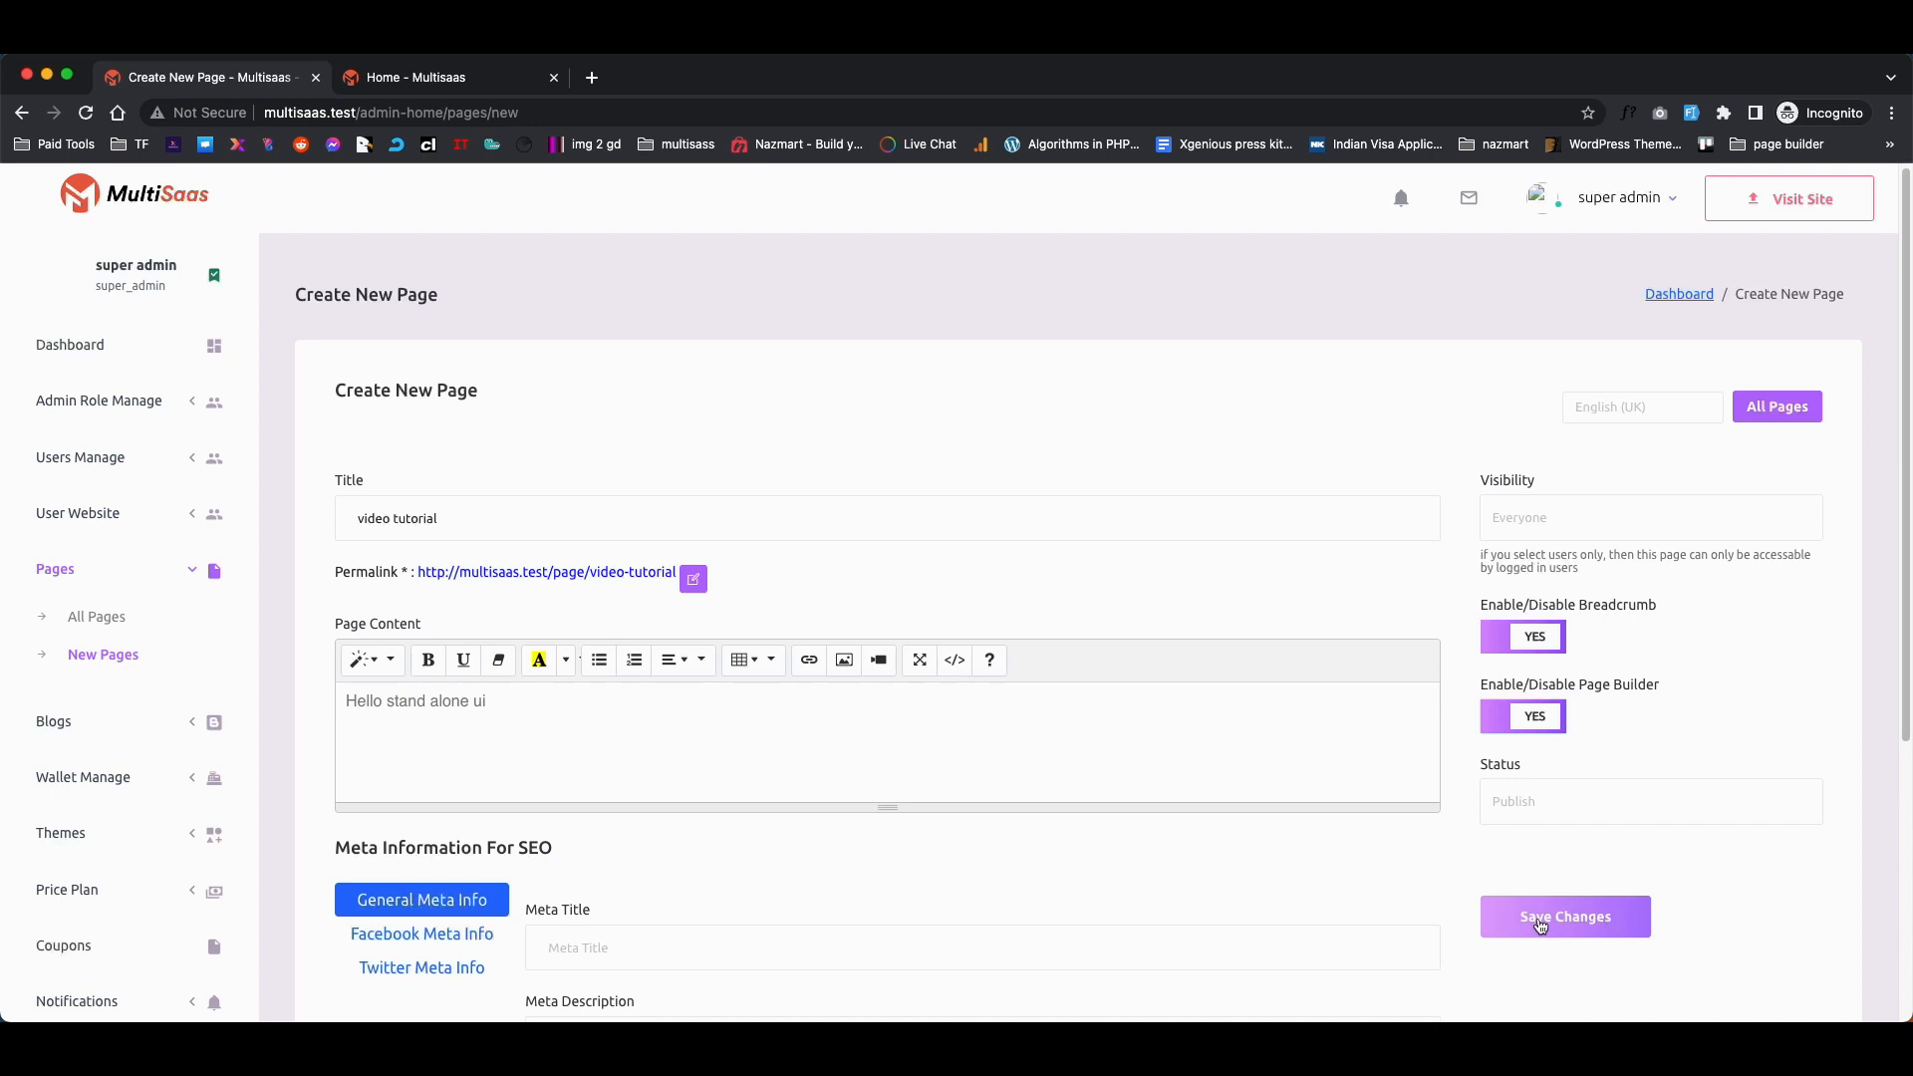
# Find the "video tutorial" page in the list of all pages and open it in the page builder.
pyautogui.click(1774, 416)
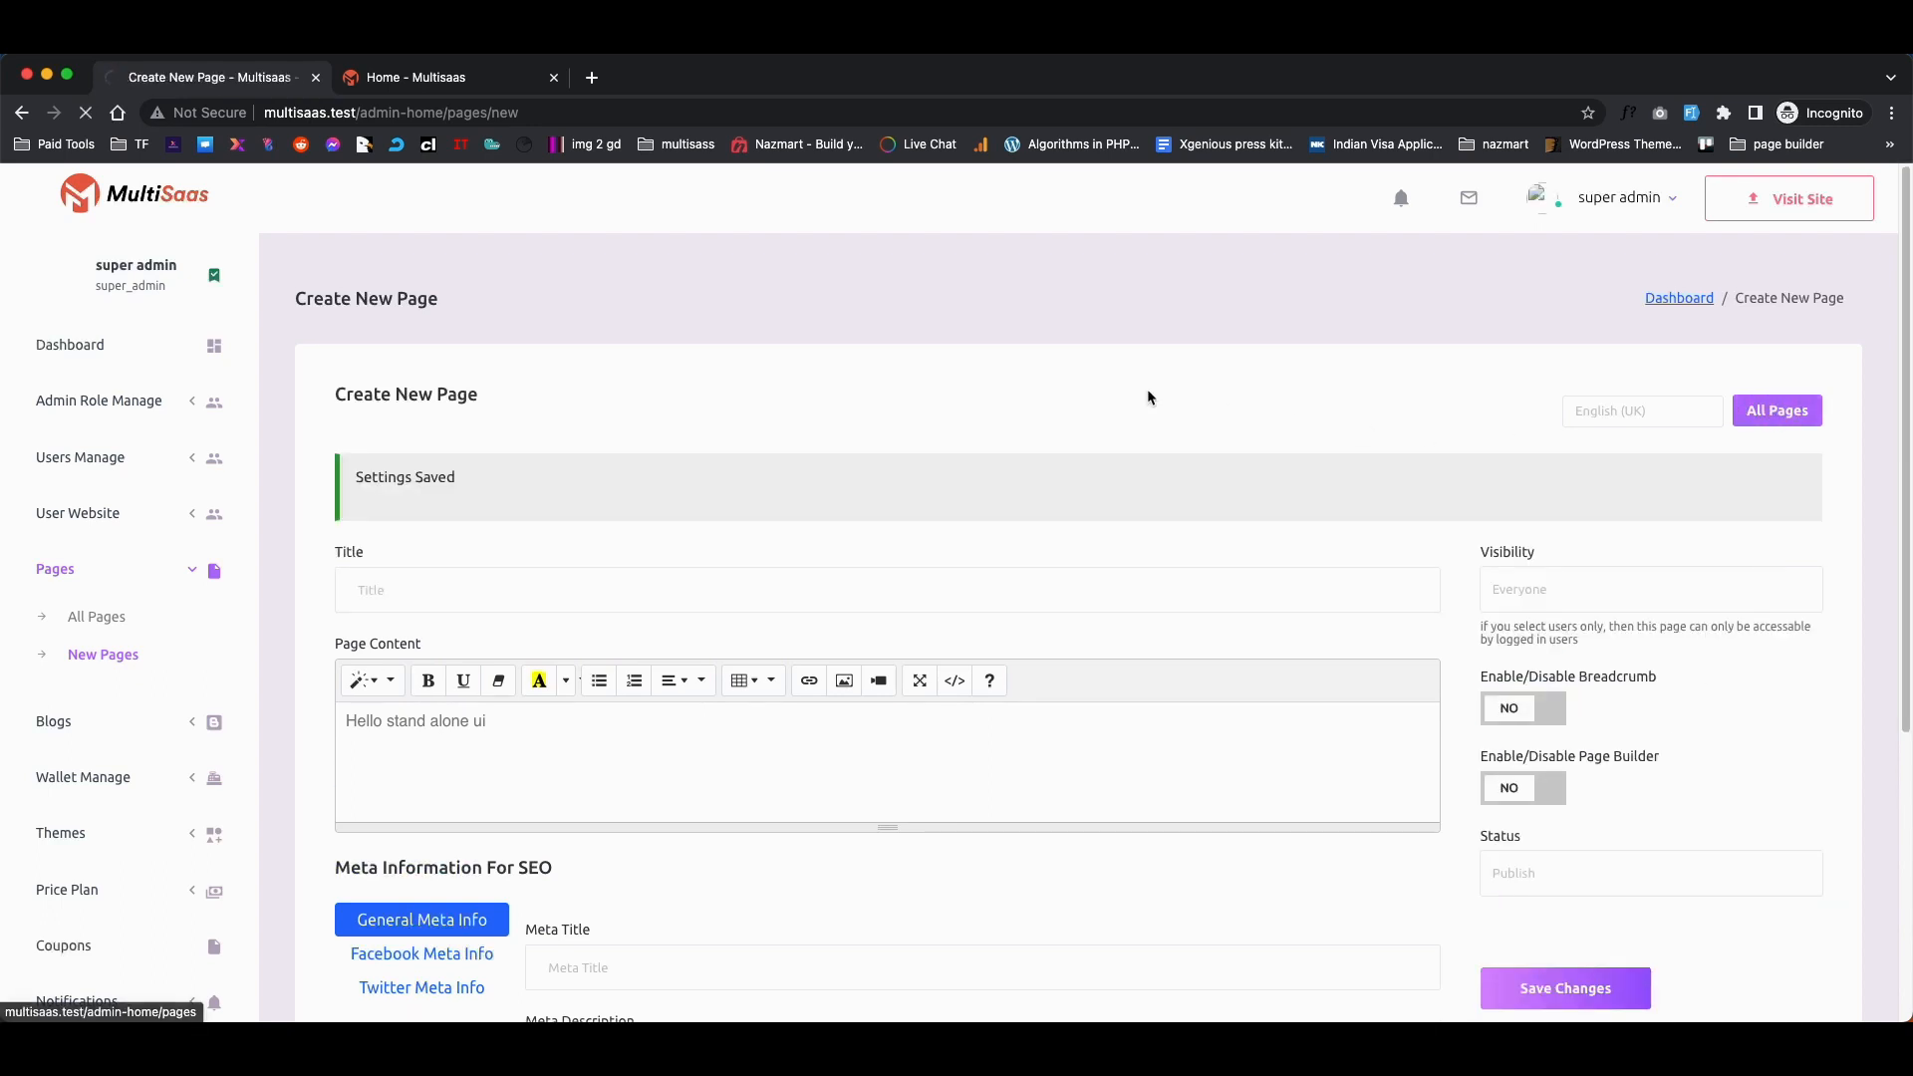
pyautogui.scroll(-5, 749, 485)
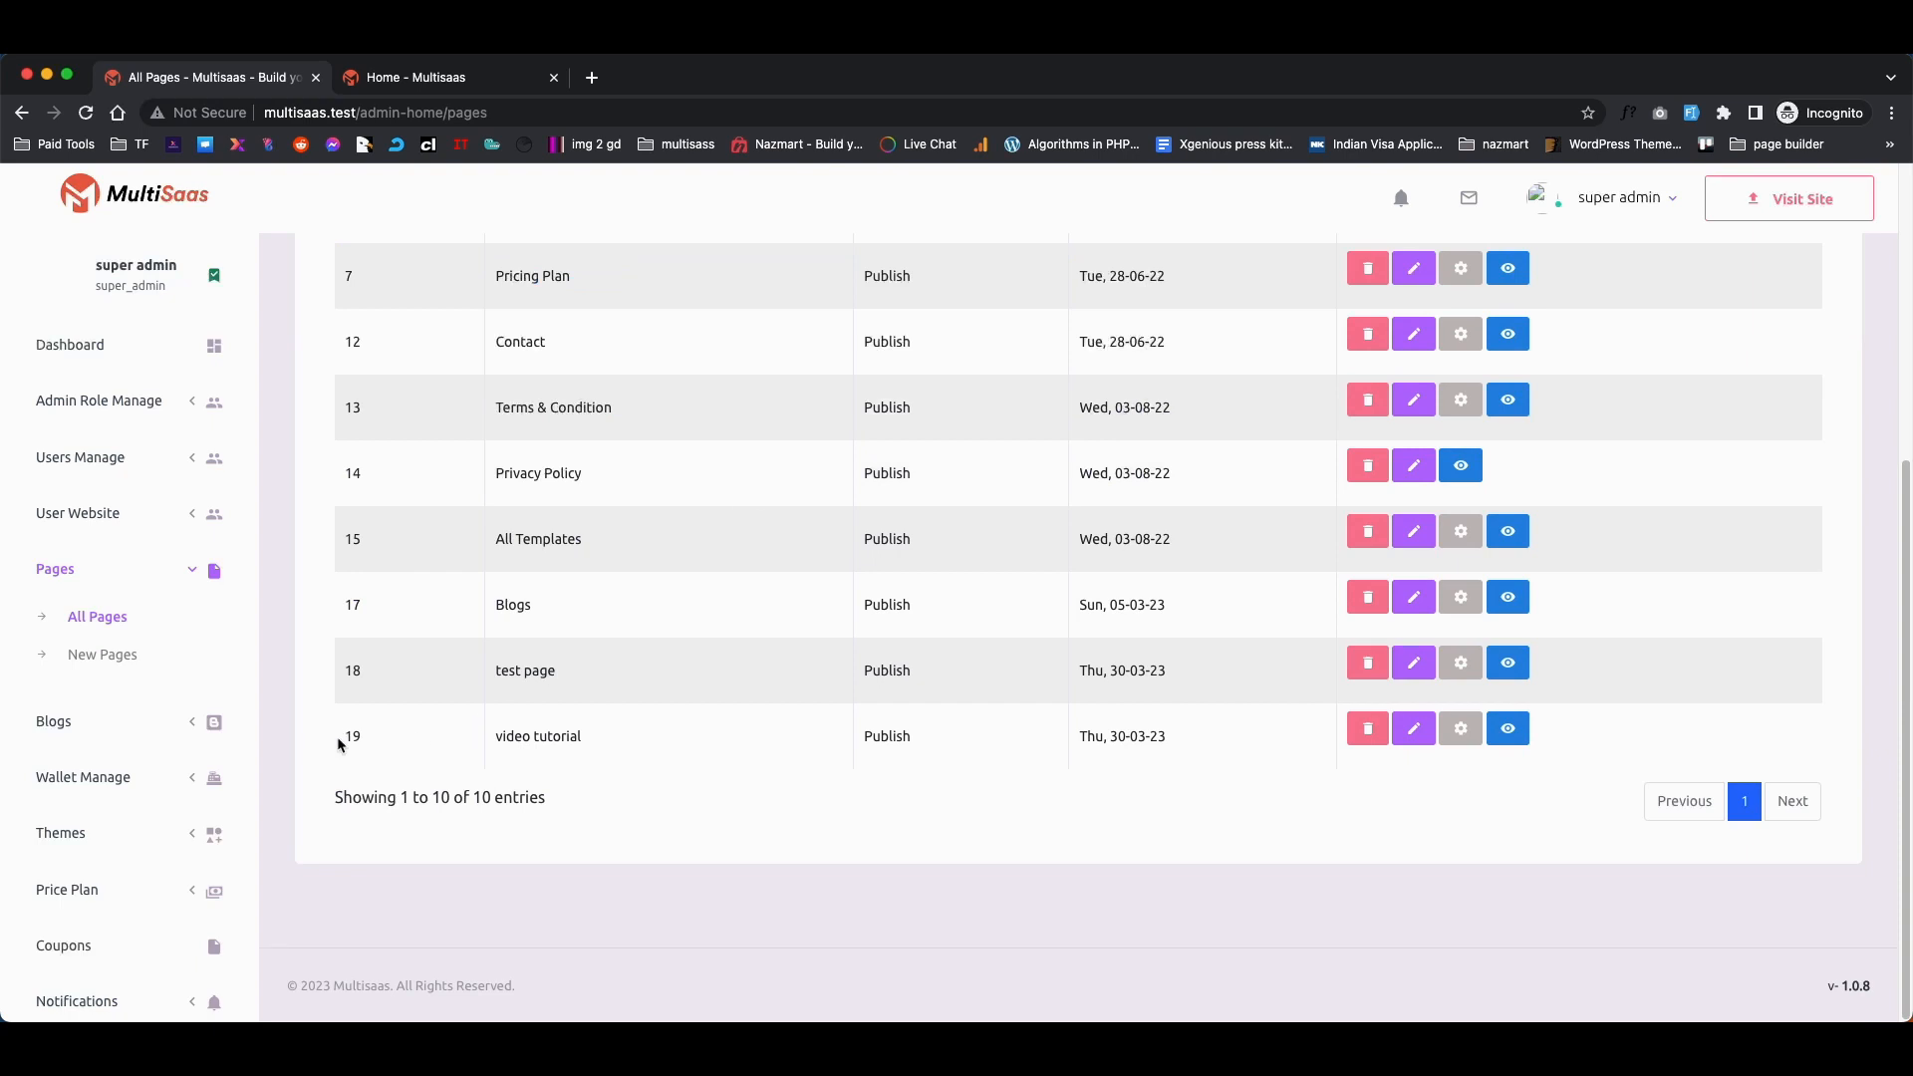
pyautogui.moveTo(504, 735); pyautogui.dragTo(1282, 730)
pyautogui.click(1281, 728)
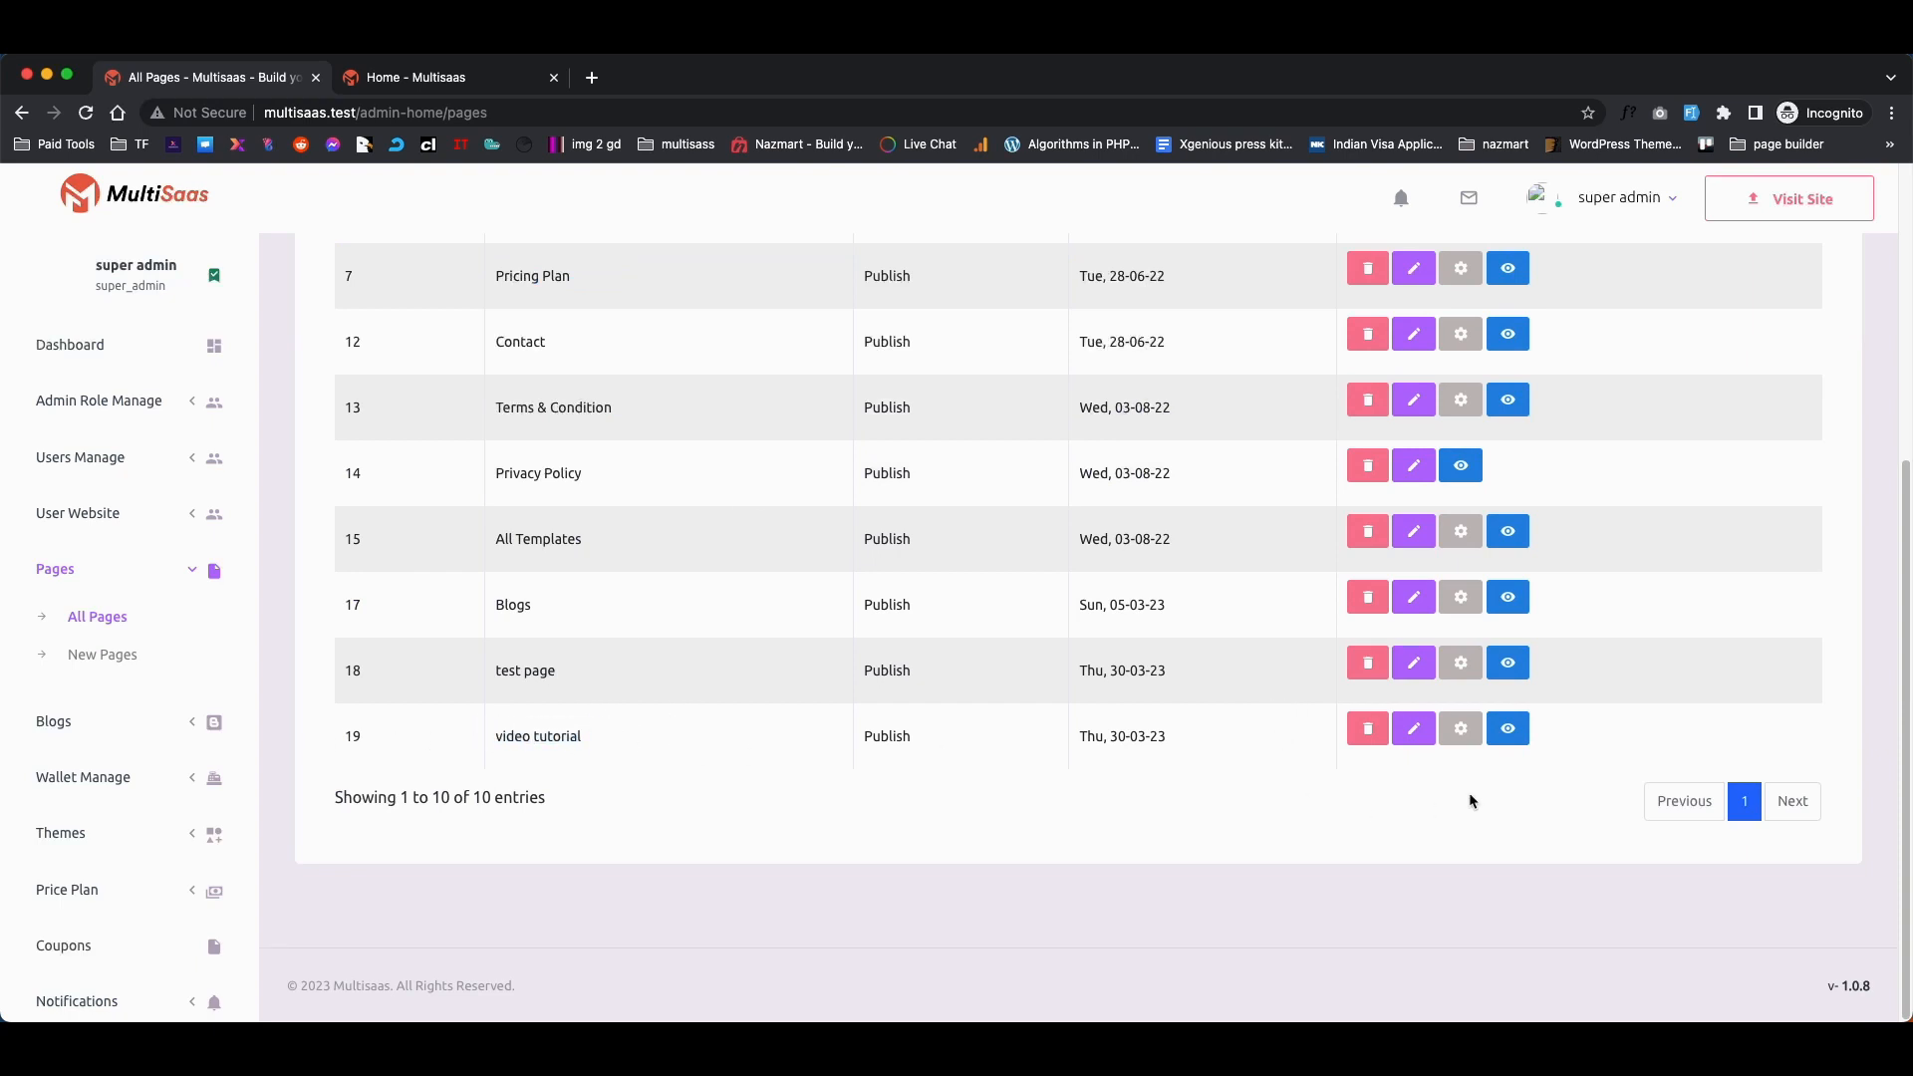
pyautogui.click(1462, 730)
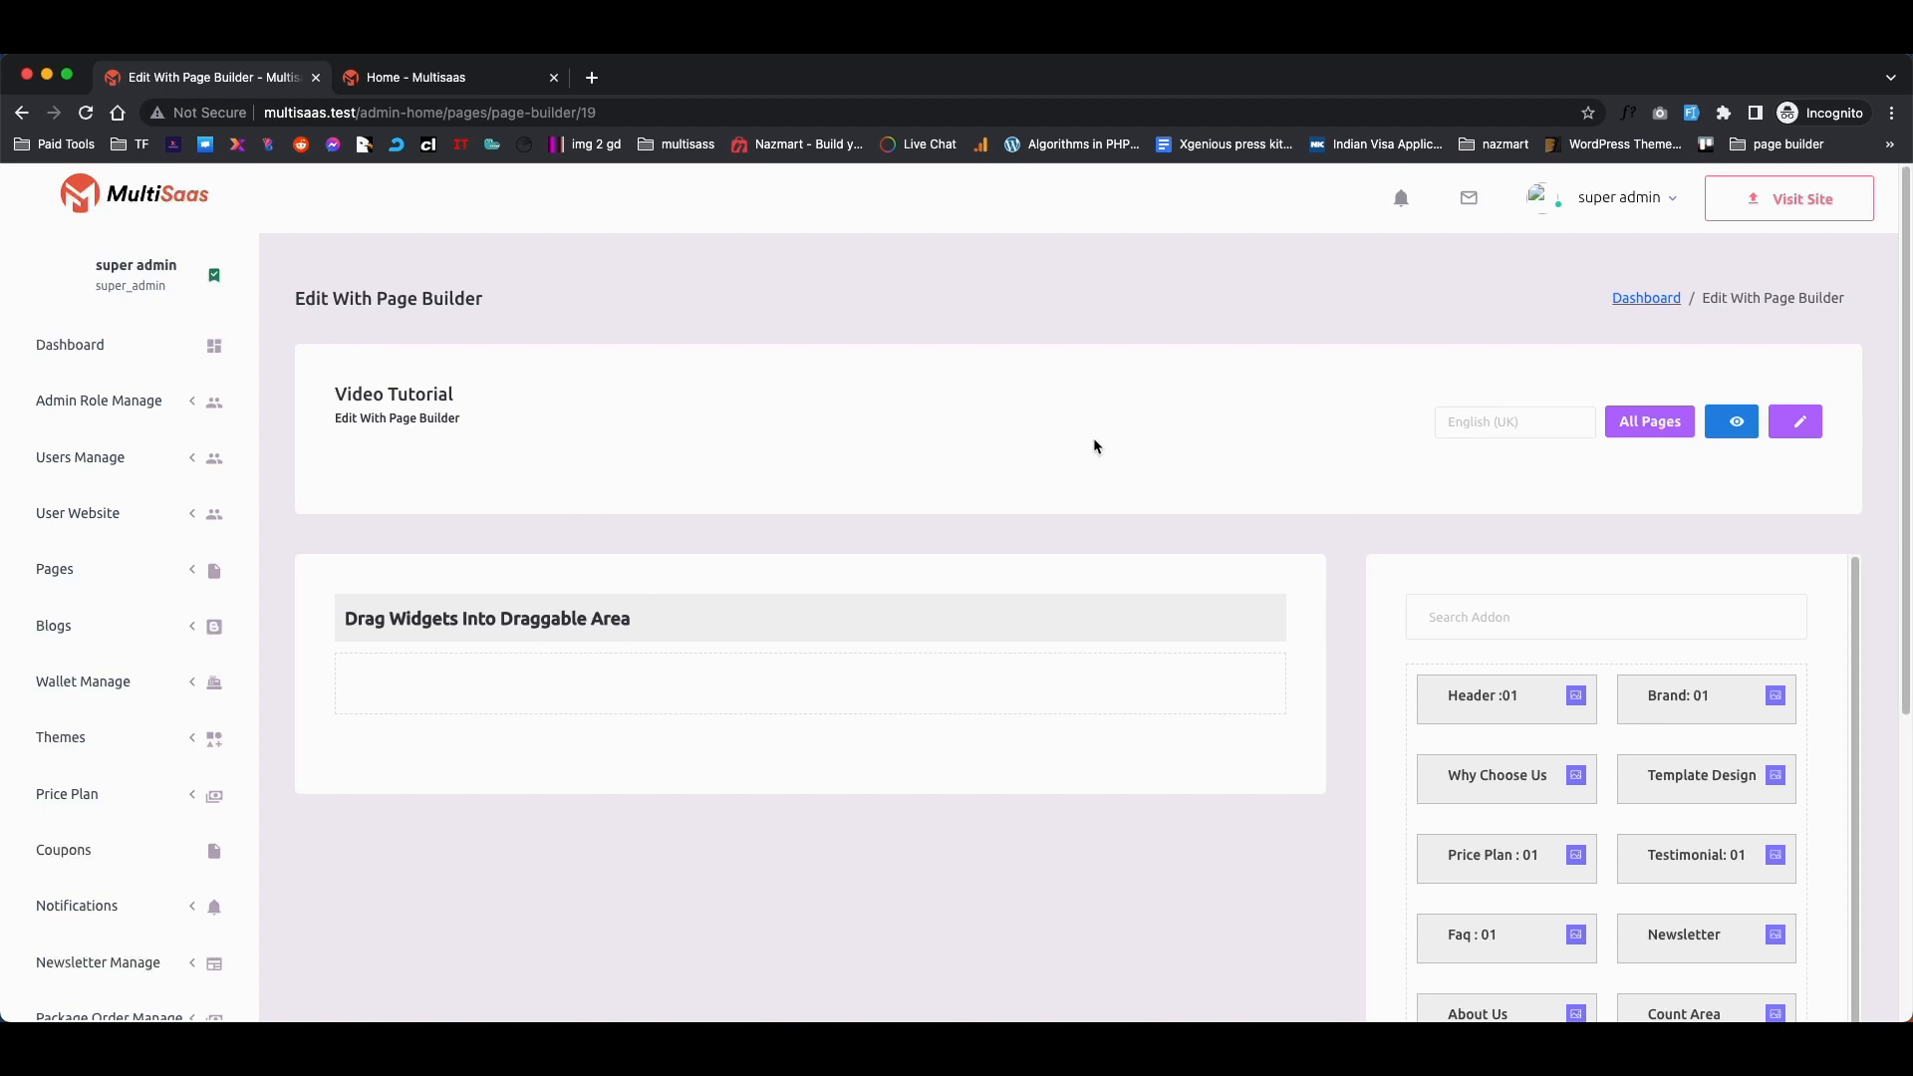
# Examine the widgets available for the Video Tutorial page and preview the Newsletter widget.
pyautogui.scroll(-3, 1564, 726)
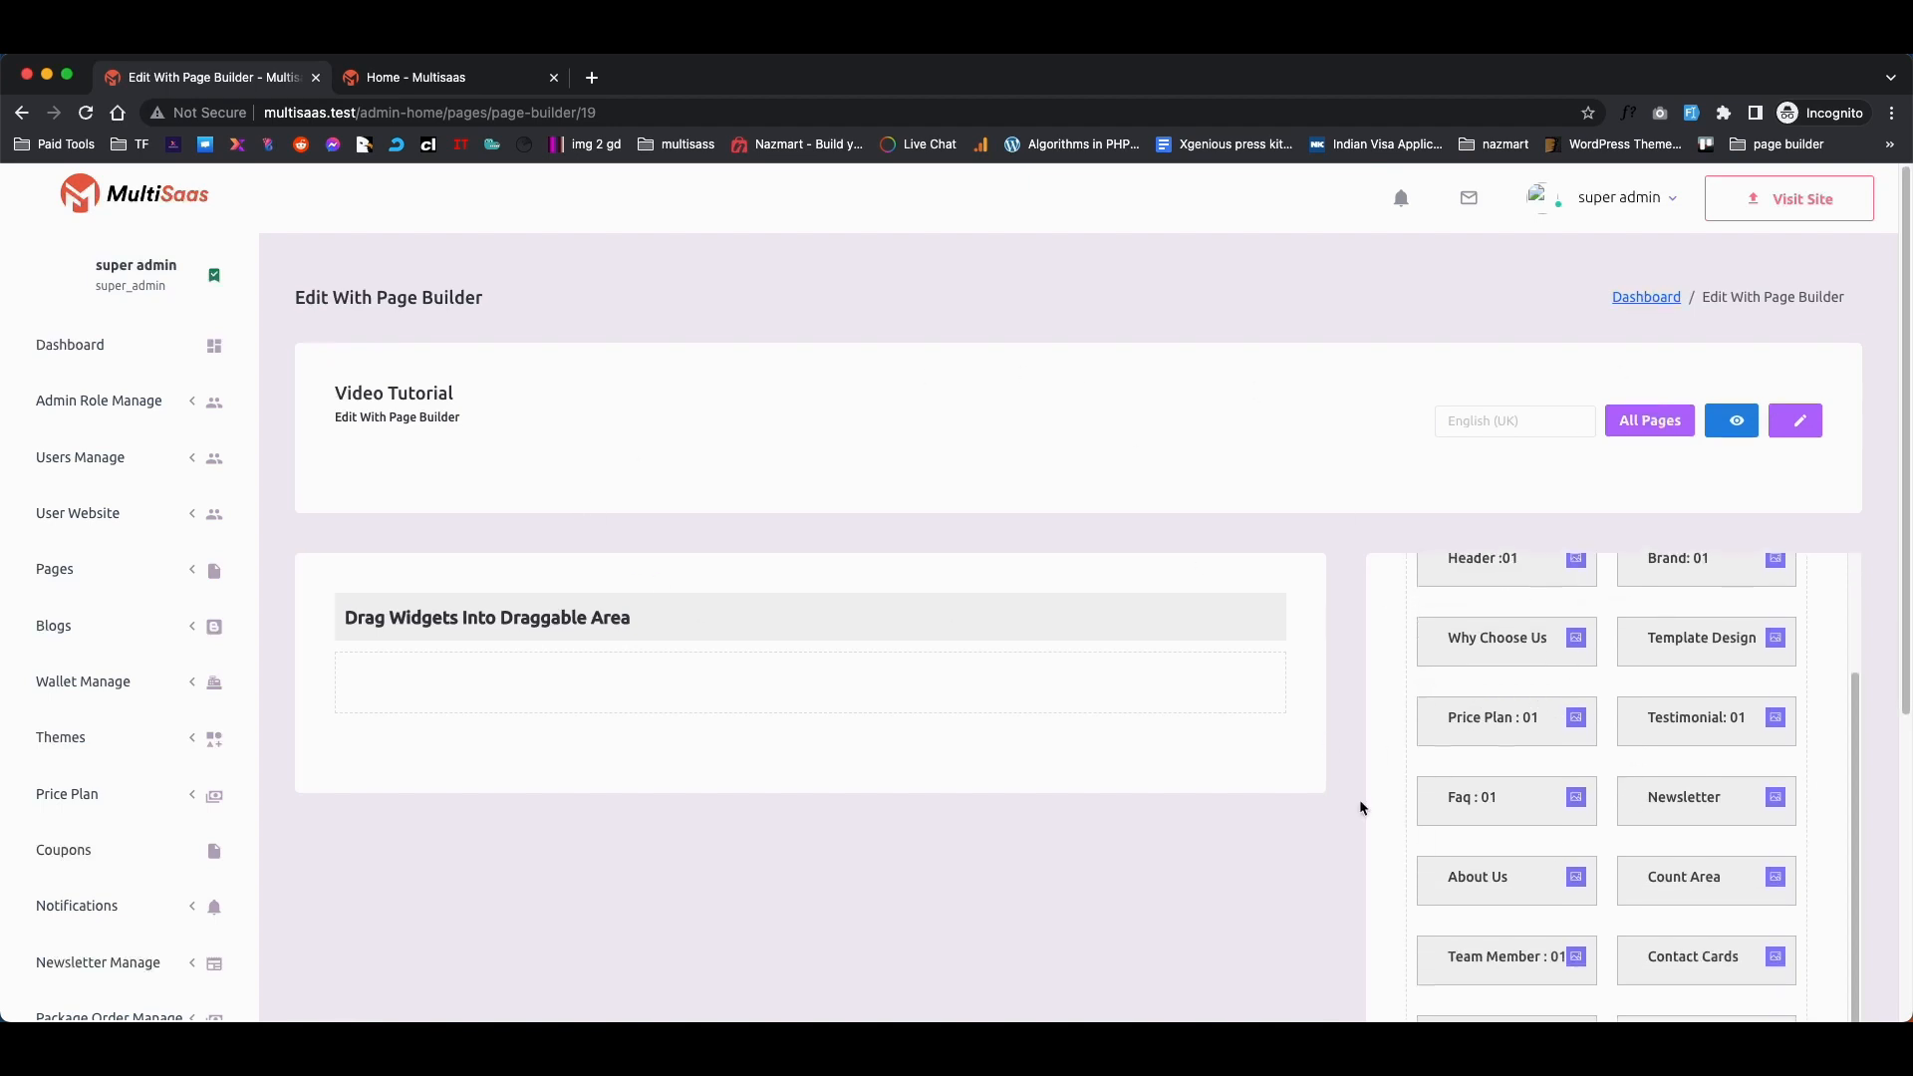
pyautogui.scroll(-3, 1336, 781)
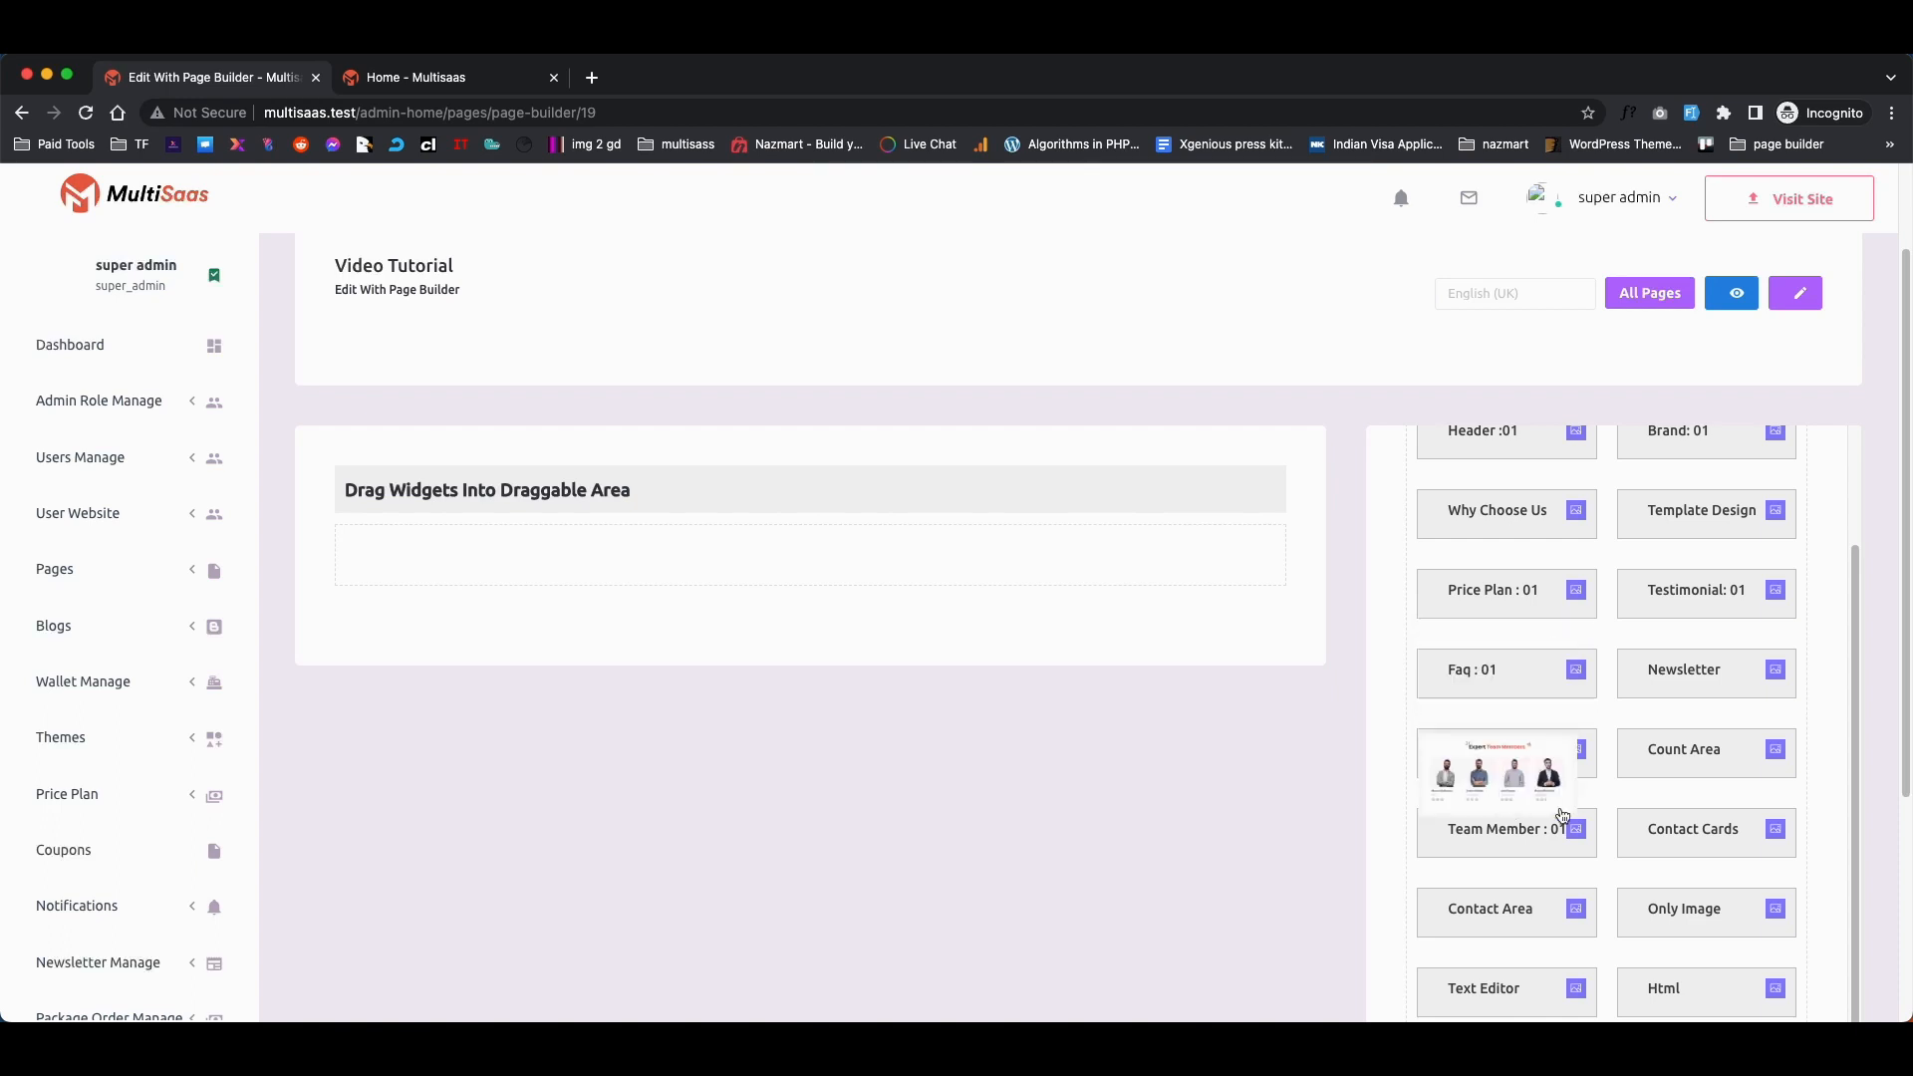
pyautogui.scroll(-1, 1614, 795)
pyautogui.scroll(-1, 1611, 789)
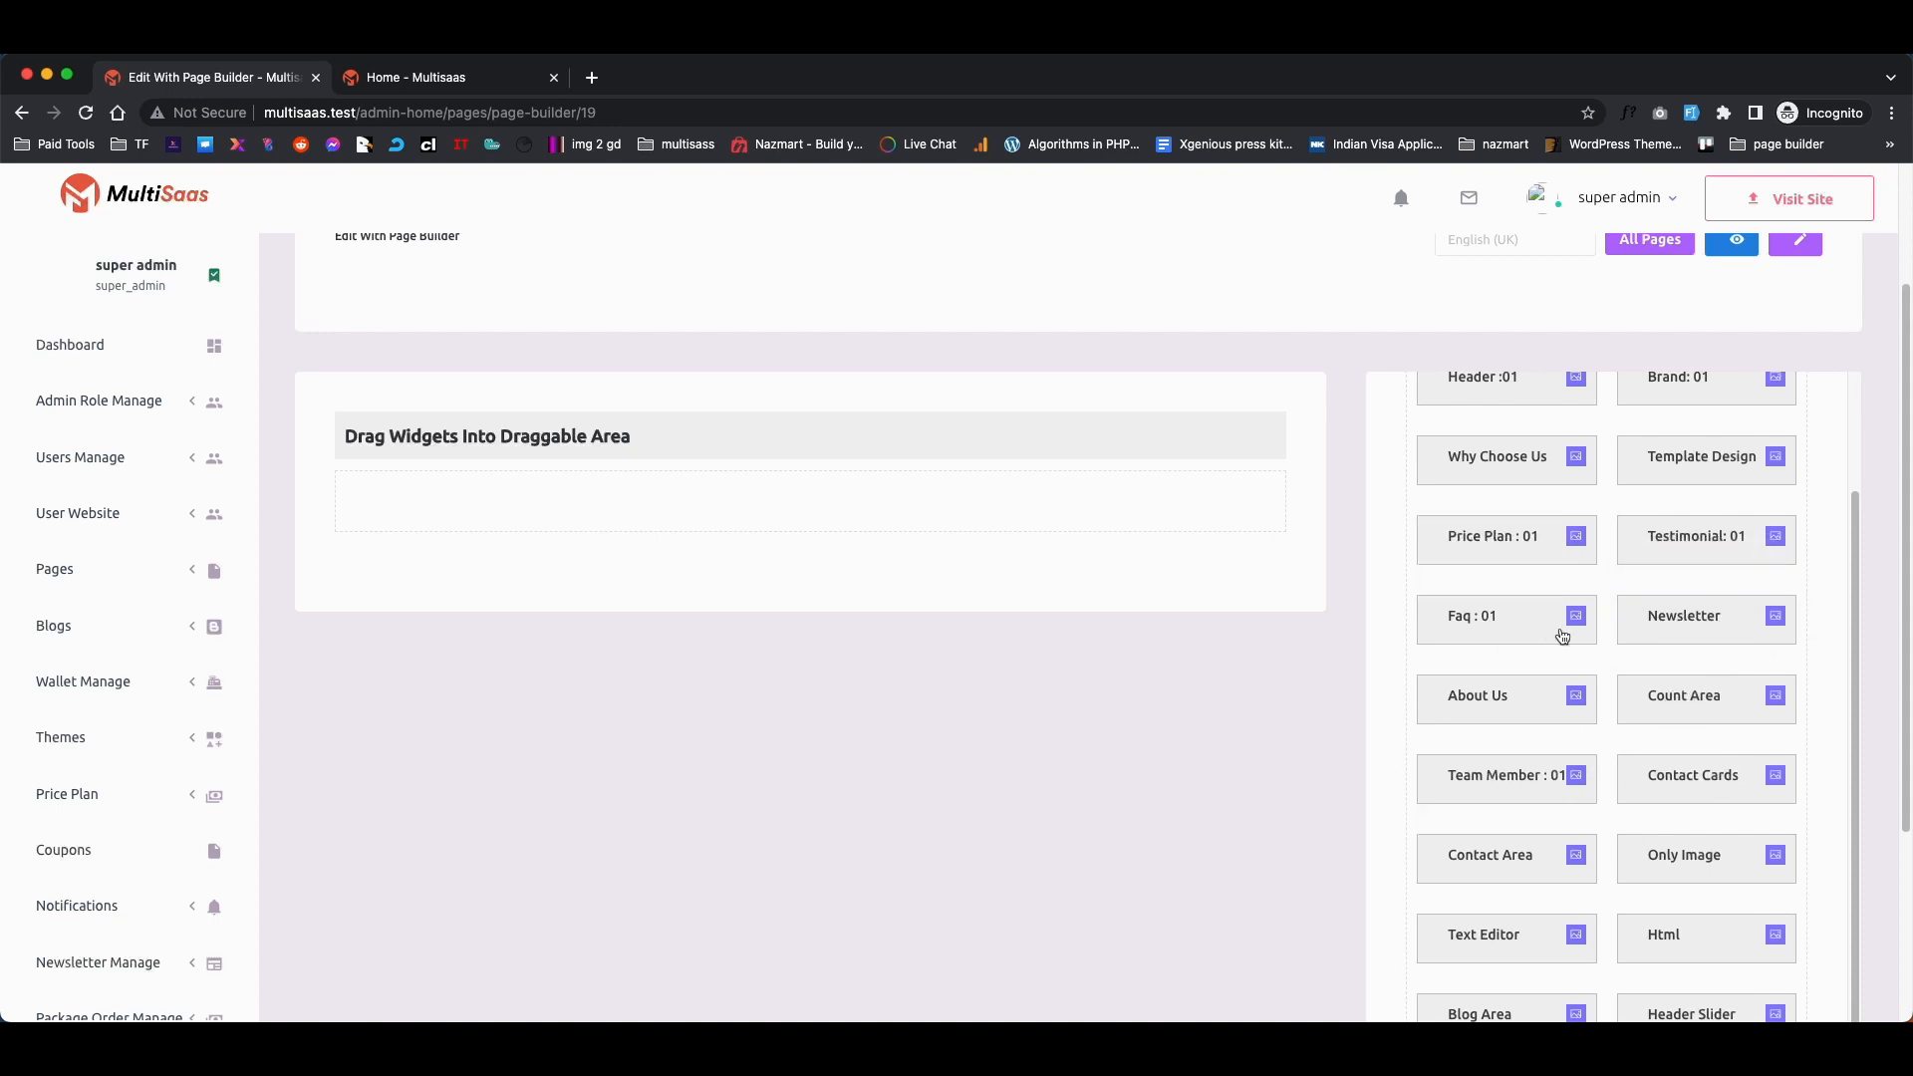
pyautogui.moveTo(1712, 634)
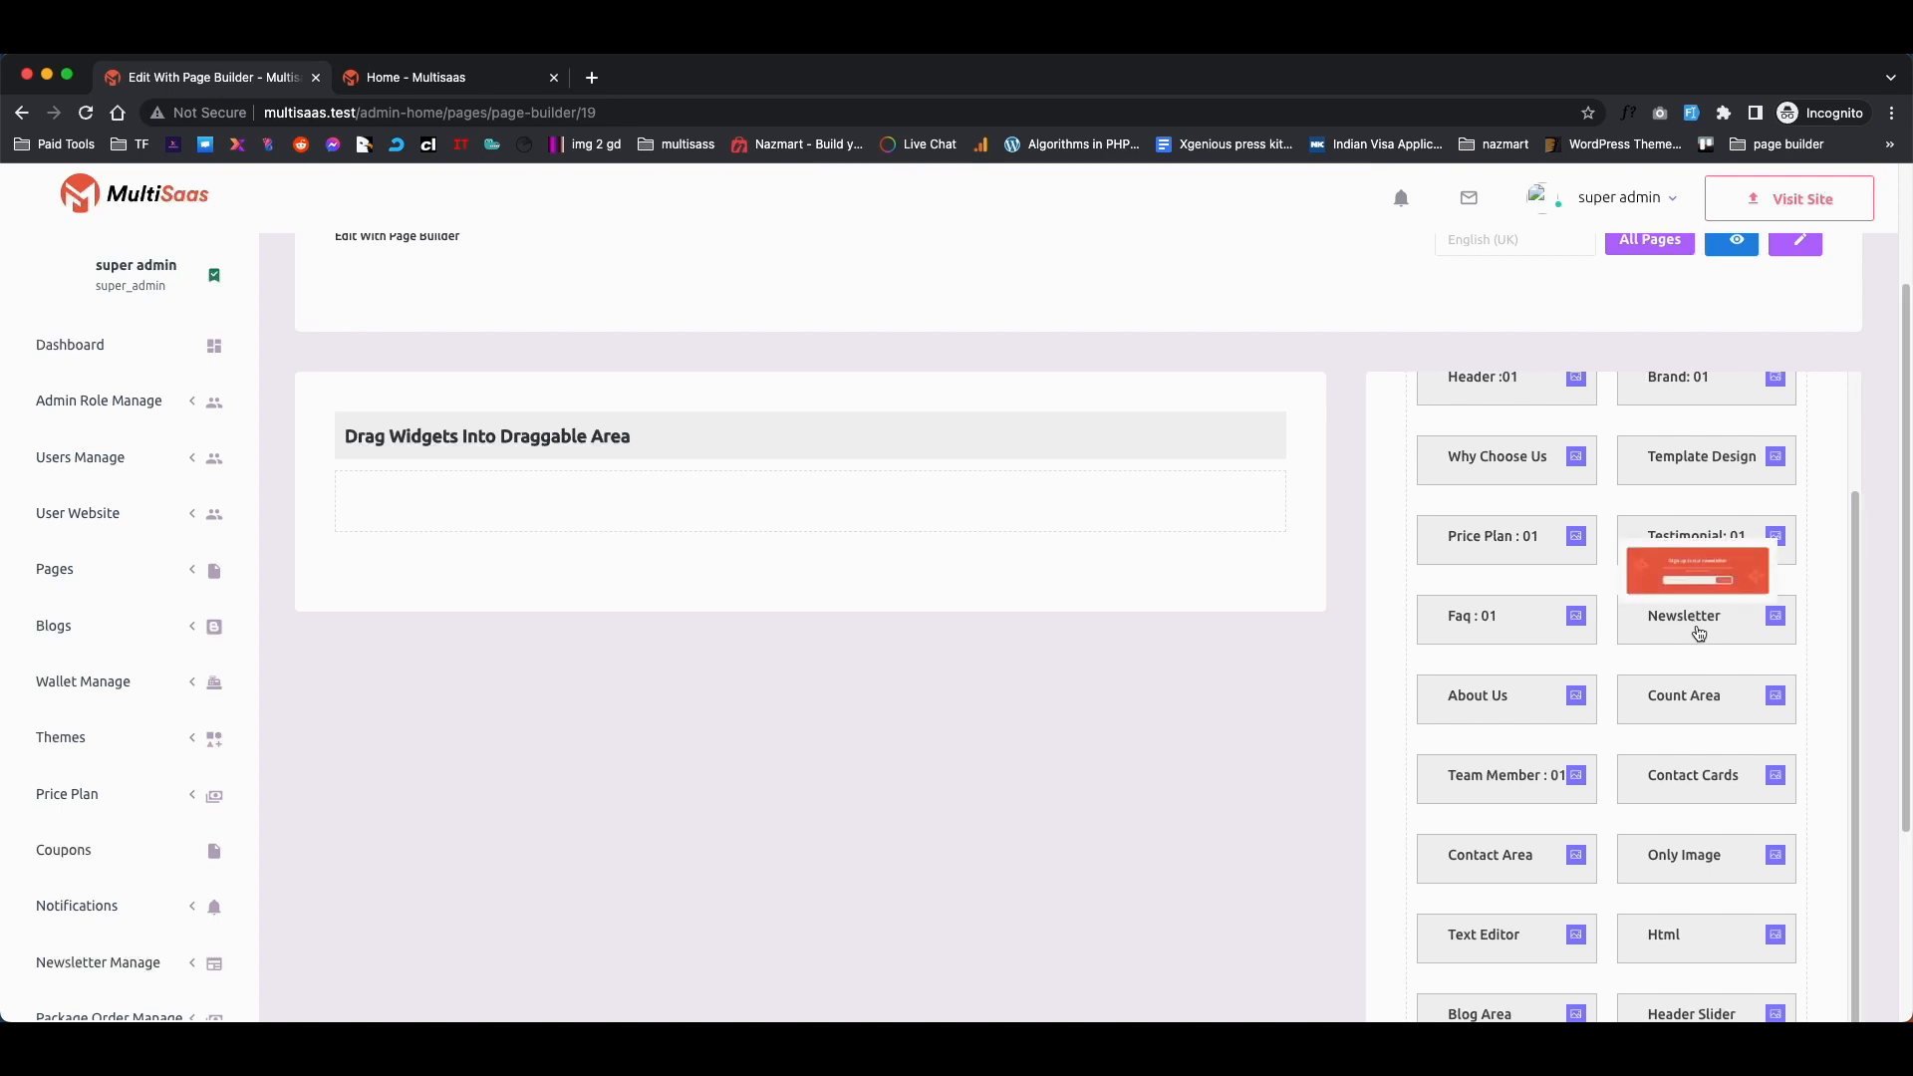
# Search the addons for "news" and add the Newsletter widget to the Video Tutorial page's draggable area.
pyautogui.scroll(3, 1699, 632)
pyautogui.click(1554, 441)
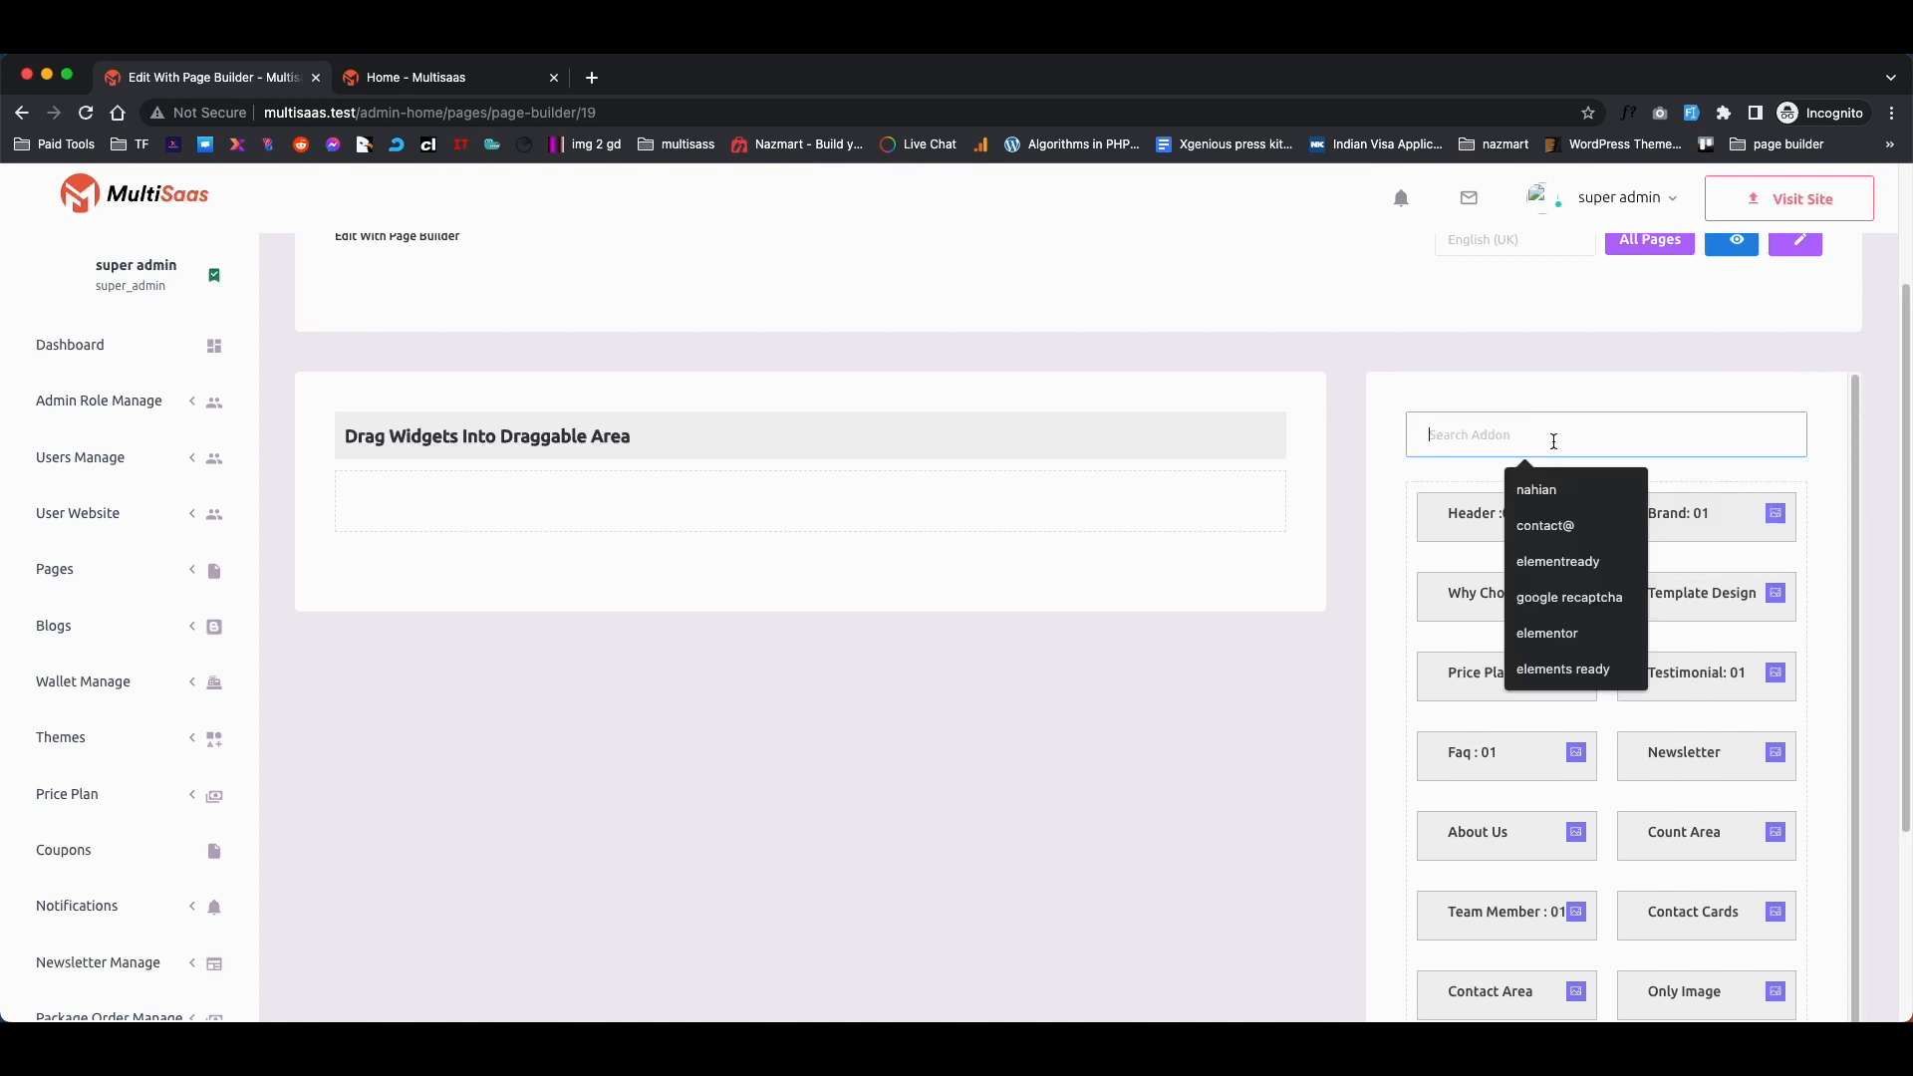
pyautogui.write('news')
pyautogui.moveTo(1500, 700); pyautogui.dragTo(641, 692)
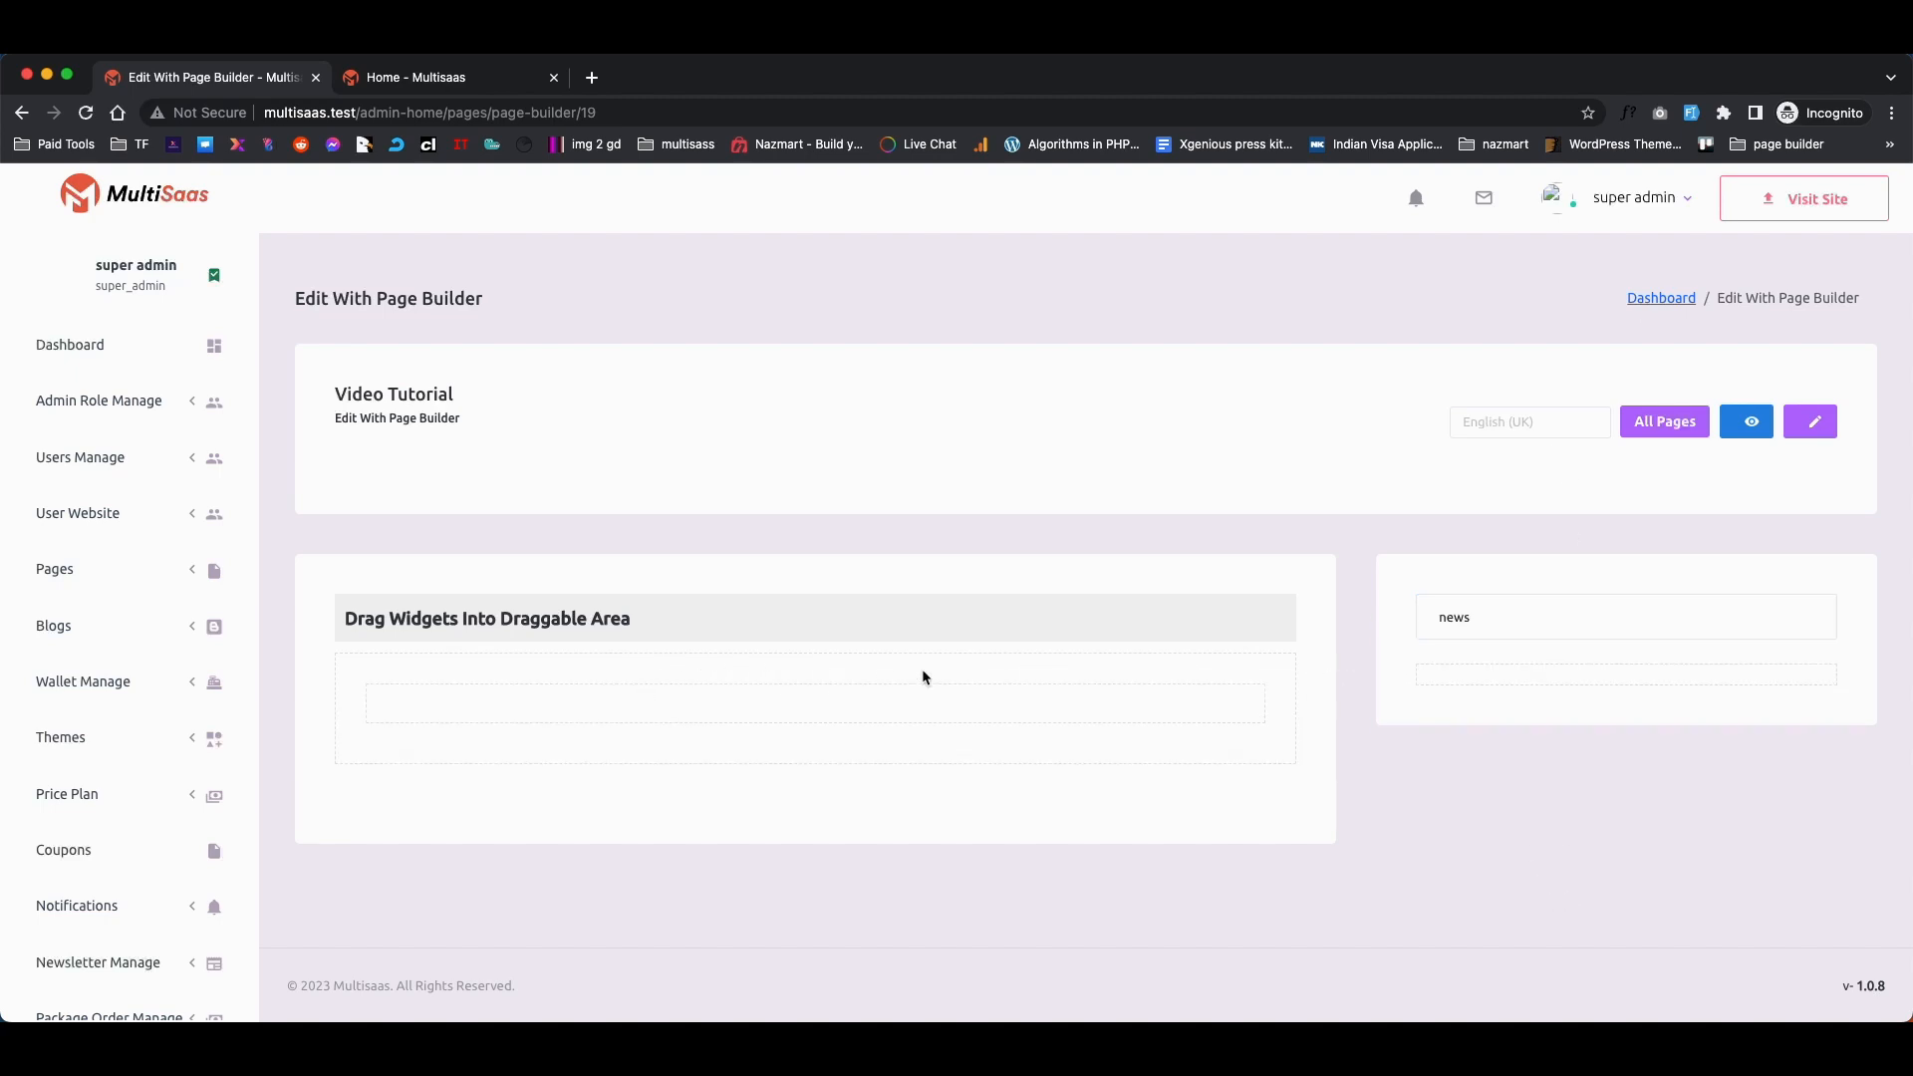
pyautogui.scroll(-2, 1203, 600)
pyautogui.scroll(2, 1179, 592)
# Expand the Newsletter widget's settings and set its title to "test title" and its subtitle to "subtitle".
pyautogui.click(1188, 710)
pyautogui.scroll(-2, 1198, 676)
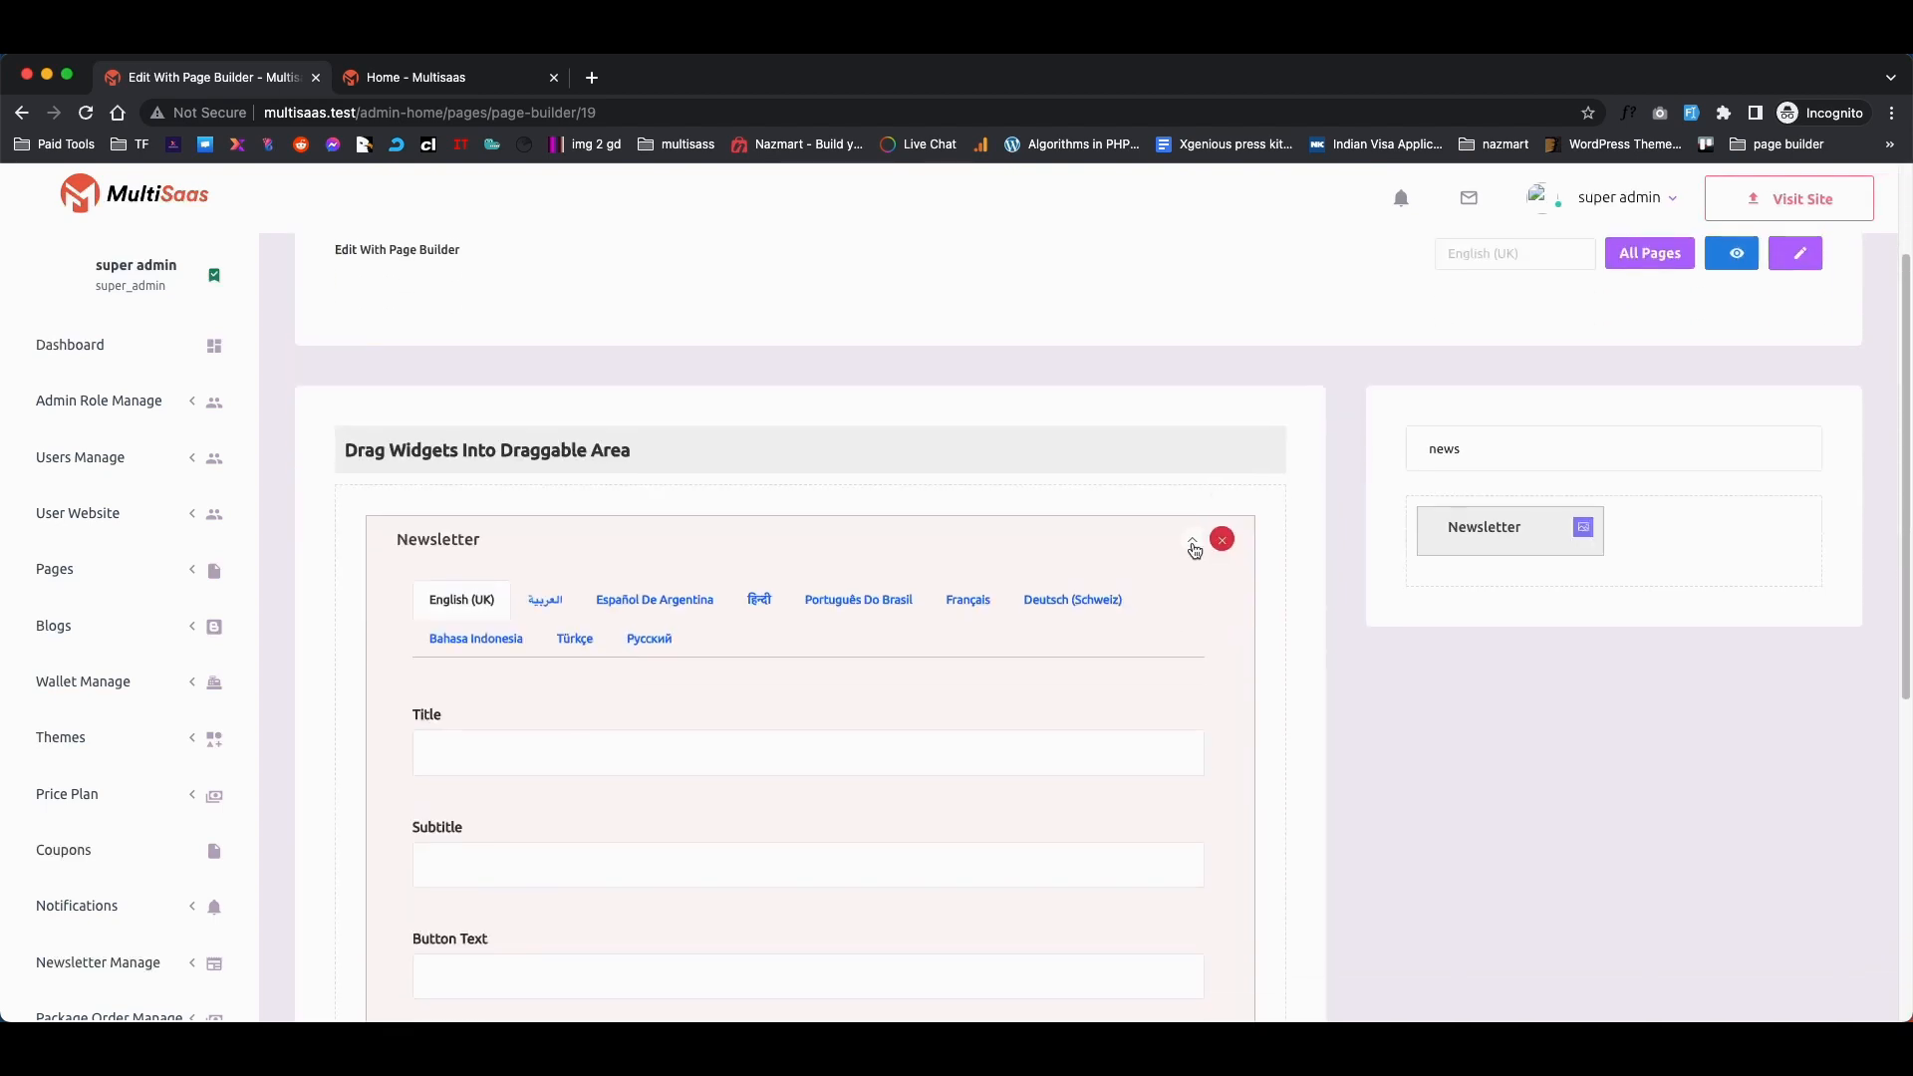
pyautogui.click(560, 743)
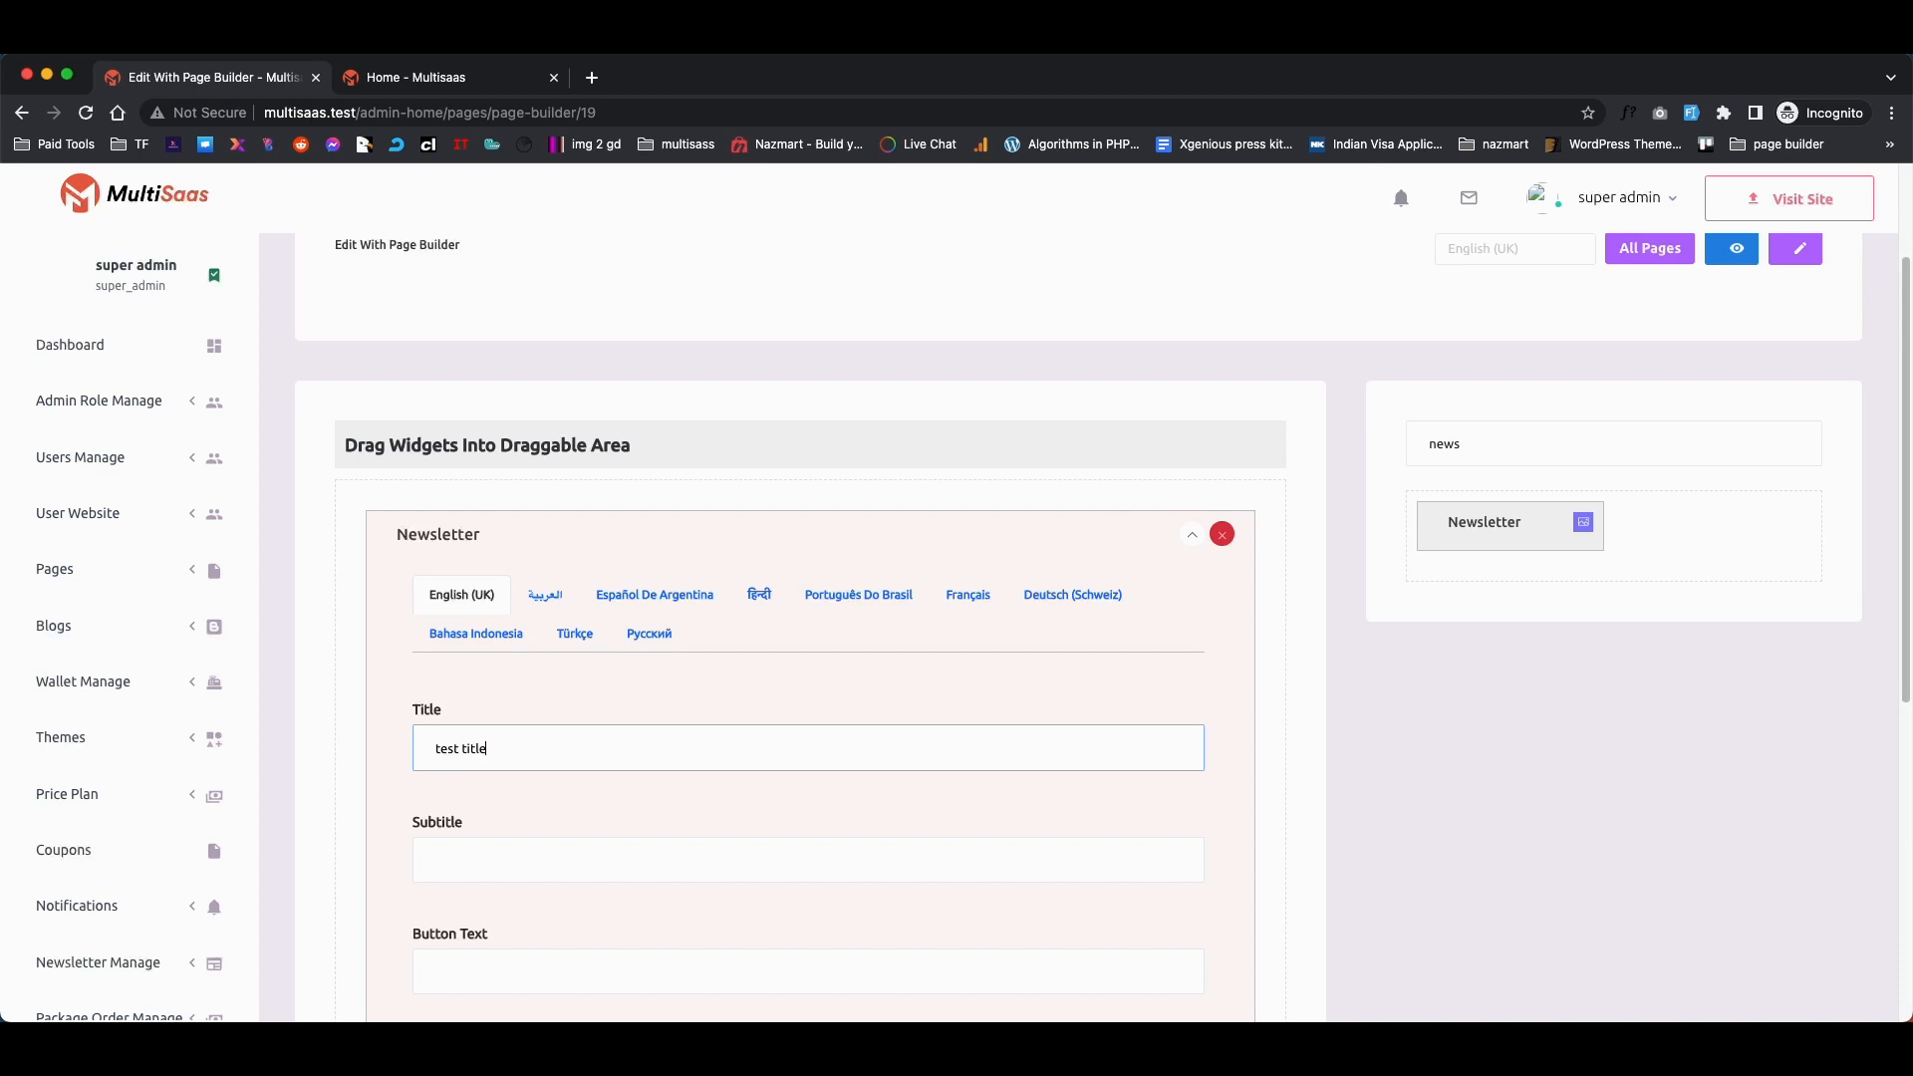
pyautogui.click(499, 869)
pyautogui.write('subtitle')
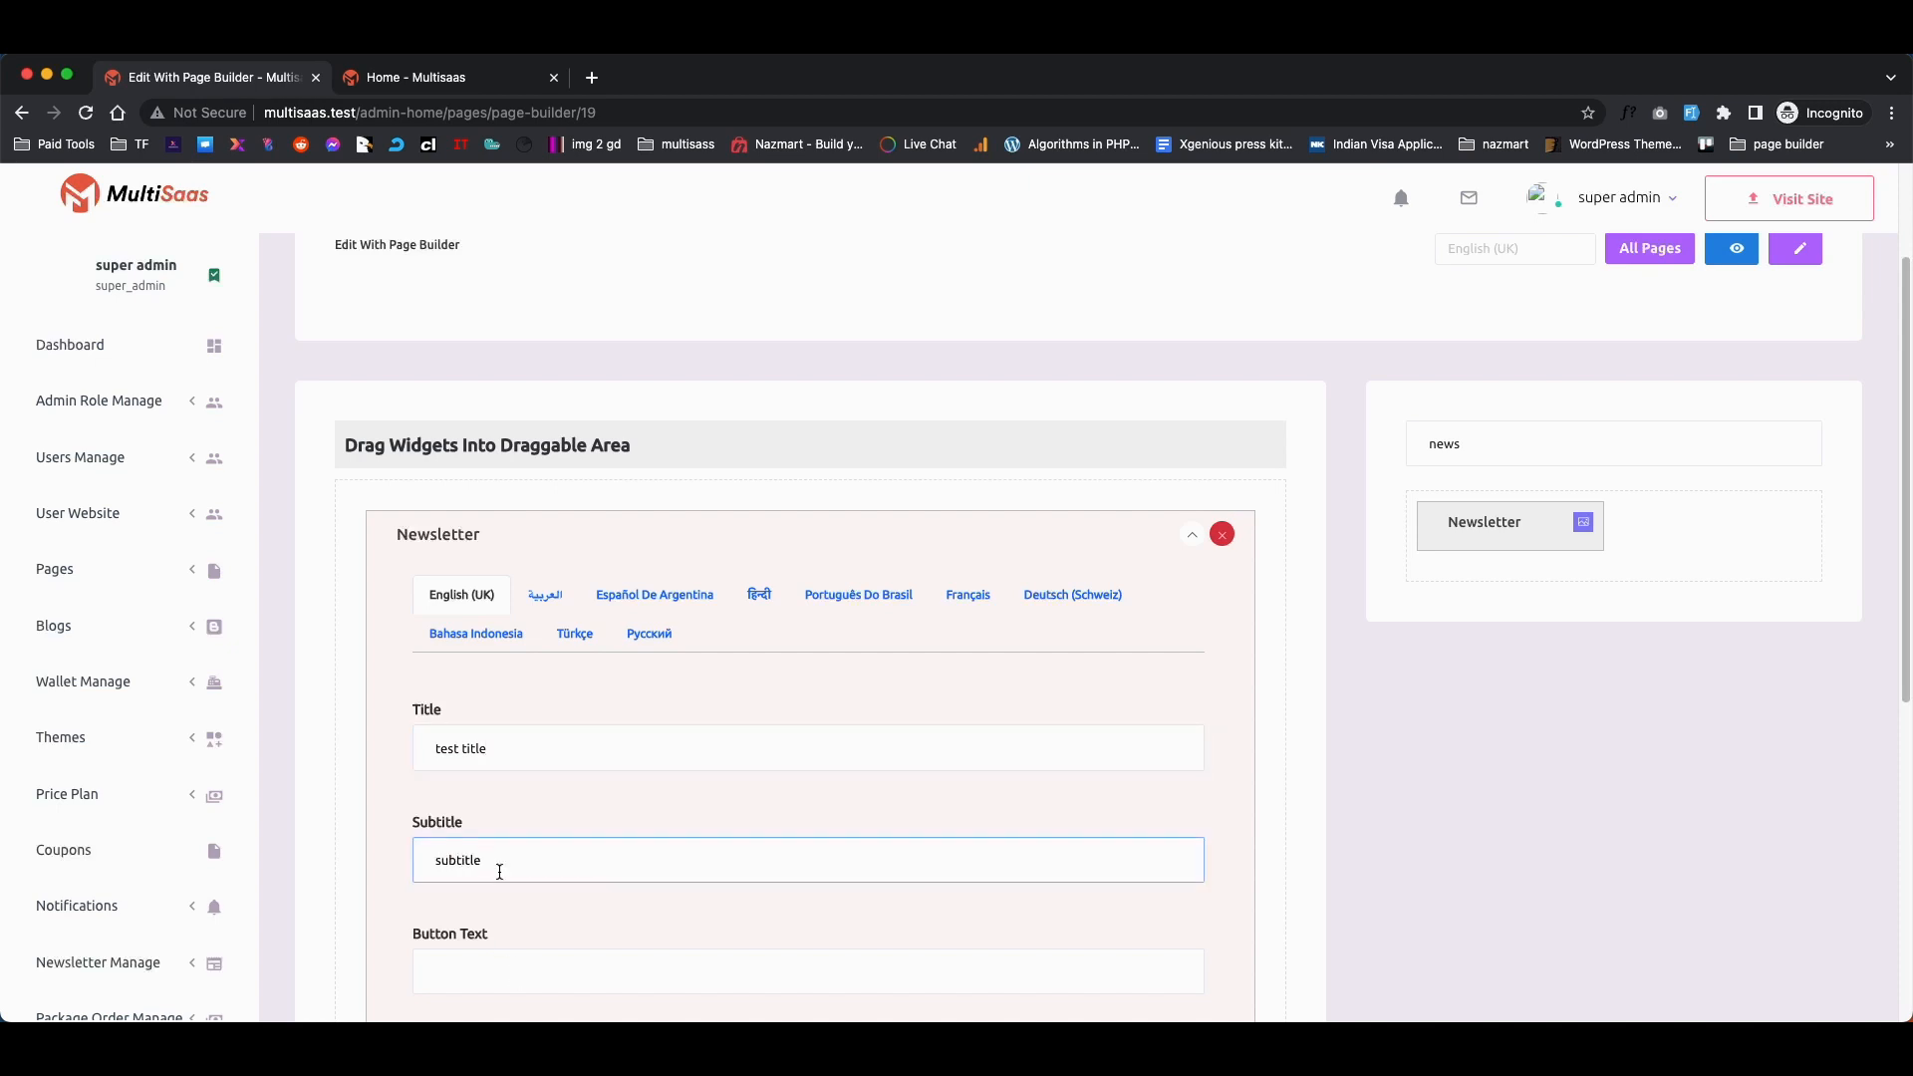
# Set the Newsletter widget's button text to "contact us" and input text to "subscribe", and save the widget.
pyautogui.scroll(-2, 493, 817)
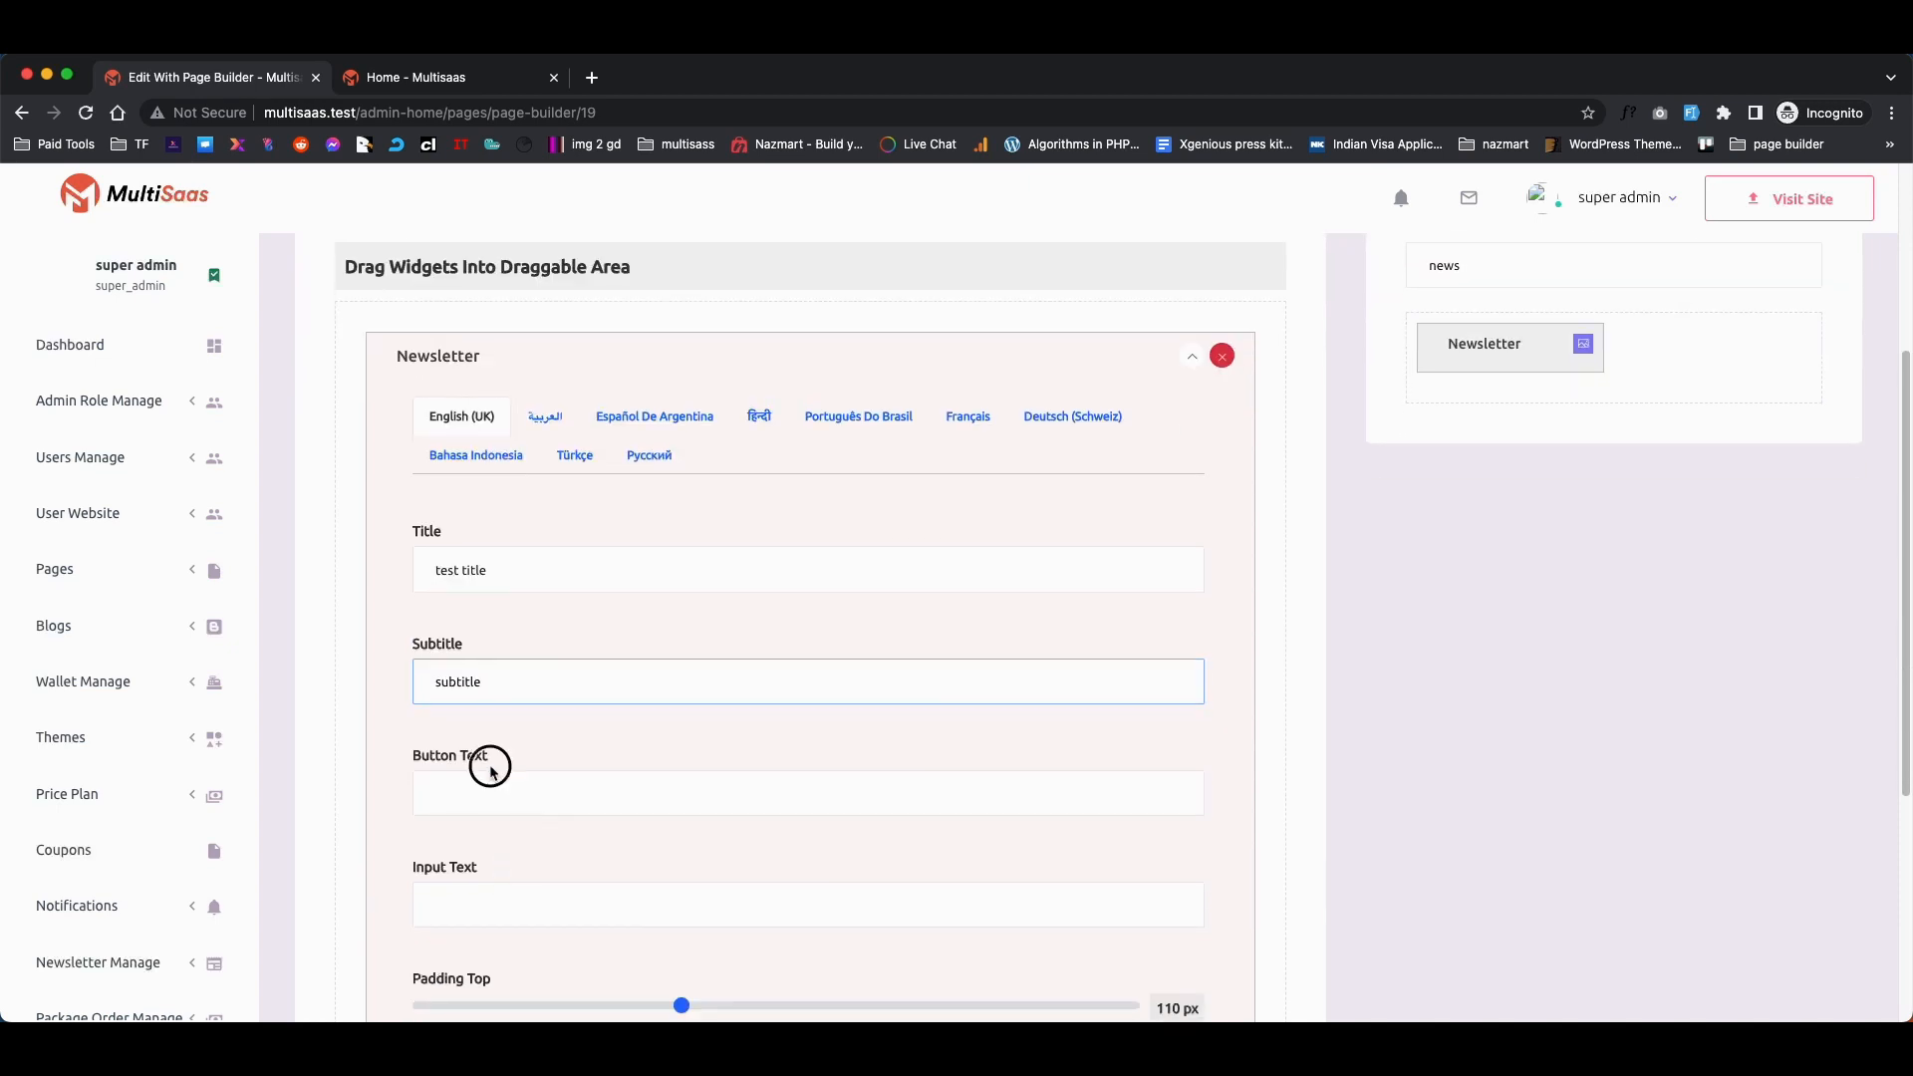
pyautogui.click(478, 785)
pyautogui.write('co')
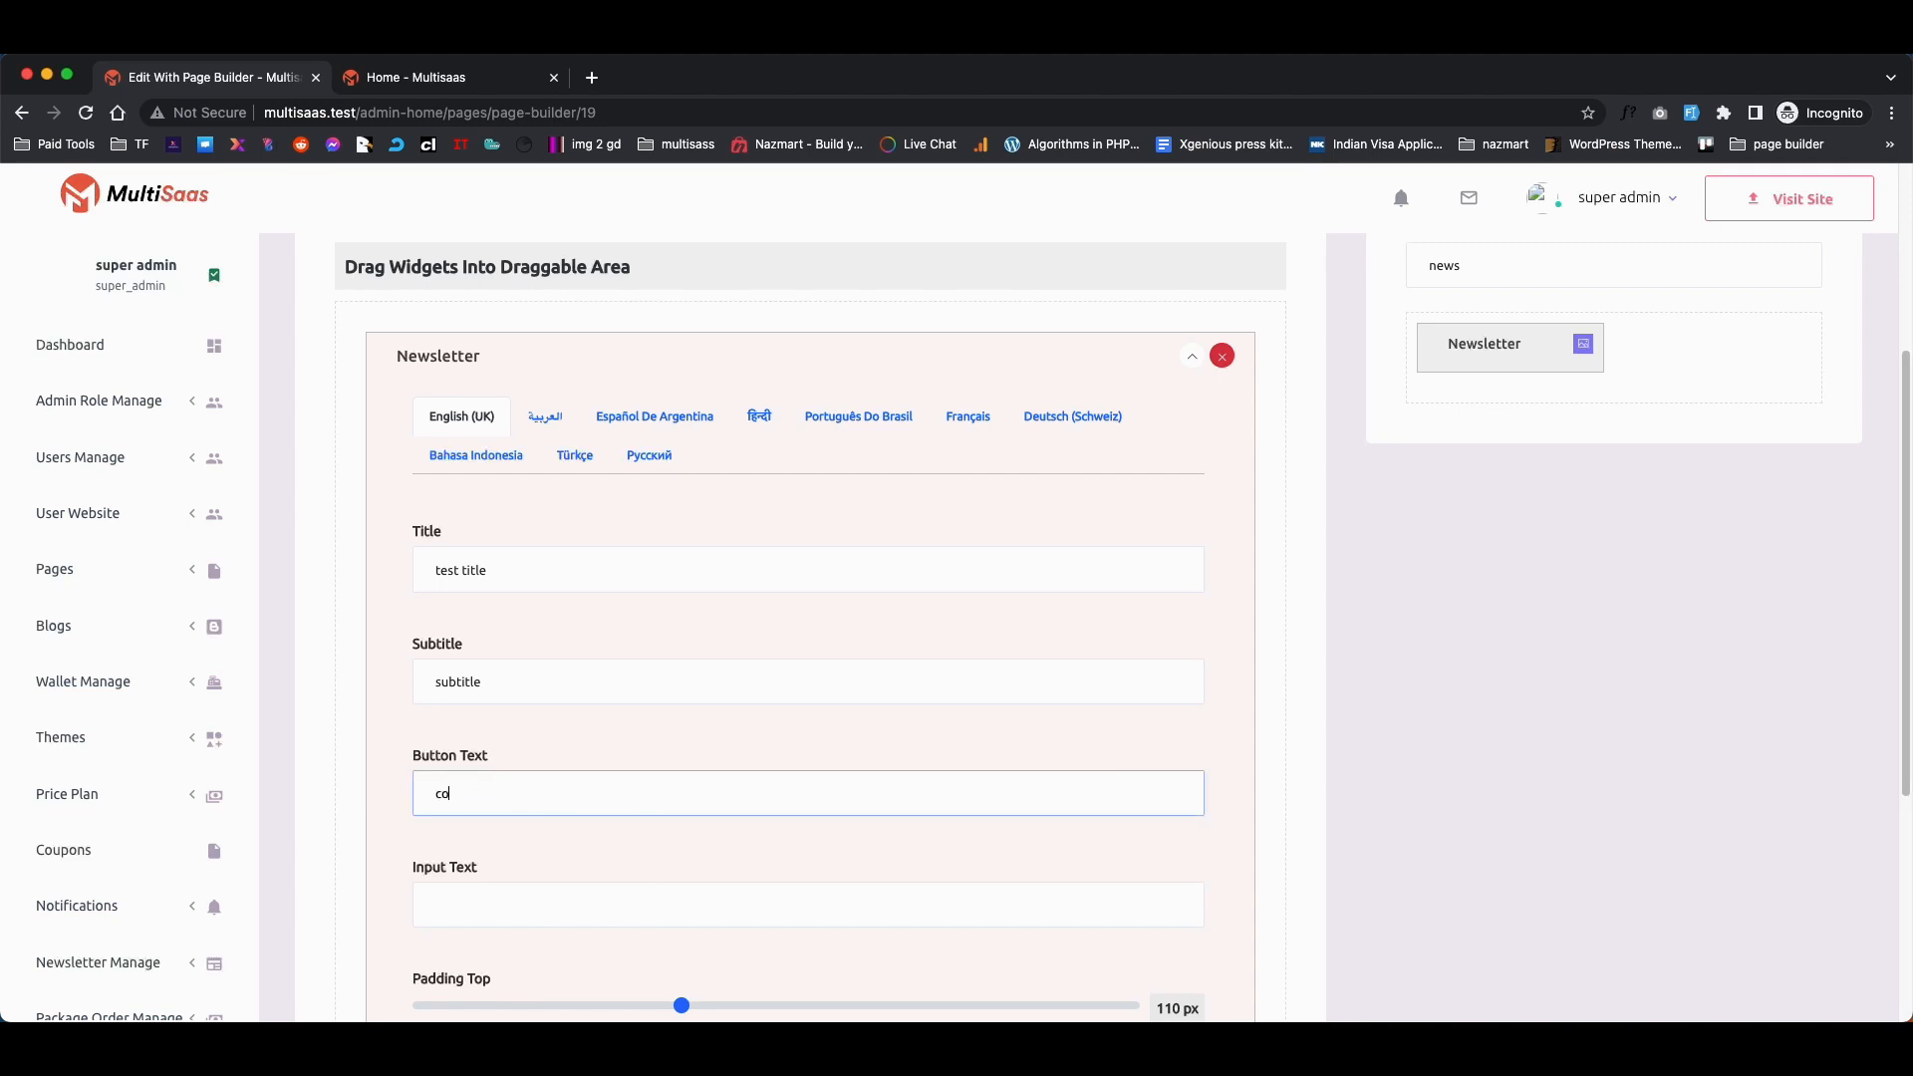
pyautogui.scroll(-1, 474, 877)
pyautogui.click(475, 883)
pyautogui.write('subscribe')
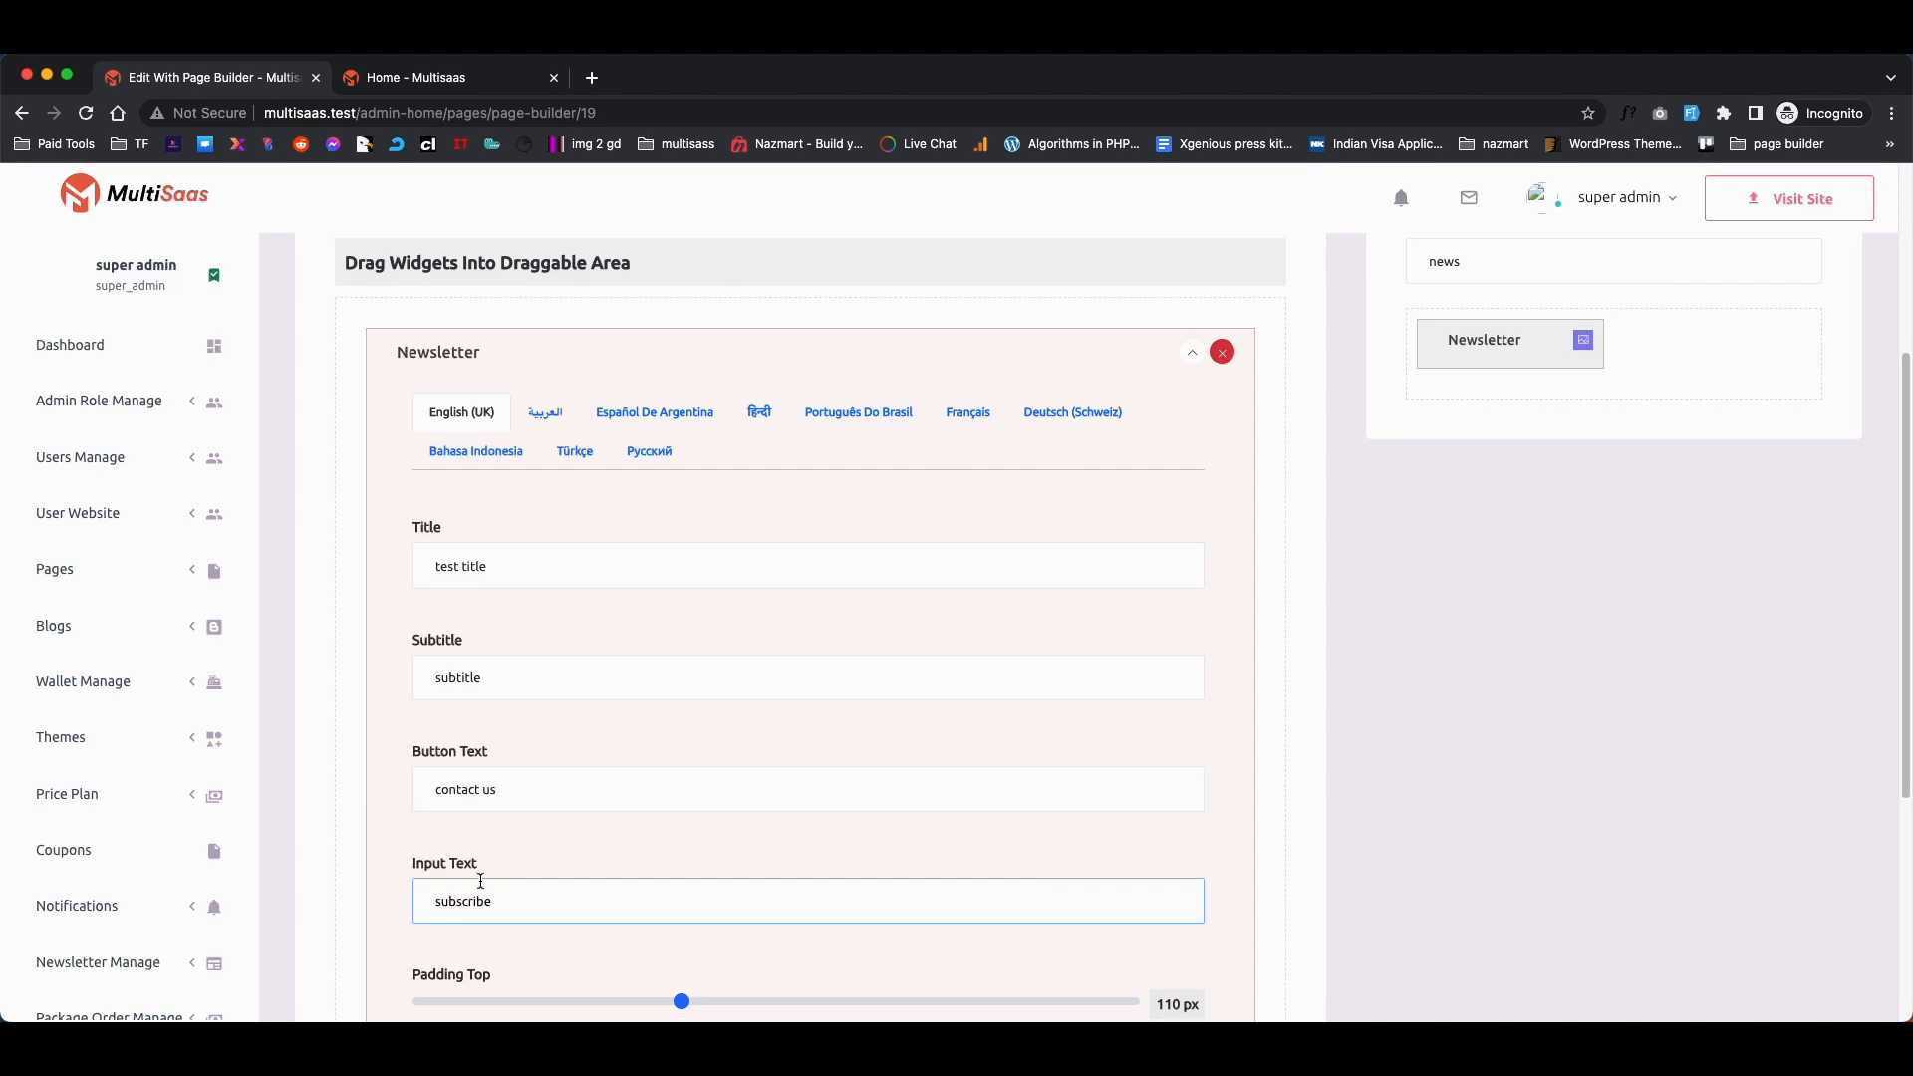
pyautogui.scroll(-3, 526, 927)
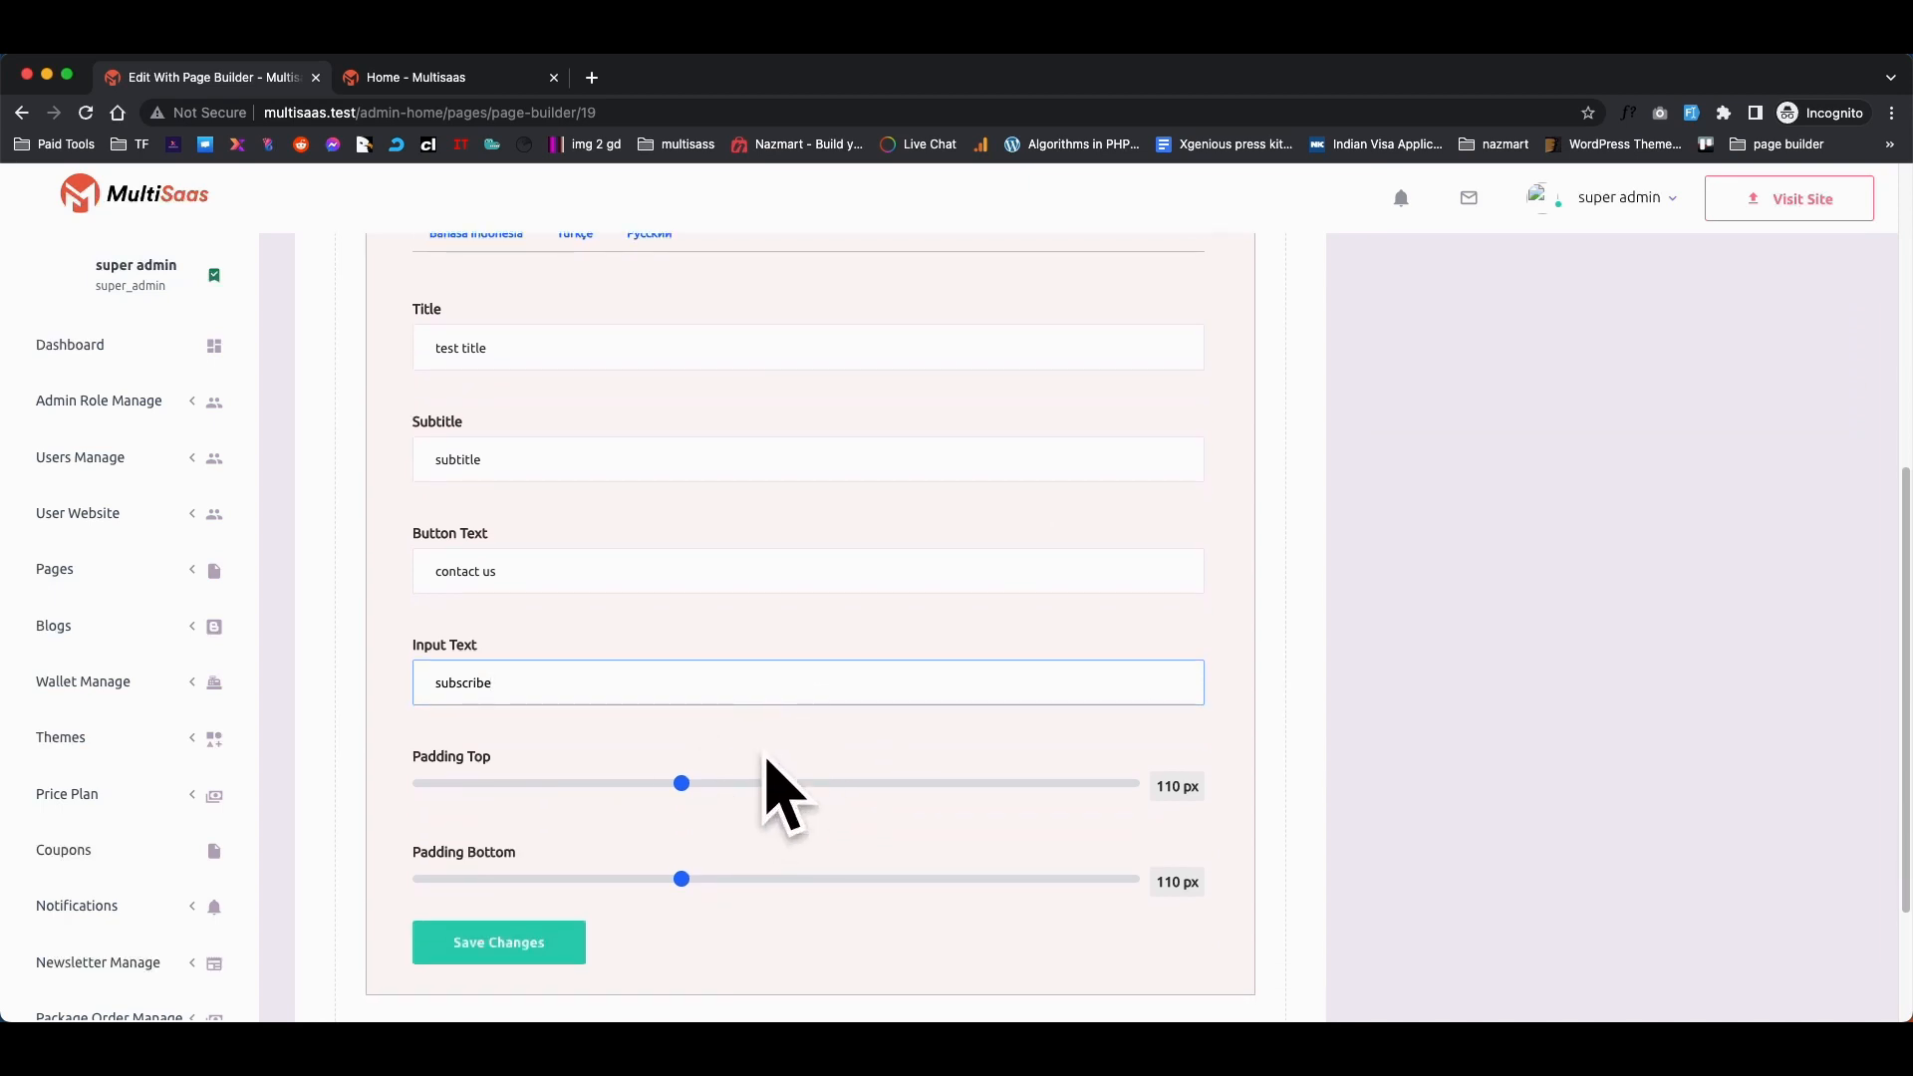
pyautogui.click(472, 943)
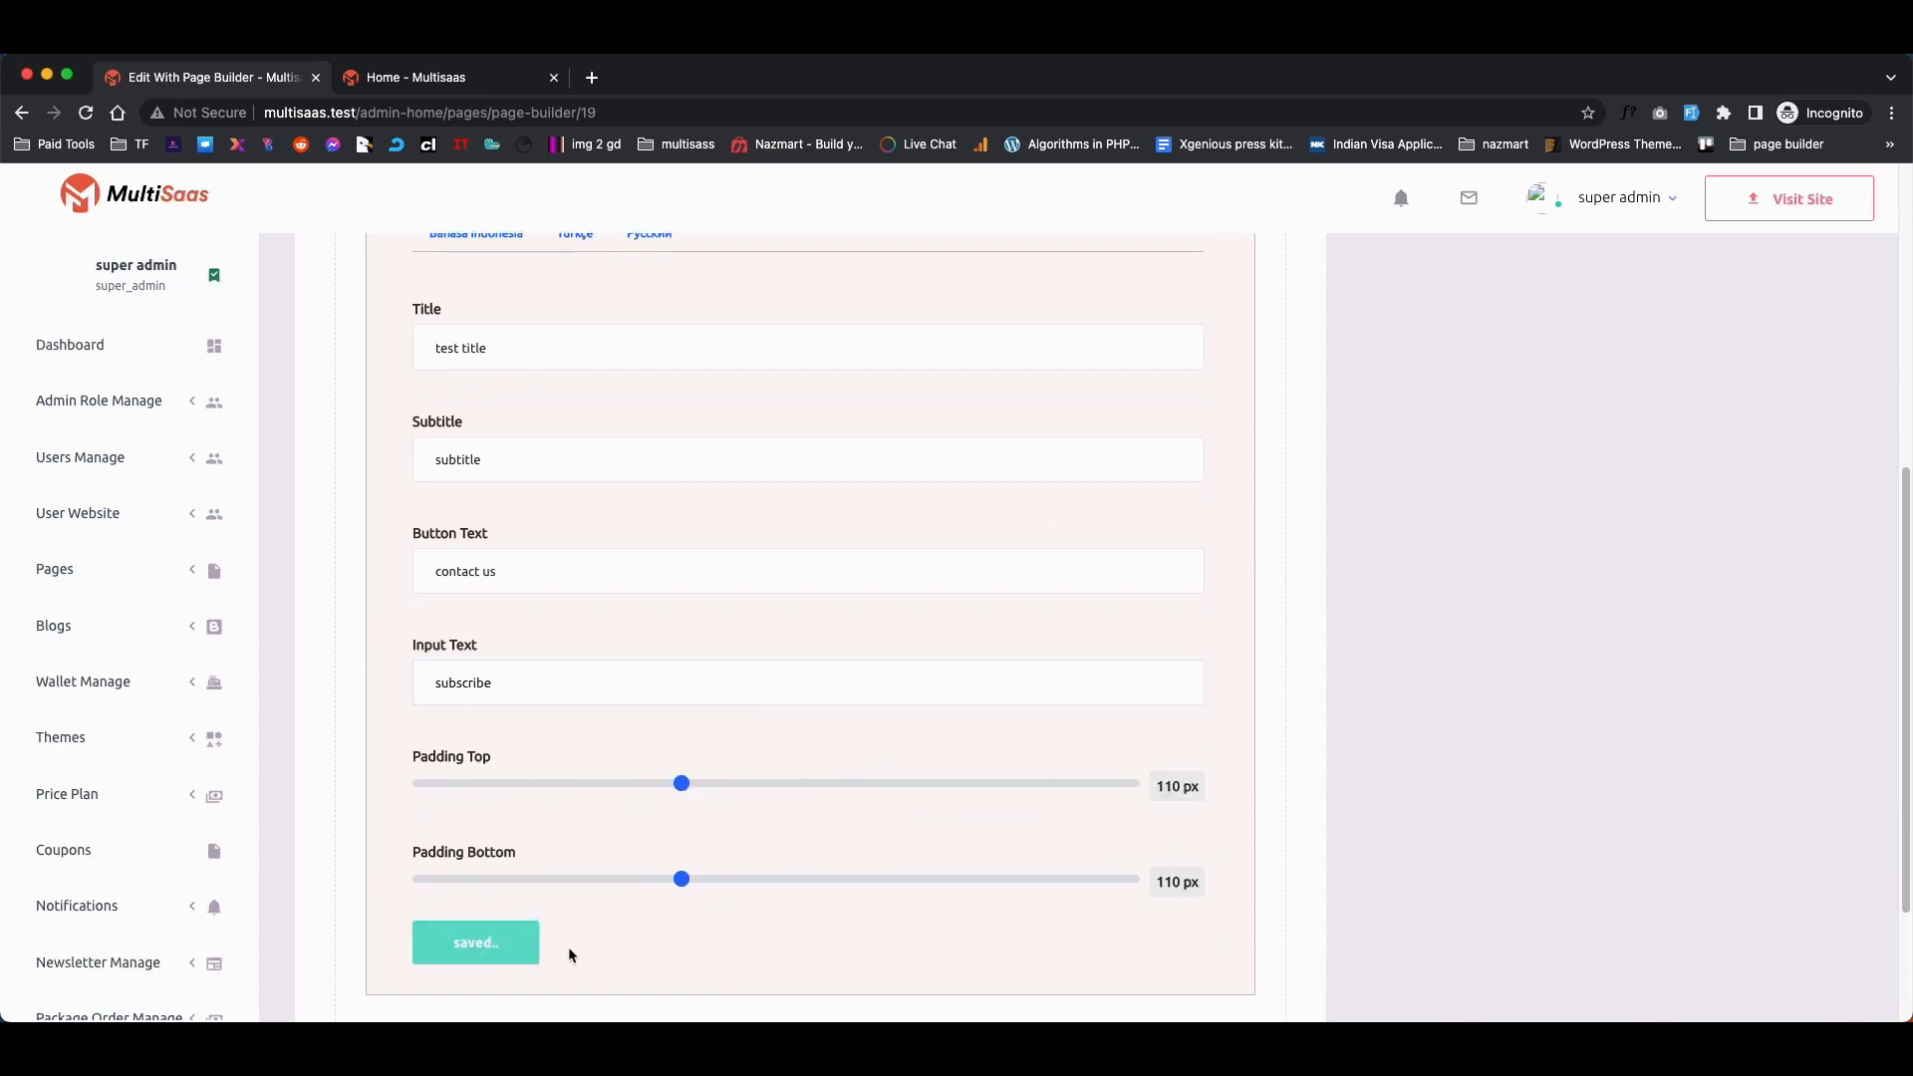
pyautogui.click(524, 949)
# View the published Video Tutorial page and examine the newsletter section's title, subtitle, input text and button.
pyautogui.scroll(6, 790, 763)
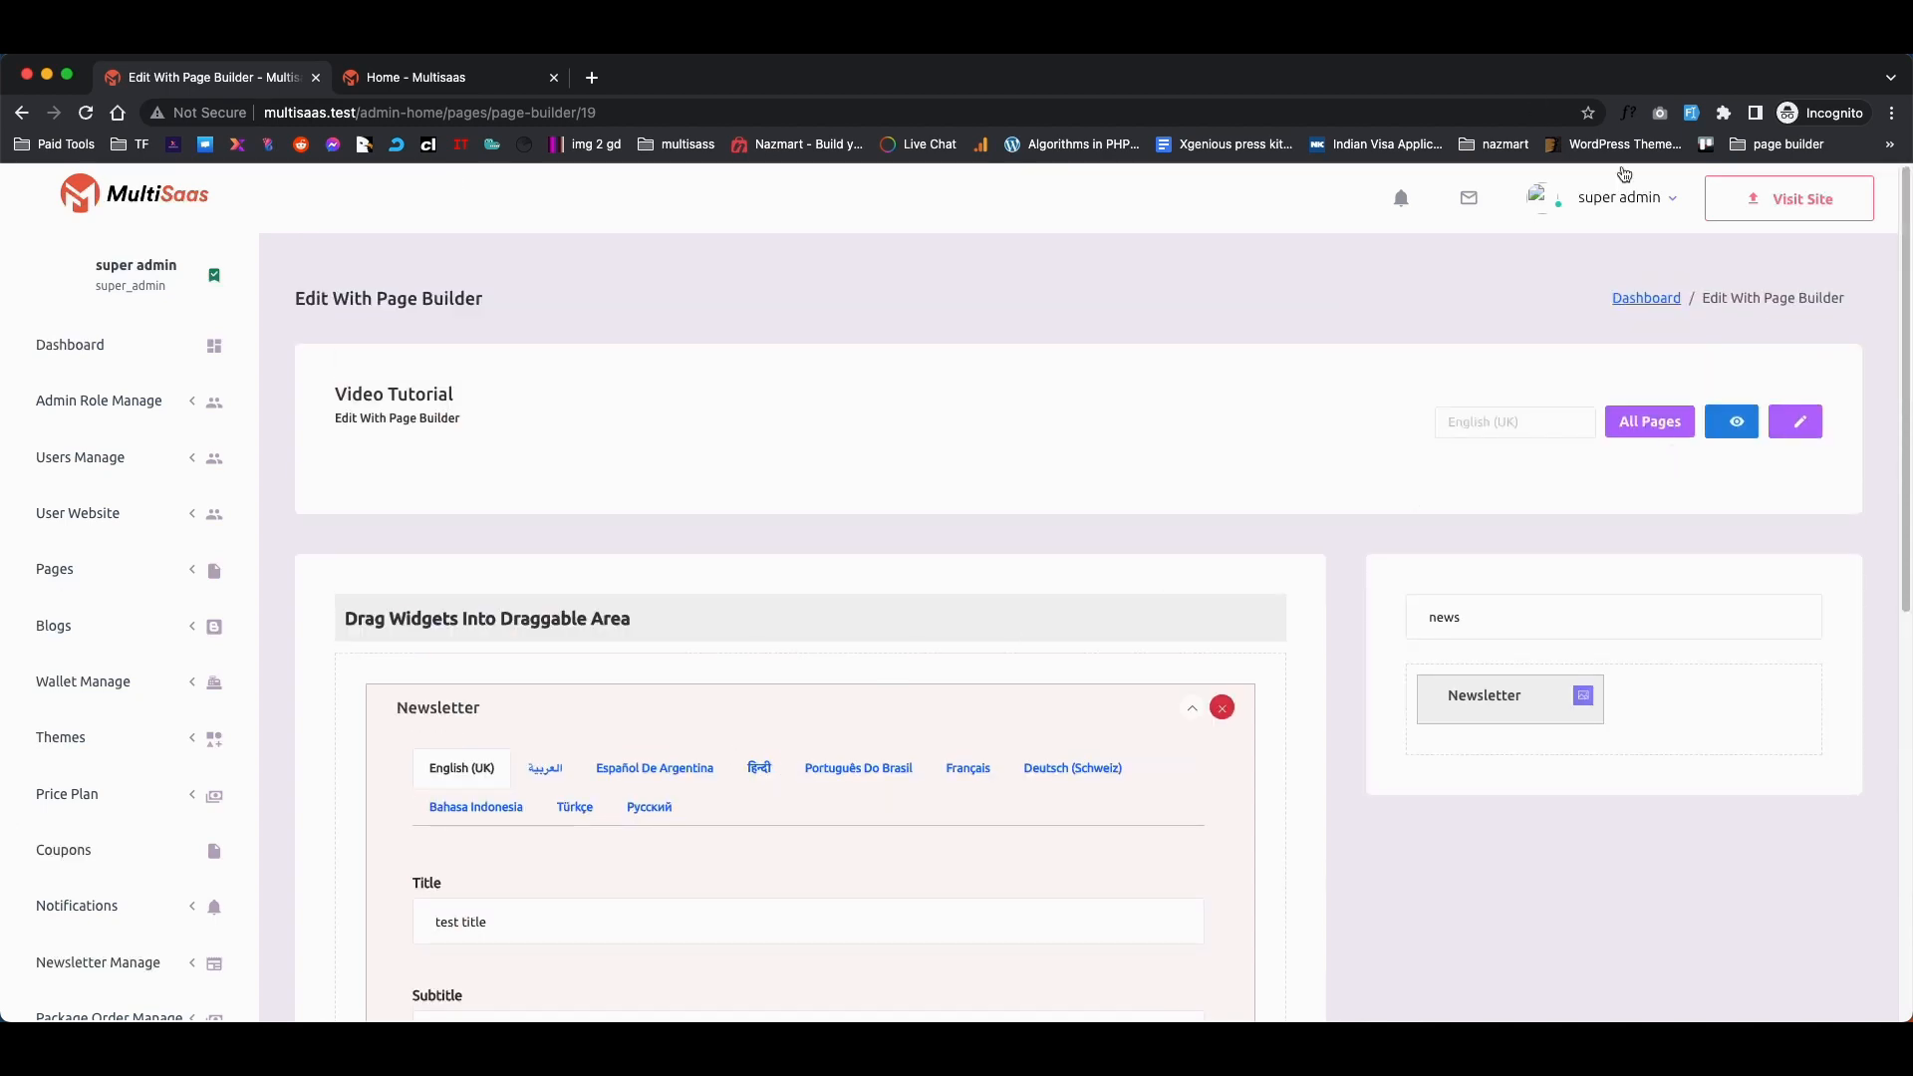
pyautogui.click(1732, 424)
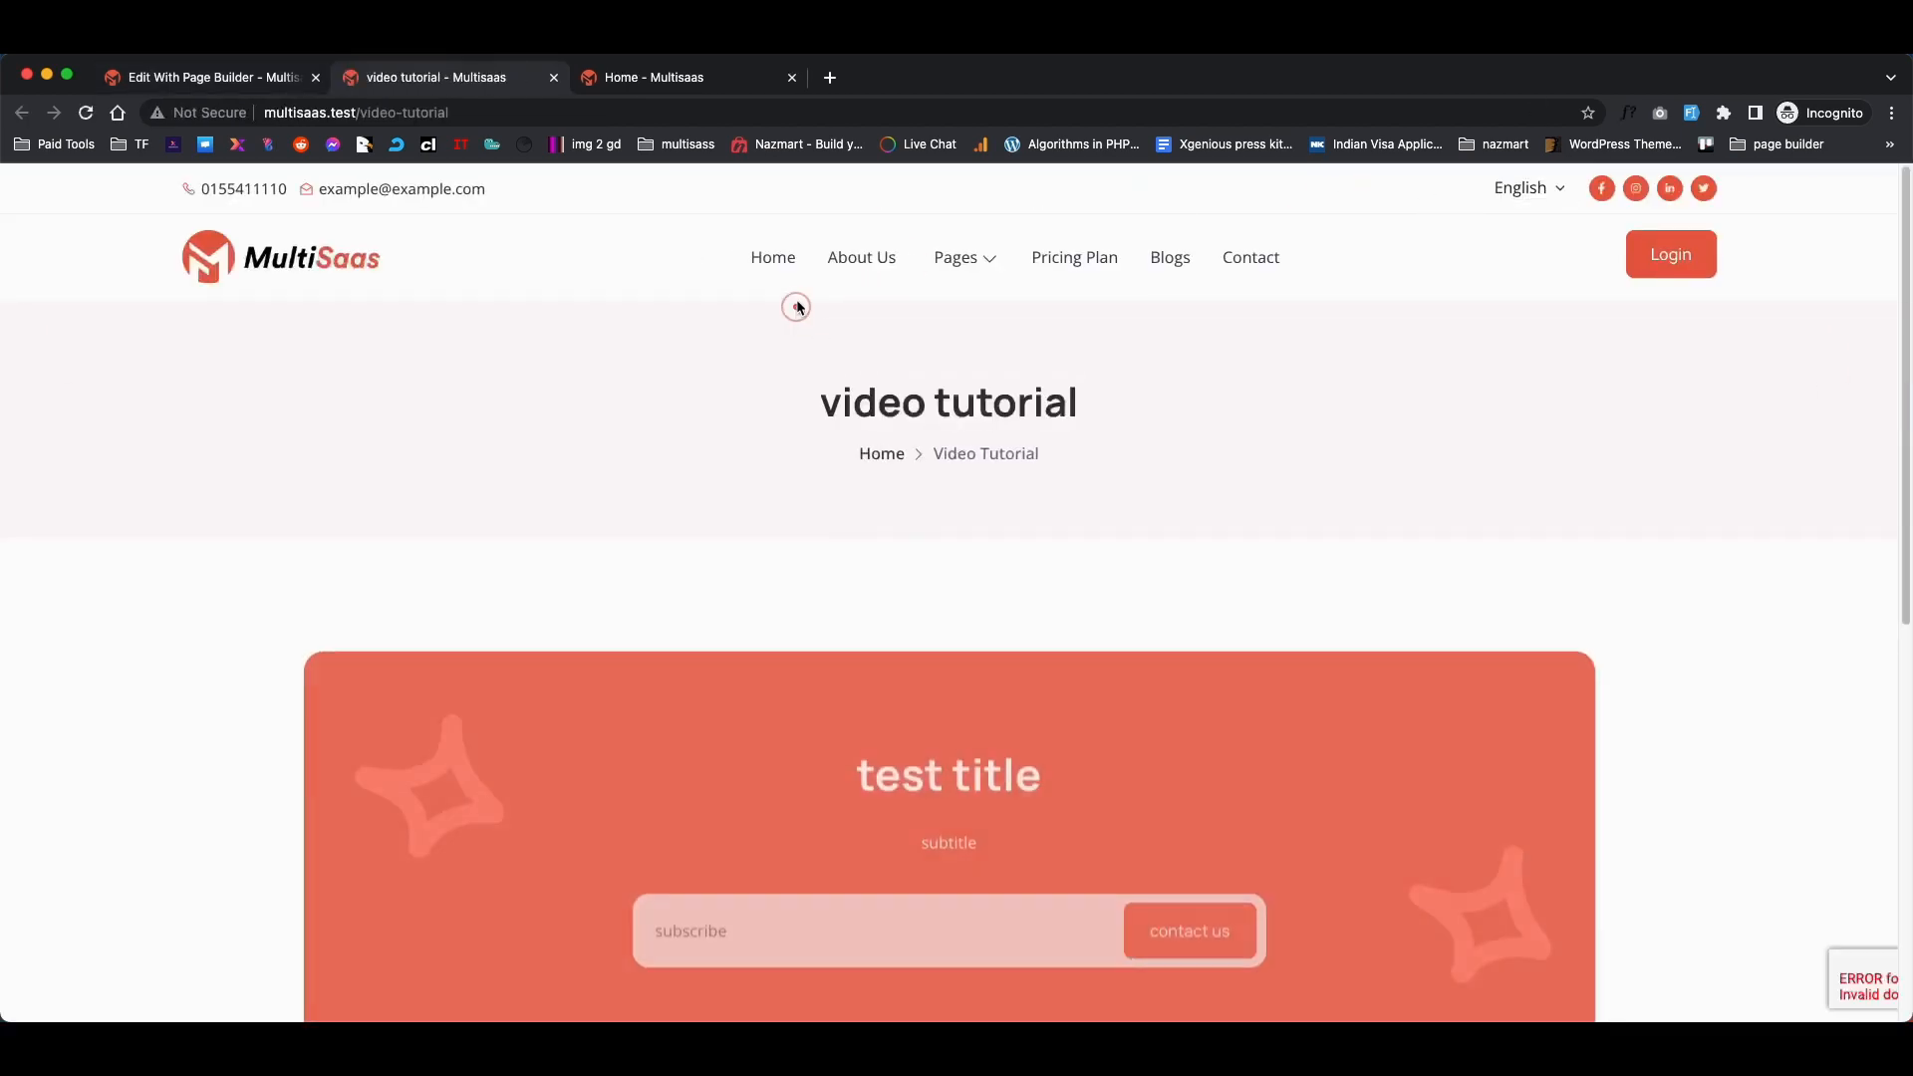
pyautogui.scroll(-3, 630, 419)
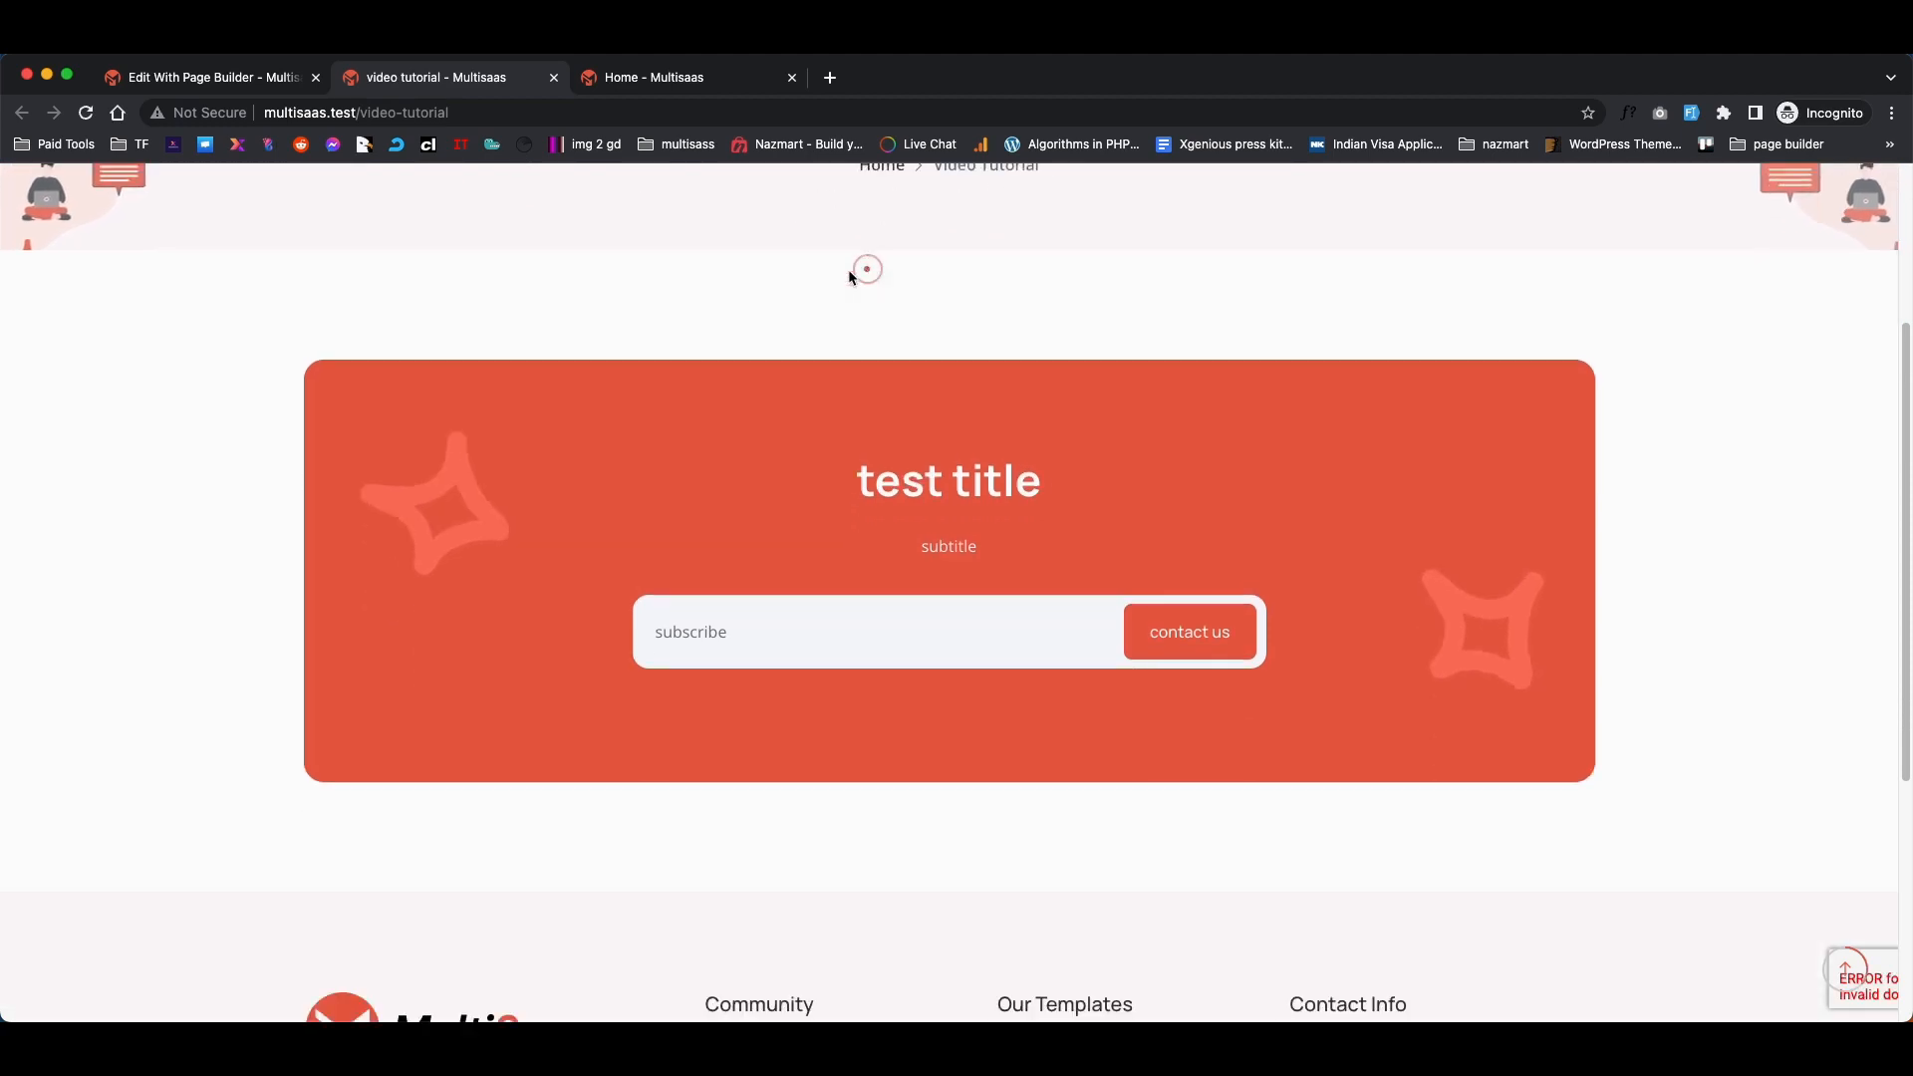
pyautogui.moveTo(837, 431); pyautogui.dragTo(1115, 507)
pyautogui.click(790, 606)
pyautogui.click(757, 604)
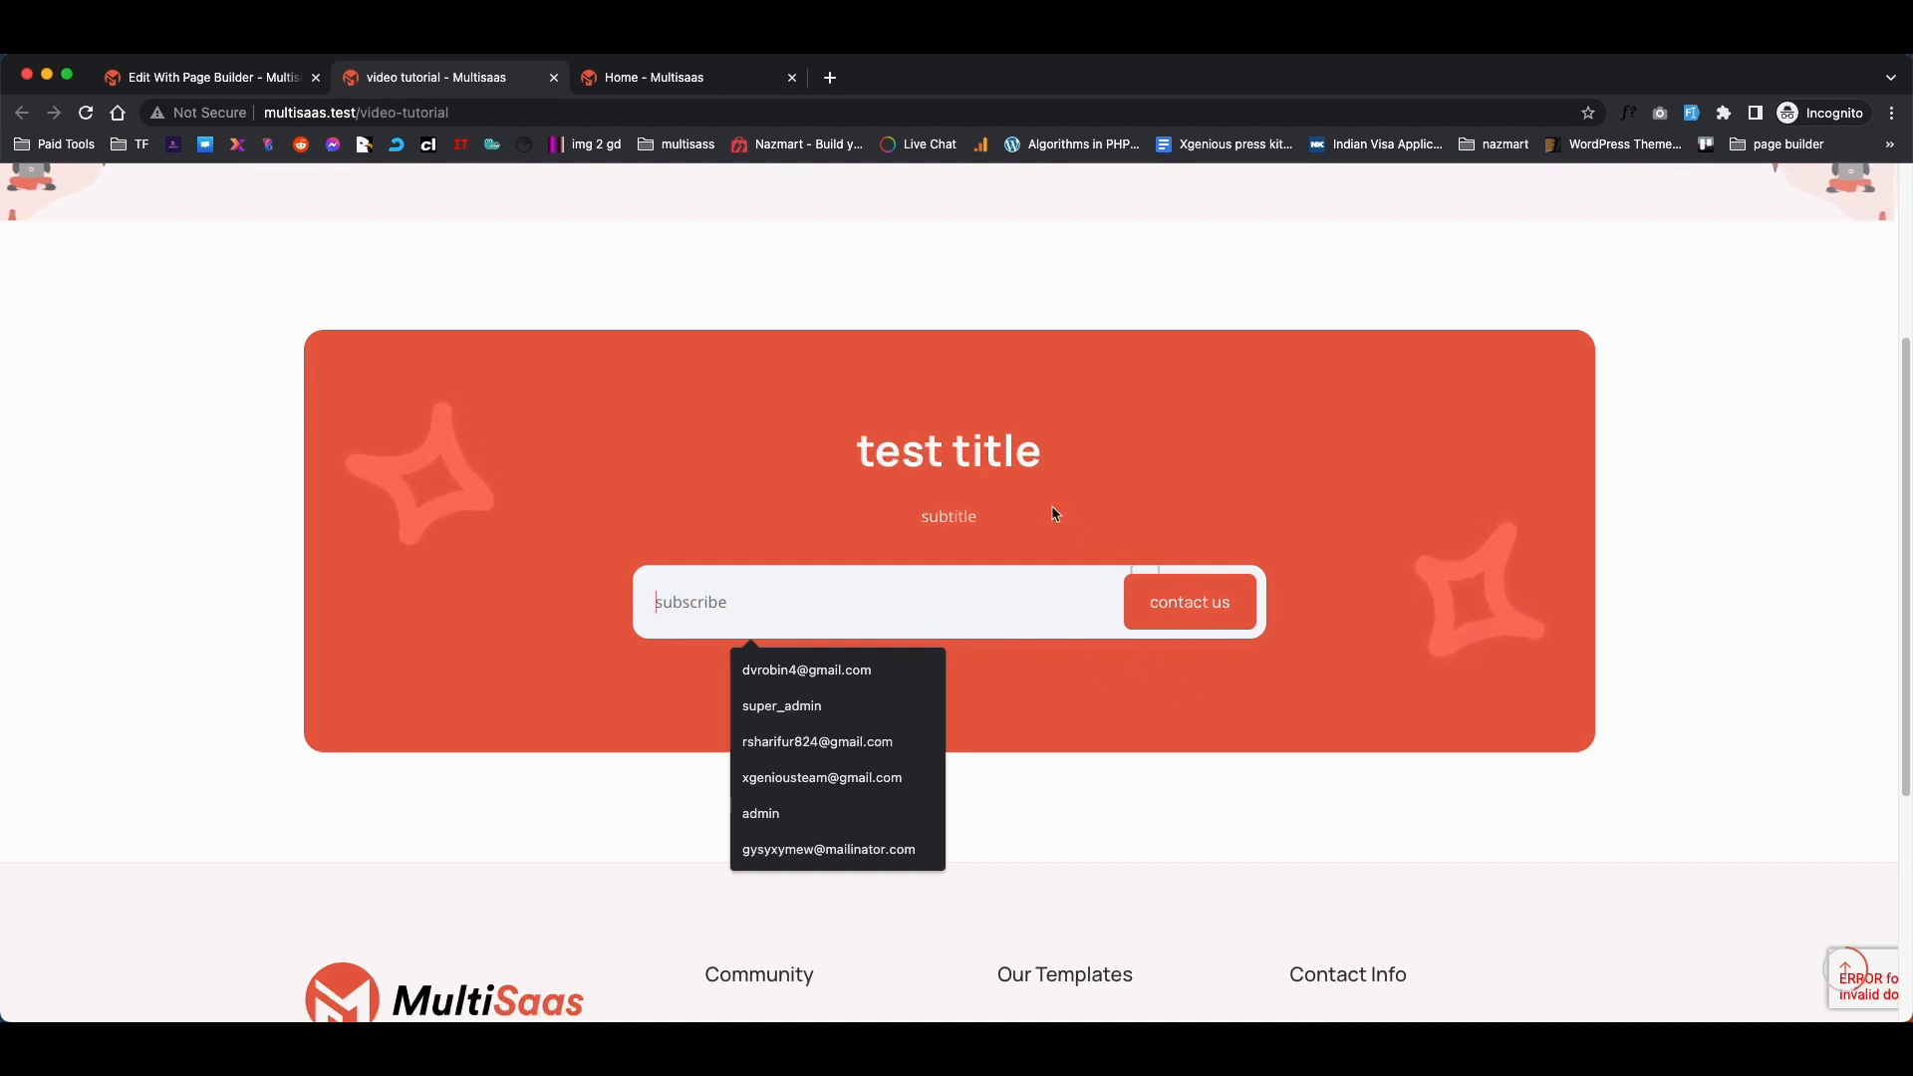
pyautogui.click(855, 448)
pyautogui.moveTo(855, 447); pyautogui.dragTo(1145, 461)
pyautogui.moveTo(893, 517); pyautogui.dragTo(1072, 526)
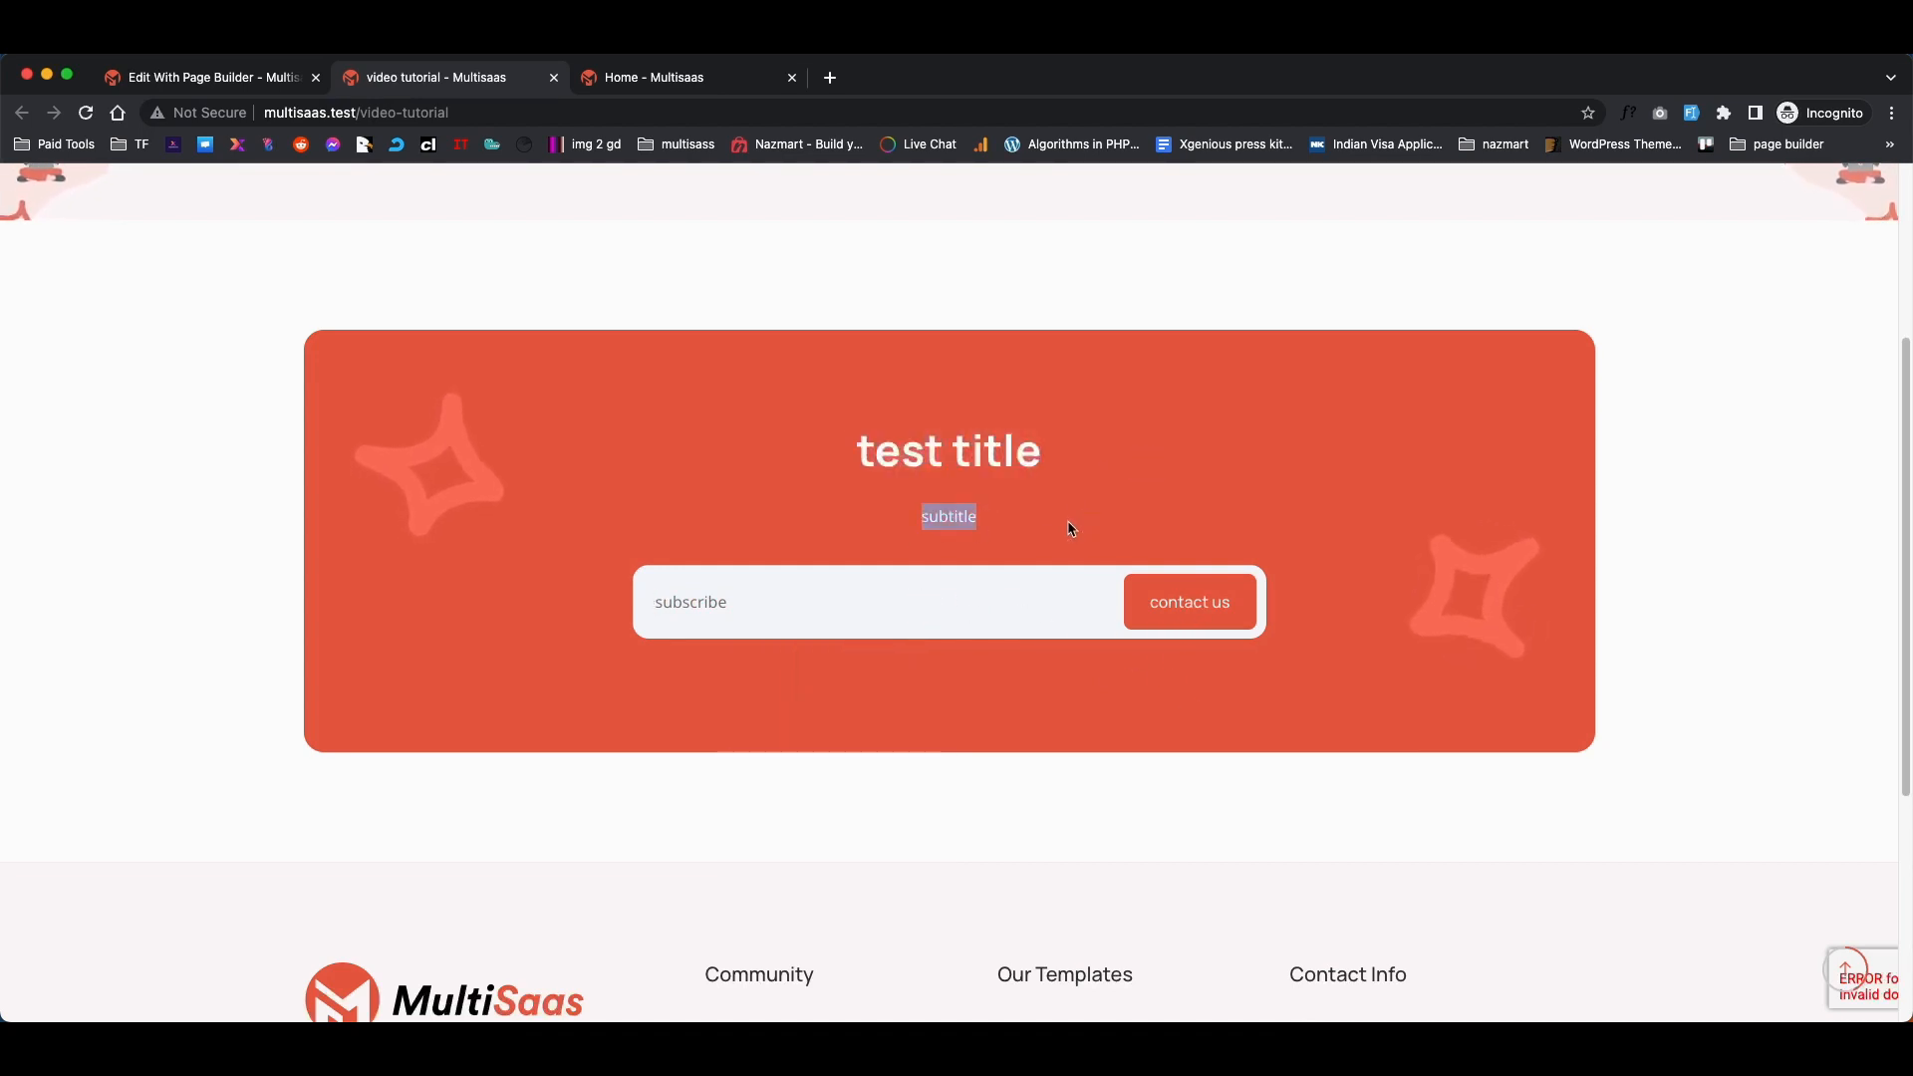
pyautogui.scroll(3, 629, 255)
pyautogui.scroll(2, 629, 255)
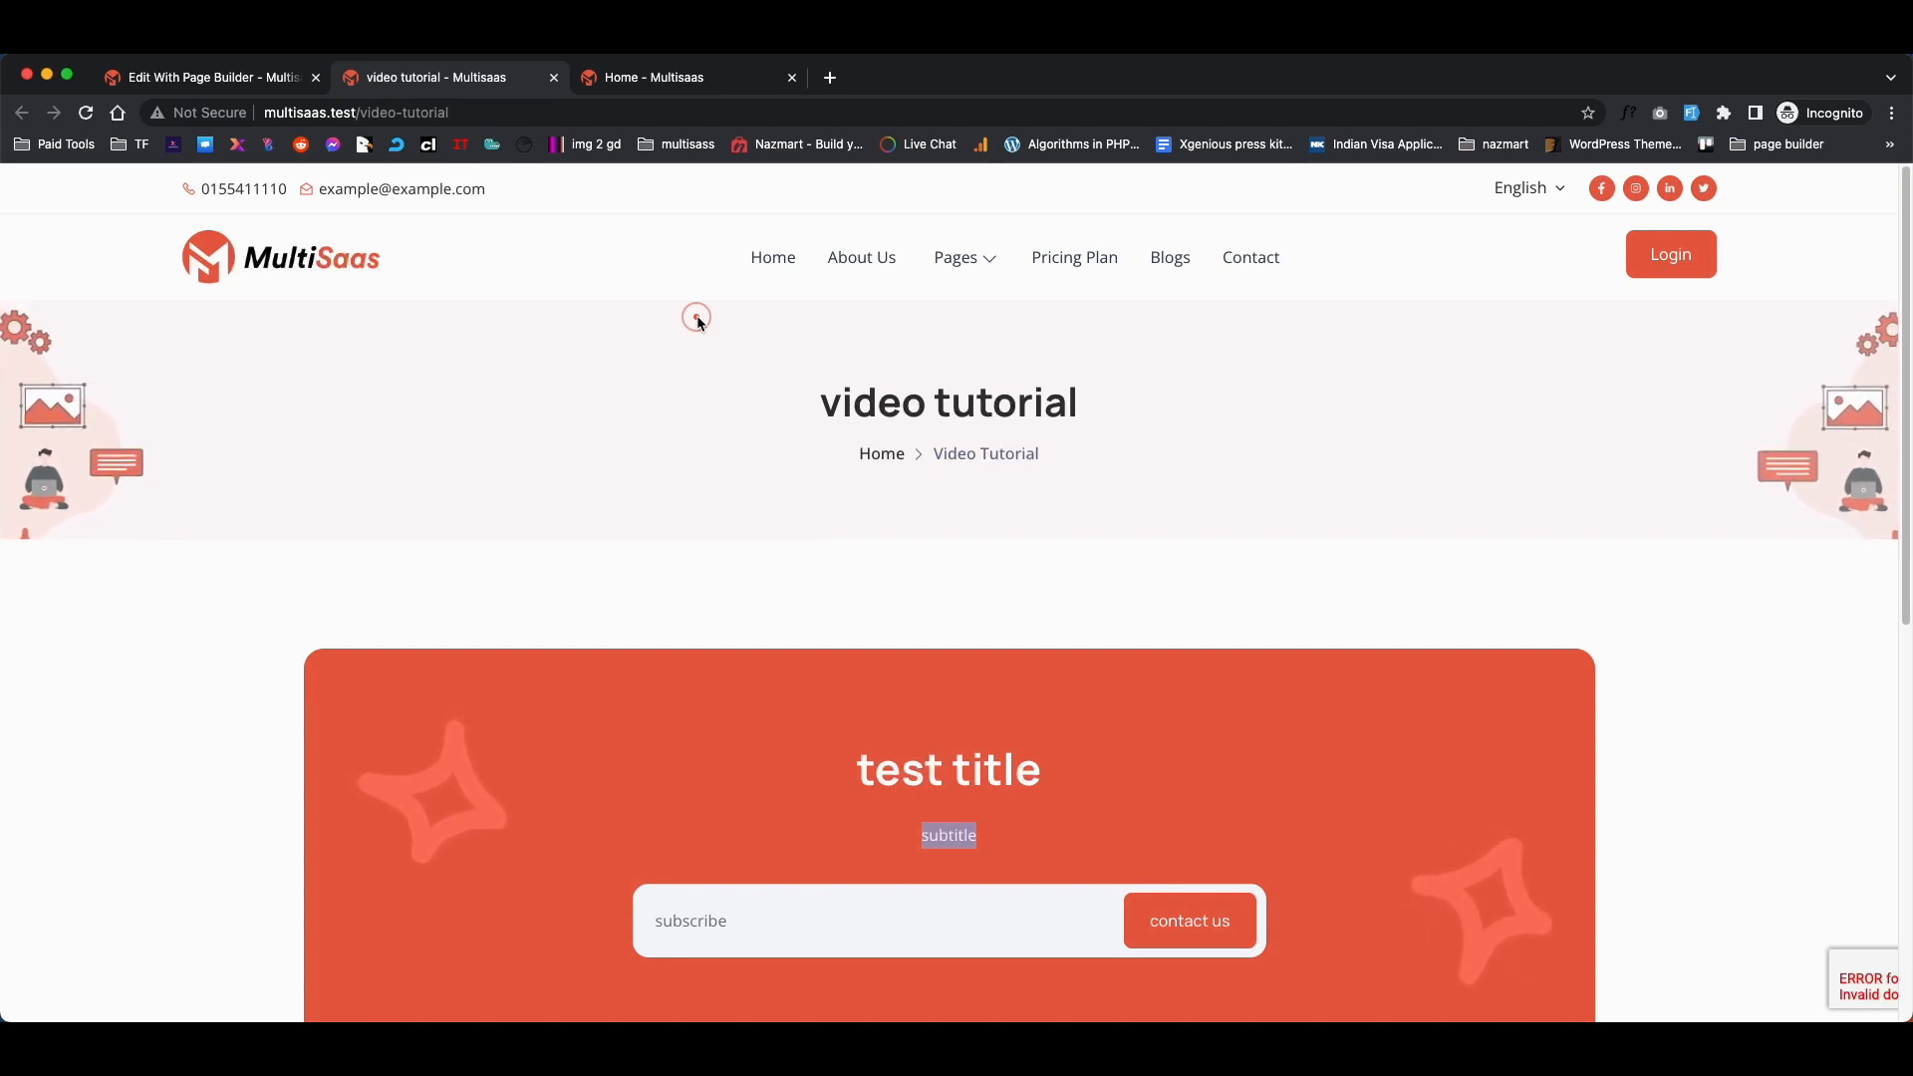
# Open the About Us page of the public site.
pyautogui.click(865, 257)
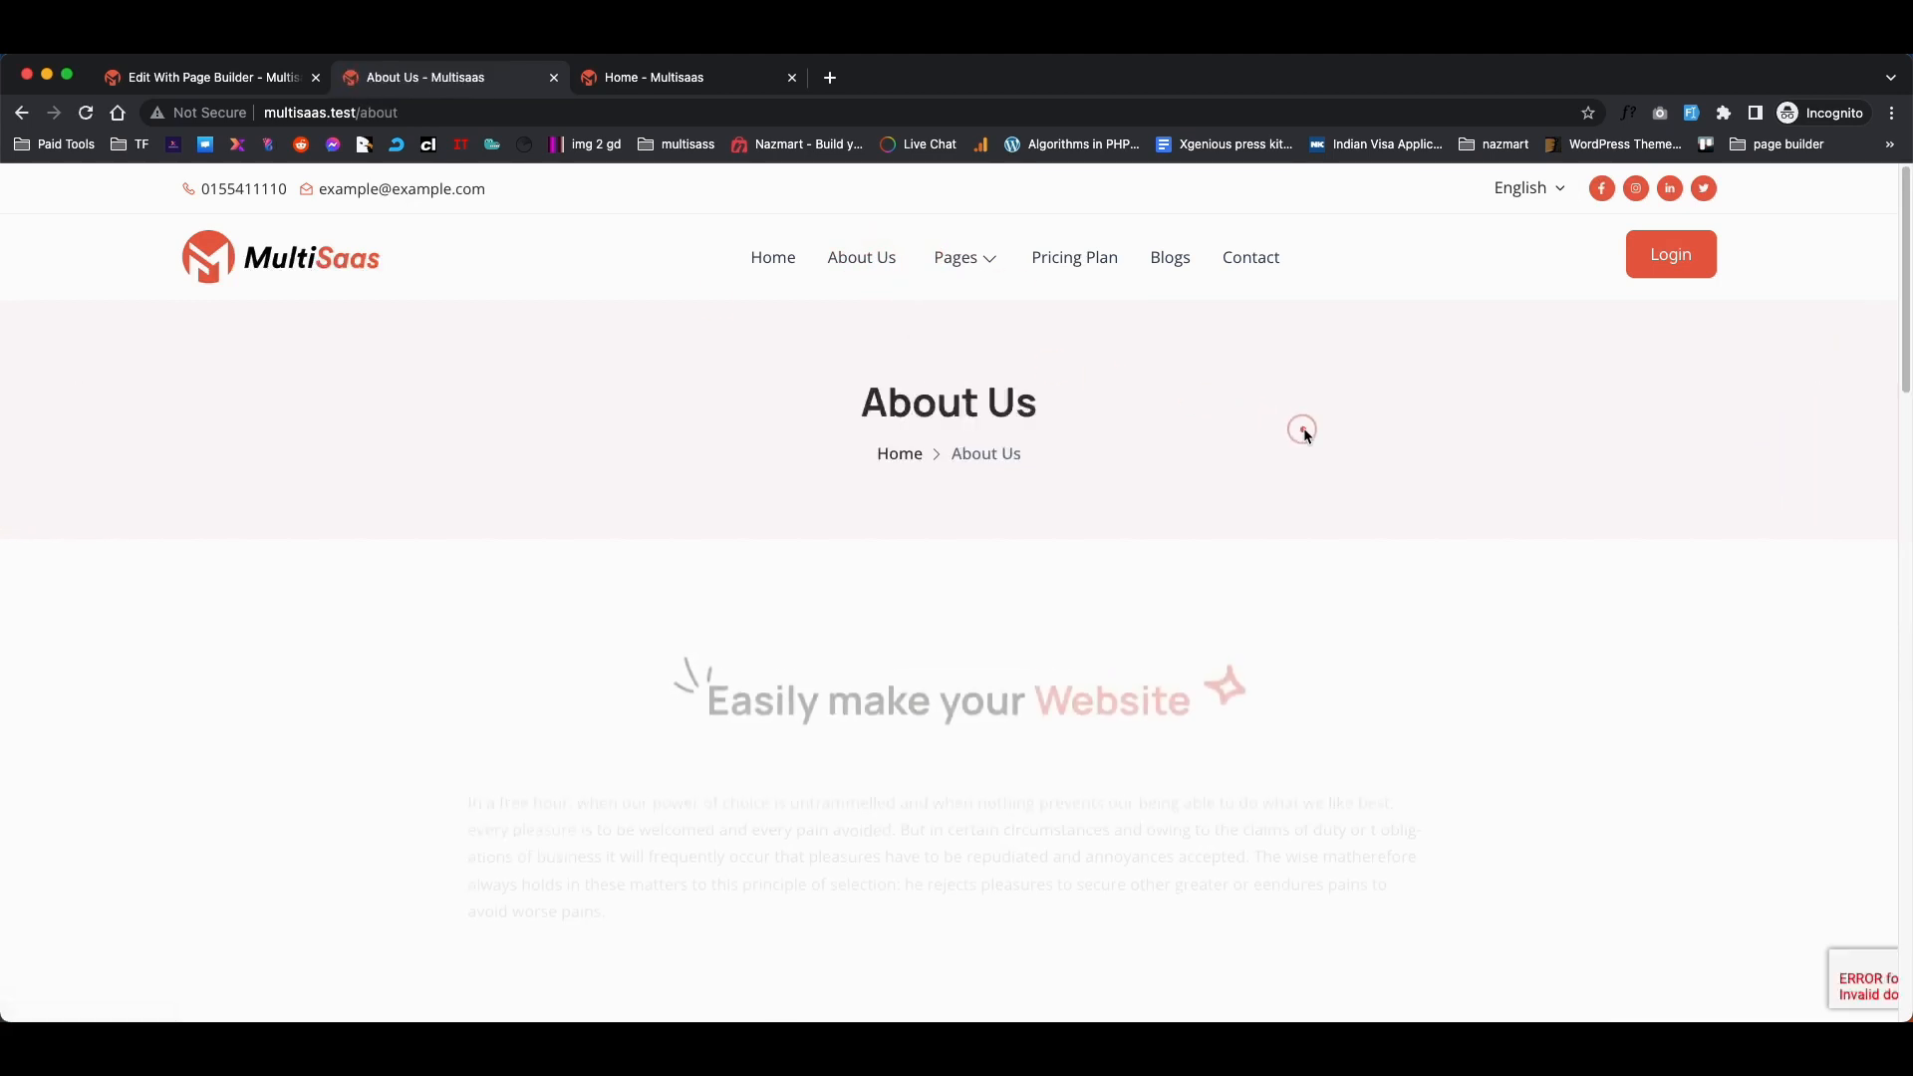